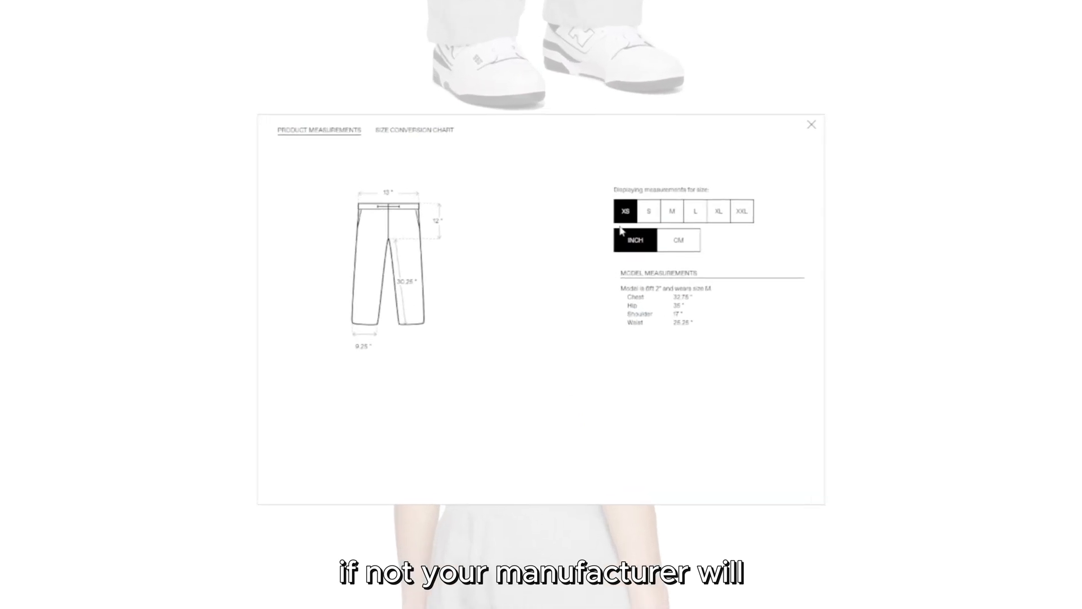
Review the sweatpants' product measurements for size S and browse the hoodie measurement sheet and sweatpants catalogue.
{"action": "left_click", "coordinate": [648, 214]}
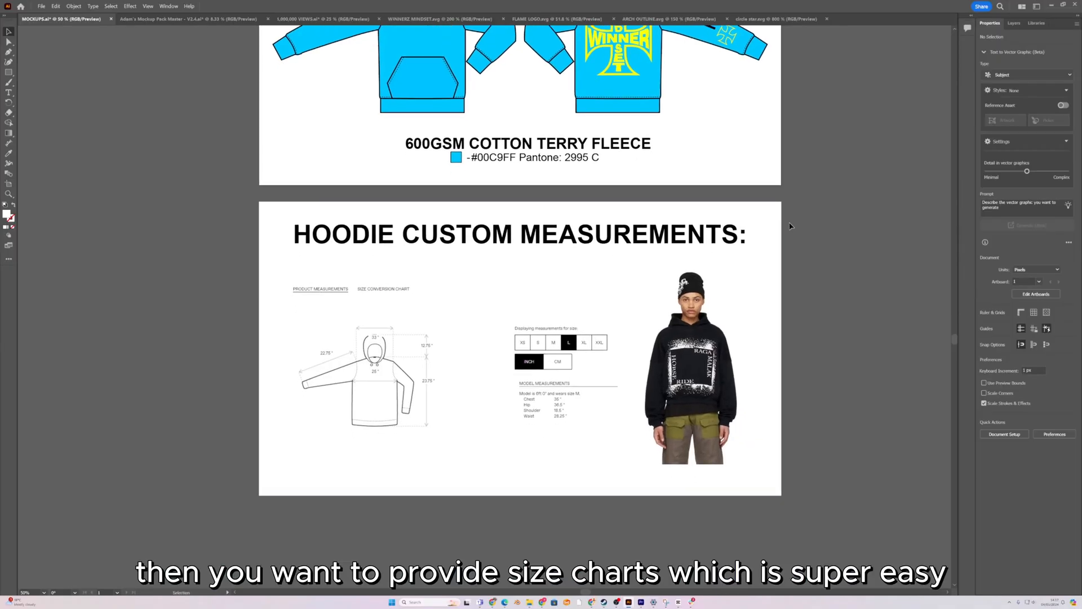
{"action": "scroll", "coordinate": [786, 326], "scroll_direction": "up", "scroll_amount": 2}
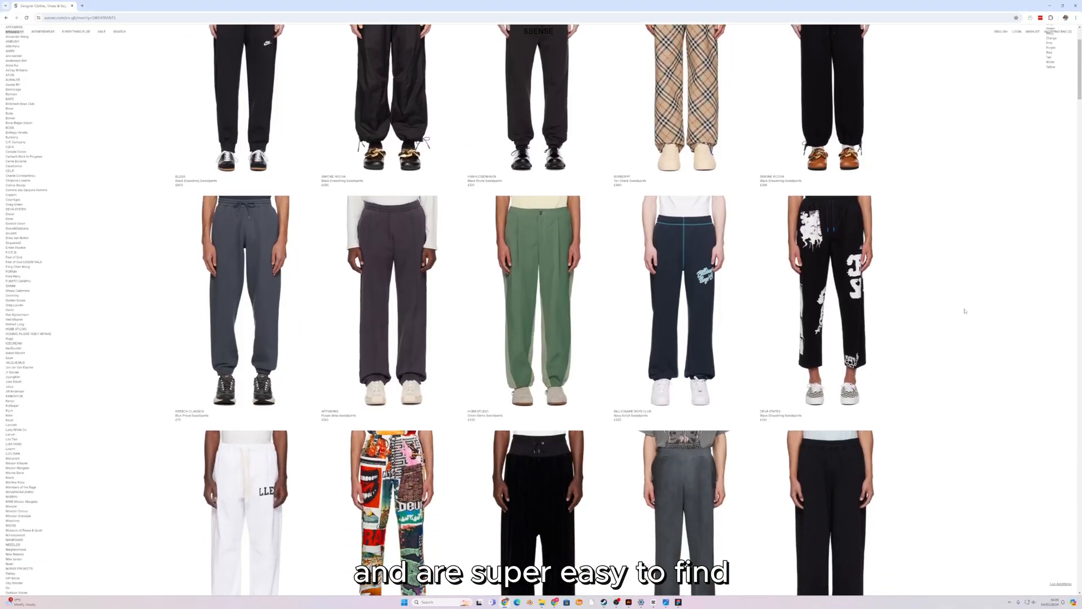
{"action": "scroll", "coordinate": [961, 310], "scroll_direction": "down", "scroll_amount": 8}
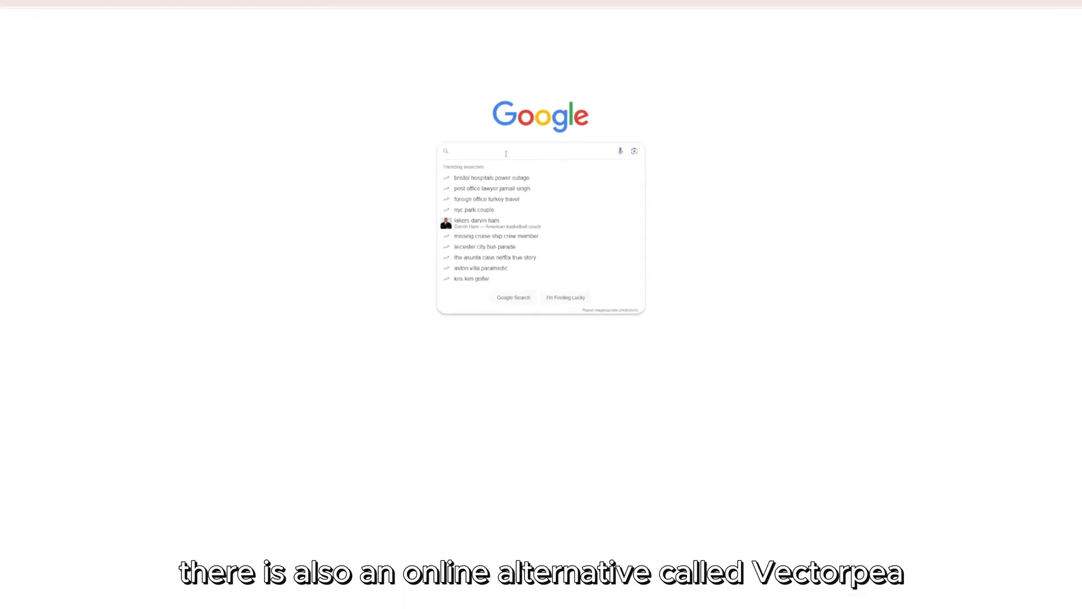
Go to vectorpea.com and open the coloured V2 mockup pack file from the computer.
{"action": "type", "text": "vectorpea.com"}
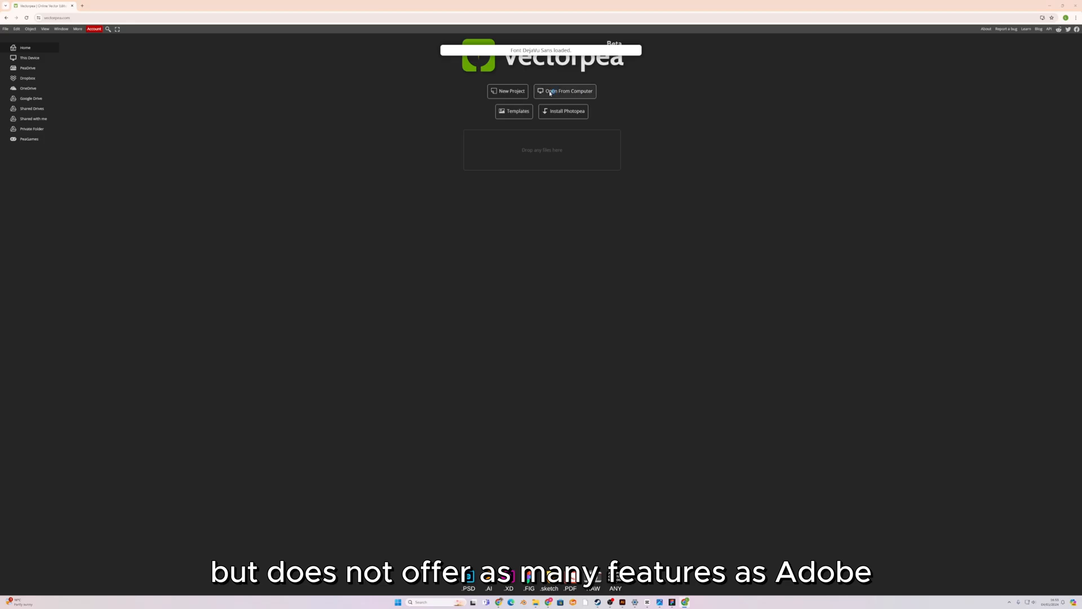
{"action": "left_click", "coordinate": [549, 93]}
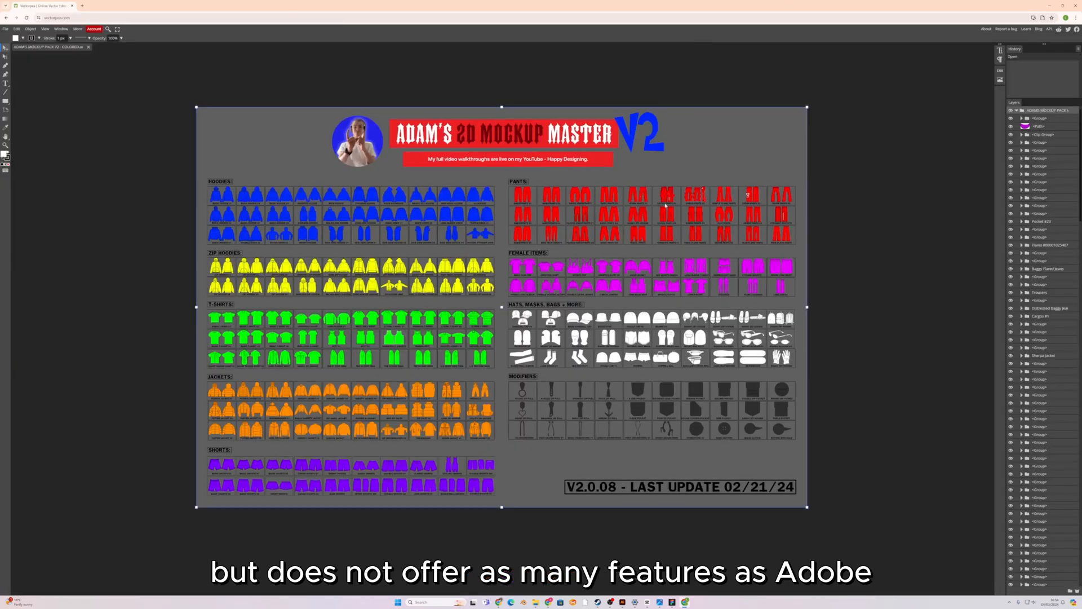
{"action": "scroll", "coordinate": [677, 219], "scroll_direction": "left", "scroll_amount": 1}
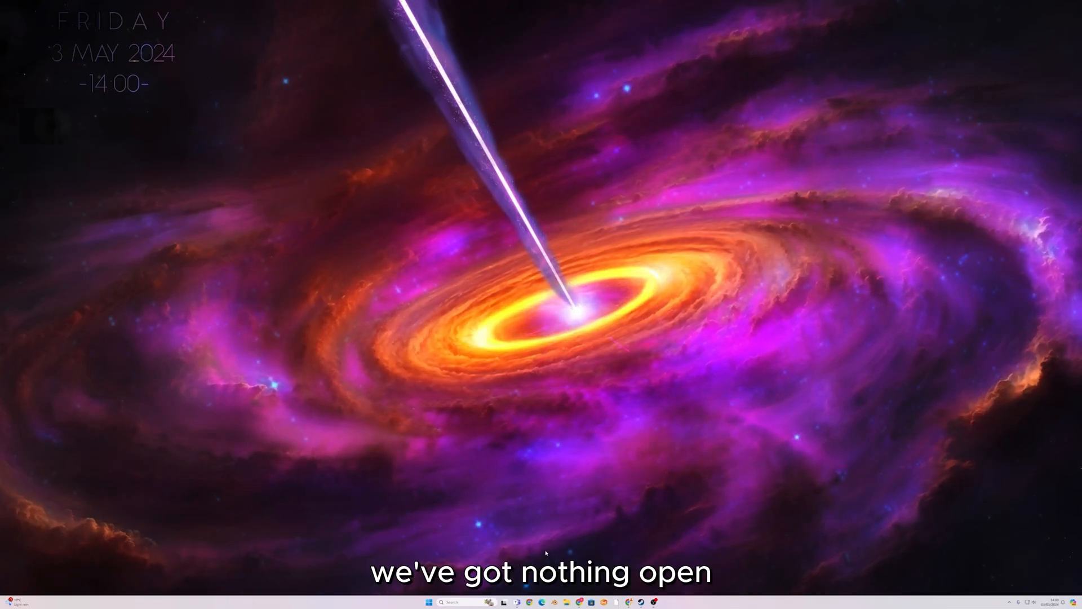
Find Adobe Illustrator with the system search and launch it.
{"action": "left_click", "coordinate": [463, 601]}
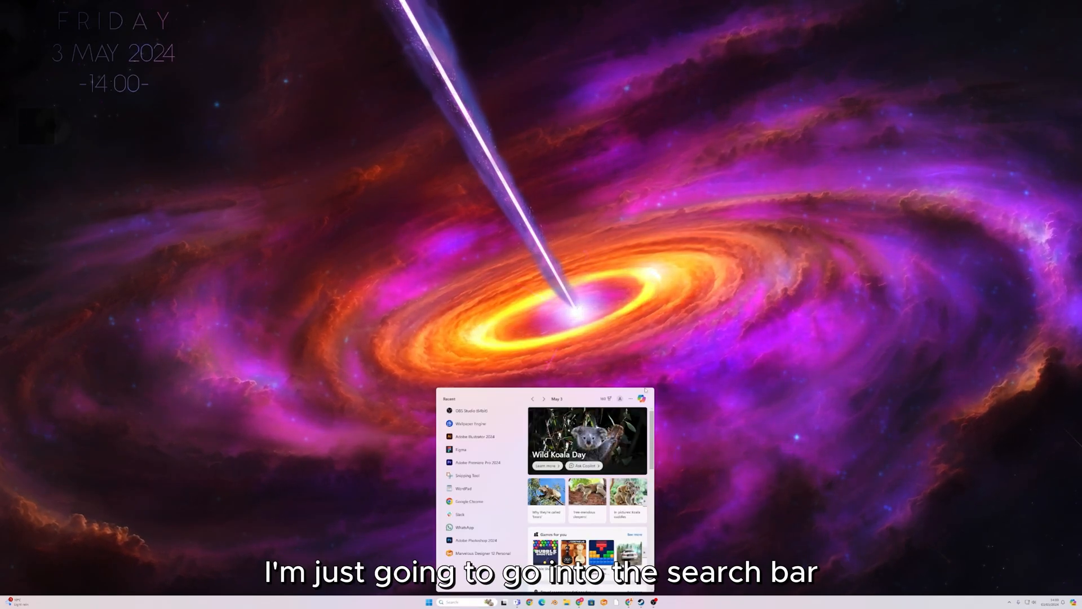
{"action": "type", "text": "ill"}
{"action": "key", "text": "Return"}
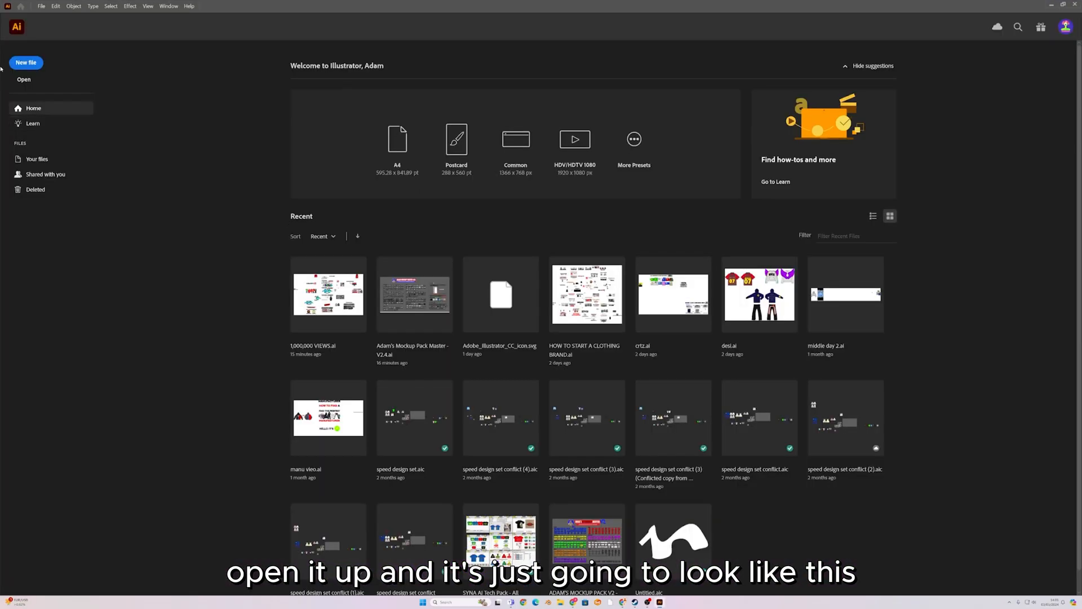
Create a new document from the Web-Large preset at 1920 x 1080 px.
{"action": "left_click", "coordinate": [26, 62]}
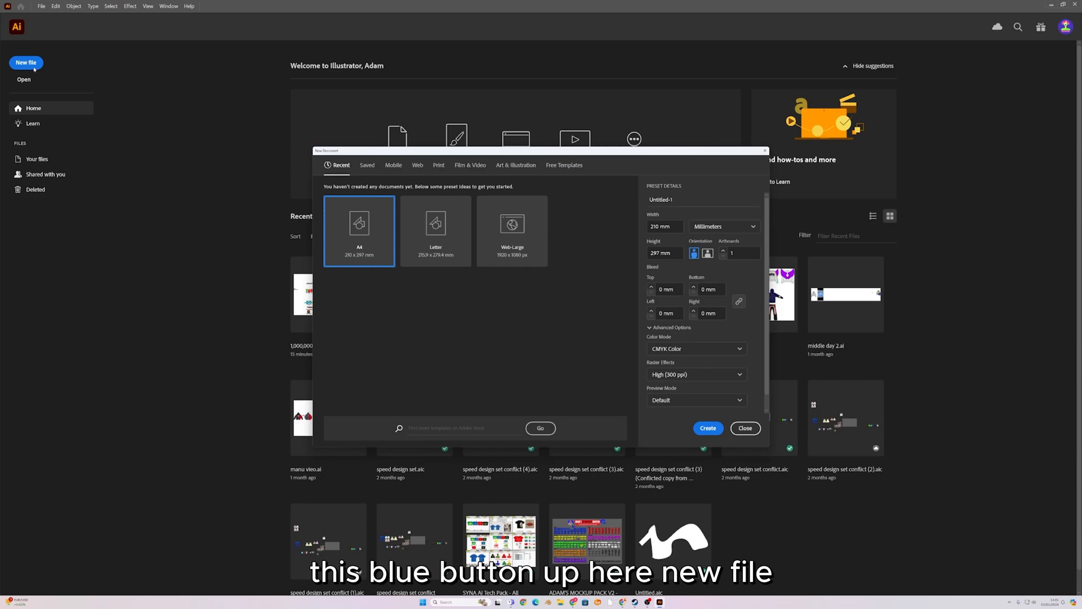
{"action": "left_click", "coordinate": [515, 242]}
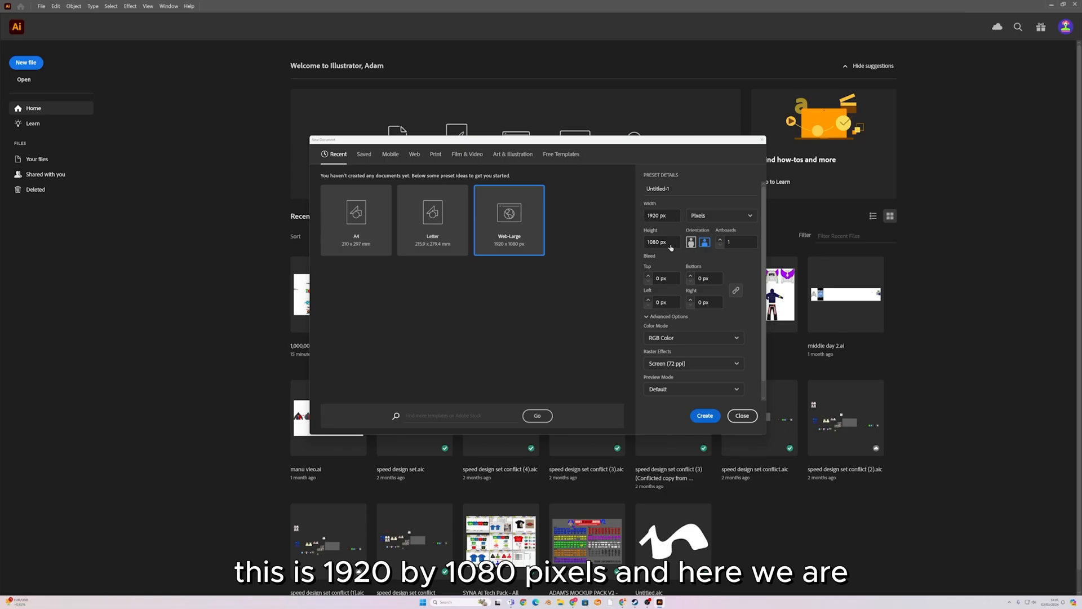
{"action": "key", "text": "Return"}
{"action": "scroll", "coordinate": [592, 298], "scroll_direction": "down", "scroll_amount": 2}
{"action": "left_click_drag", "start_coordinate": [531, 271], "coordinate": [488, 262]}
{"action": "scroll", "coordinate": [361, 263], "scroll_direction": "up", "scroll_amount": 1}
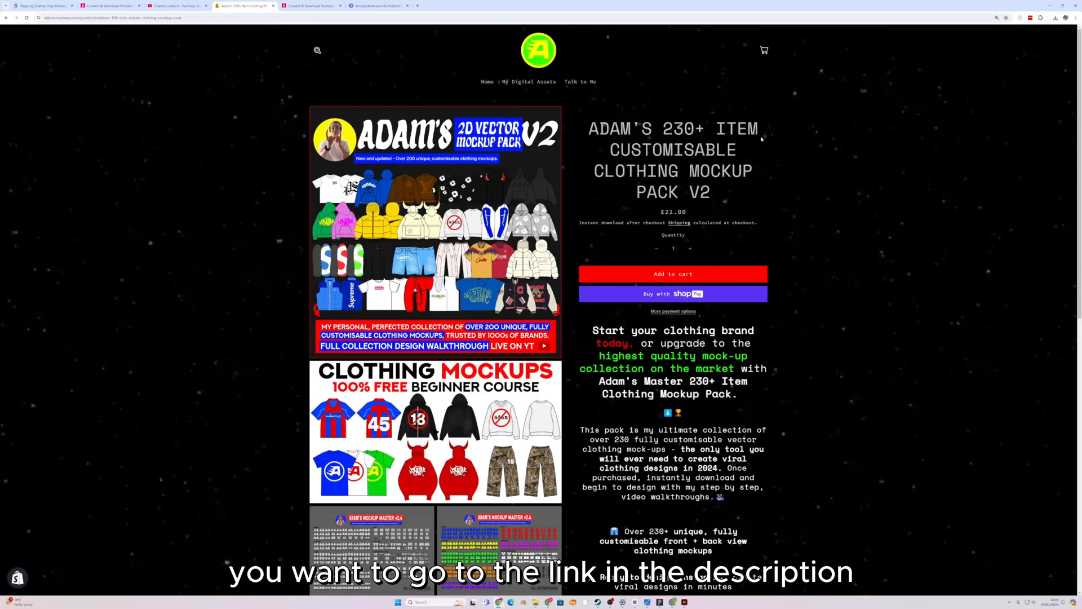
Look over the clothing mockup pack's product page and the garment categories in its coloured V2 and master V2.4 files.
{"action": "scroll", "coordinate": [761, 139], "scroll_direction": "down", "scroll_amount": 2}
{"action": "scroll", "coordinate": [761, 139], "scroll_direction": "down", "scroll_amount": 2}
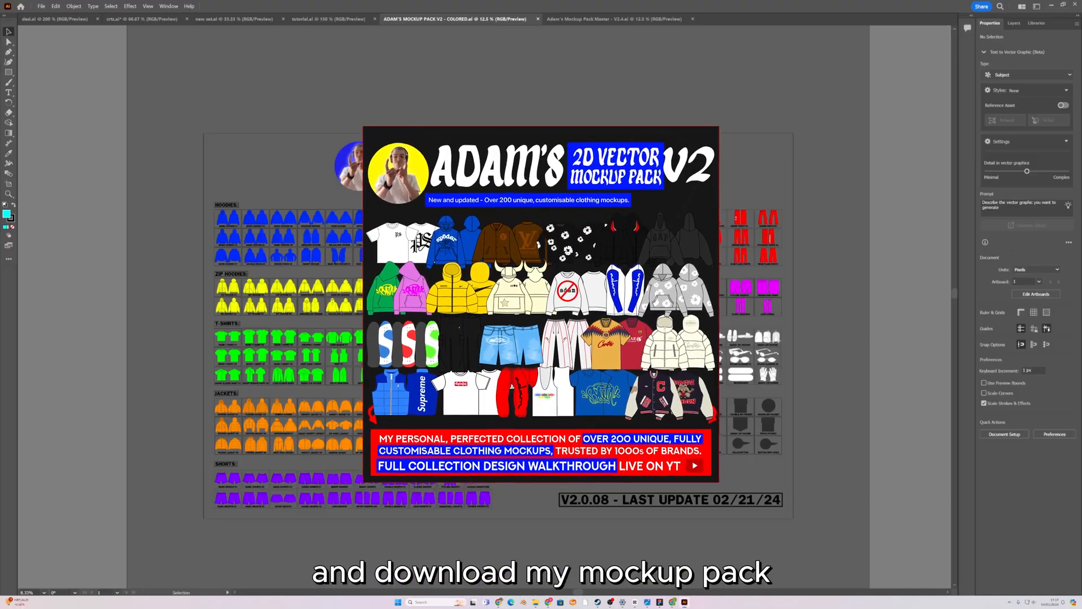
{"action": "scroll", "coordinate": [303, 232], "scroll_direction": "up", "scroll_amount": 4}
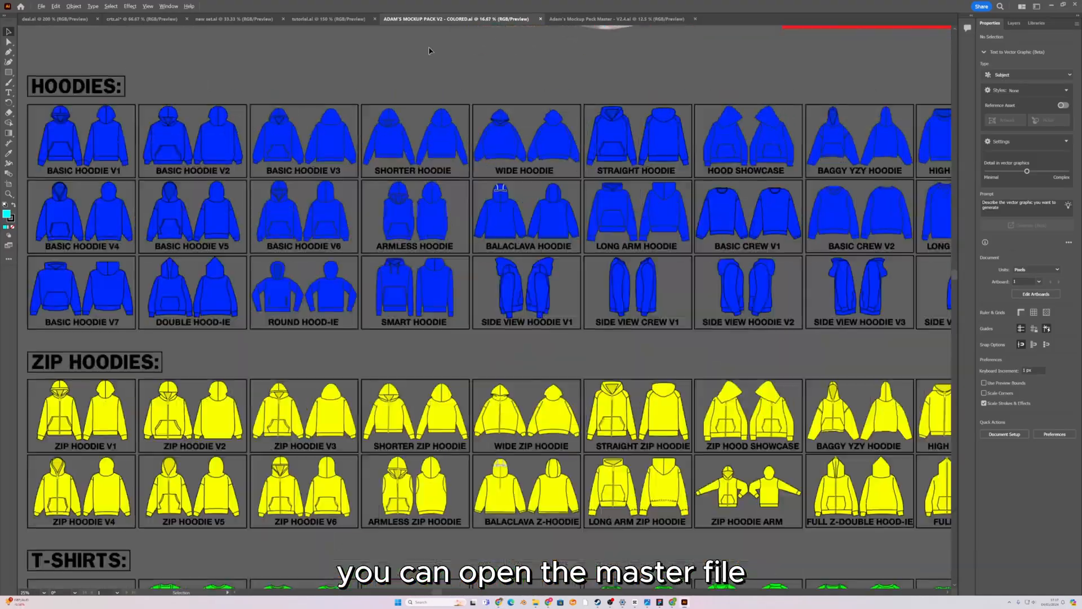
{"action": "left_click_drag", "start_coordinate": [556, 100], "coordinate": [357, 87]}
{"action": "left_click_drag", "start_coordinate": [356, 86], "coordinate": [341, 88]}
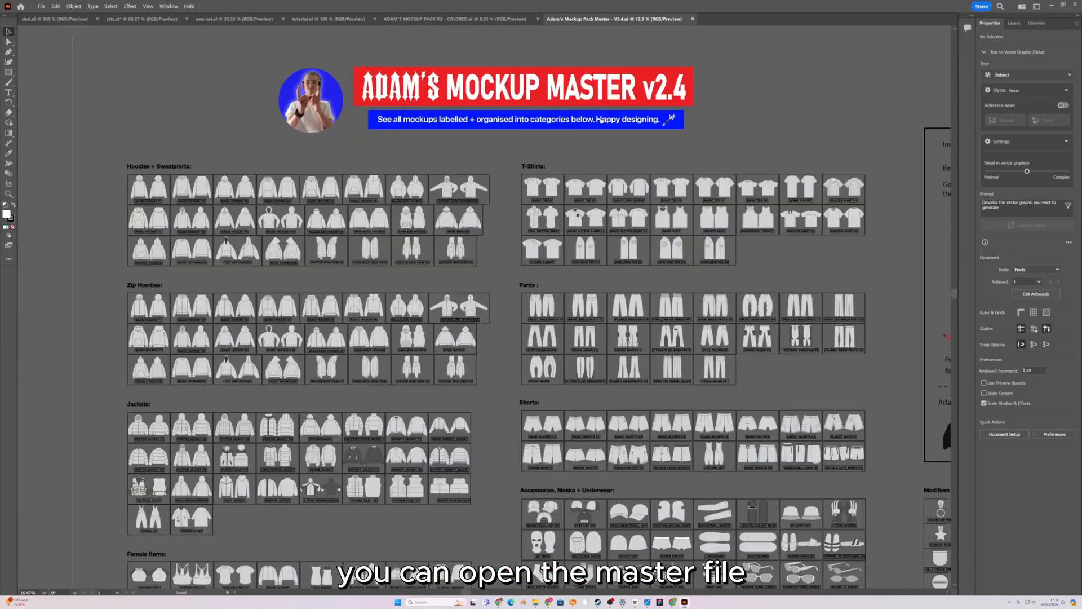
{"action": "left_click_drag", "start_coordinate": [609, 120], "coordinate": [543, 121]}
{"action": "left_click_drag", "start_coordinate": [731, 118], "coordinate": [475, 98]}
Open the Mockup Pack Master V2.4 Illustrator file from the Downloads folder.
{"action": "left_click", "coordinate": [41, 6]}
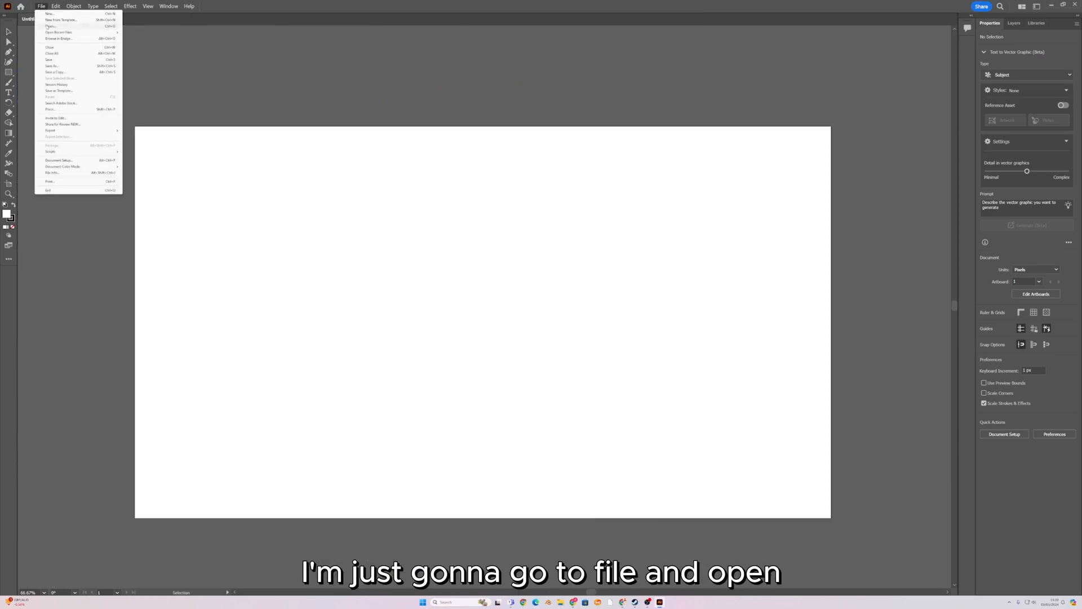
{"action": "left_click", "coordinate": [47, 26]}
{"action": "left_click", "coordinate": [228, 125]}
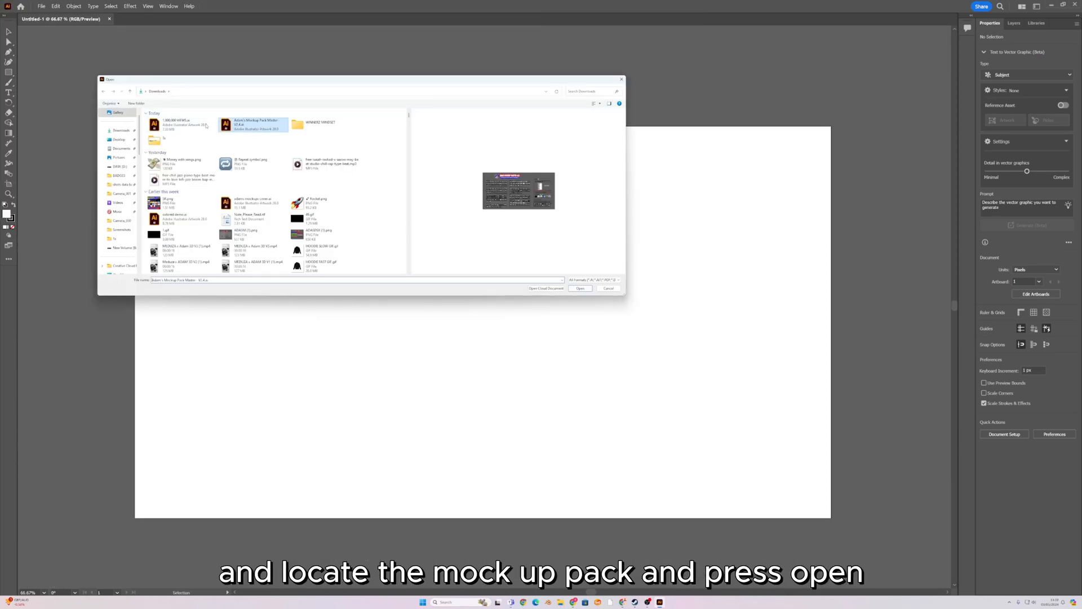
{"action": "left_click", "coordinate": [589, 290]}
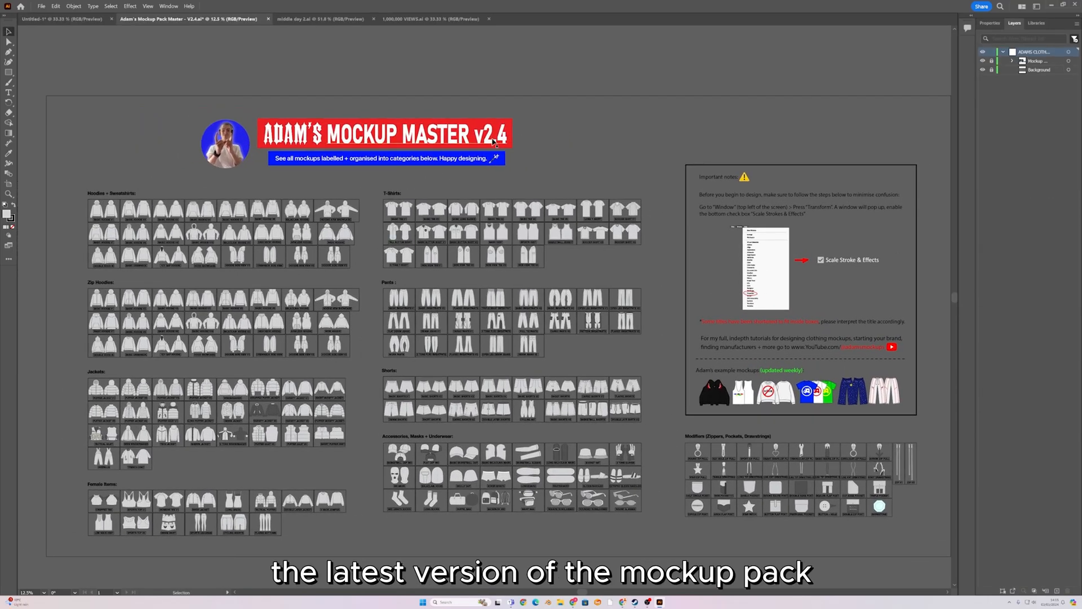
{"action": "left_click_drag", "start_coordinate": [656, 208], "coordinate": [673, 191]}
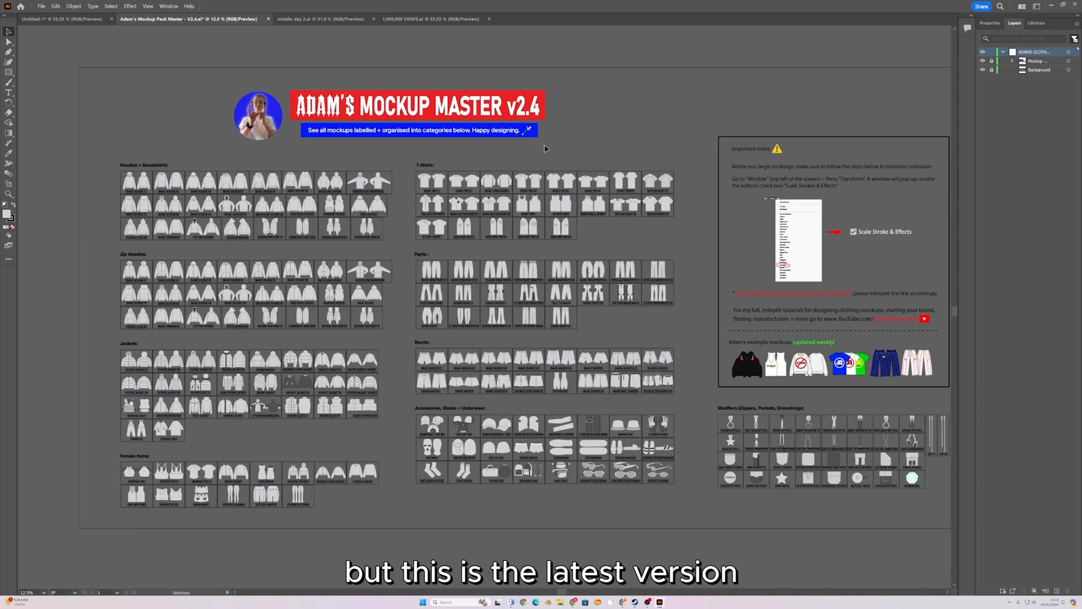
{"action": "scroll", "coordinate": [414, 212], "scroll_direction": "up", "scroll_amount": 1}
{"action": "left_click_drag", "start_coordinate": [408, 217], "coordinate": [431, 191]}
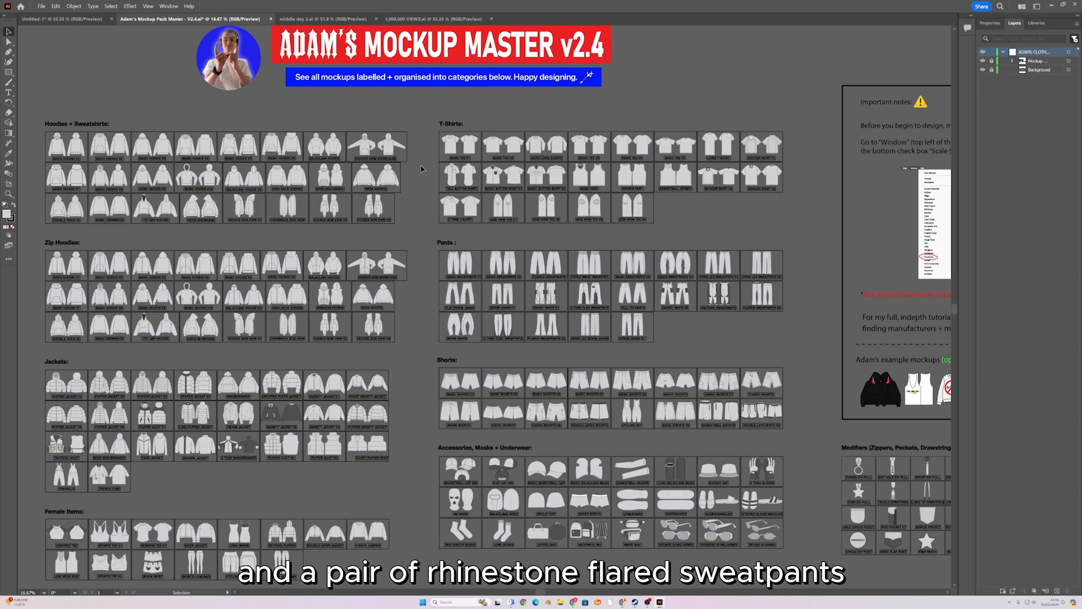
Select the front and back views of the Hoodie Arm Showcase mockup in the Hoodies + Sweatshirts section.
{"action": "left_click_drag", "start_coordinate": [400, 152], "coordinate": [692, 254]}
{"action": "scroll", "coordinate": [388, 246], "scroll_direction": "up", "scroll_amount": 3}
{"action": "left_click_drag", "start_coordinate": [589, 261], "coordinate": [483, 237]}
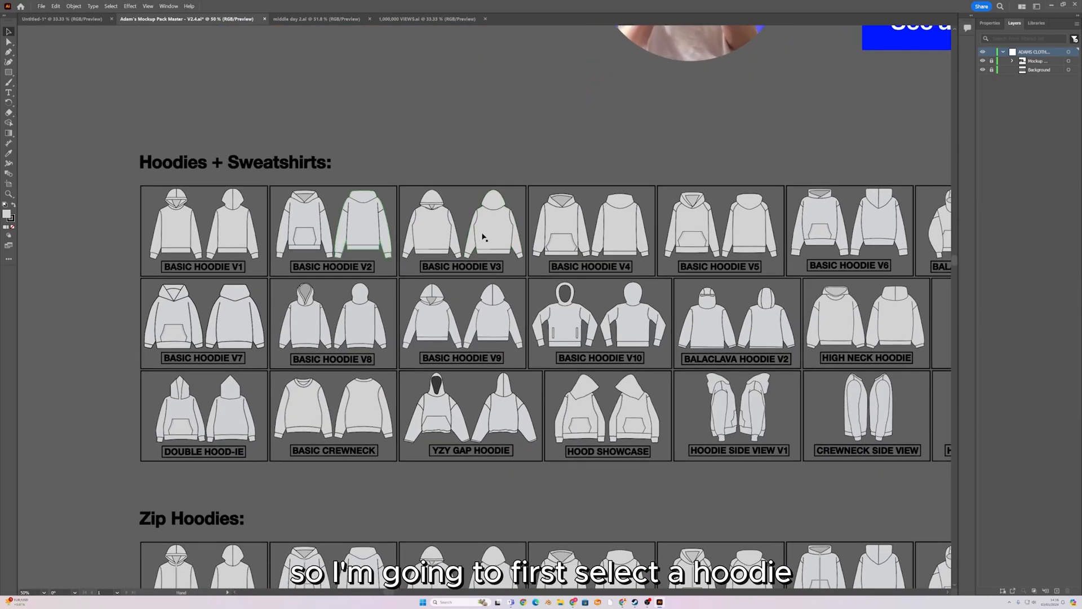
{"action": "scroll", "coordinate": [283, 210], "scroll_direction": "up", "scroll_amount": 1}
{"action": "scroll", "coordinate": [283, 210], "scroll_direction": "down", "scroll_amount": 3}
{"action": "scroll", "coordinate": [408, 212], "scroll_direction": "up", "scroll_amount": 2}
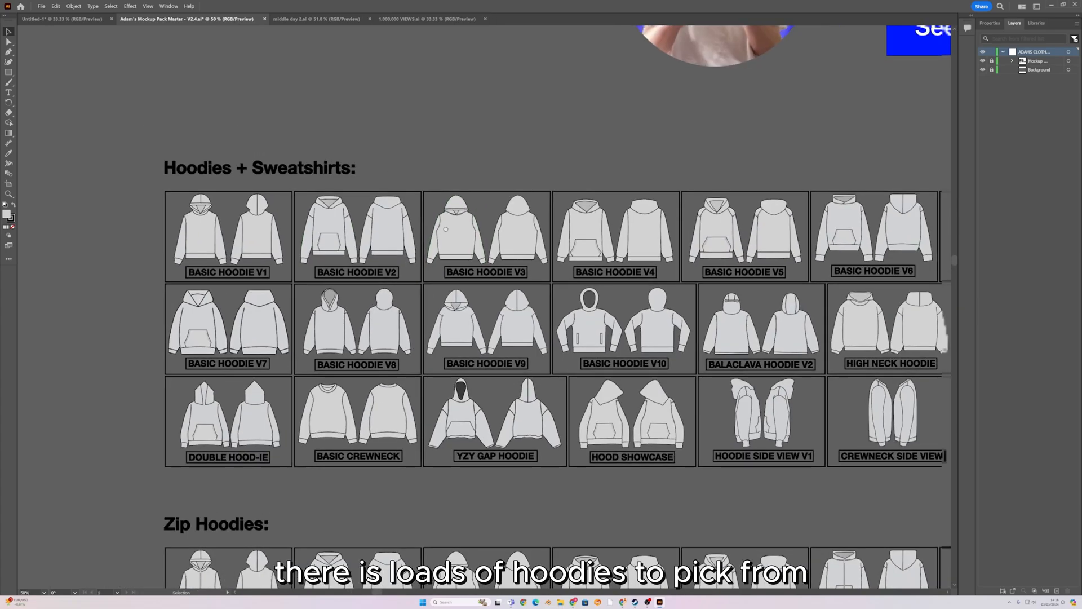
{"action": "scroll", "coordinate": [408, 212], "scroll_direction": "right", "scroll_amount": 3}
{"action": "scroll", "coordinate": [552, 210], "scroll_direction": "up", "scroll_amount": 4}
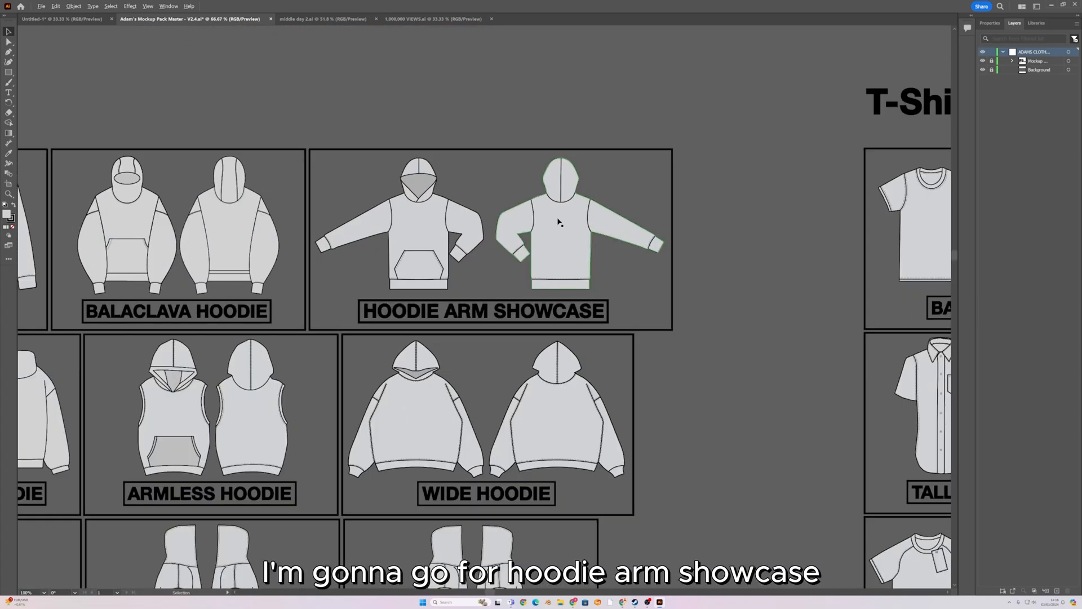
{"action": "left_click", "coordinate": [486, 267]}
{"action": "left_click", "coordinate": [320, 264], "text": "shift"}
{"action": "scroll", "coordinate": [583, 236], "scroll_direction": "down", "scroll_amount": 3}
{"action": "scroll", "coordinate": [556, 235], "scroll_direction": "up", "scroll_amount": 3}
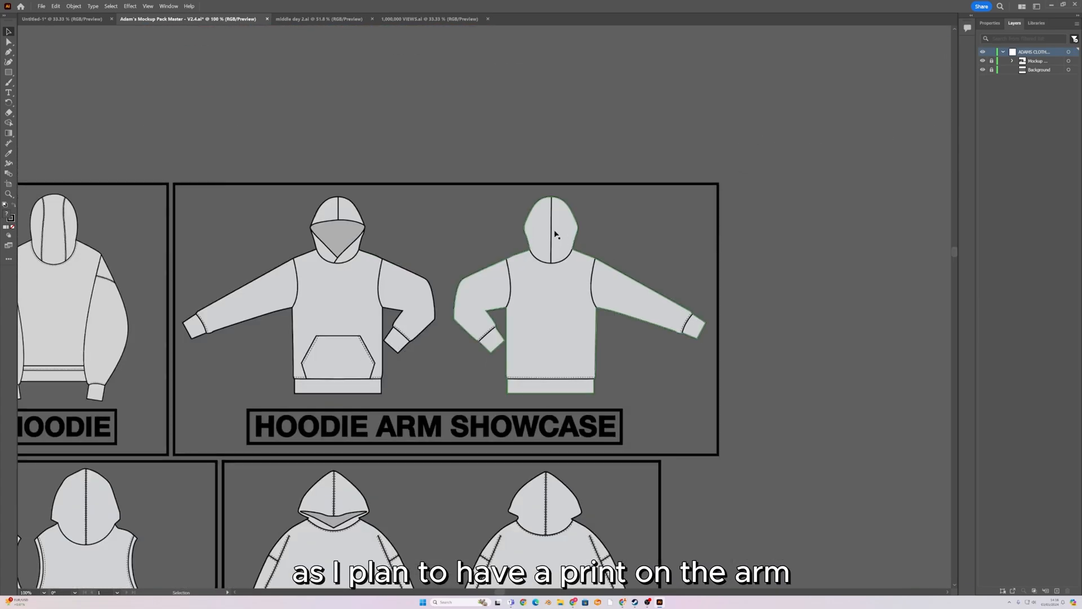
{"action": "left_click", "coordinate": [338, 229]}
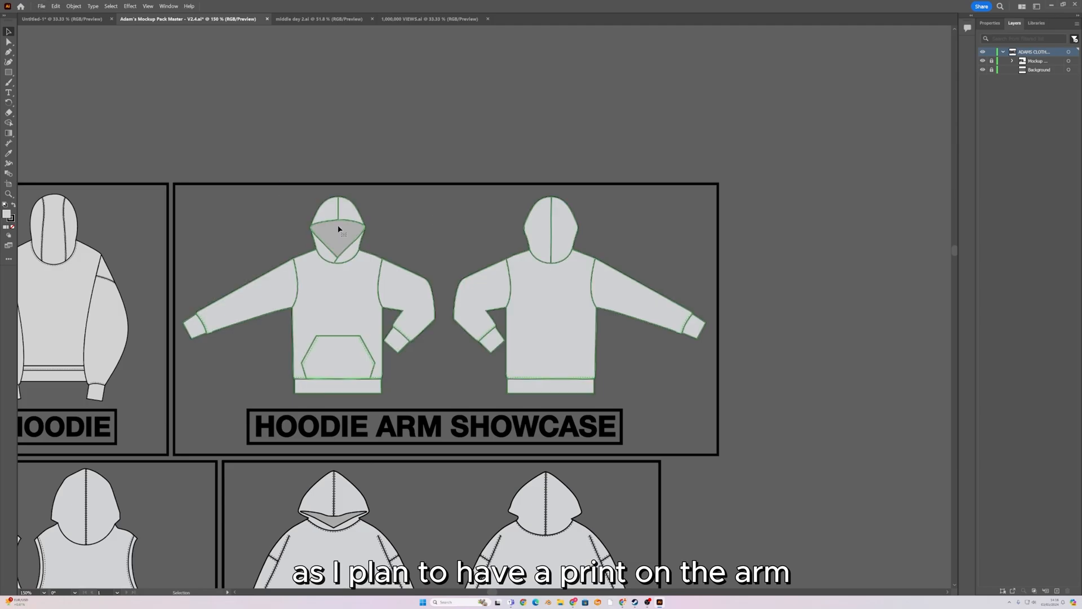
Add the front and back views of the Flared Sweatpants mockup in the Pants section to the selection.
{"action": "scroll", "coordinate": [561, 205], "scroll_direction": "down", "scroll_amount": 3}
{"action": "left_click_drag", "start_coordinate": [629, 215], "coordinate": [456, 199]}
{"action": "scroll", "coordinate": [455, 198], "scroll_direction": "down", "scroll_amount": 4}
{"action": "scroll", "coordinate": [299, 221], "scroll_direction": "up", "scroll_amount": 5}
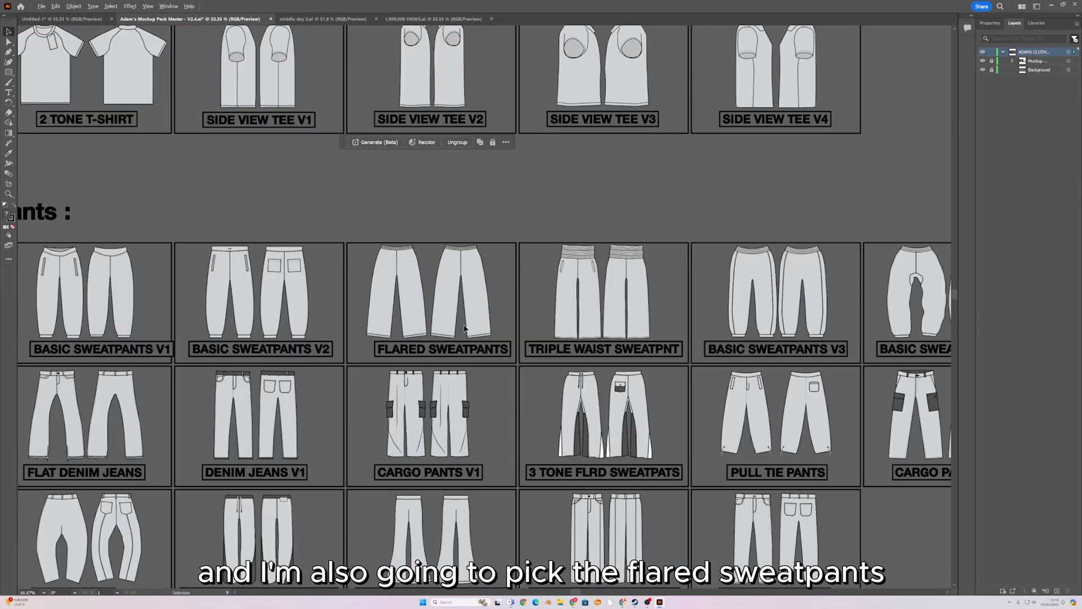
{"action": "scroll", "coordinate": [299, 222], "scroll_direction": "down", "scroll_amount": 2}
{"action": "scroll", "coordinate": [434, 247], "scroll_direction": "up", "scroll_amount": 6}
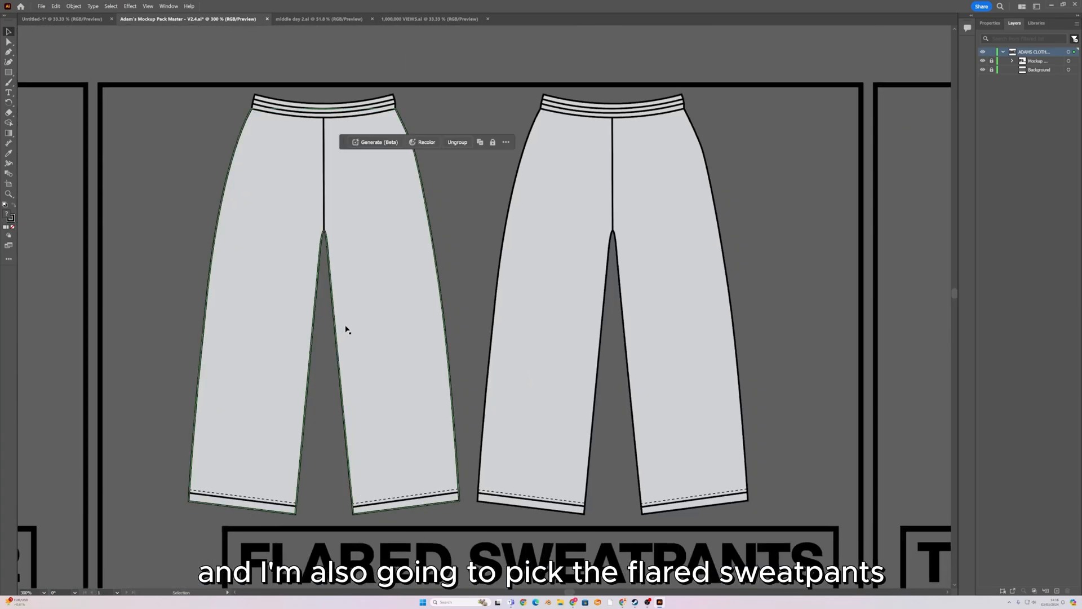
{"action": "scroll", "coordinate": [348, 326], "scroll_direction": "down", "scroll_amount": 2}
{"action": "left_click", "coordinate": [370, 310], "text": "shift"}
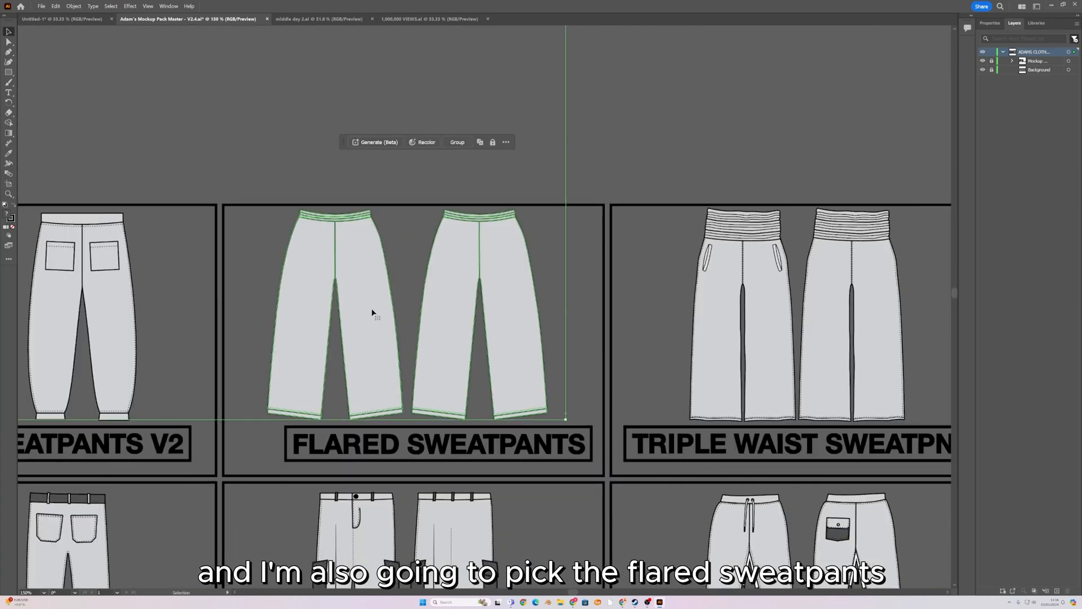
Copy the selected Hoodie Arm Showcase and Flared Sweatpants mockups.
{"action": "scroll", "coordinate": [372, 310], "scroll_direction": "down", "scroll_amount": 4}
{"action": "left_click_drag", "start_coordinate": [372, 309], "coordinate": [432, 291]}
{"action": "scroll", "coordinate": [340, 279], "scroll_direction": "up", "scroll_amount": 1}
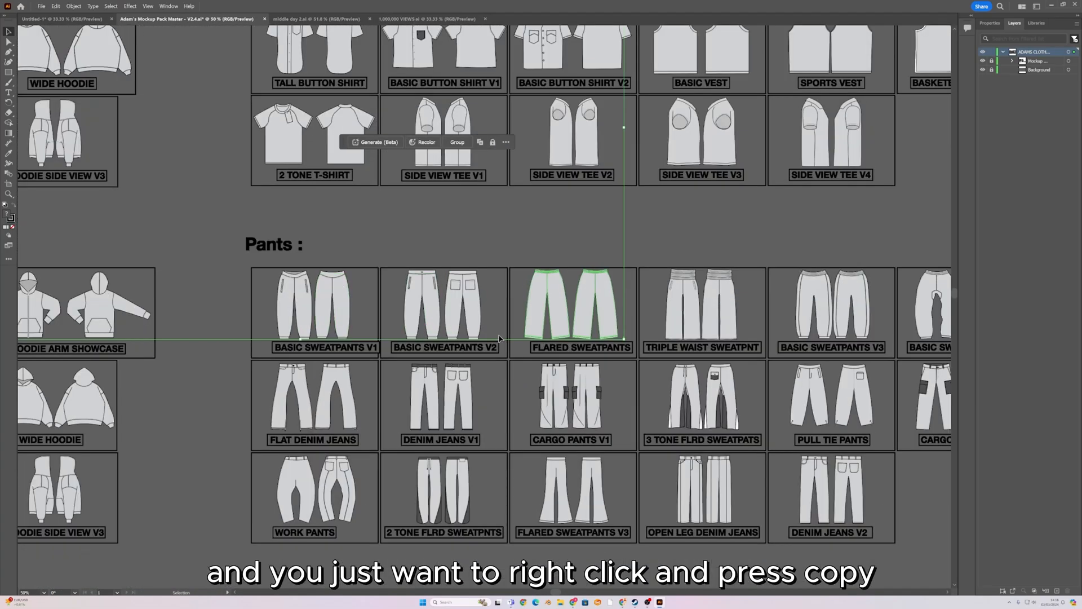
{"action": "right_click", "coordinate": [578, 300]}
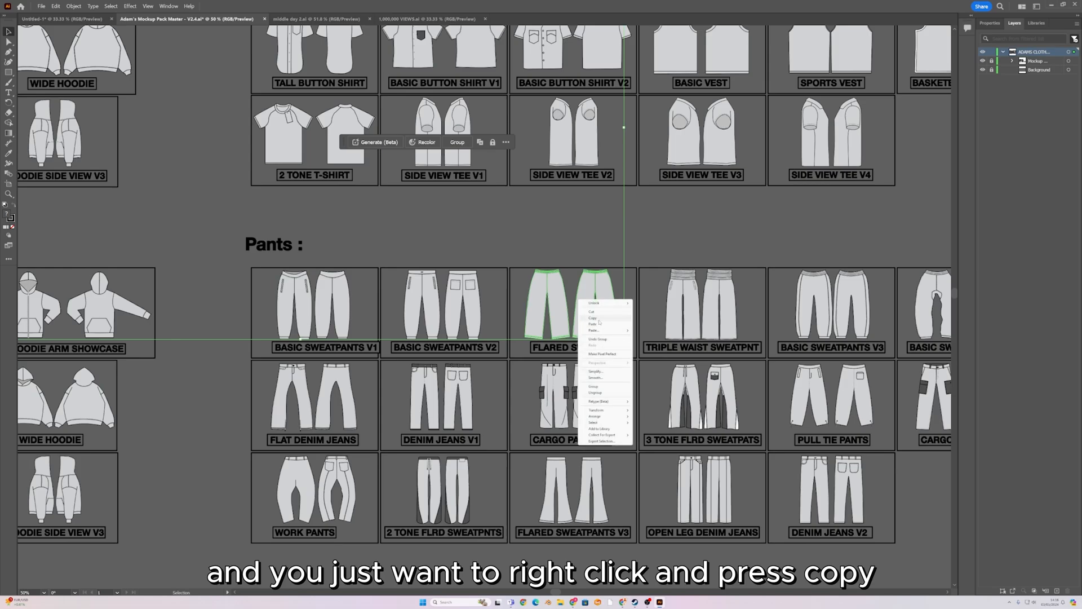
{"action": "left_click", "coordinate": [599, 320]}
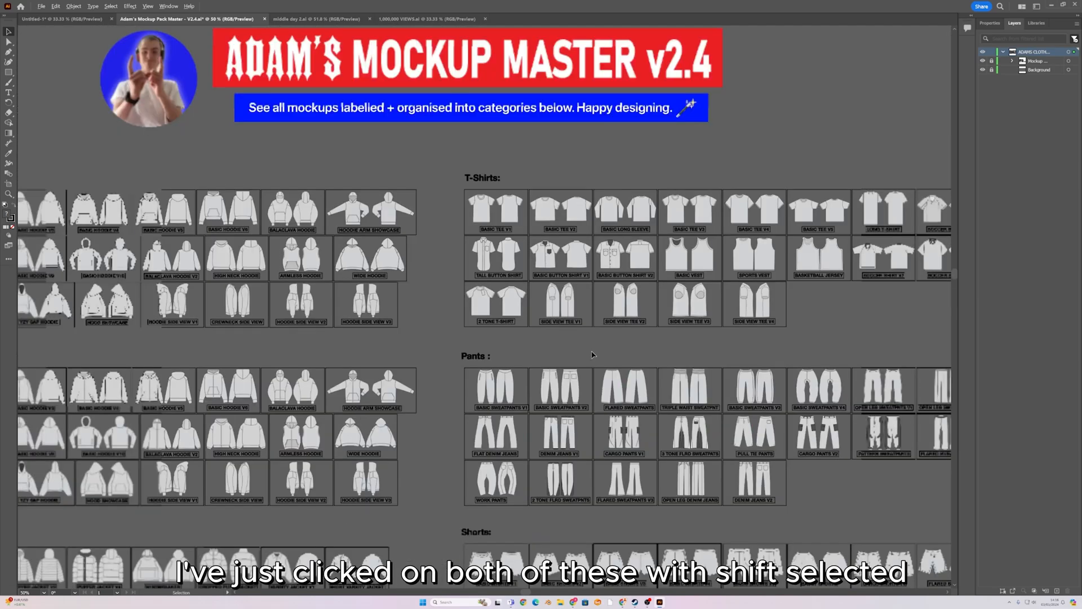
{"action": "left_click", "coordinate": [639, 410], "text": "shift"}
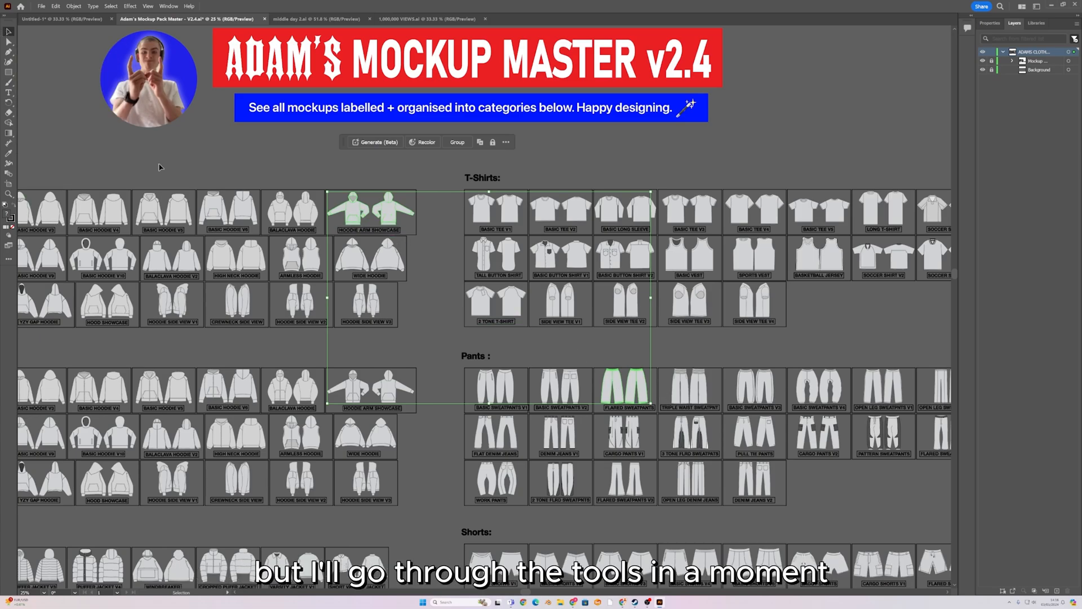
Paste the copied mockups into the Untitled-1 document and move the hoodie's front and back views onto the upper part of the artboard.
{"action": "left_click", "coordinate": [62, 18]}
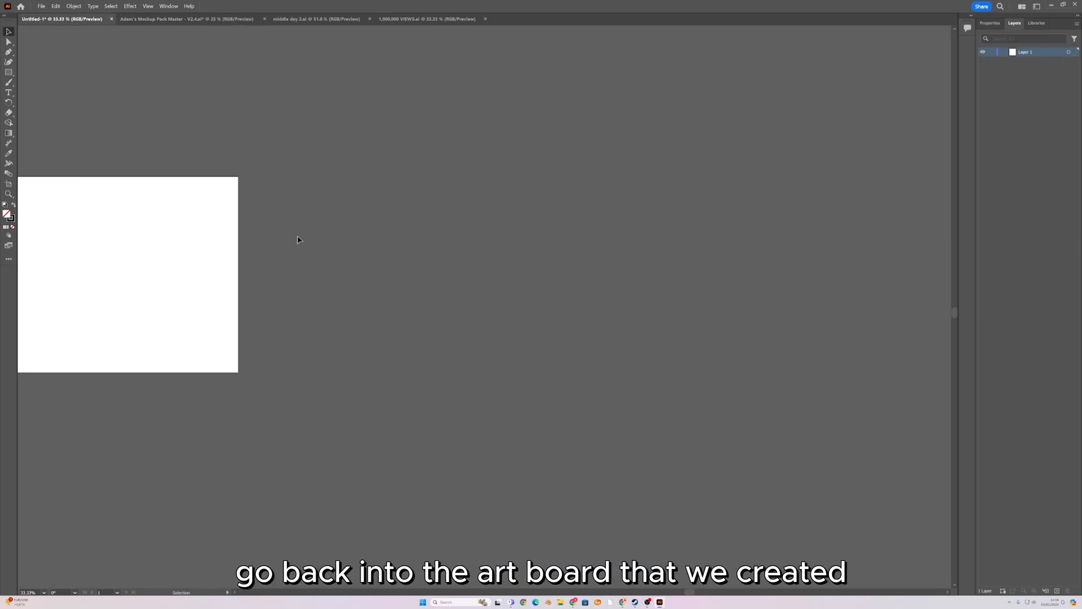
{"action": "left_click_drag", "start_coordinate": [197, 227], "coordinate": [360, 273]}
{"action": "scroll", "coordinate": [356, 262], "scroll_direction": "up", "scroll_amount": 1}
{"action": "left_click_drag", "start_coordinate": [471, 265], "coordinate": [397, 244]}
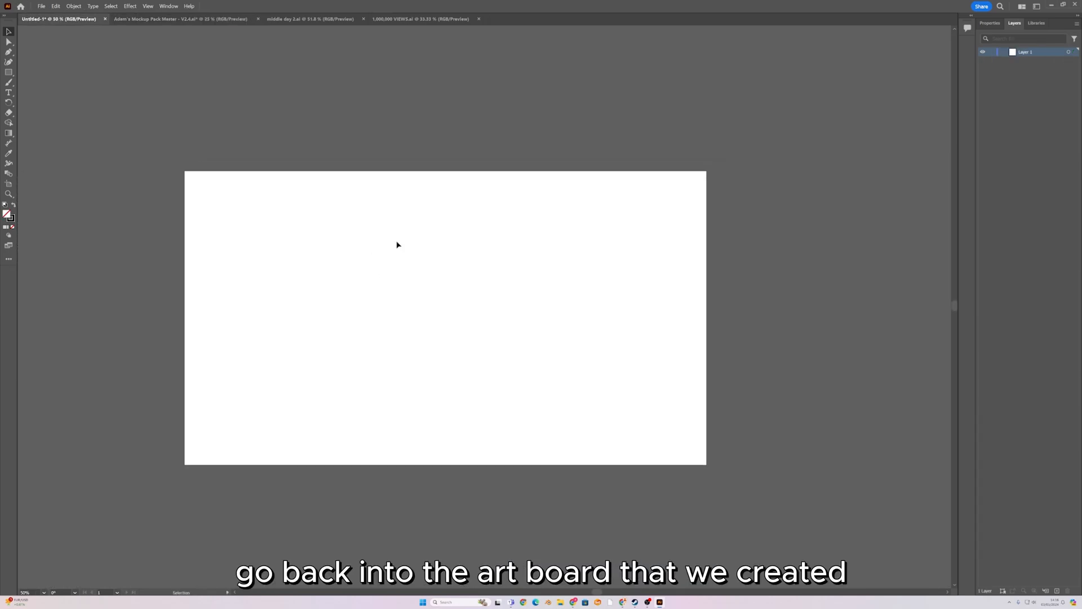
{"action": "right_click", "coordinate": [384, 204]}
{"action": "left_click", "coordinate": [397, 219]}
{"action": "key", "text": "ctrl+minus"}
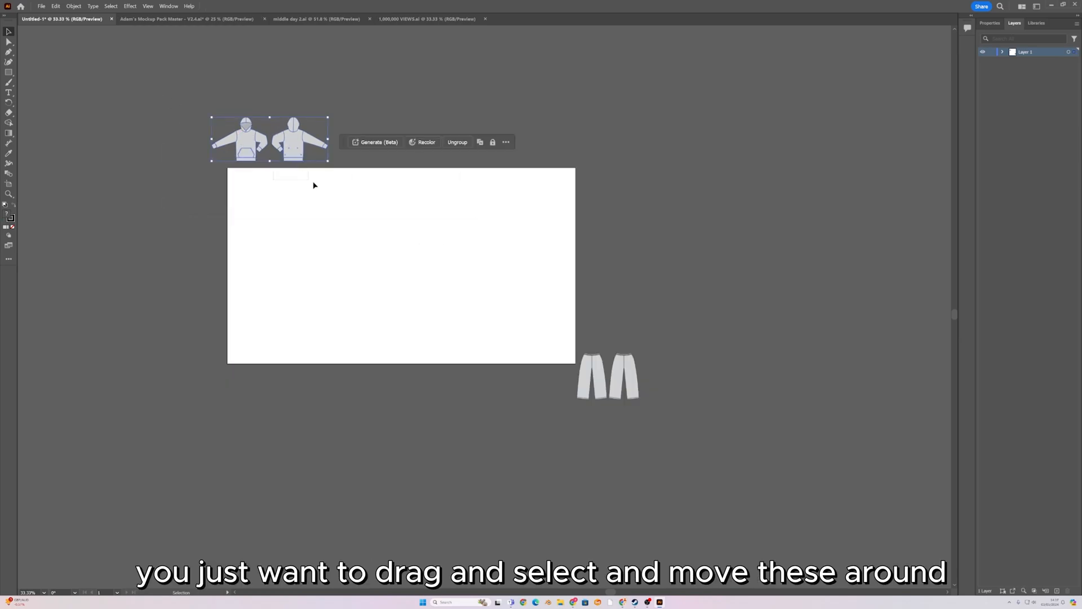
{"action": "left_click_drag", "start_coordinate": [187, 112], "coordinate": [429, 214]}
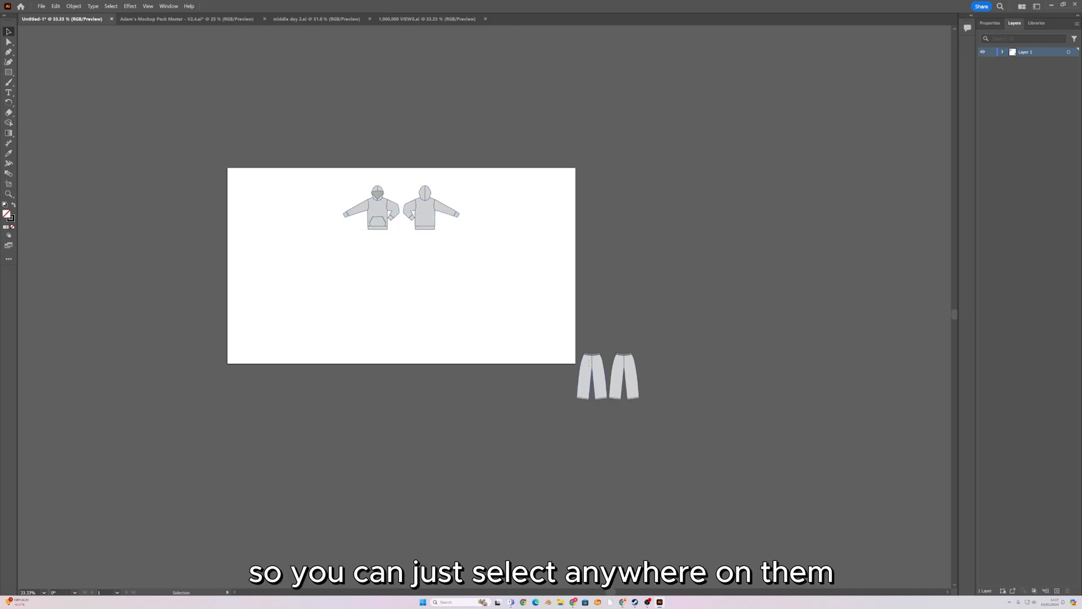
Move the front and back views of the flared sweatpants onto the artboard, centred beneath the hoodie views.
{"action": "left_click_drag", "start_coordinate": [590, 364], "coordinate": [382, 252]}
{"action": "key", "text": "ctrl+z"}
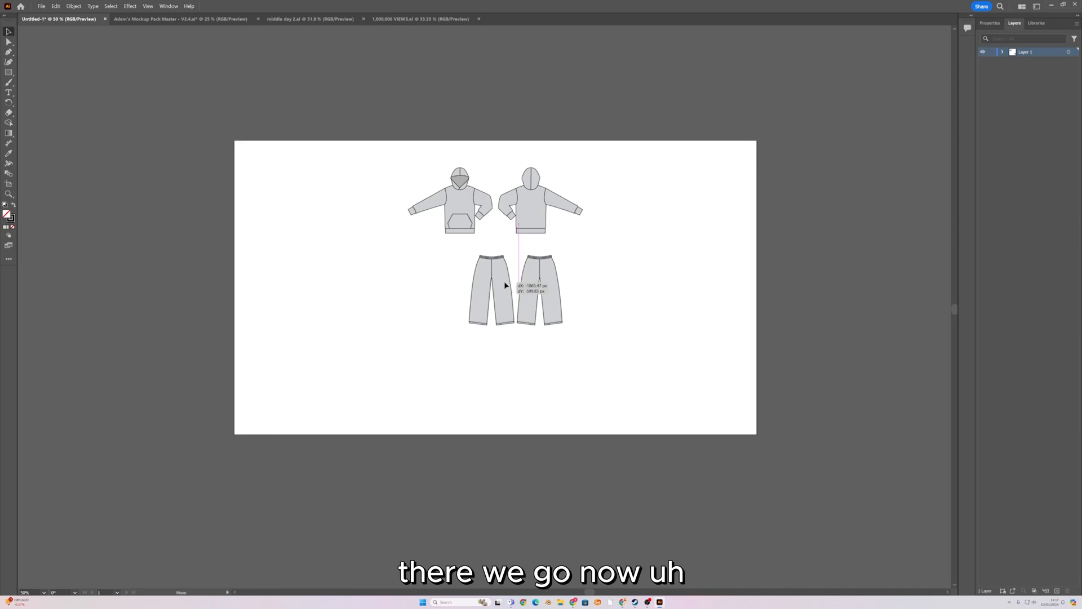
{"action": "left_click_drag", "start_coordinate": [504, 281], "coordinate": [483, 278]}
{"action": "key", "text": "ctrl+equal"}
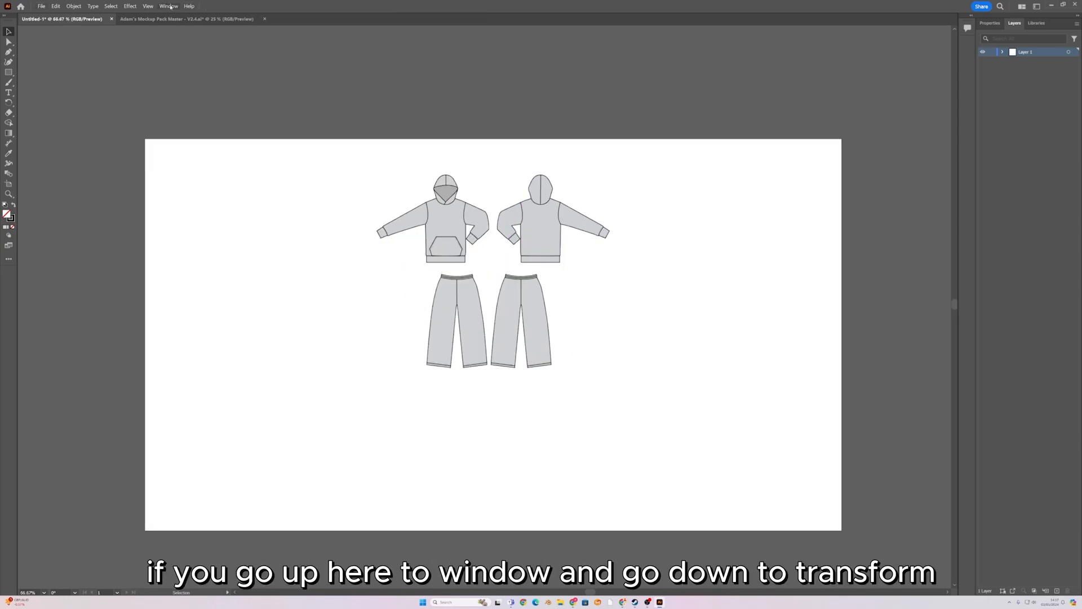
Open the Transform settings, select all hoodie and sweatpants views, and make sure Scale Strokes & Effects is enabled.
{"action": "left_click", "coordinate": [161, 7]}
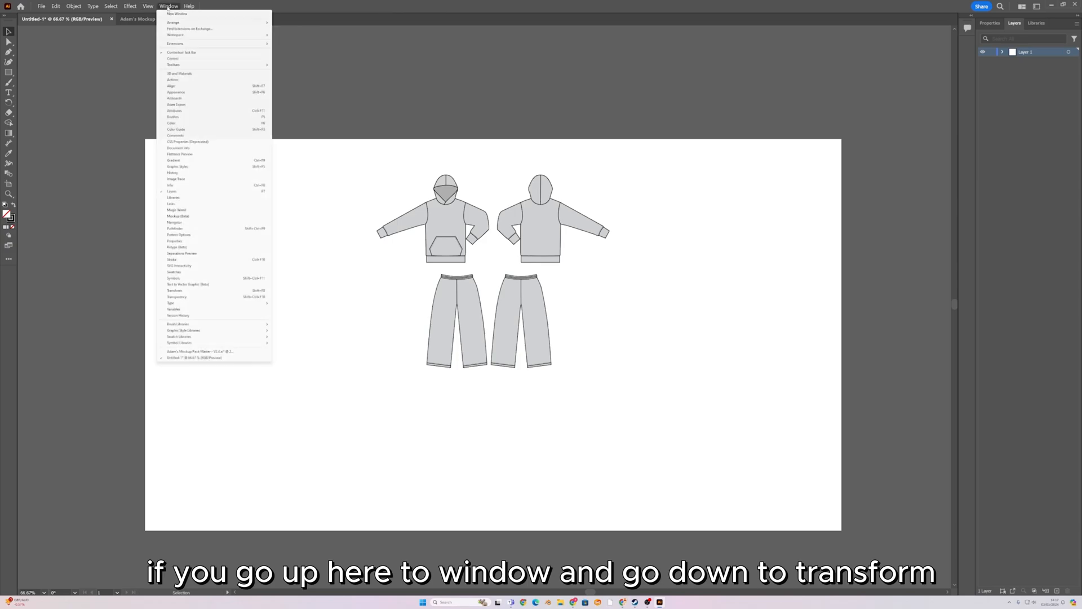
{"action": "left_click", "coordinate": [185, 291]}
{"action": "left_click_drag", "start_coordinate": [153, 280], "coordinate": [162, 281]}
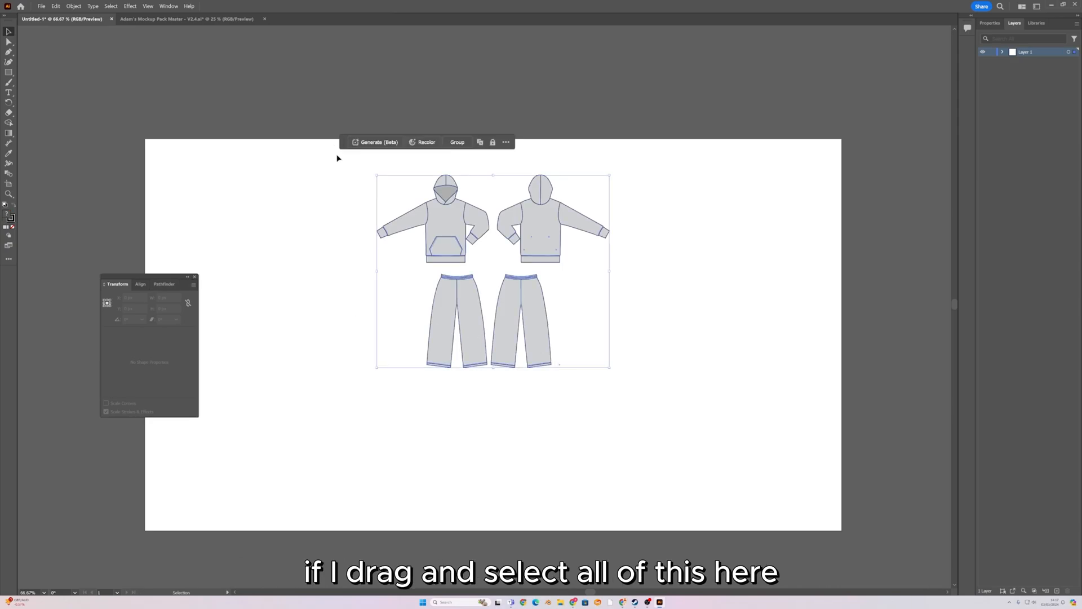
{"action": "left_click_drag", "start_coordinate": [692, 387], "coordinate": [284, 93]}
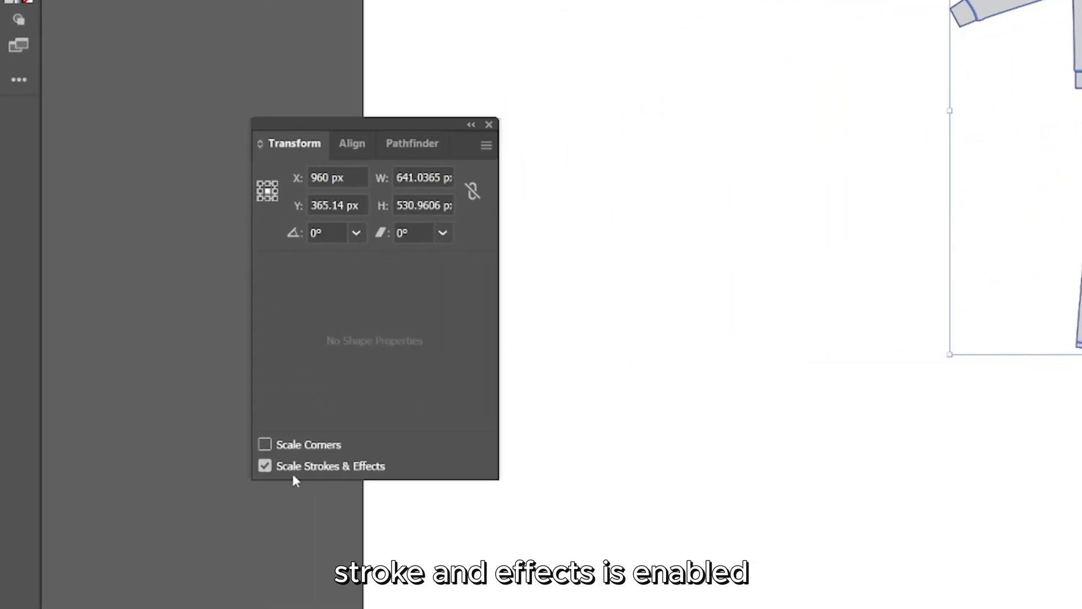
{"action": "left_click", "coordinate": [308, 471]}
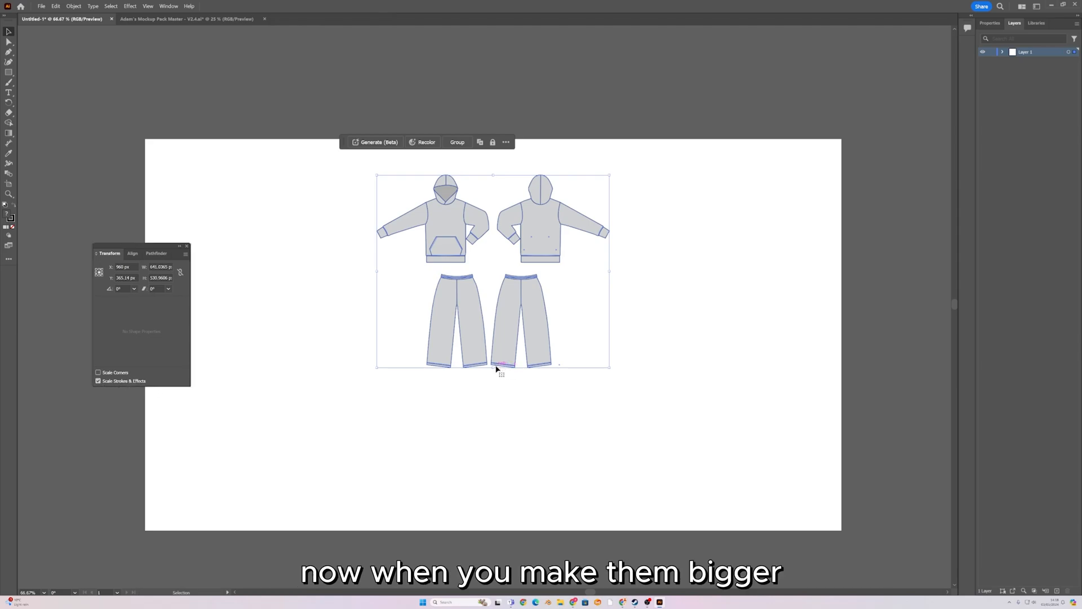
Try enlarging all the mockups proportionally to about 1182 by 979 px with Scale Strokes & Effects enabled.
{"action": "left_click_drag", "start_coordinate": [493, 368], "coordinate": [495, 513]}
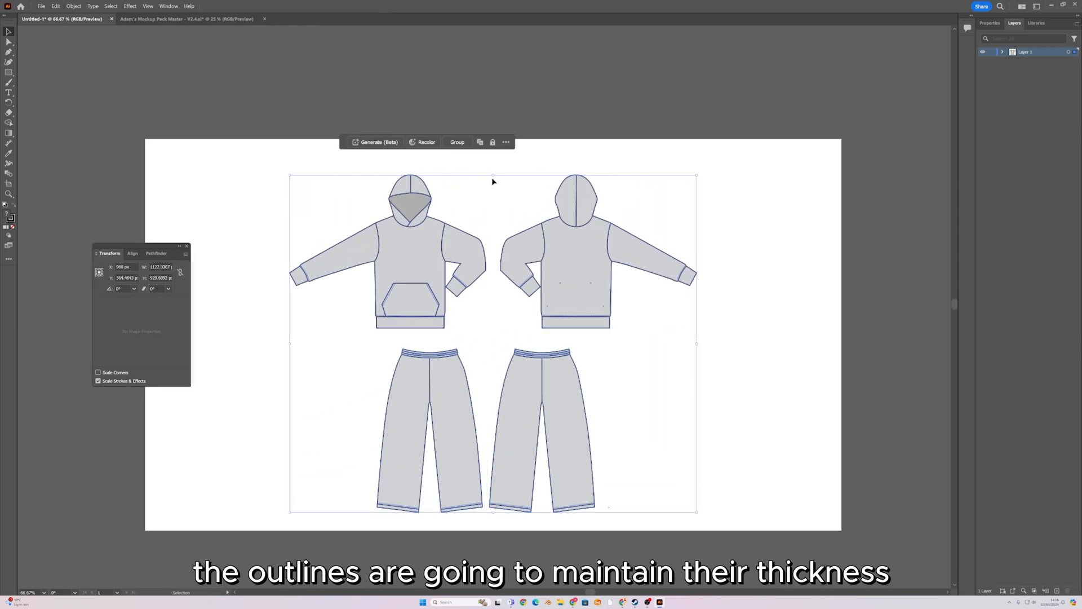
{"action": "left_click_drag", "start_coordinate": [492, 177], "coordinate": [495, 156]}
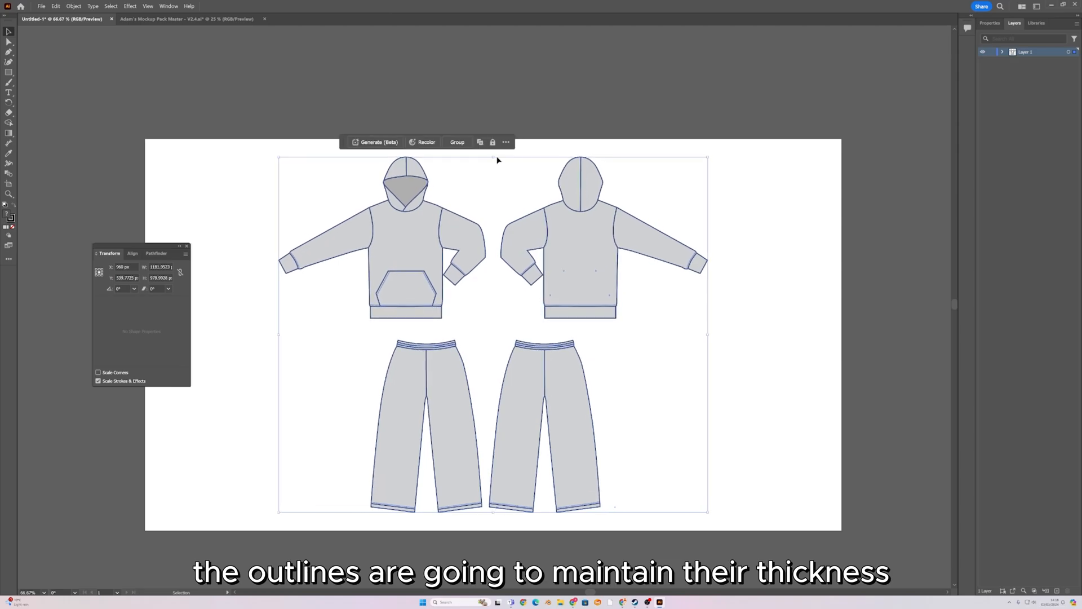
{"action": "left_click", "coordinate": [679, 120]}
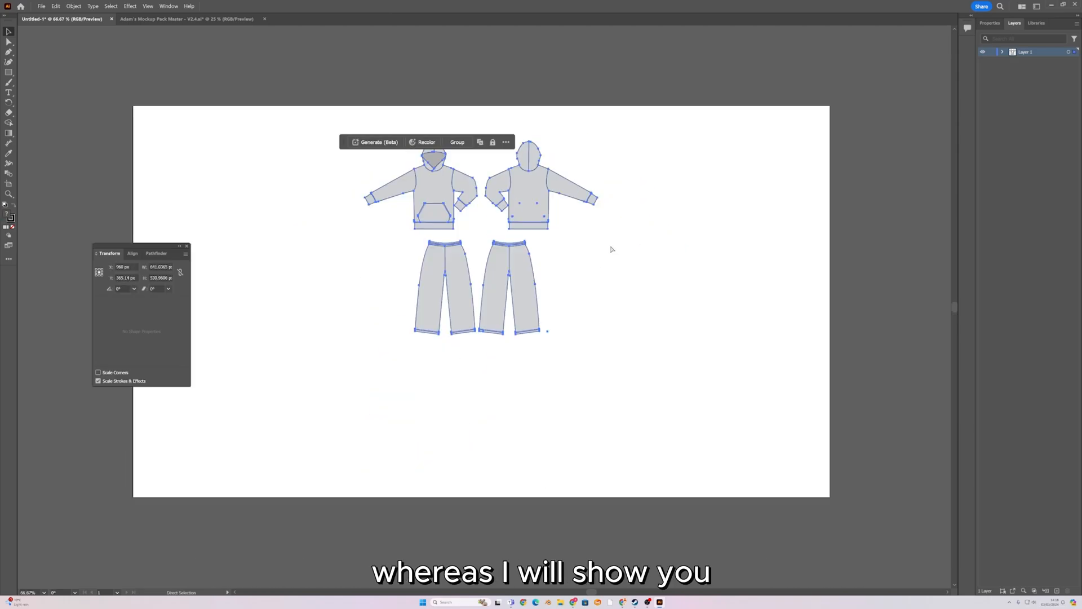
Try enlarging all the mockups to about 1410 by 1168 px with Scale Strokes & Effects disabled, and undo the scaling.
{"action": "key", "text": "v"}
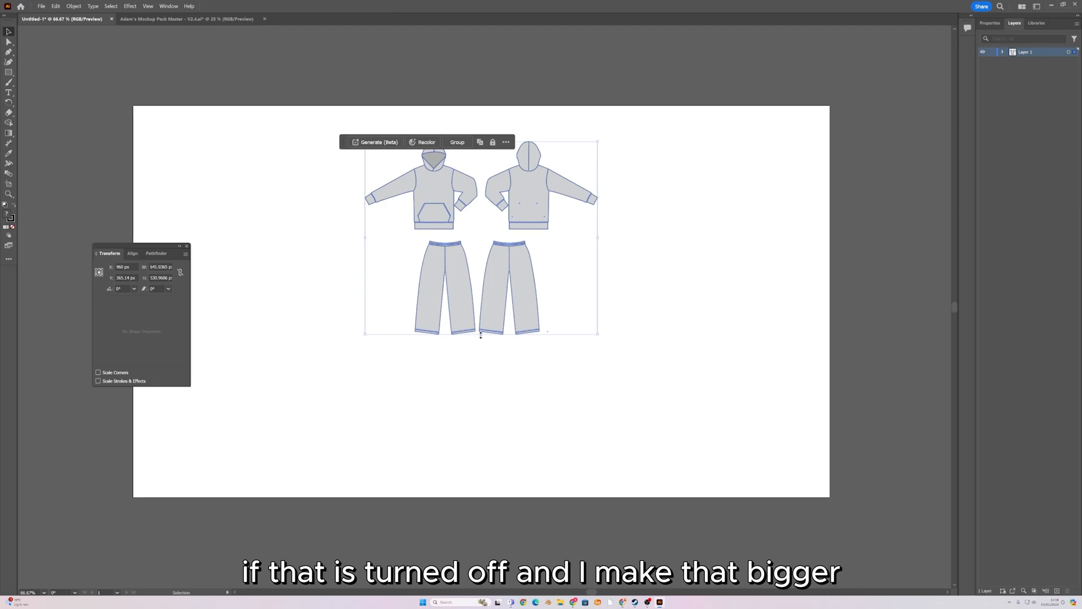
{"action": "left_click_drag", "start_coordinate": [481, 335], "coordinate": [491, 565]}
{"action": "left_click", "coordinate": [411, 174]}
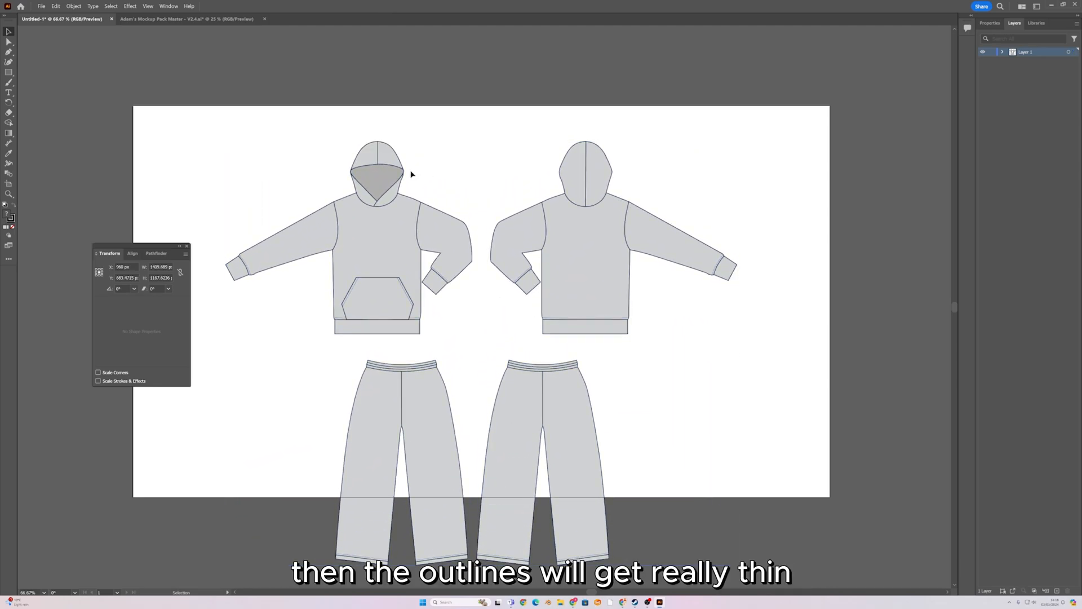
{"action": "key", "text": "ctrl+z"}
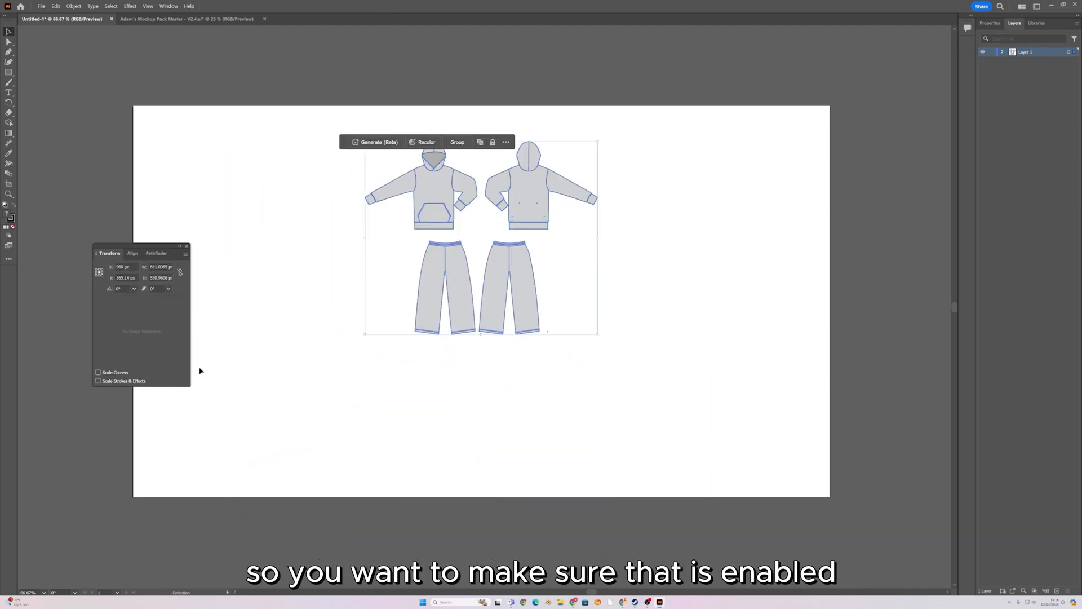
Enlarge the mockups proportionally to nearly fill the artboard's height with Scale Strokes & Effects enabled, and close the Transform settings.
{"action": "left_click_drag", "start_coordinate": [480, 334], "coordinate": [481, 485]}
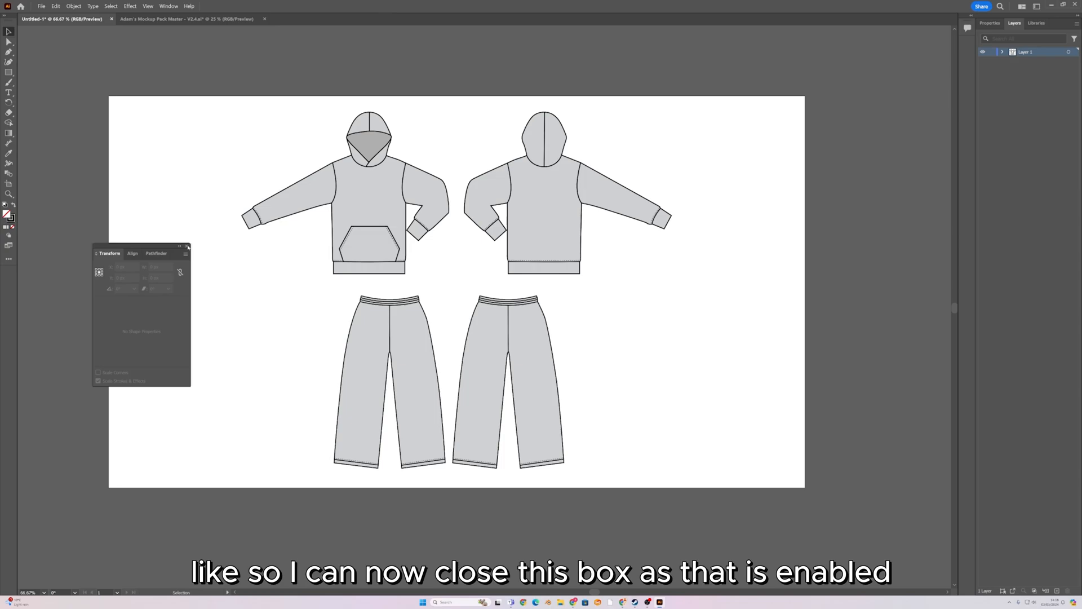
{"action": "left_click", "coordinate": [188, 246]}
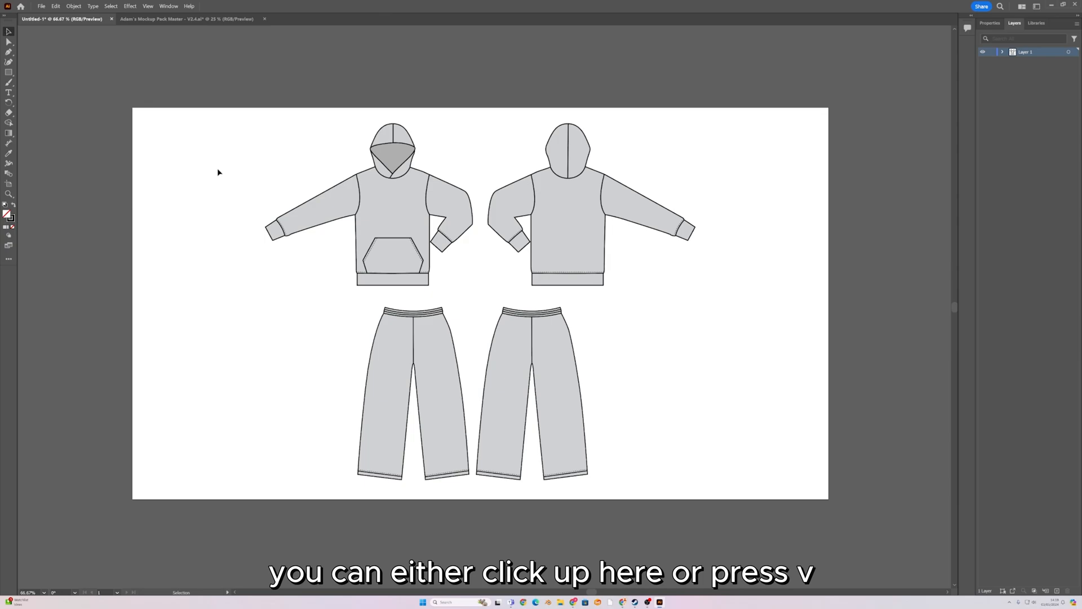
Try moving the hoodie and the sweatpants with the Selection tool, undo each move, and clear the selection.
{"action": "left_click_drag", "start_coordinate": [340, 204], "coordinate": [188, 183]}
{"action": "key", "text": "ctrl+z"}
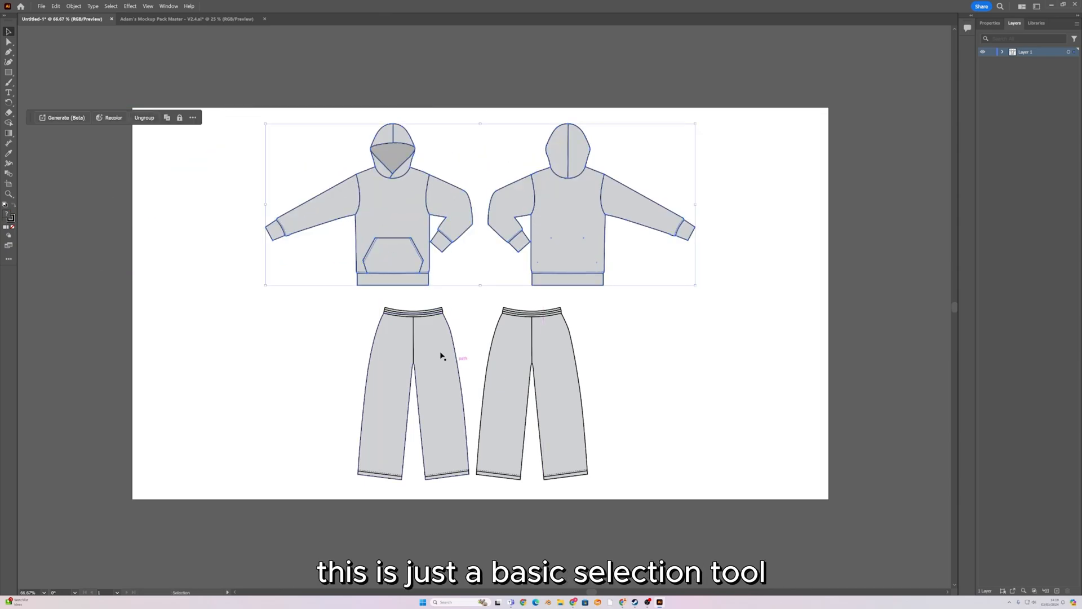
{"action": "left_click_drag", "start_coordinate": [441, 357], "coordinate": [306, 346]}
{"action": "key", "text": "ctrl+z"}
{"action": "left_click_drag", "start_coordinate": [416, 250], "coordinate": [388, 217]}
{"action": "key", "text": "ctrl+z"}
{"action": "left_click", "coordinate": [253, 243]}
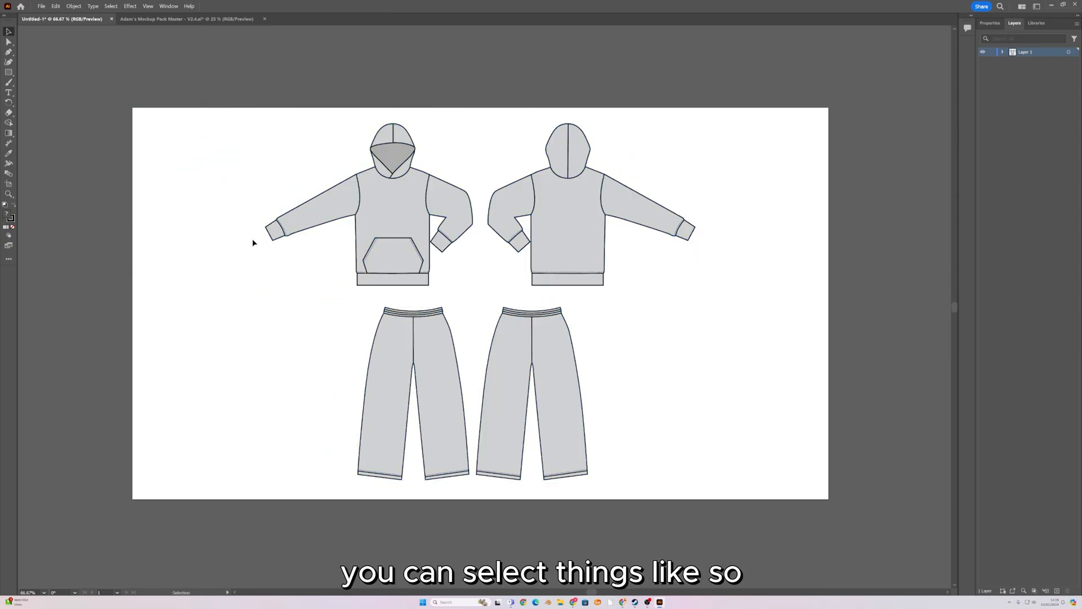
{"action": "left_click", "coordinate": [295, 207]}
{"action": "left_click", "coordinate": [261, 321]}
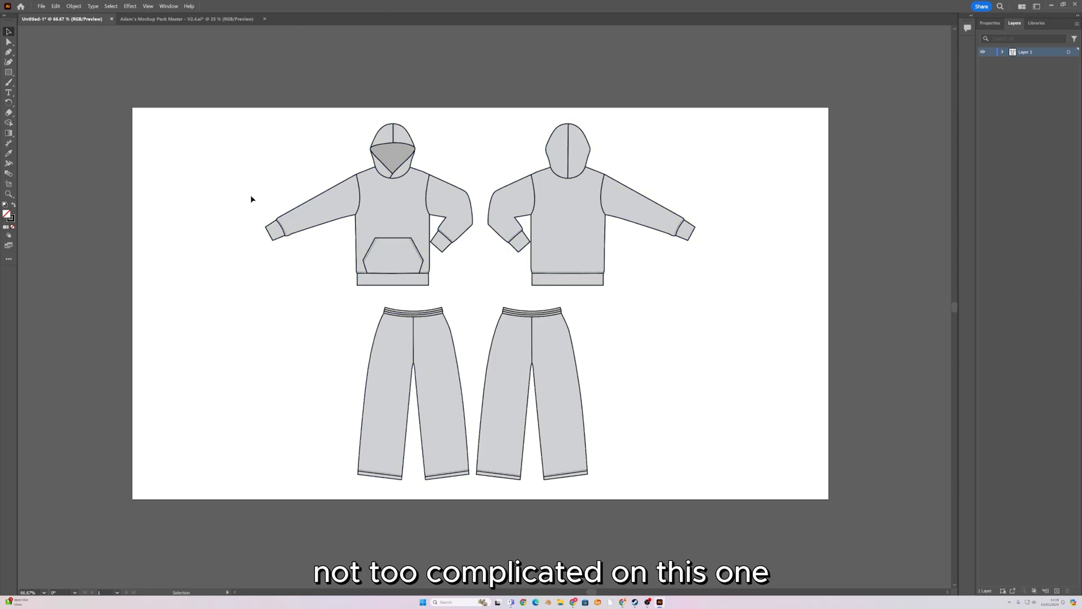
Use the Direct Selection tool to select individual parts of the hoodie's back view, including the armhole seams and a shoulder anchor point.
{"action": "key", "text": "a"}
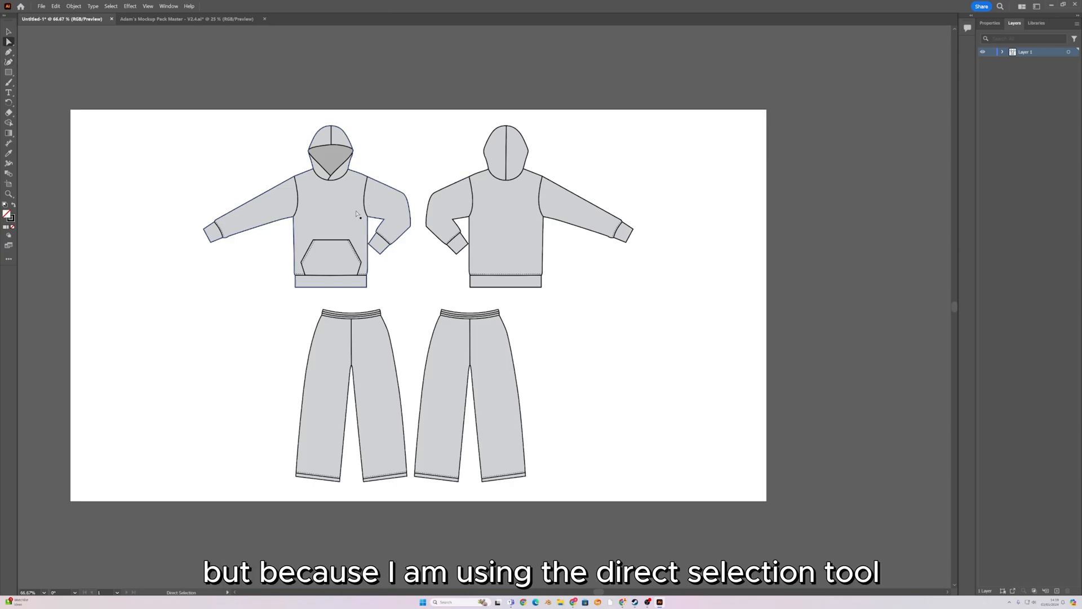
{"action": "left_click", "coordinate": [478, 217]}
{"action": "key", "text": "ctrl+equal"}
{"action": "key", "text": "ctrl+equal"}
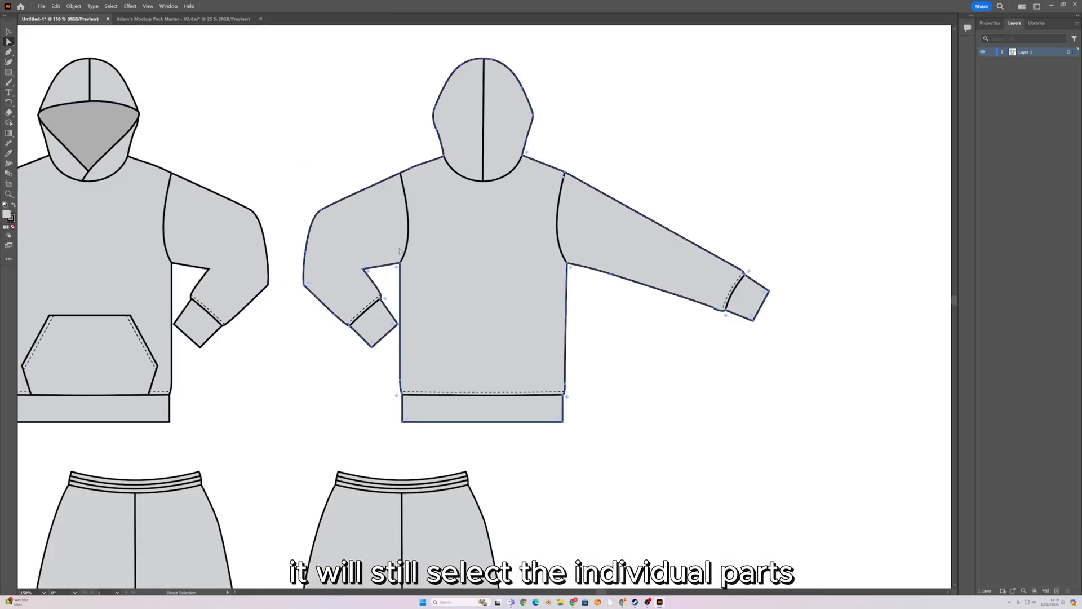
{"action": "left_click", "coordinate": [409, 234]}
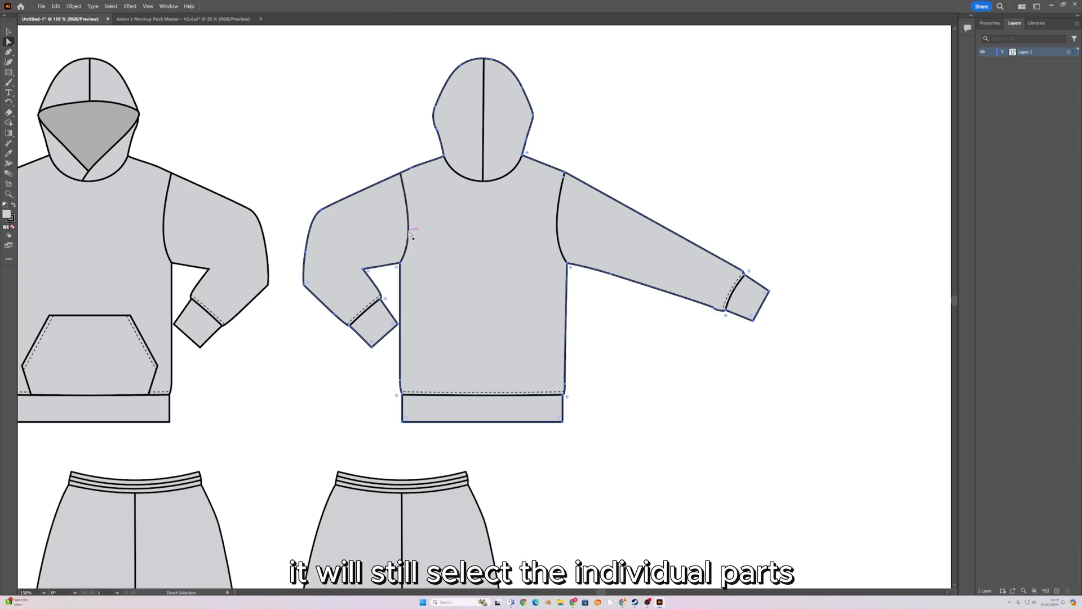
{"action": "left_click", "coordinate": [558, 214]}
{"action": "scroll", "coordinate": [561, 158], "scroll_direction": "up", "scroll_amount": 3}
{"action": "left_click", "coordinate": [562, 159]}
{"action": "scroll", "coordinate": [569, 199], "scroll_direction": "up", "scroll_amount": 4}
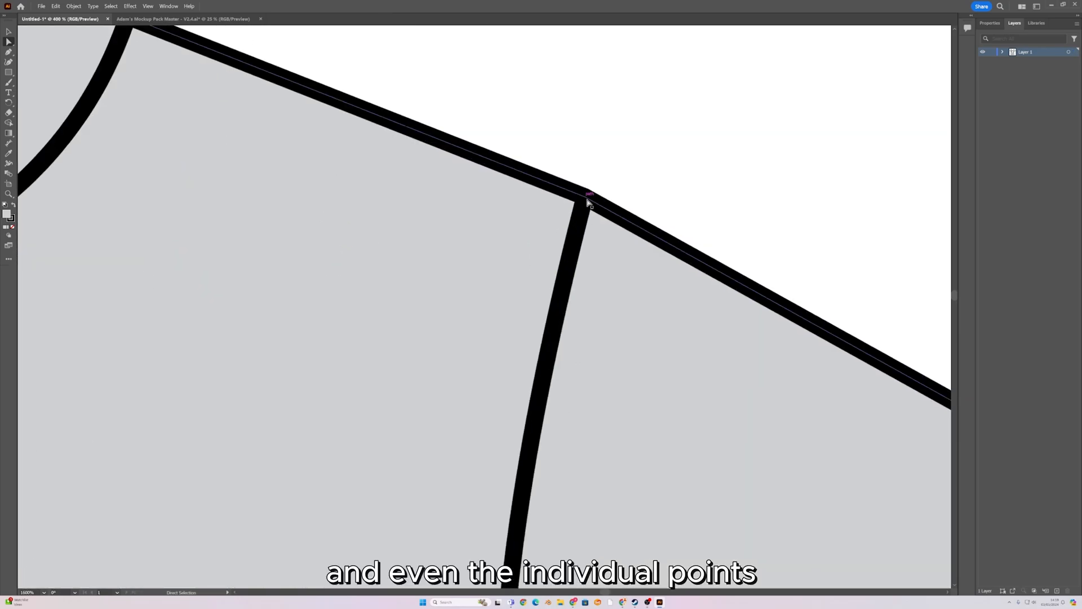
{"action": "left_click", "coordinate": [586, 200]}
{"action": "key", "text": "ctrl+0"}
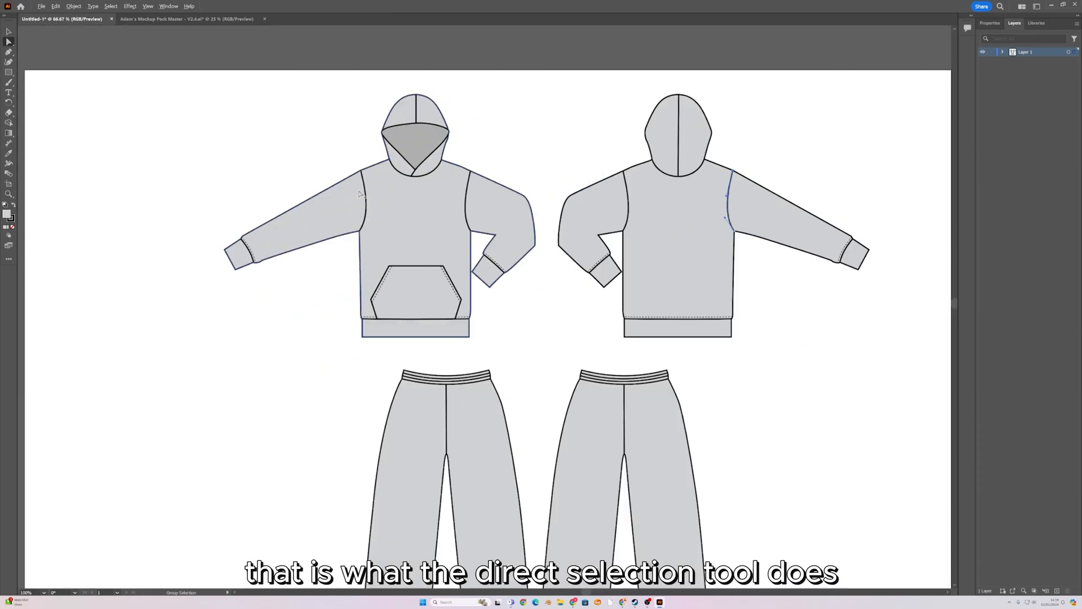
Try shortening the front hoodie's hem ribbing by directly selecting its bottom anchor points and moving them up.
{"action": "scroll", "coordinate": [405, 271], "scroll_direction": "up", "scroll_amount": 5}
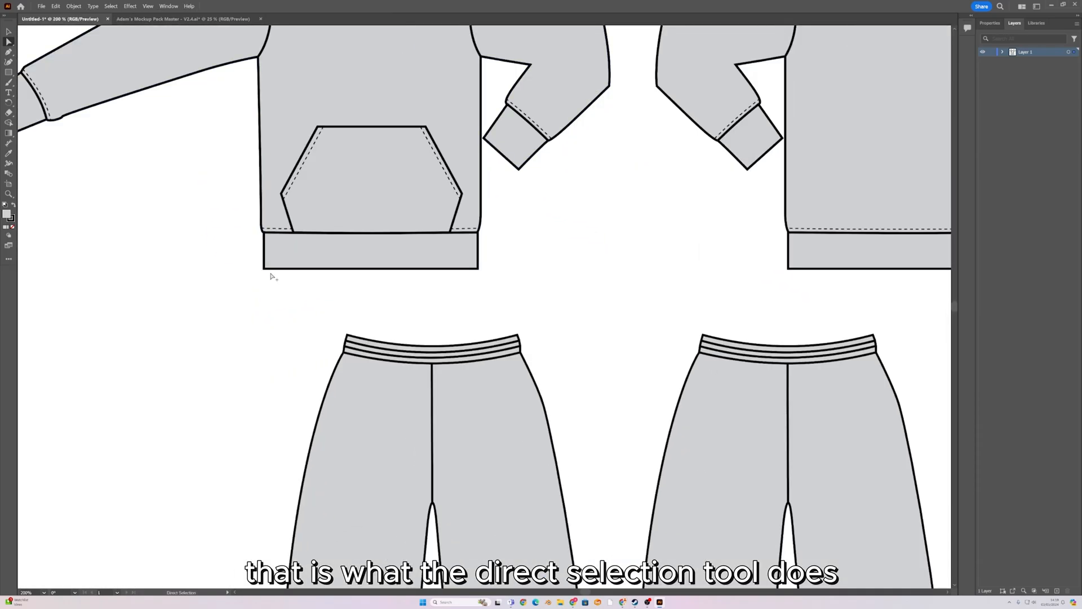
{"action": "scroll", "coordinate": [270, 273], "scroll_direction": "up", "scroll_amount": 2}
{"action": "left_click_drag", "start_coordinate": [258, 272], "coordinate": [574, 280]}
{"action": "key", "text": "ctrl+0"}
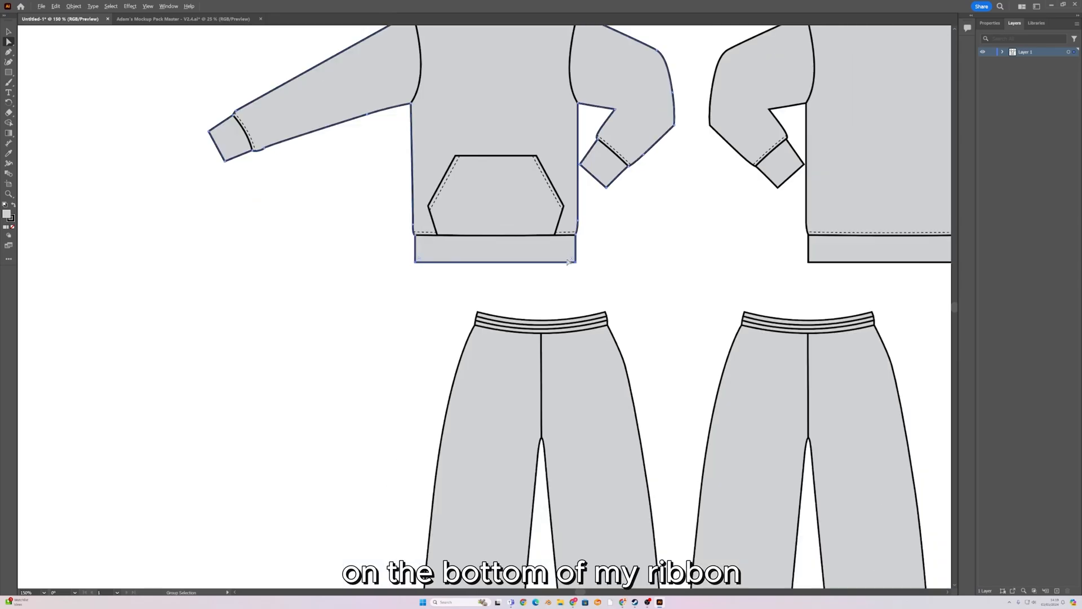
{"action": "scroll", "coordinate": [423, 338], "scroll_direction": "up", "scroll_amount": 6}
{"action": "mouse_move", "coordinate": [697, 336]}
{"action": "left_mouse_down"}
{"action": "mouse_move", "coordinate": [697, 309]}
{"action": "mouse_move", "coordinate": [696, 319]}
{"action": "left_mouse_up"}
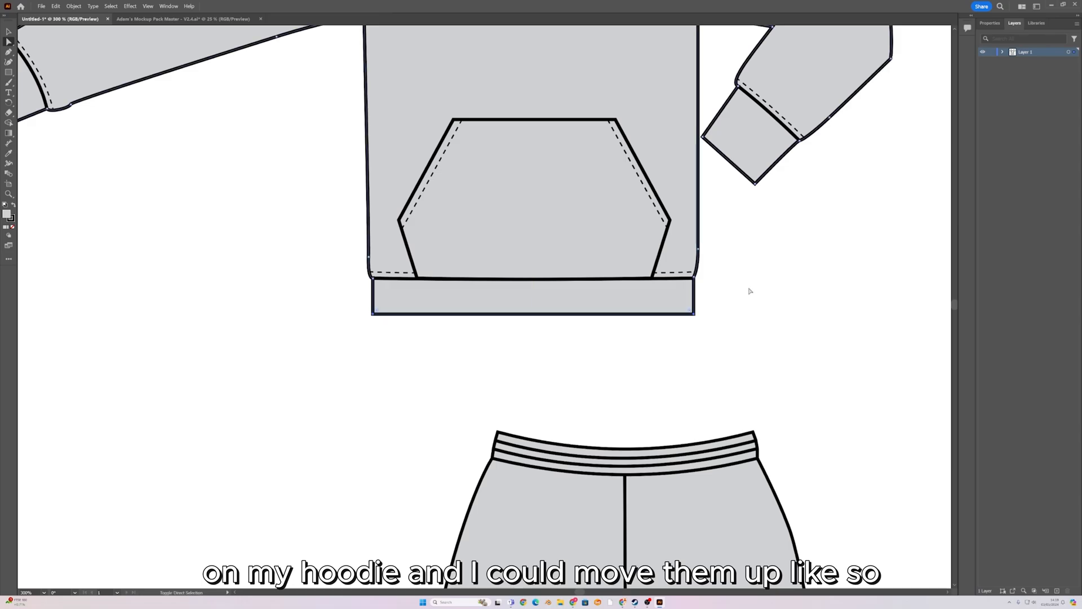
{"action": "left_click", "coordinate": [750, 292]}
Try directly selecting the front hood's centre seam, and delete the slanted stitch line on the pocket.
{"action": "scroll", "coordinate": [758, 281], "scroll_direction": "down", "scroll_amount": 5}
{"action": "scroll", "coordinate": [603, 332], "scroll_direction": "up", "scroll_amount": 2}
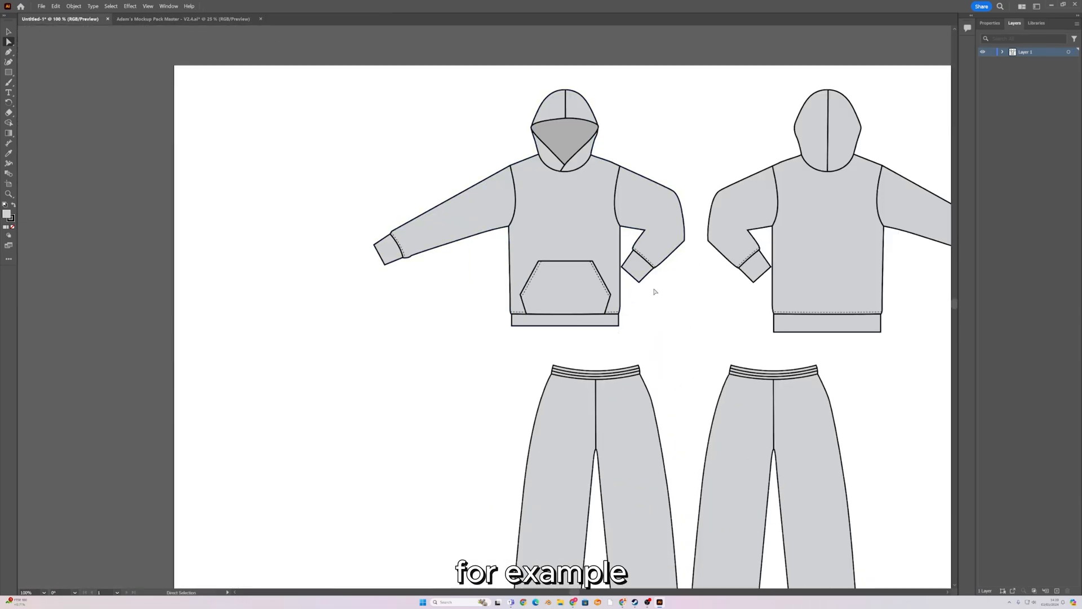
{"action": "scroll", "coordinate": [596, 101], "scroll_direction": "up", "scroll_amount": 3}
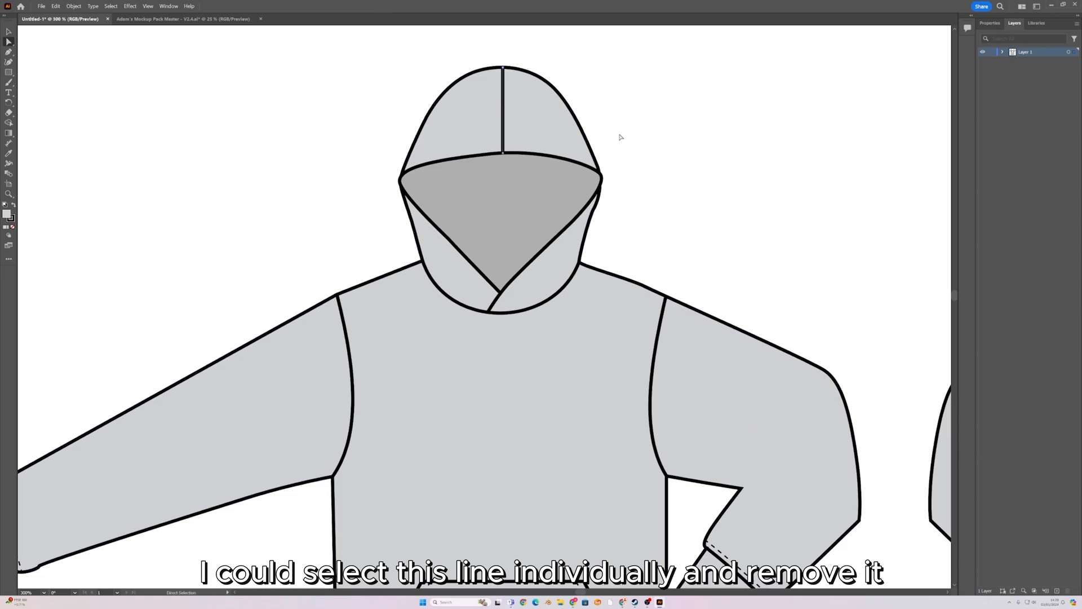
{"action": "scroll", "coordinate": [695, 134], "scroll_direction": "down", "scroll_amount": 4}
{"action": "scroll", "coordinate": [424, 334], "scroll_direction": "up", "scroll_amount": 2}
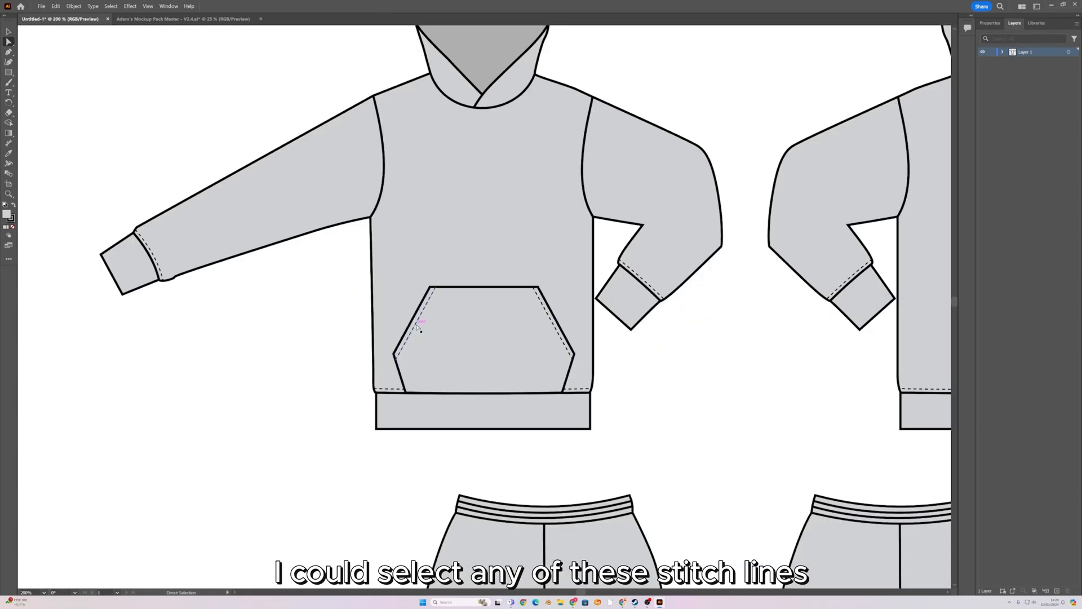
{"action": "left_click", "coordinate": [409, 328]}
{"action": "key", "text": "Delete"}
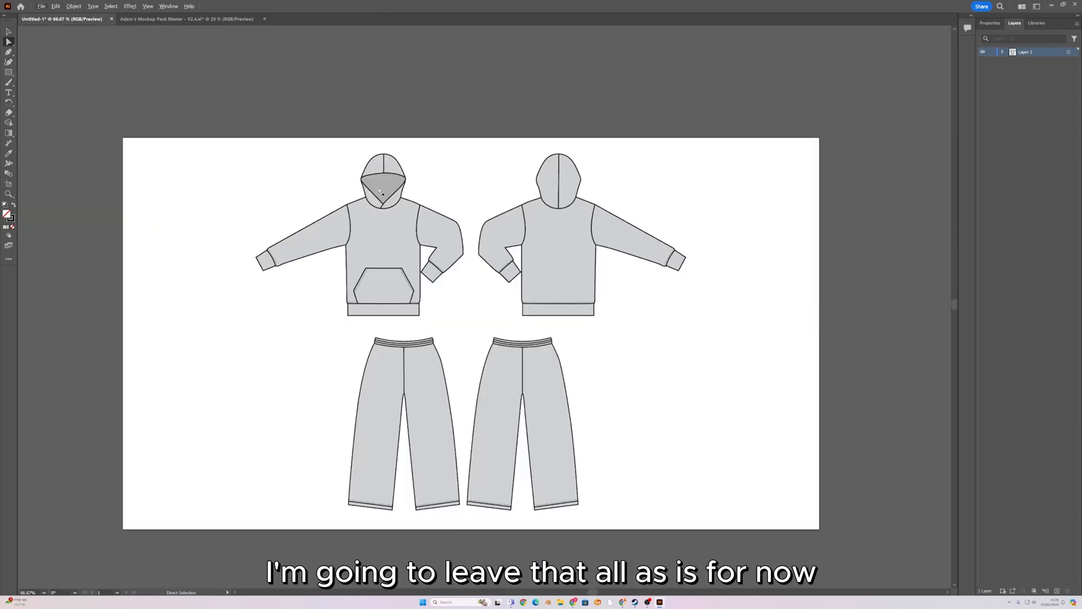
Draw a straight diagonal line with the Pen tool on the blank artboard area beside the garments, below the hoodie's outstretched back-view sleeve.
{"action": "left_click", "coordinate": [9, 51]}
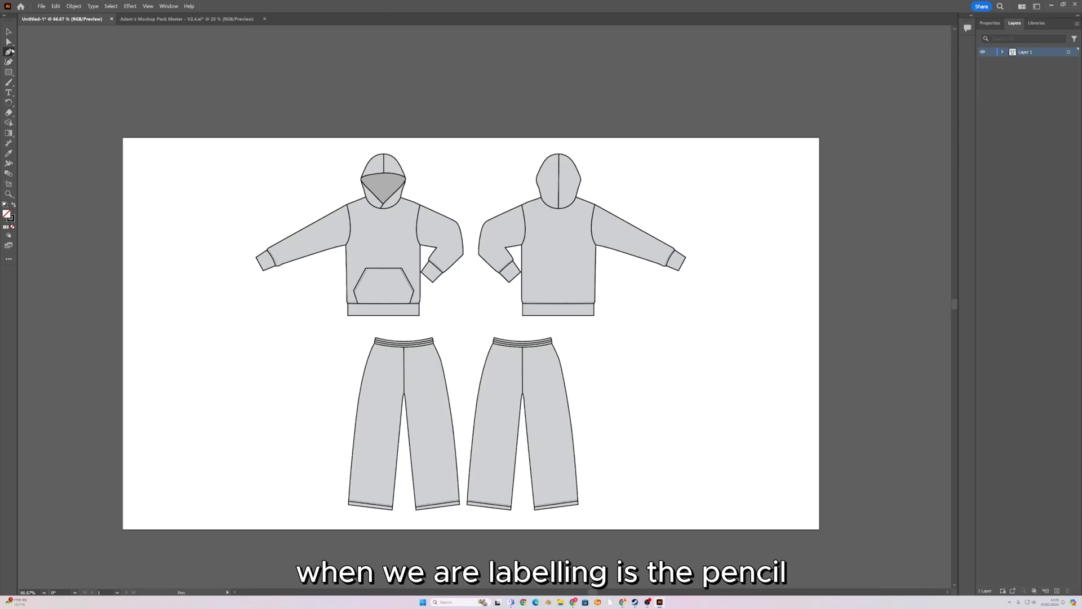
{"action": "left_click_drag", "start_coordinate": [196, 132], "coordinate": [123, 127]}
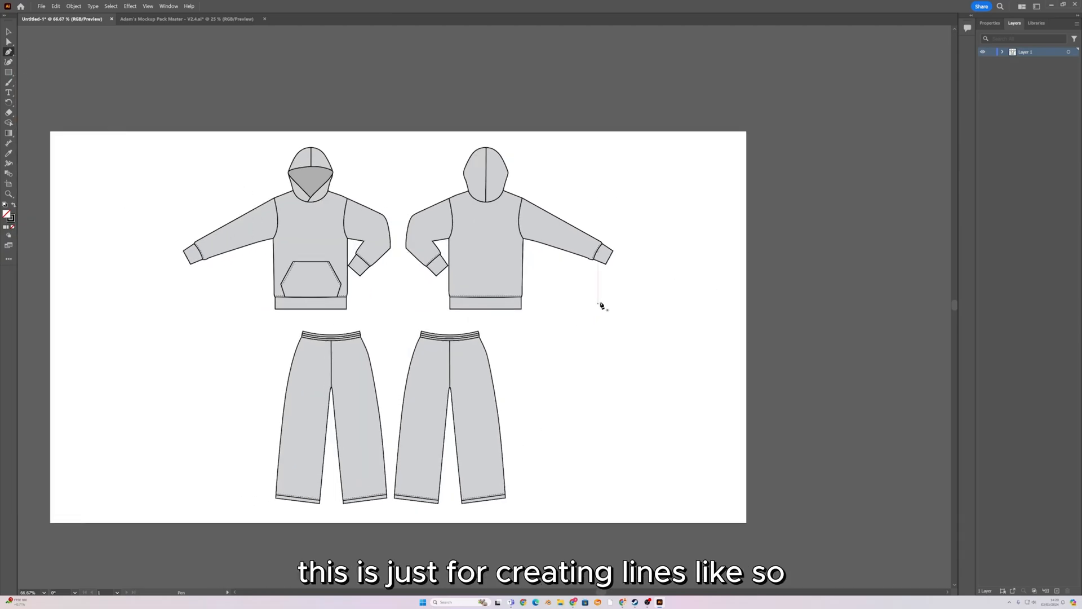
{"action": "left_click", "coordinate": [568, 309]}
{"action": "left_click", "coordinate": [697, 406]}
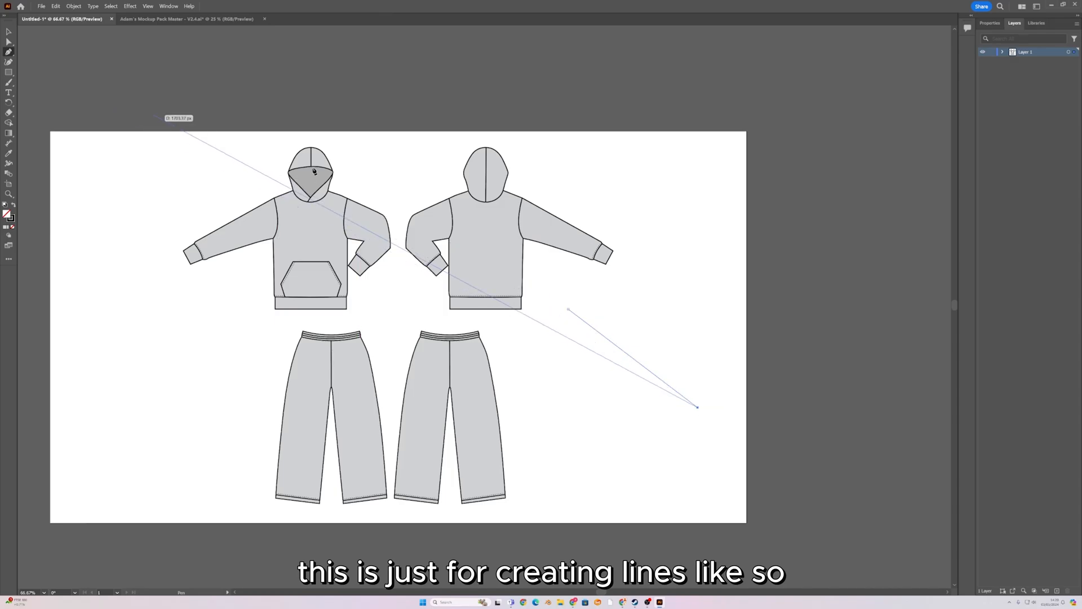
{"action": "key", "text": "Return"}
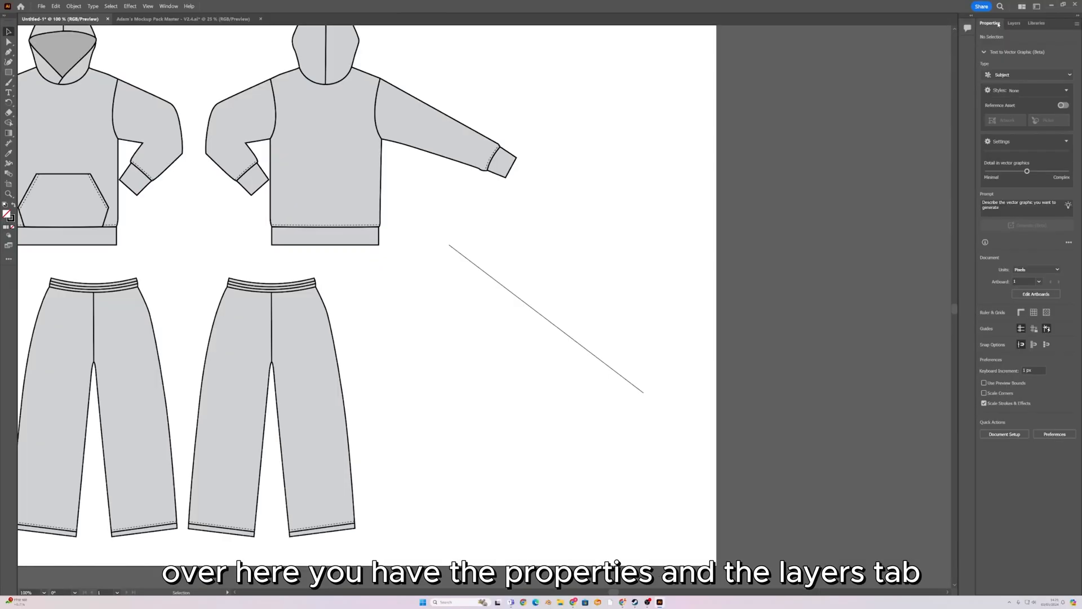
View the document's layers and return to its properties.
{"action": "left_click", "coordinate": [1017, 26]}
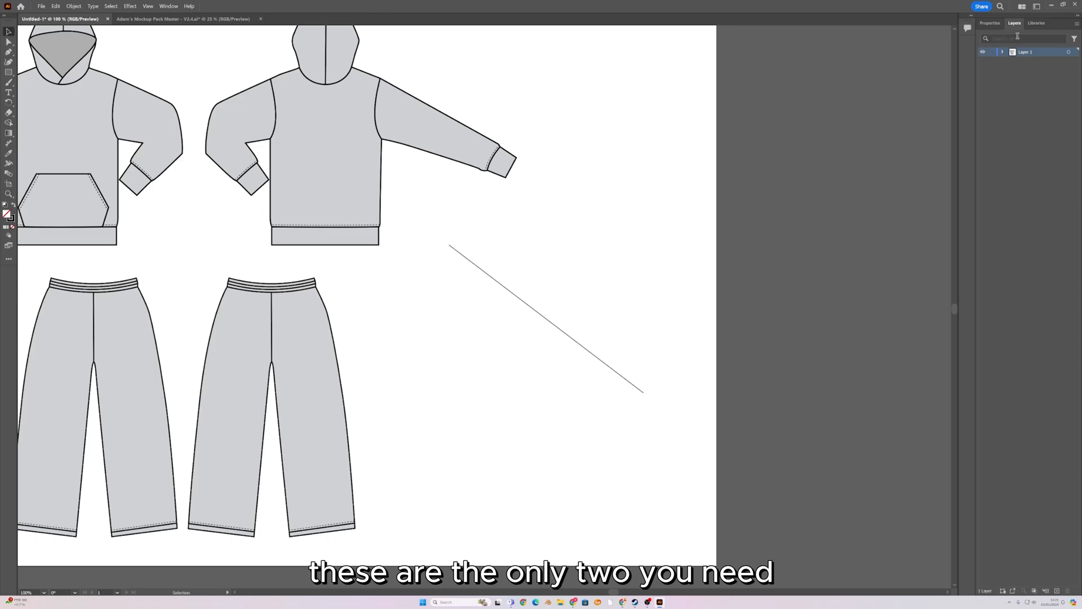
{"action": "left_click", "coordinate": [990, 23]}
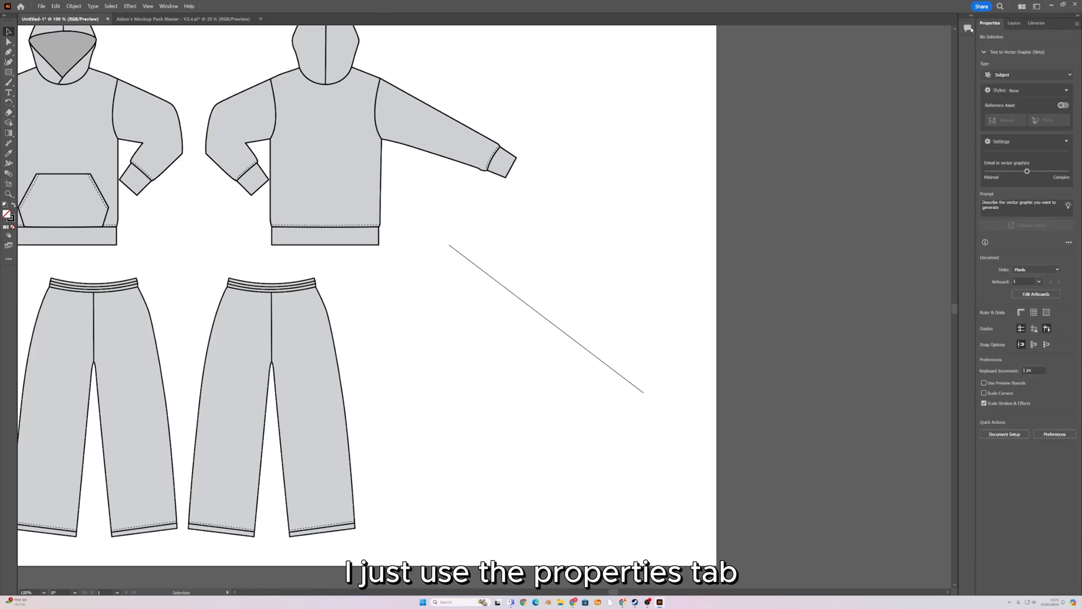
Select the diagonal line beside the garments and increase its stroke weight to 7 pt.
{"action": "scroll", "coordinate": [585, 353], "scroll_direction": "up", "scroll_amount": 1}
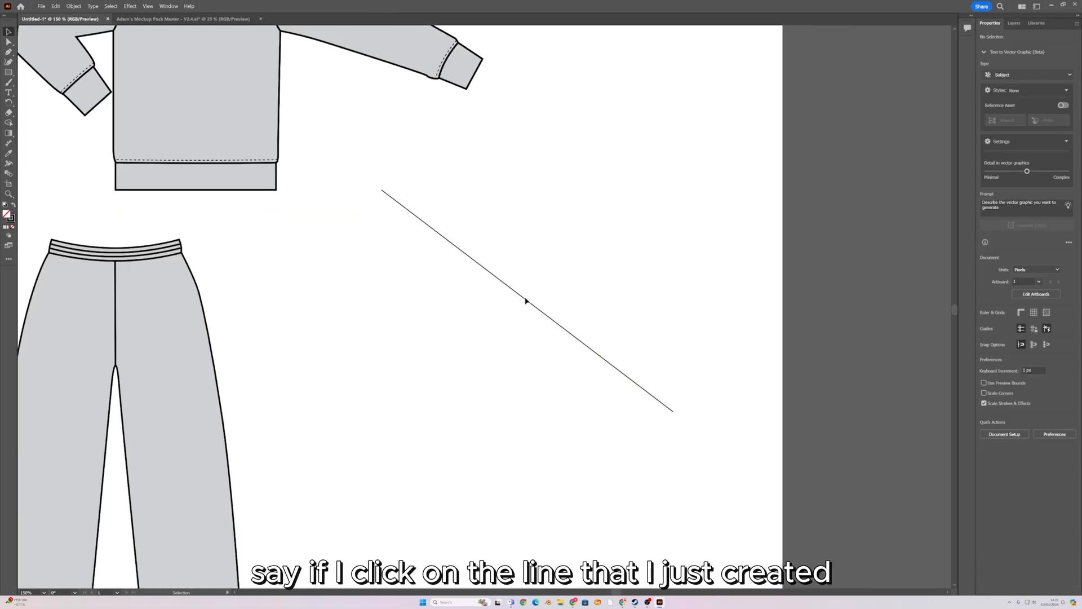
{"action": "left_click", "coordinate": [534, 304]}
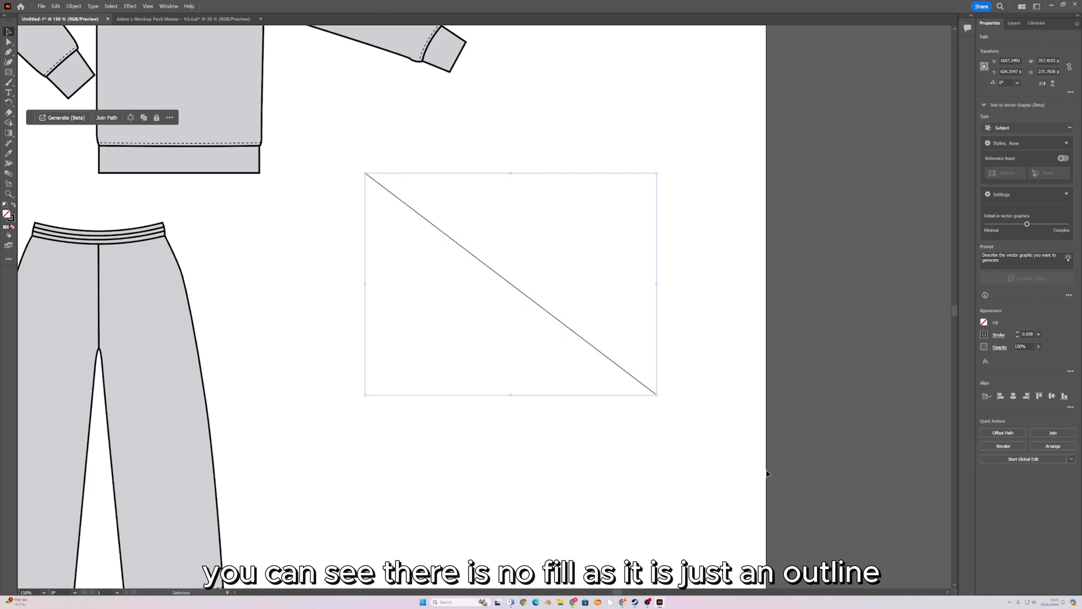
{"action": "left_click", "coordinate": [1018, 331]}
{"action": "left_click", "coordinate": [1018, 332]}
{"action": "left_click", "coordinate": [1018, 332]}
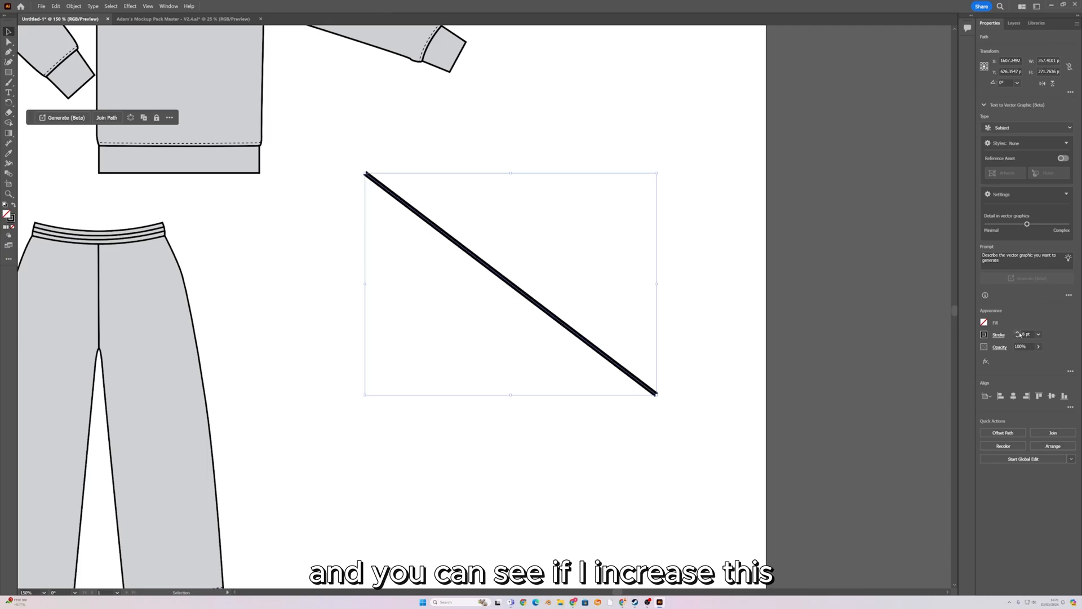
{"action": "left_click", "coordinate": [578, 316]}
{"action": "scroll", "coordinate": [560, 321], "scroll_direction": "down", "scroll_amount": 2}
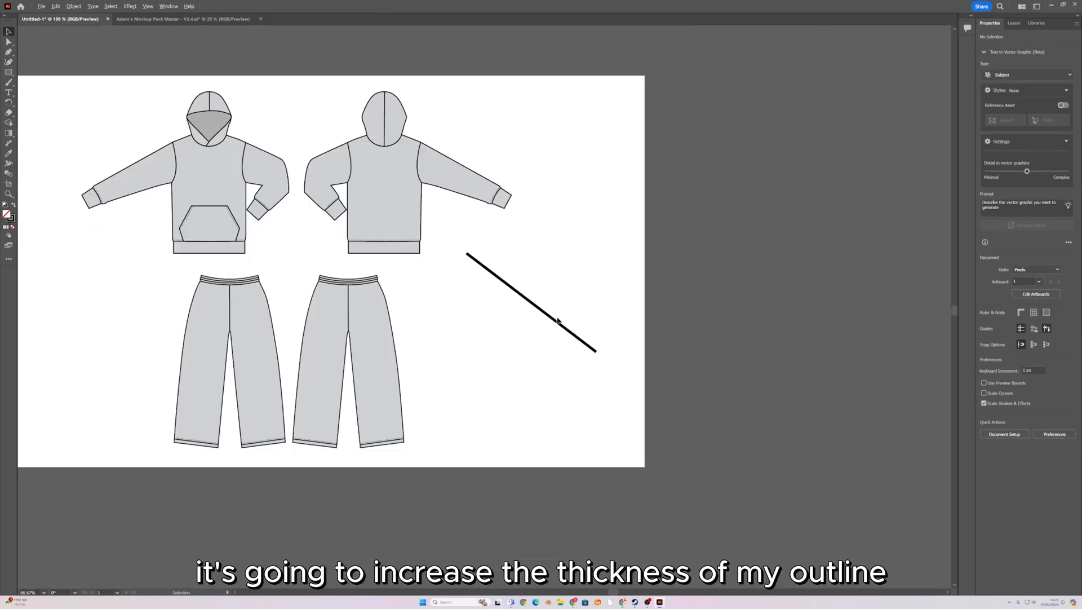
Change the diagonal line's stroke colour to red from the swatches.
{"action": "scroll", "coordinate": [555, 319], "scroll_direction": "up", "scroll_amount": 2}
{"action": "left_click", "coordinate": [536, 305]}
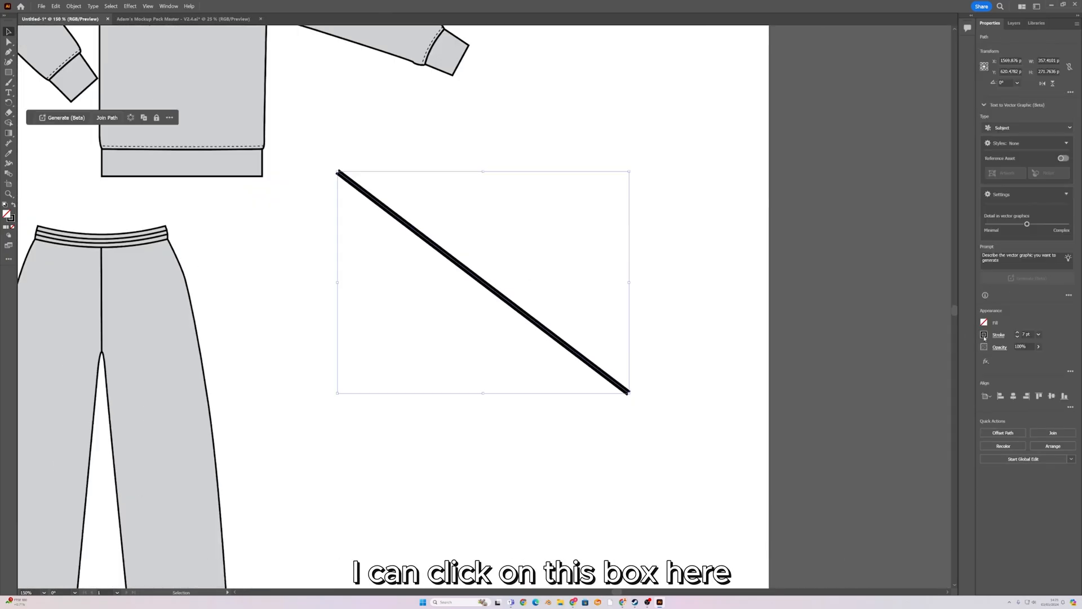
{"action": "left_click", "coordinate": [984, 335]}
{"action": "left_click", "coordinate": [915, 365]}
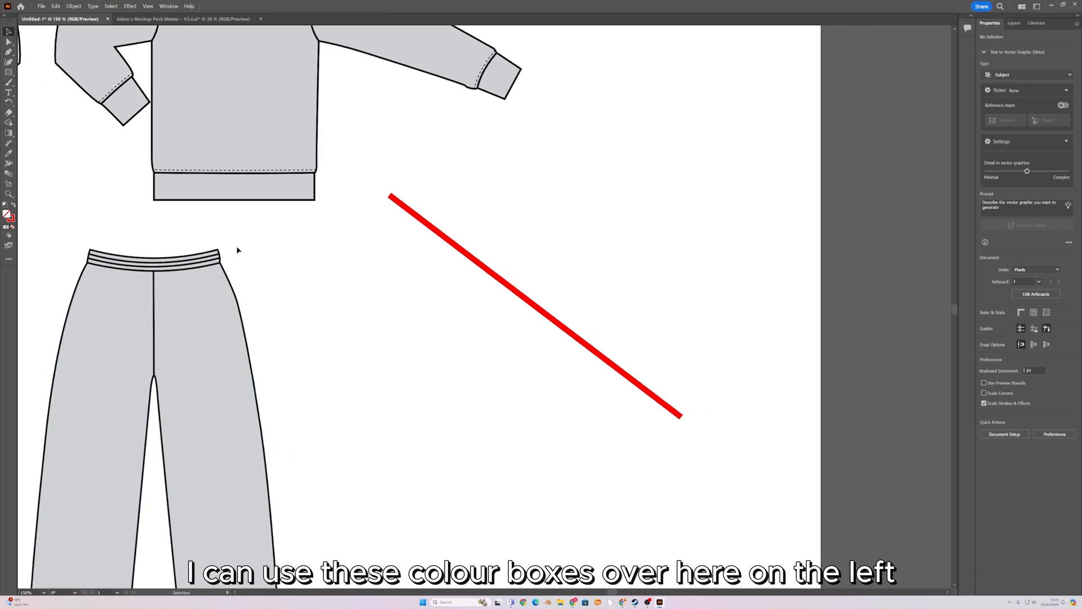
Recolour the diagonal line's stroke to a bright light blue using the Color Picker.
{"action": "left_click", "coordinate": [467, 256]}
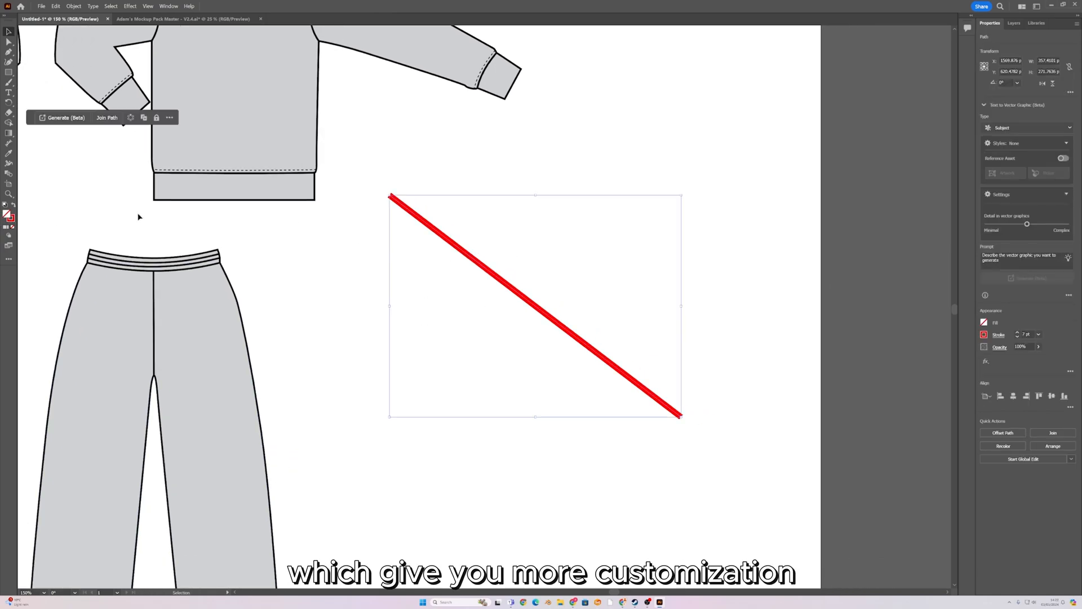
{"action": "double_click", "coordinate": [11, 218]}
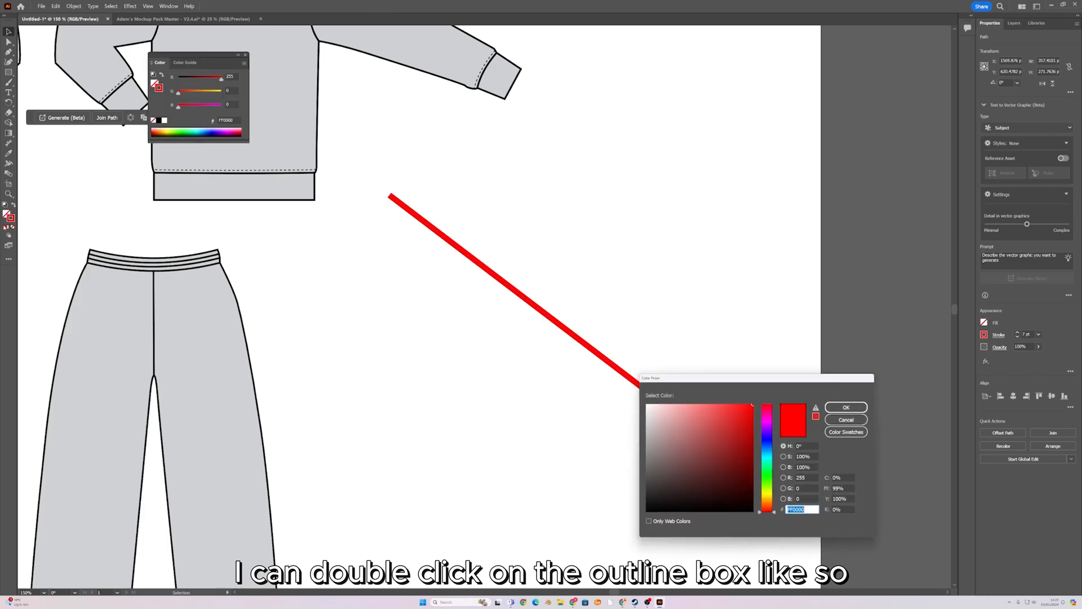
{"action": "mouse_move", "coordinate": [756, 382]}
{"action": "left_mouse_down"}
{"action": "mouse_move", "coordinate": [291, 305]}
{"action": "mouse_move", "coordinate": [357, 325]}
{"action": "mouse_move", "coordinate": [361, 338]}
{"action": "left_mouse_up"}
{"action": "left_click", "coordinate": [328, 347]}
{"action": "left_click_drag", "start_coordinate": [368, 347], "coordinate": [368, 397]}
{"action": "left_click_drag", "start_coordinate": [324, 361], "coordinate": [361, 340]}
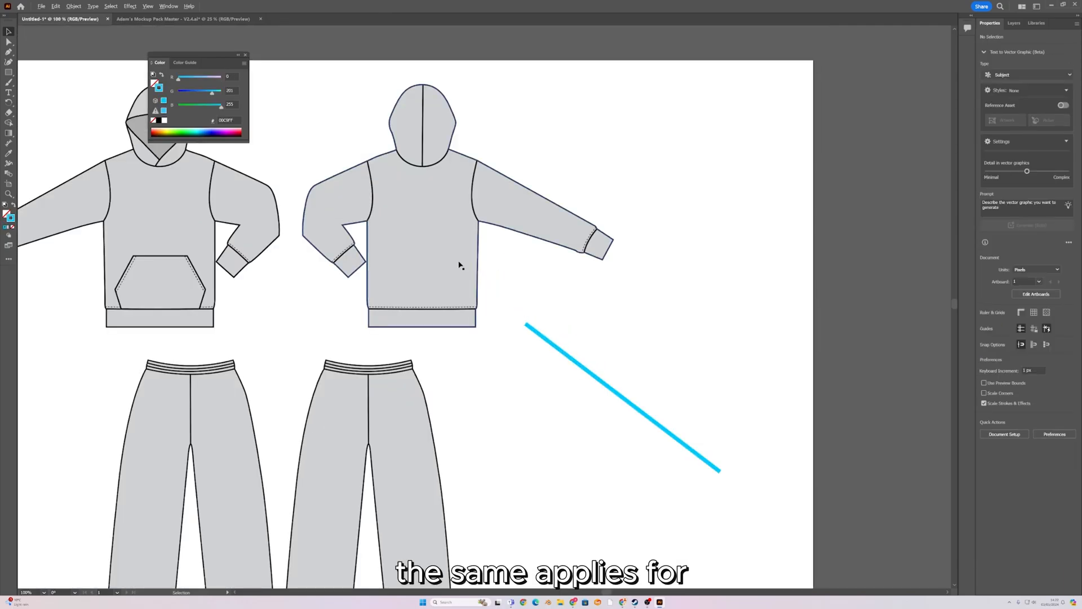
Ungroup the hoodie mockup that contains the front and back views.
{"action": "scroll", "coordinate": [486, 271], "scroll_direction": "up", "scroll_amount": 3}
{"action": "left_click", "coordinate": [485, 263]}
{"action": "scroll", "coordinate": [486, 264], "scroll_direction": "down", "scroll_amount": 3}
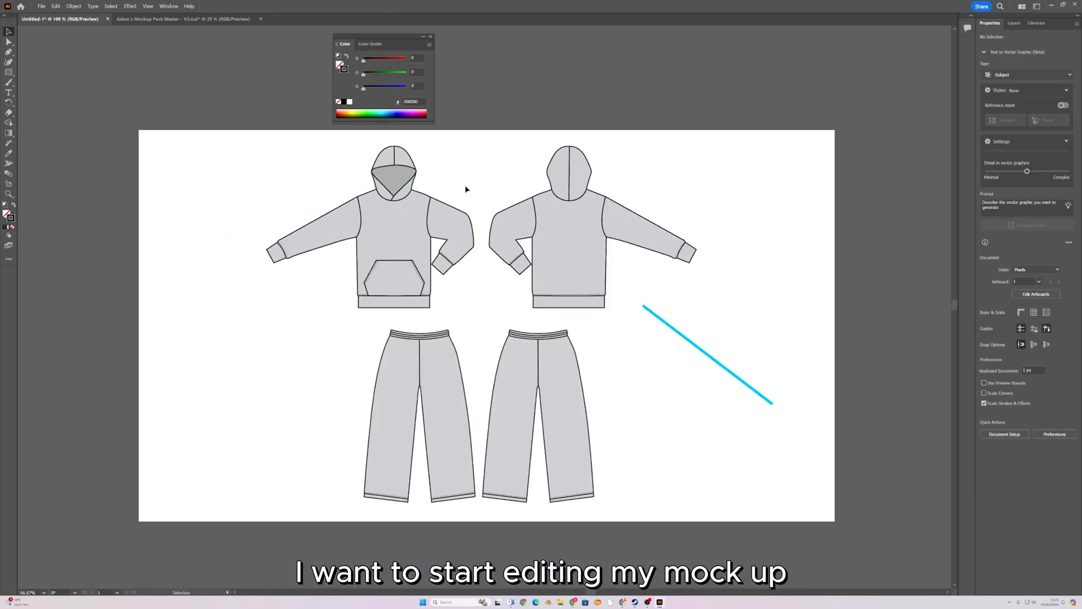
{"action": "scroll", "coordinate": [367, 225], "scroll_direction": "down", "scroll_amount": 1}
{"action": "scroll", "coordinate": [367, 226], "scroll_direction": "up", "scroll_amount": 2}
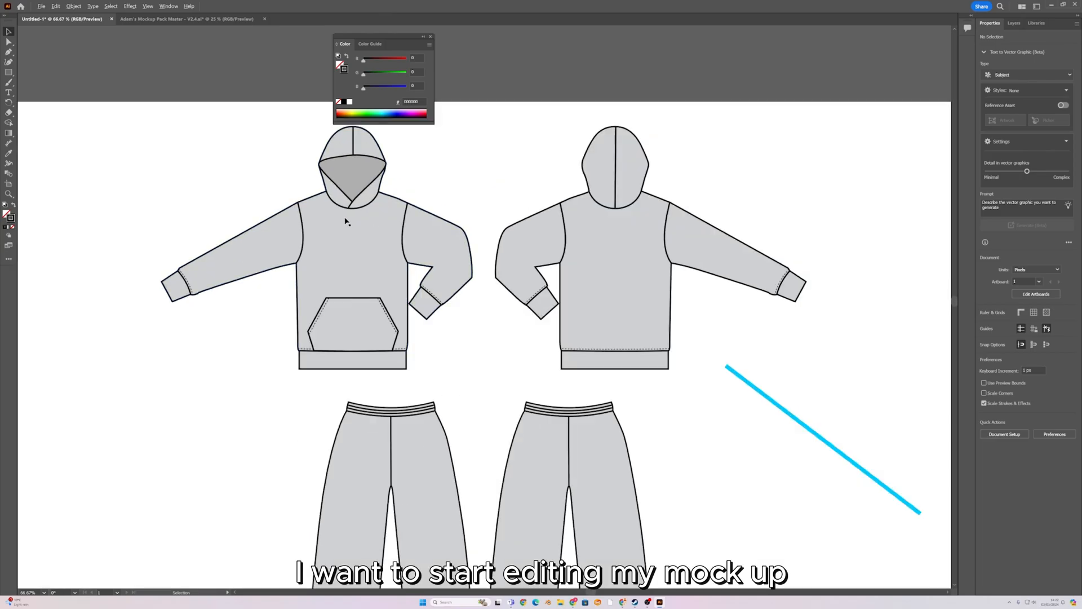
{"action": "left_click", "coordinate": [366, 225]}
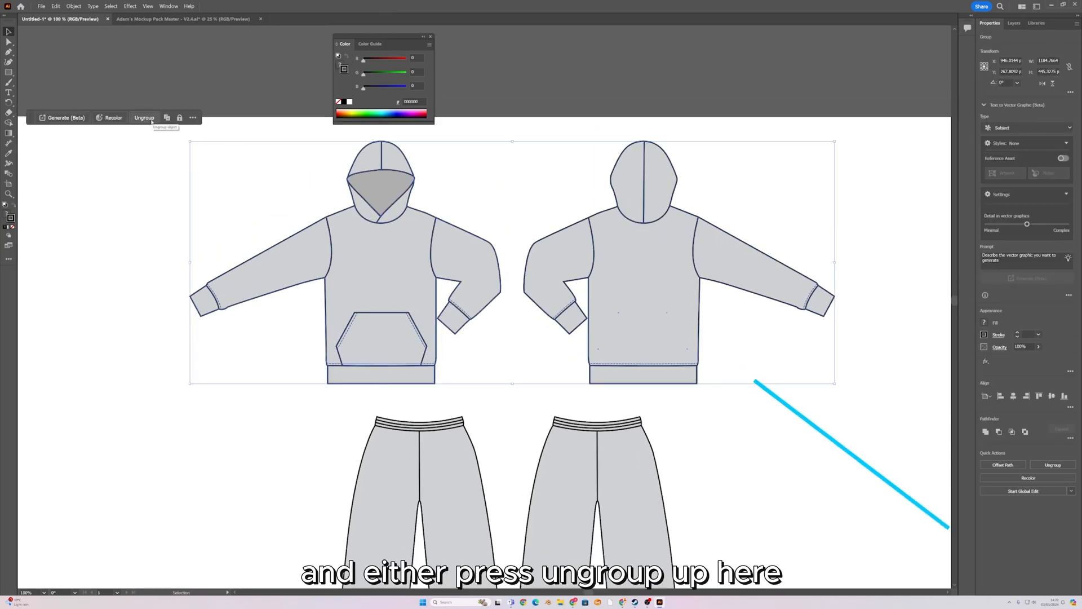
{"action": "right_click", "coordinate": [383, 245]}
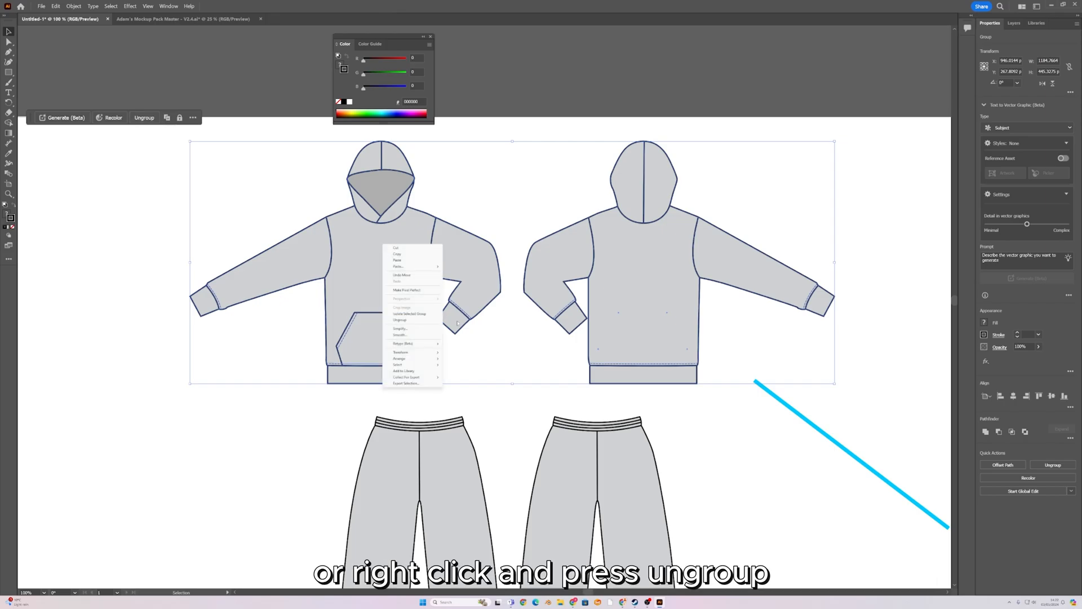
{"action": "left_click", "coordinate": [401, 320]}
Try moving the front hoodie's base shape away from its detail pieces, and undo the move.
{"action": "left_click_drag", "start_coordinate": [365, 265], "coordinate": [230, 229]}
{"action": "key", "text": "ctrl+z"}
{"action": "left_click_drag", "start_coordinate": [373, 275], "coordinate": [224, 213]}
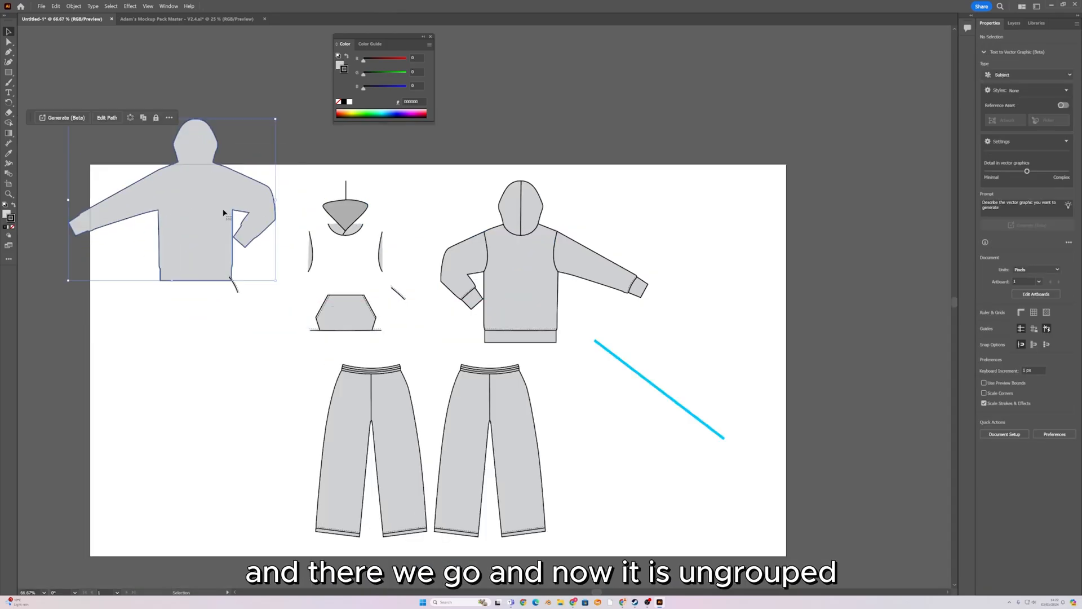
{"action": "key", "text": "ctrl+z"}
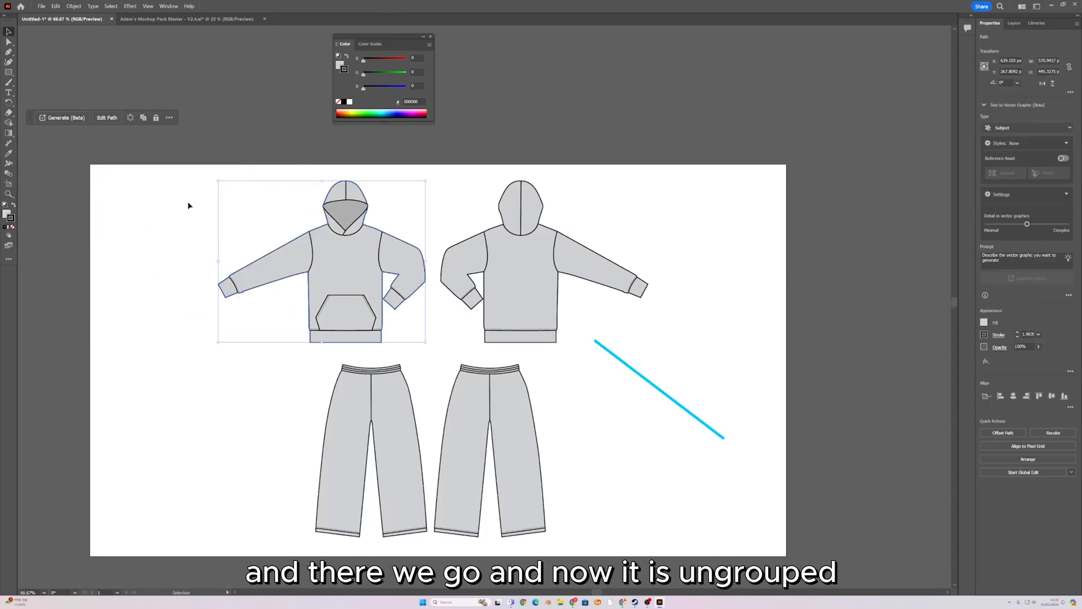
Select the base shapes of the front and back hoodies together and fill both with bright blue 00C3FF.
{"action": "key", "text": "ctrl+plus"}
{"action": "key", "text": "ctrl+plus"}
{"action": "scroll", "coordinate": [298, 226], "scroll_direction": "down", "scroll_amount": 1}
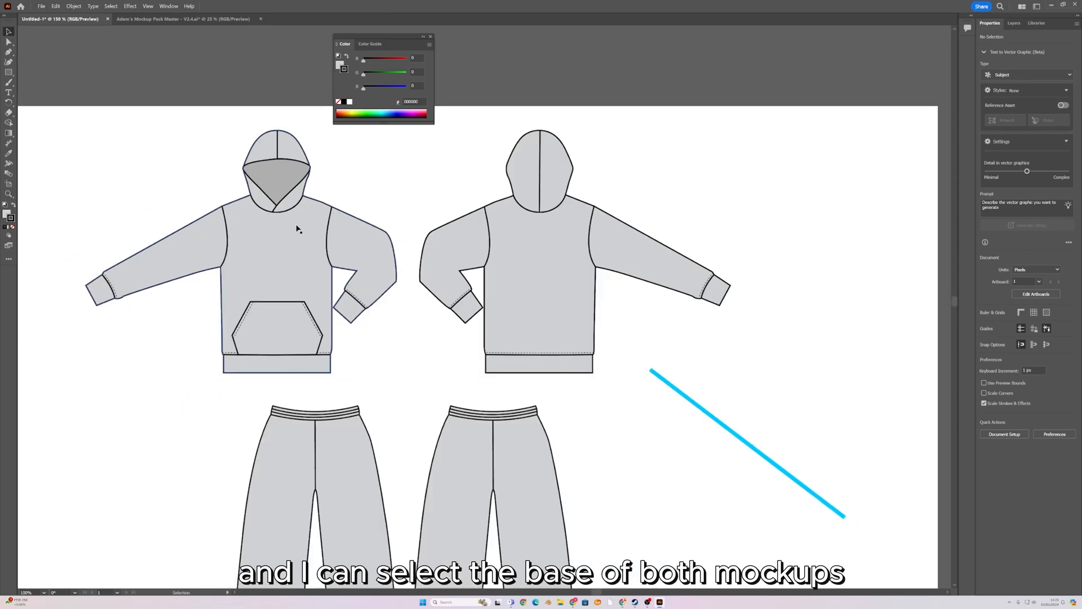
{"action": "left_click", "coordinate": [297, 227]}
{"action": "left_click", "coordinate": [531, 253], "text": "shift"}
{"action": "scroll", "coordinate": [387, 250], "scroll_direction": "left", "scroll_amount": 1}
{"action": "key", "text": "x"}
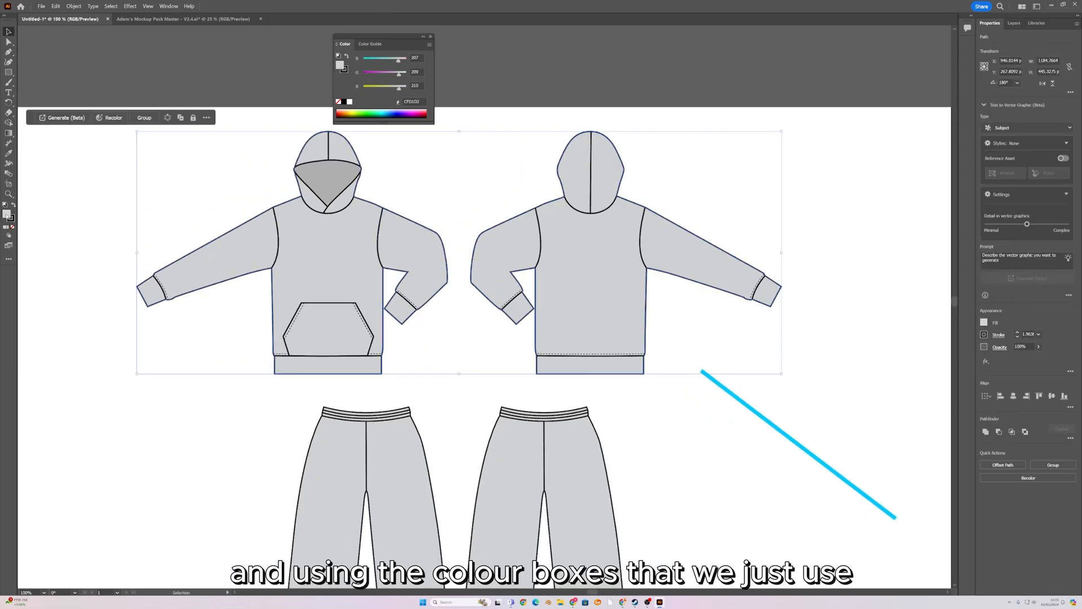
{"action": "double_click", "coordinate": [7, 214]}
{"action": "left_click_drag", "start_coordinate": [315, 320], "coordinate": [629, 349]}
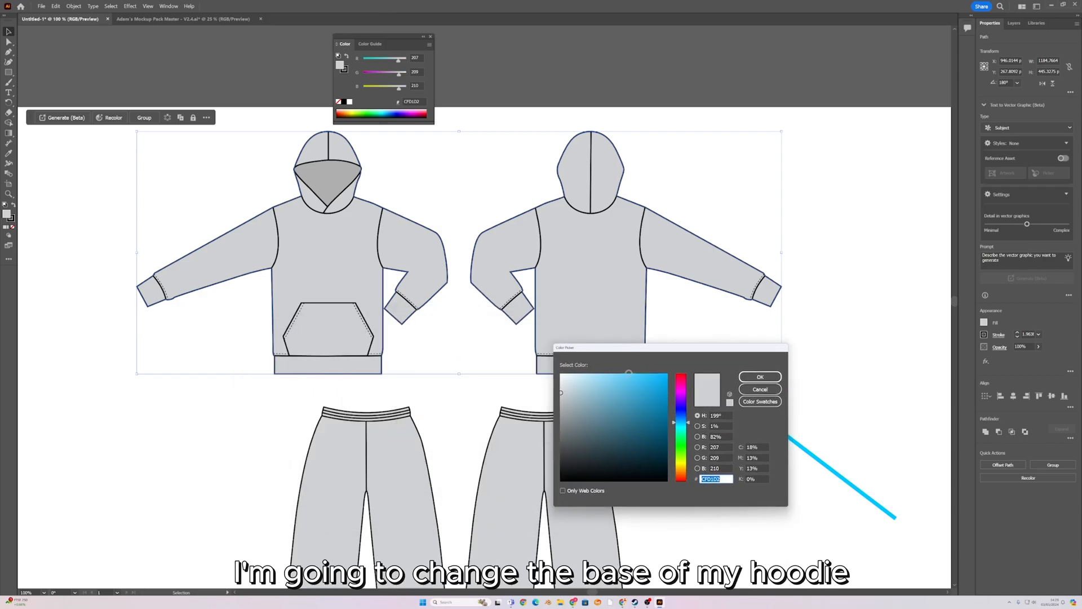
{"action": "type", "text": "00B7FF"}
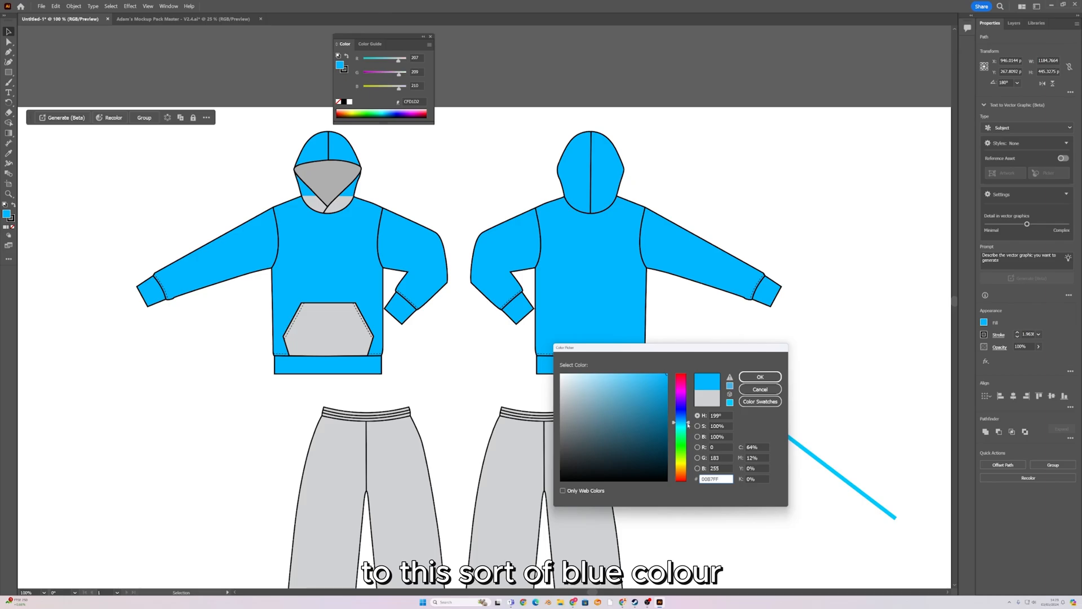
{"action": "left_click_drag", "start_coordinate": [688, 424], "coordinate": [684, 422]}
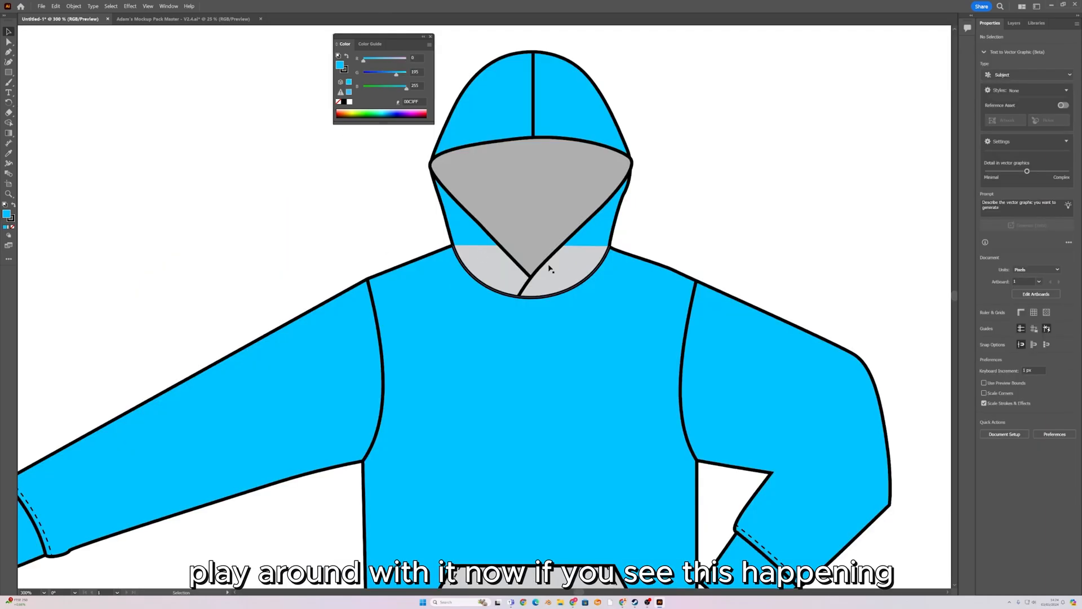
Set the fill to None on the curved neckline outline beneath the front hood's opening.
{"action": "scroll", "coordinate": [550, 268], "scroll_direction": "right", "scroll_amount": 3}
{"action": "scroll", "coordinate": [352, 272], "scroll_direction": "down", "scroll_amount": 2}
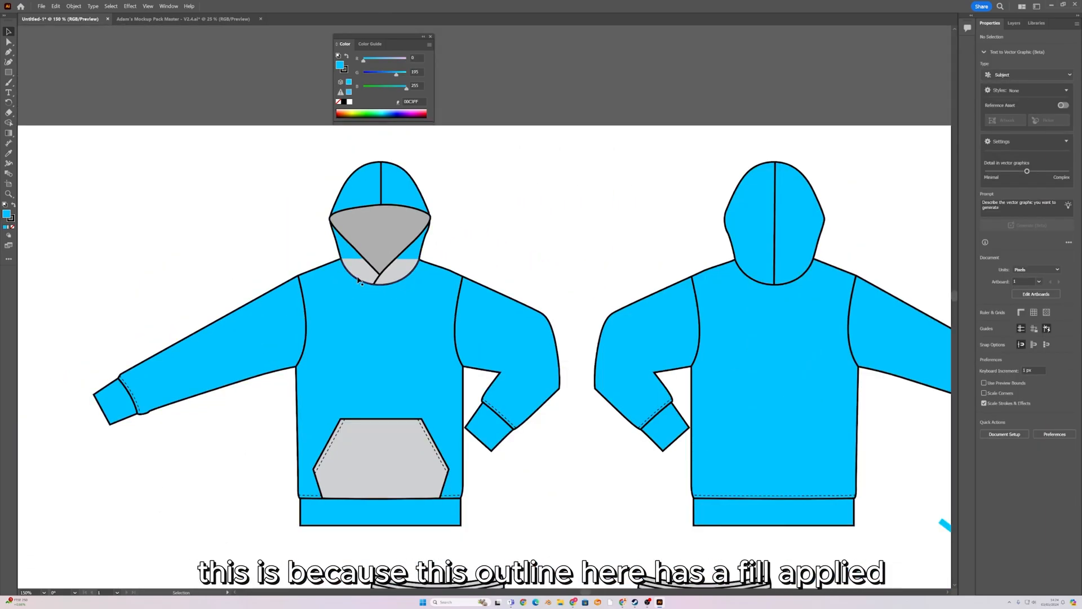
{"action": "left_click", "coordinate": [359, 277]}
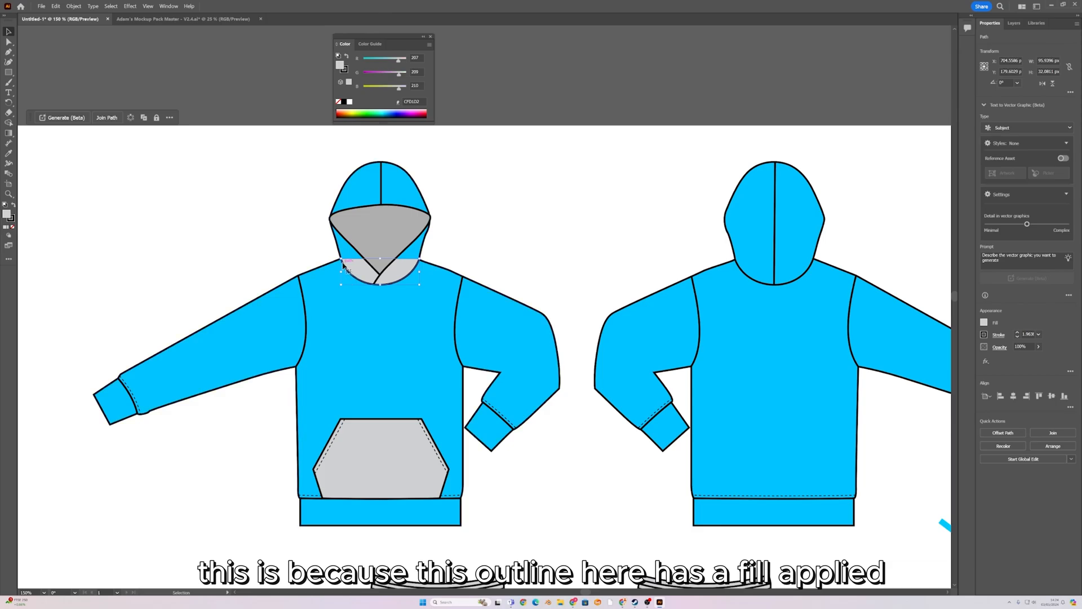
{"action": "left_click_drag", "start_coordinate": [610, 302], "coordinate": [653, 278]}
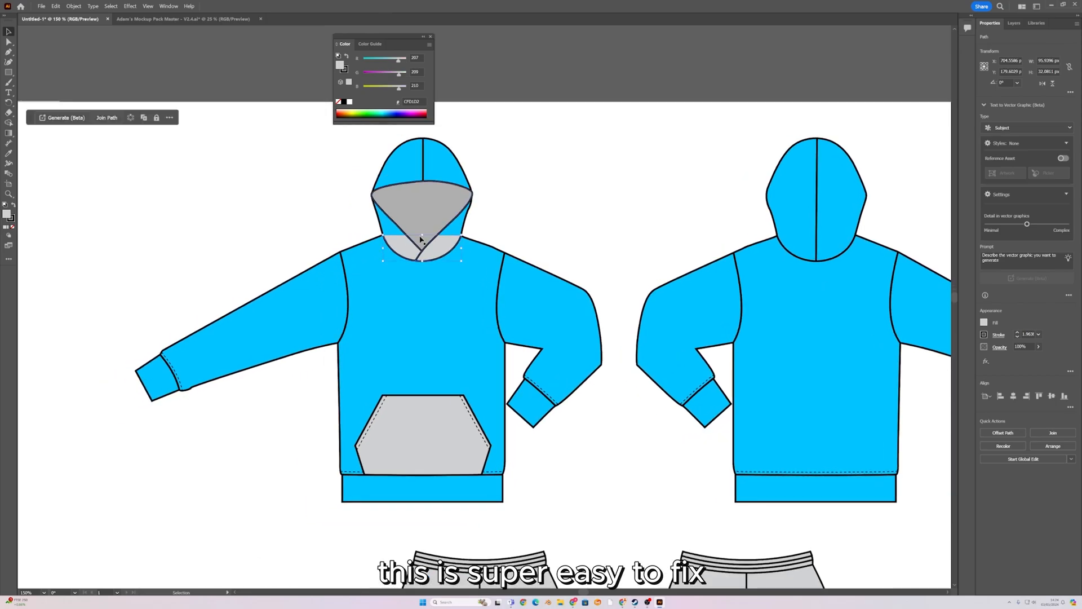
{"action": "left_click", "coordinate": [983, 324]}
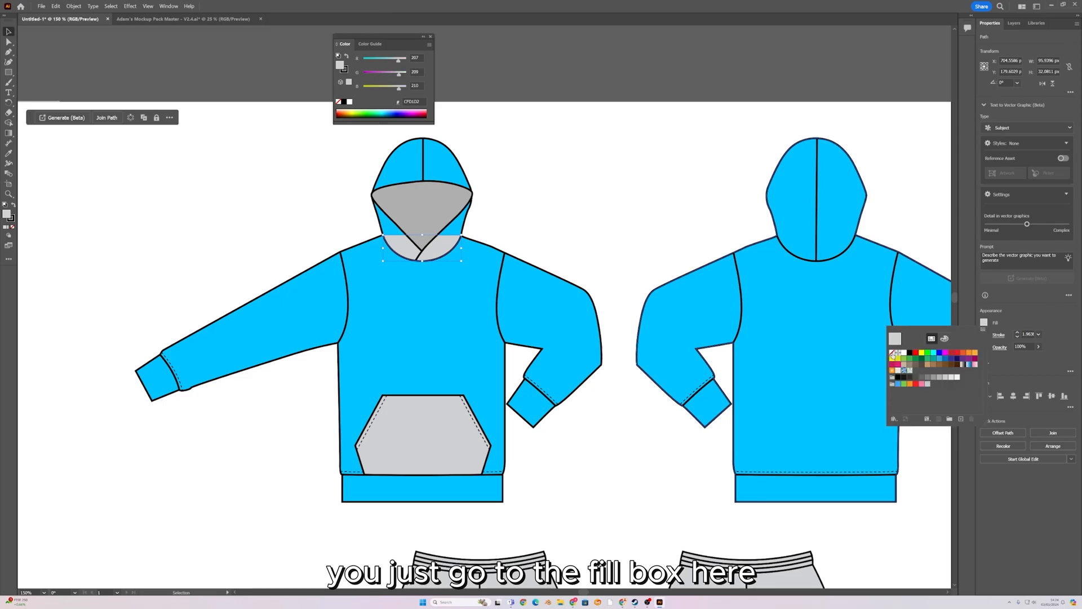
{"action": "left_click", "coordinate": [892, 354]}
{"action": "left_click", "coordinate": [555, 231]}
{"action": "scroll", "coordinate": [556, 231], "scroll_direction": "down", "scroll_amount": 1}
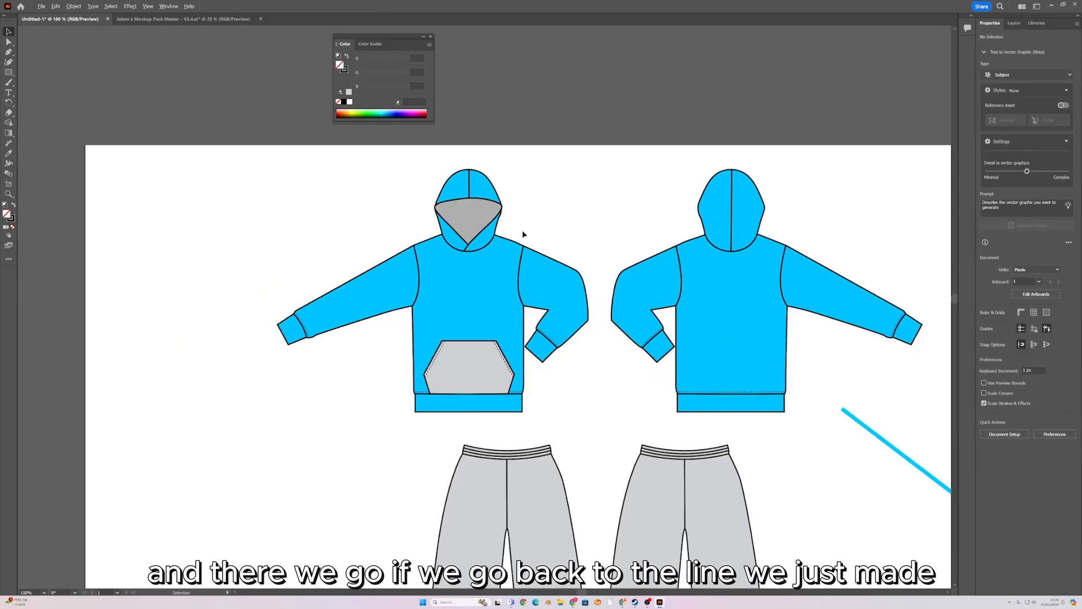
Change the diagonal line's stroke to red FF0000, and add the text label "500GSM COTTON TERRY FLEECE HOODIE" below its lower end.
{"action": "left_click_drag", "start_coordinate": [874, 440], "coordinate": [409, 228]}
{"action": "left_click", "coordinate": [459, 272]}
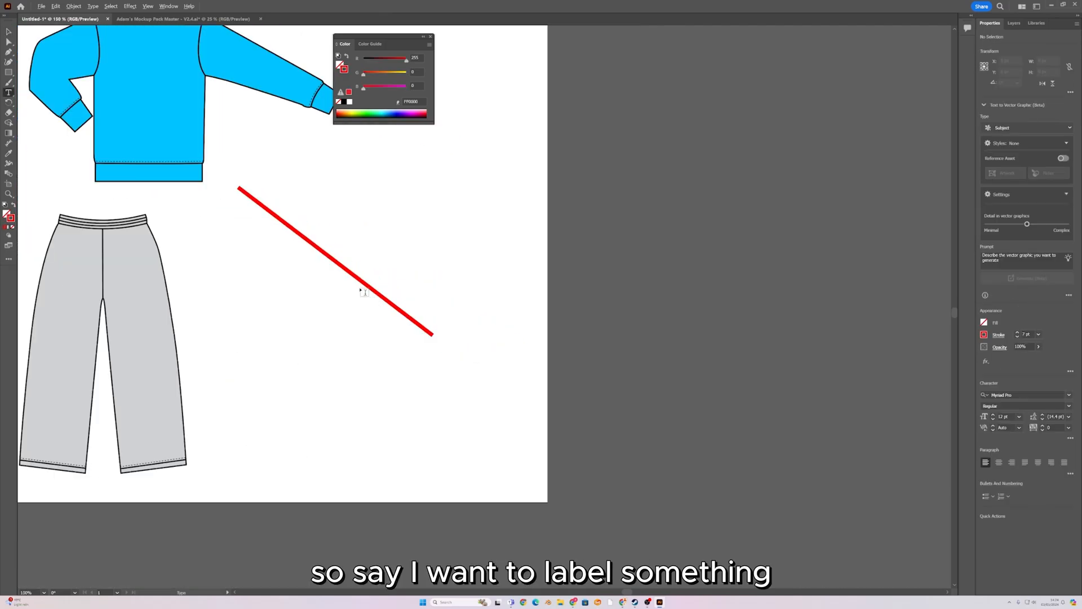
{"action": "left_click", "coordinate": [461, 339]}
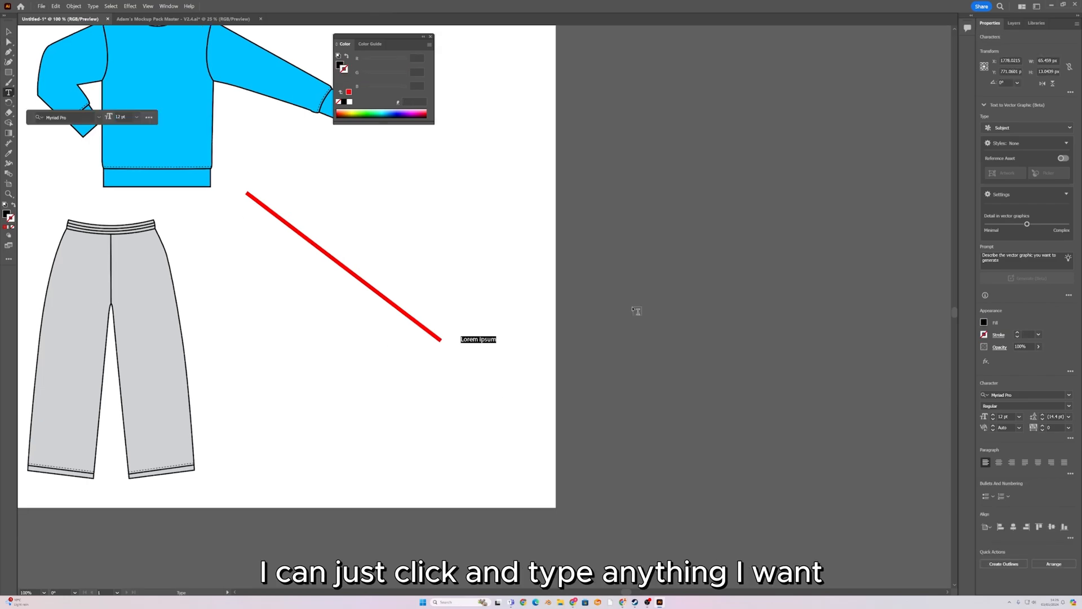
{"action": "type", "text": "500GSM COTTON TERRY"}
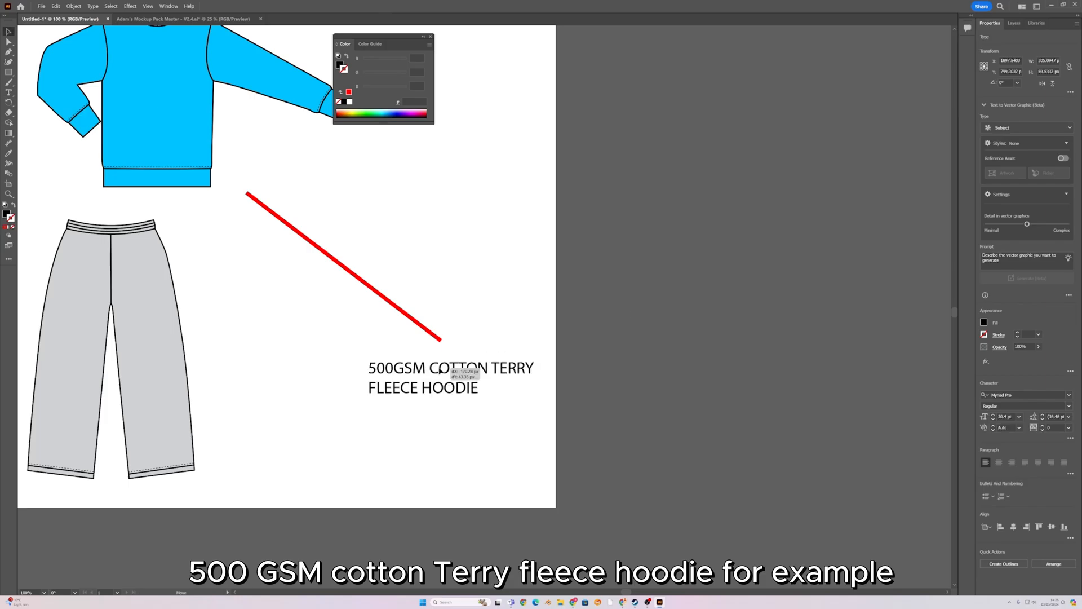
Select the front hoodie's pocket and match its fill to the blue hoodie base with the Eyedropper tool.
{"action": "key", "text": "ctrl+minus"}
{"action": "left_click", "coordinate": [8, 153]}
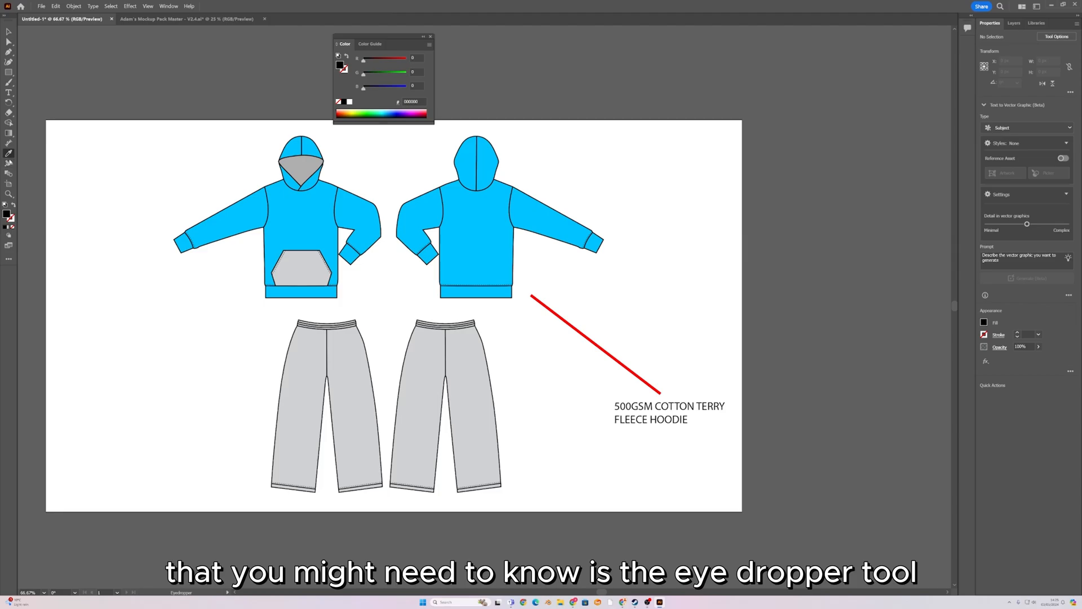
{"action": "key", "text": "v"}
{"action": "key", "text": "ctrl+plus"}
{"action": "key", "text": "ctrl+plus"}
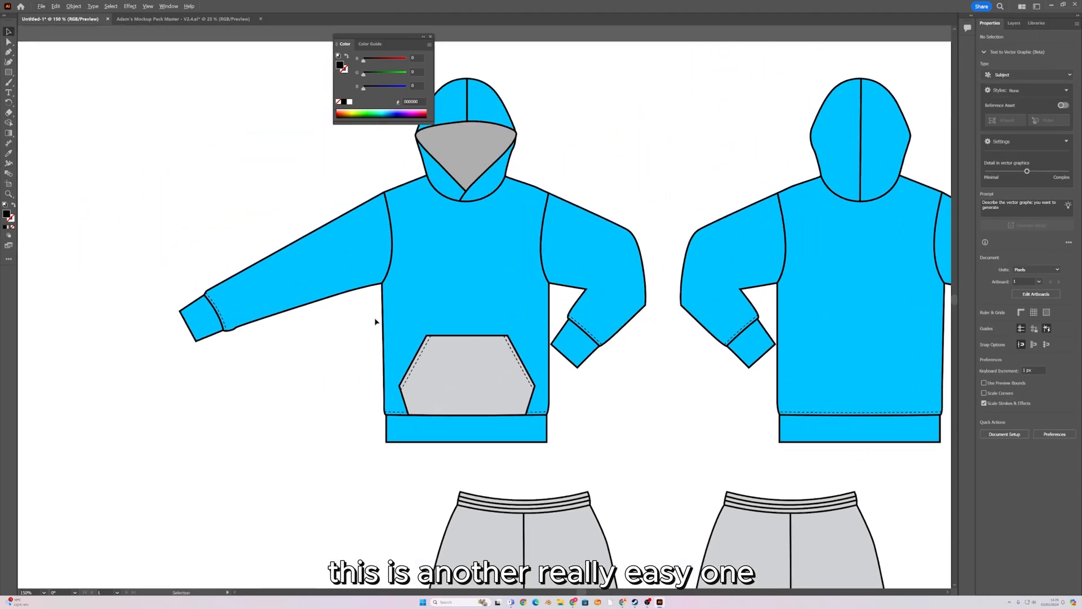
{"action": "key", "text": "ctrl+plus"}
{"action": "left_click", "coordinate": [449, 343]}
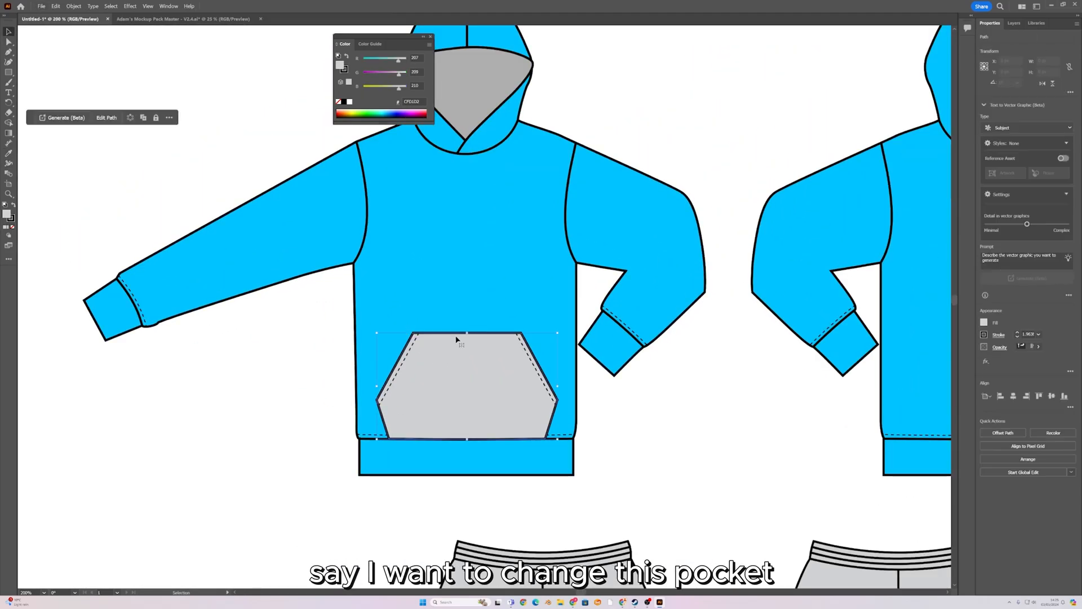
{"action": "key", "text": "ctrl+minus"}
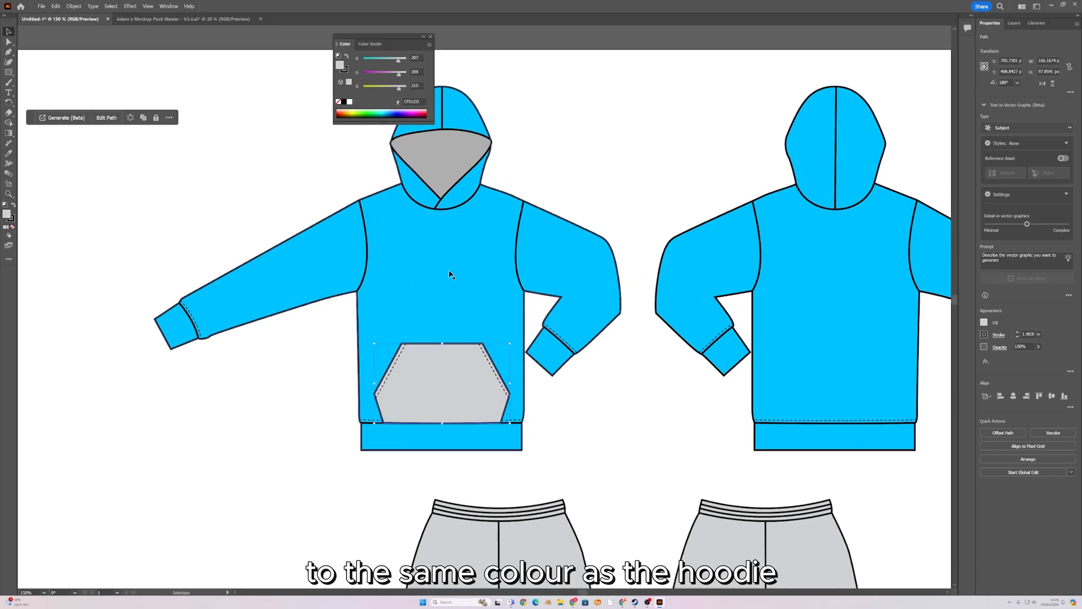
{"action": "left_click", "coordinate": [263, 364]}
{"action": "left_click", "coordinate": [444, 354]}
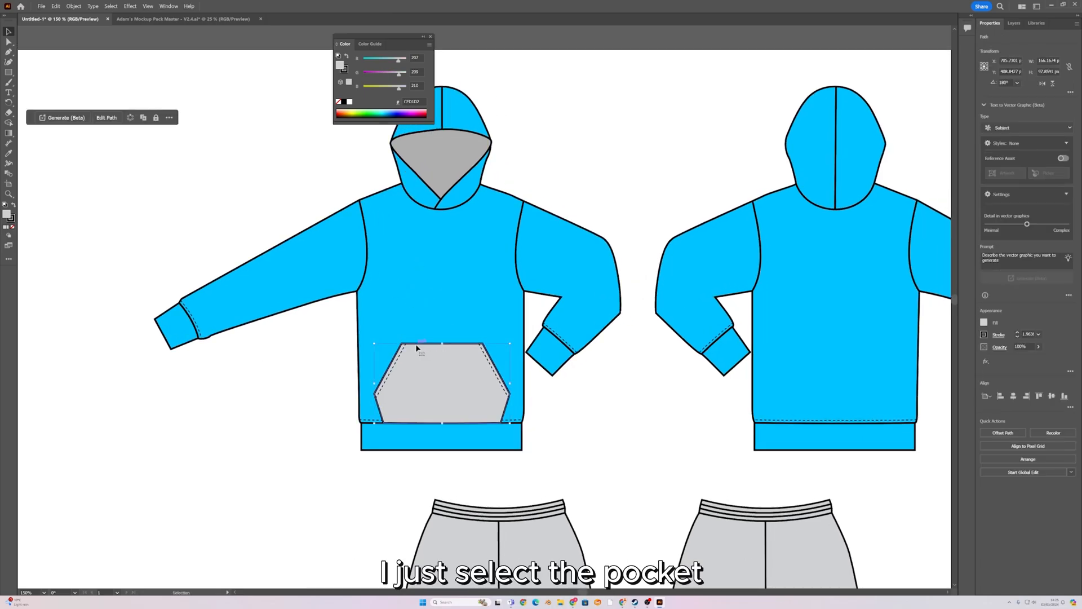
{"action": "left_click", "coordinate": [9, 154]}
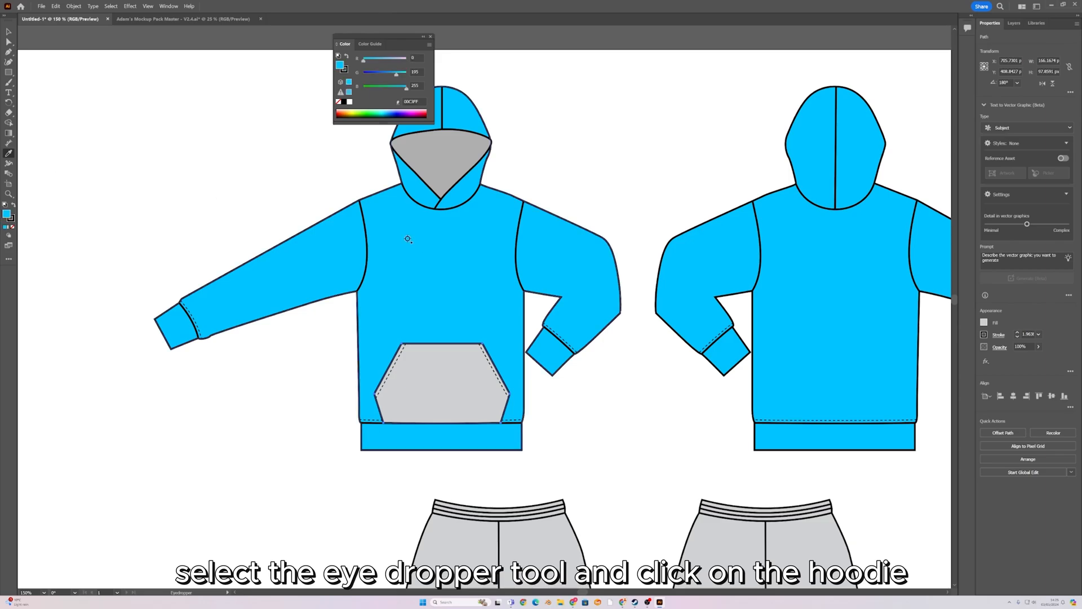
{"action": "left_click", "coordinate": [549, 330]}
{"action": "left_click", "coordinate": [9, 32]}
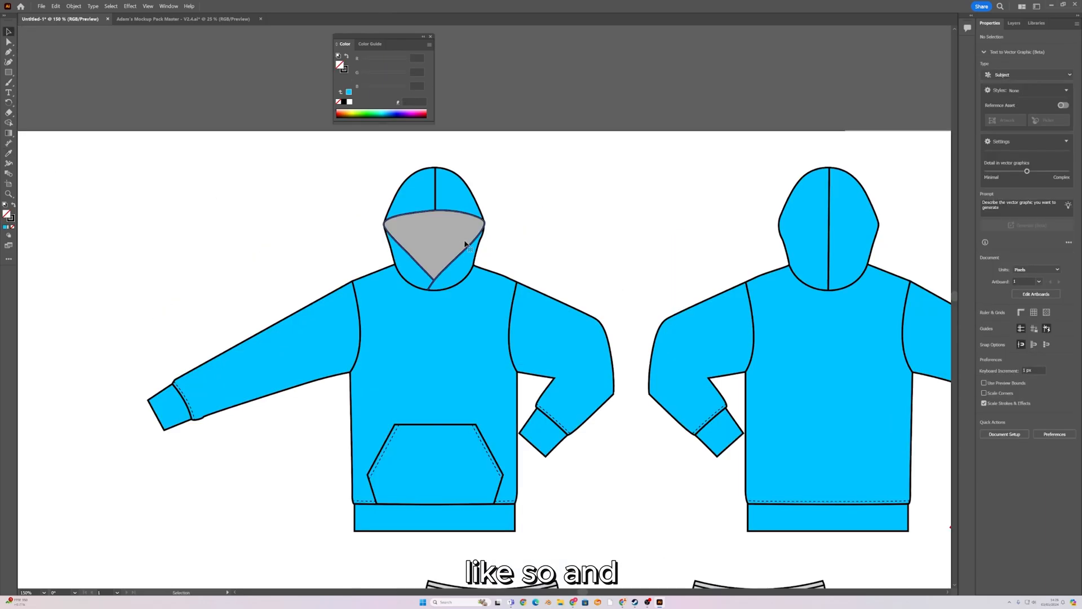
Sample the hoodie blue onto the inside of the front hood with the Eyedropper and darken that fill to 00BCE8.
{"action": "left_click", "coordinate": [466, 242]}
{"action": "left_click", "coordinate": [11, 152]}
{"action": "left_click", "coordinate": [496, 252]}
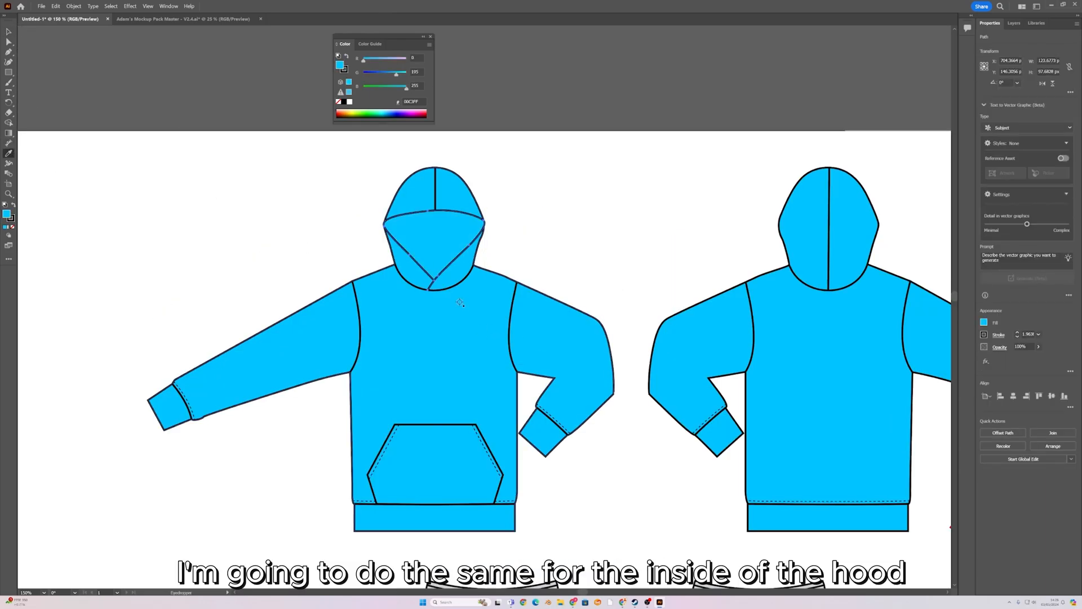
{"action": "left_click", "coordinate": [9, 31]}
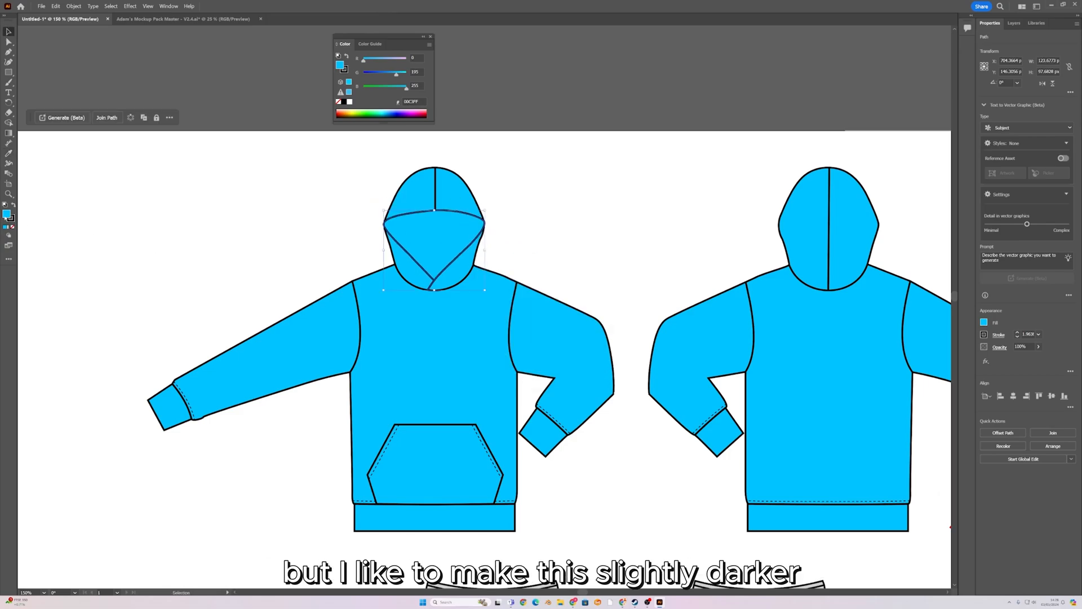
{"action": "double_click", "coordinate": [6, 214]}
{"action": "left_click_drag", "start_coordinate": [662, 381], "coordinate": [660, 382]}
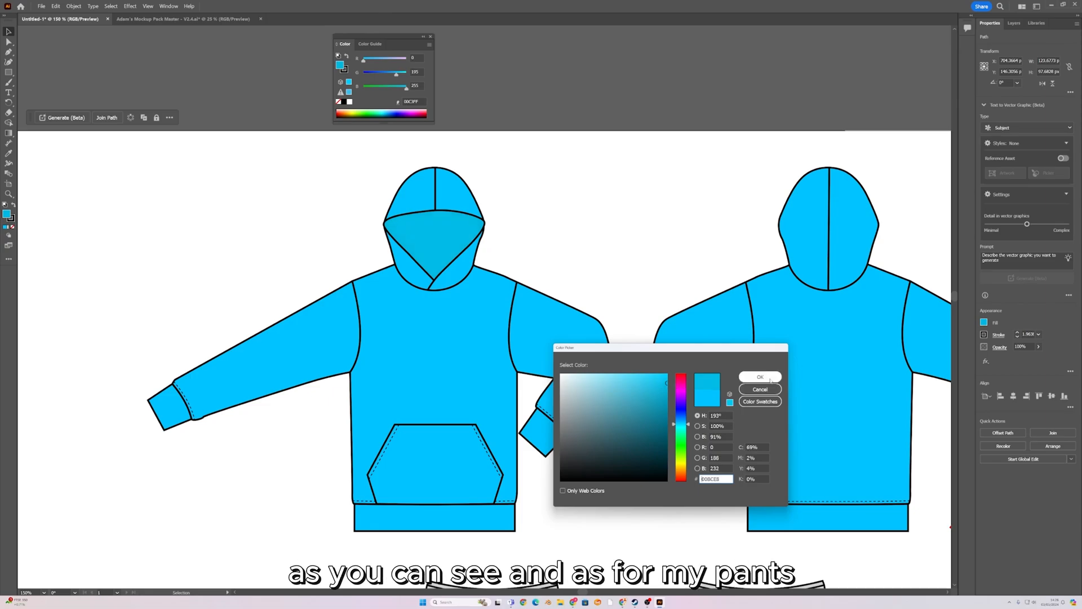
{"action": "key", "text": "Return"}
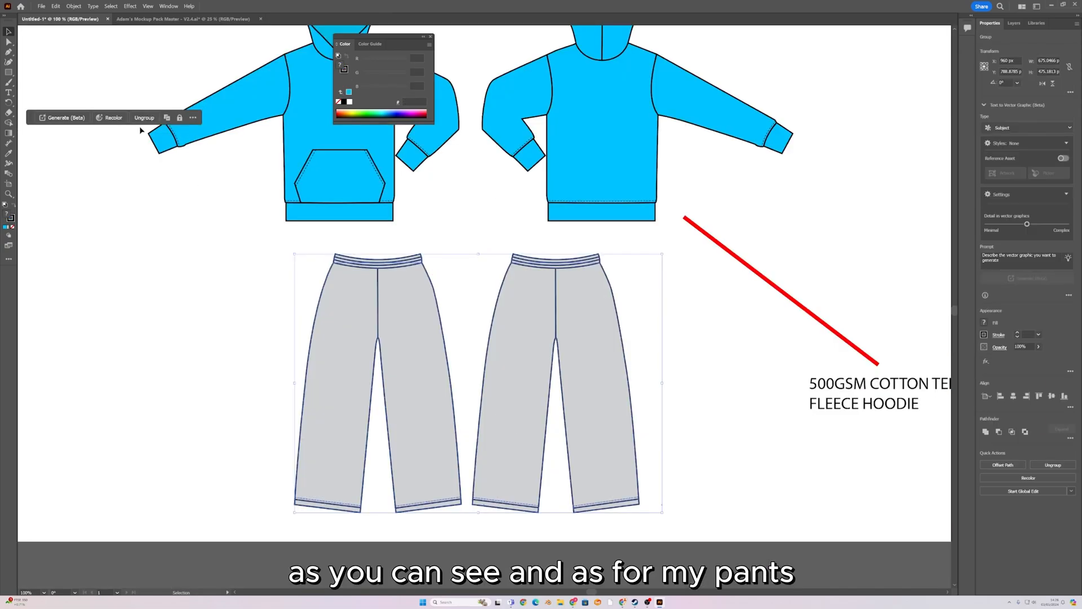
Ungroup the sweatpants, select the base shapes of the front and back pairs, and fill both with dark navy blue.
{"action": "left_click", "coordinate": [143, 119]}
{"action": "left_click", "coordinate": [176, 297]}
{"action": "left_click", "coordinate": [418, 324]}
{"action": "left_click", "coordinate": [507, 324], "text": "shift"}
{"action": "scroll", "coordinate": [404, 248], "scroll_direction": "up", "scroll_amount": 2}
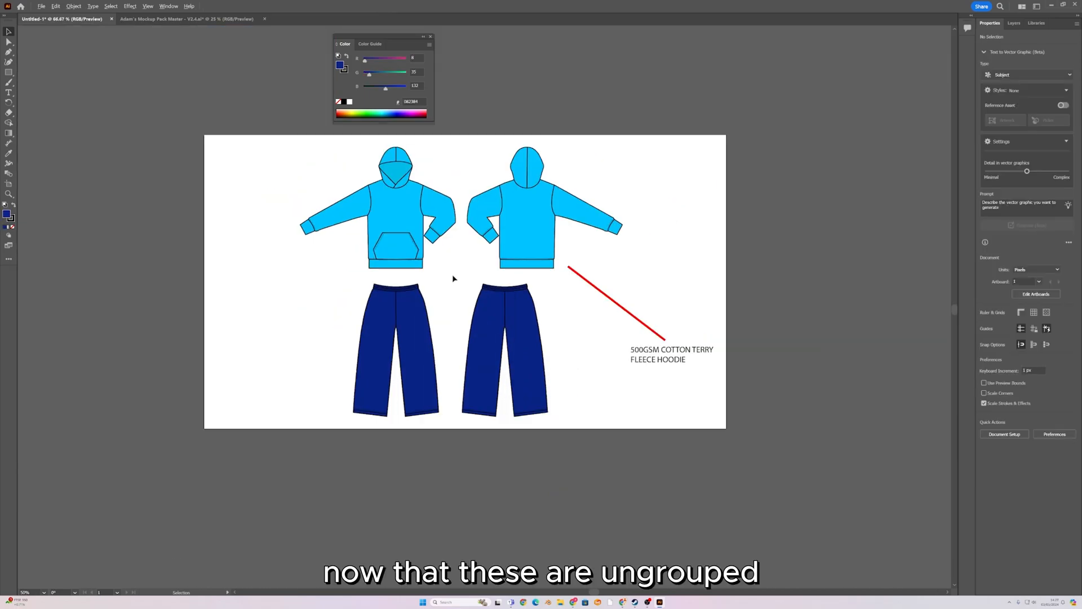
Move the back sweatpants horizontally so they sit directly beneath the back hoodie.
{"action": "scroll", "coordinate": [451, 278], "scroll_direction": "up", "scroll_amount": 1}
{"action": "left_click", "coordinate": [519, 305]}
{"action": "left_click_drag", "start_coordinate": [519, 305], "coordinate": [548, 305]}
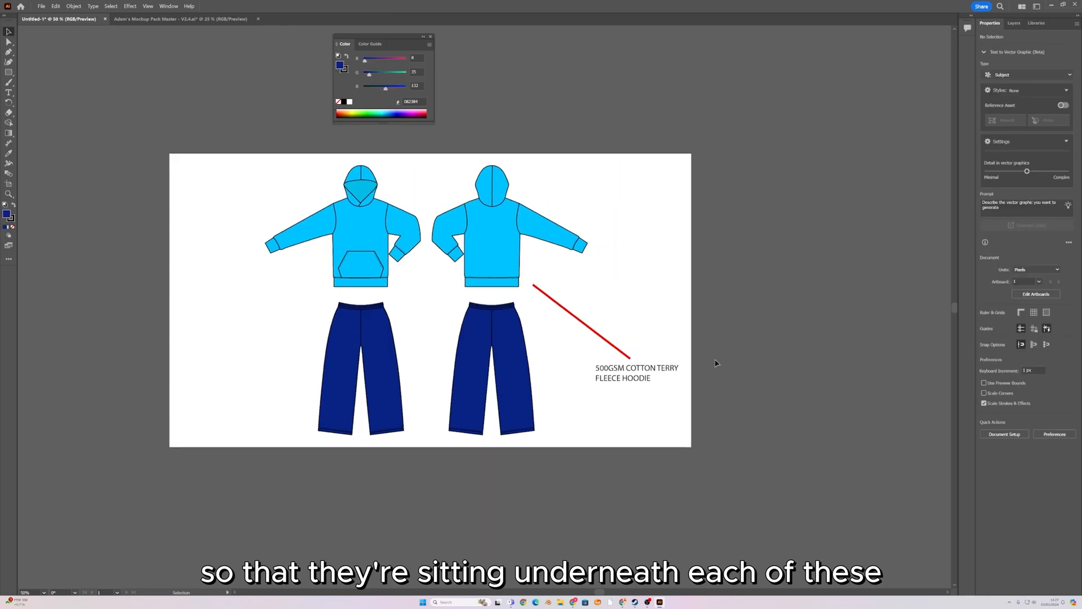
Delete the red diagonal line together with its hoodie fabric text label.
{"action": "left_click_drag", "start_coordinate": [714, 362], "coordinate": [613, 344]}
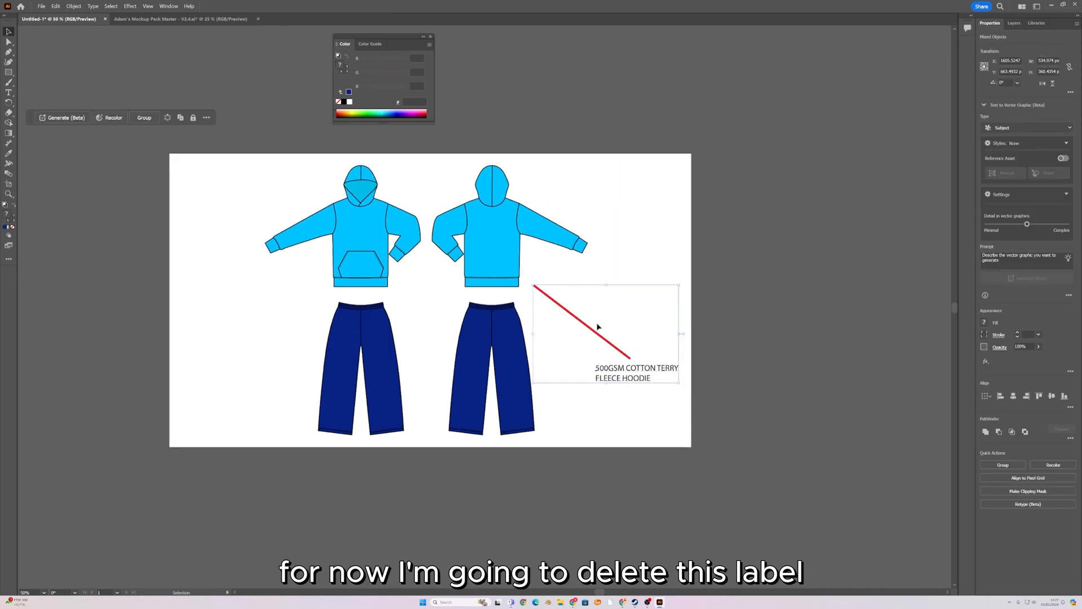
{"action": "key", "text": "Delete"}
{"action": "left_click", "coordinate": [440, 198]}
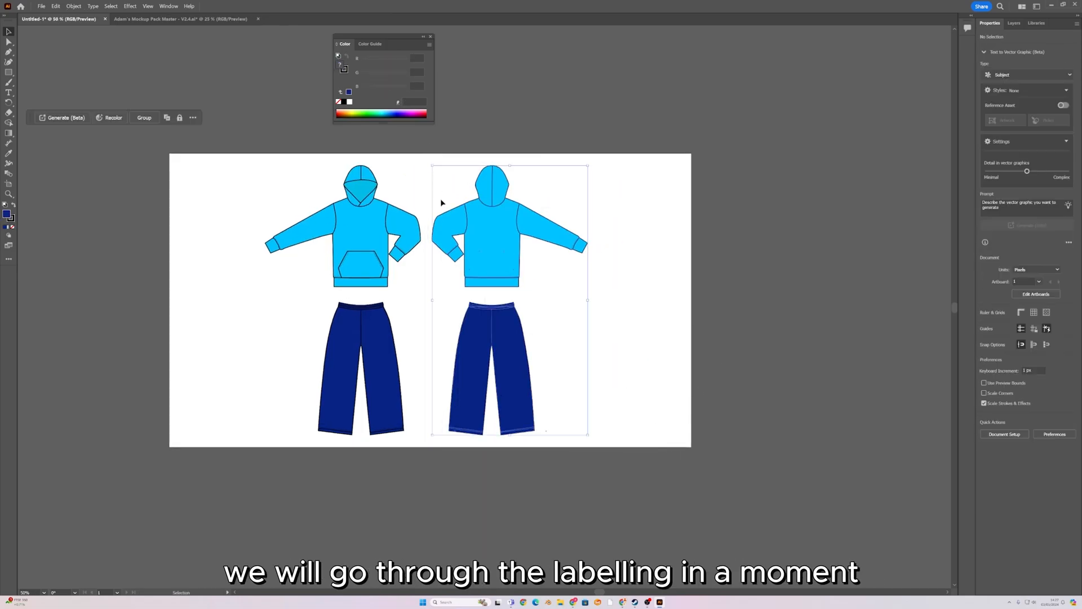
{"action": "key", "text": "ctrl+plus"}
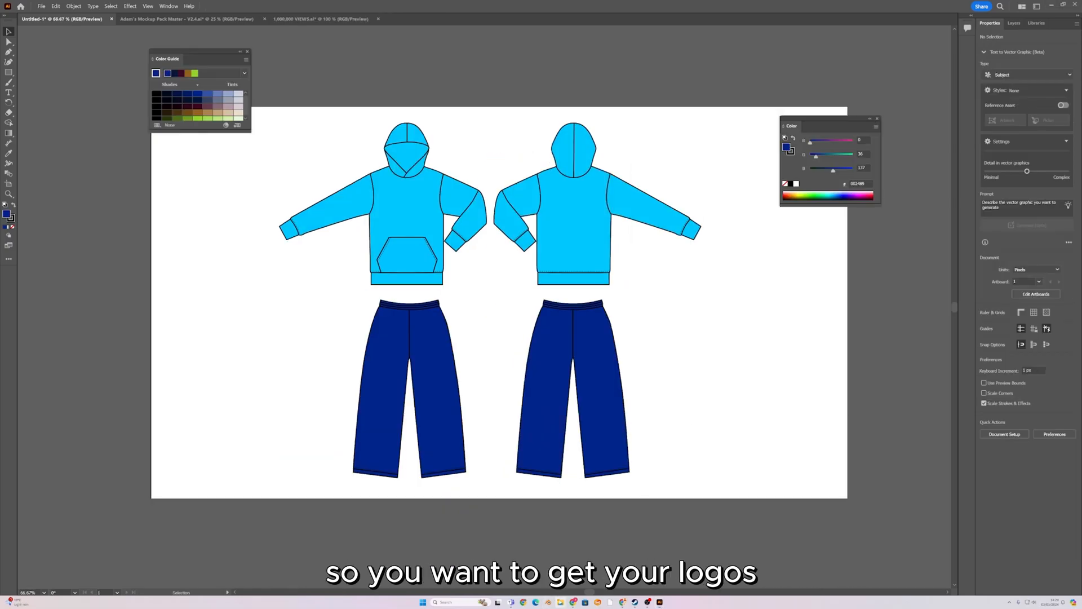
Open WINNERZ MINDSET.svg from the SVG folder inside the downloaded WINNERZ MINDSET folder.
{"action": "key", "text": "super+e"}
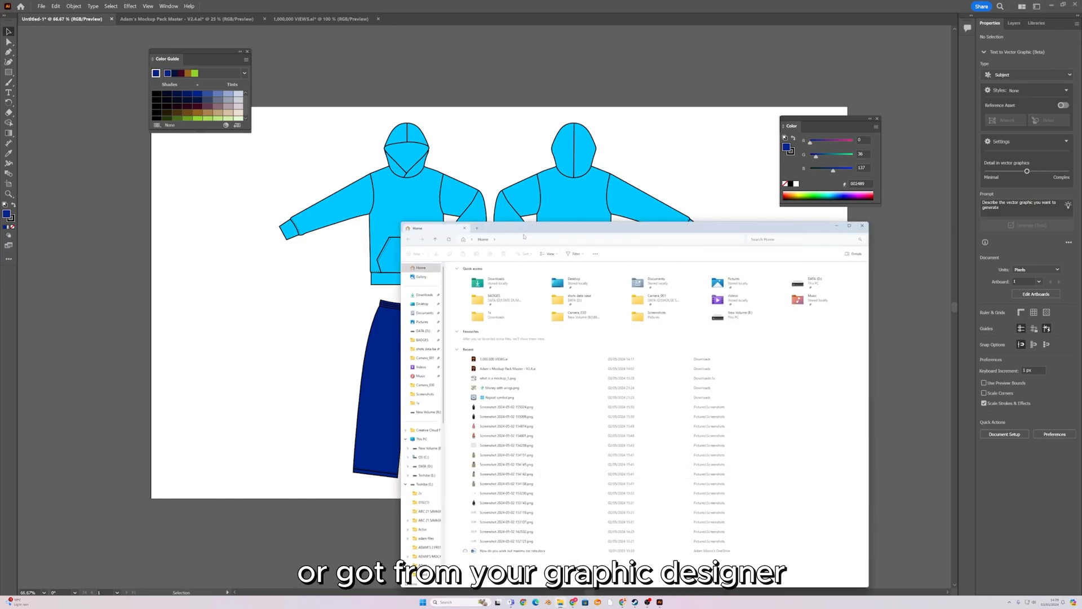
{"action": "left_click_drag", "start_coordinate": [524, 236], "coordinate": [604, 192]}
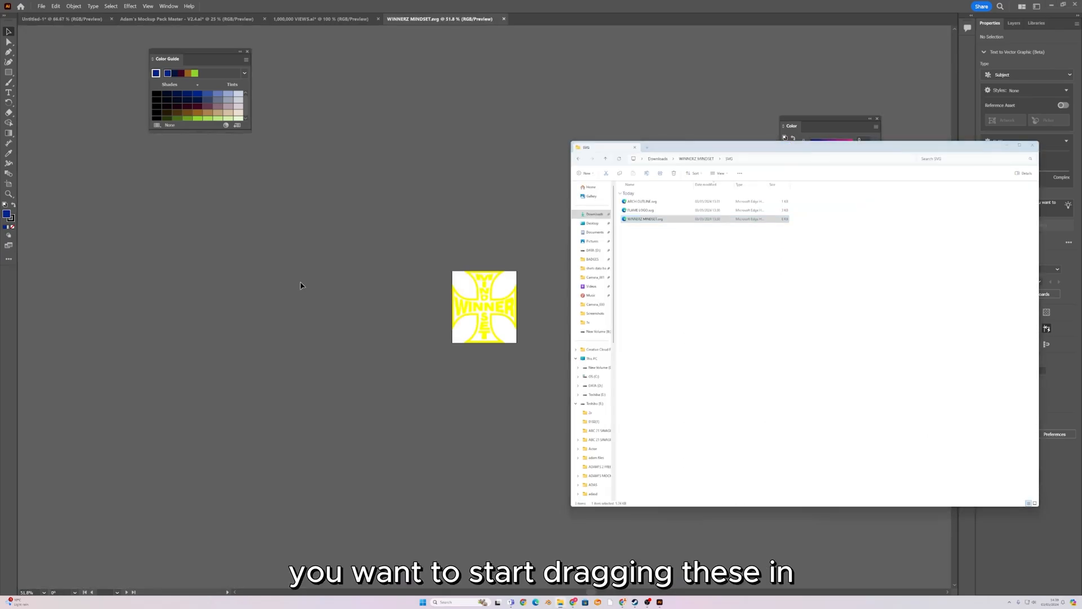
{"action": "left_click", "coordinate": [300, 285]}
Examine the yellow cross logo's edges at high and low magnification to judge its vector quality.
{"action": "scroll", "coordinate": [504, 336], "scroll_direction": "up", "scroll_amount": 6}
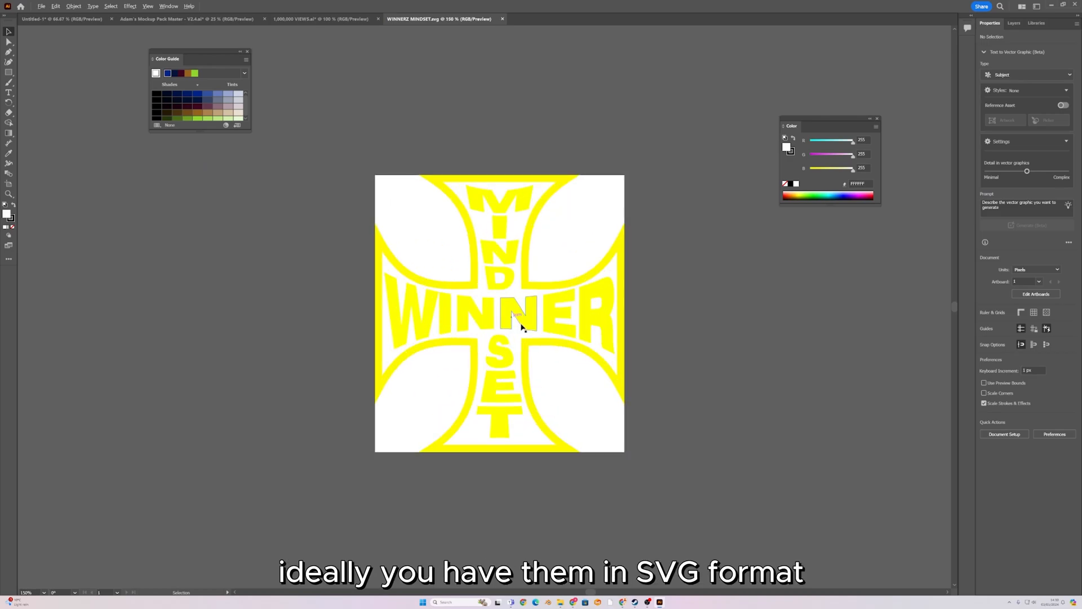
{"action": "scroll", "coordinate": [521, 326], "scroll_direction": "down", "scroll_amount": 2}
{"action": "left_click", "coordinate": [410, 287]}
{"action": "left_click", "coordinate": [690, 334]}
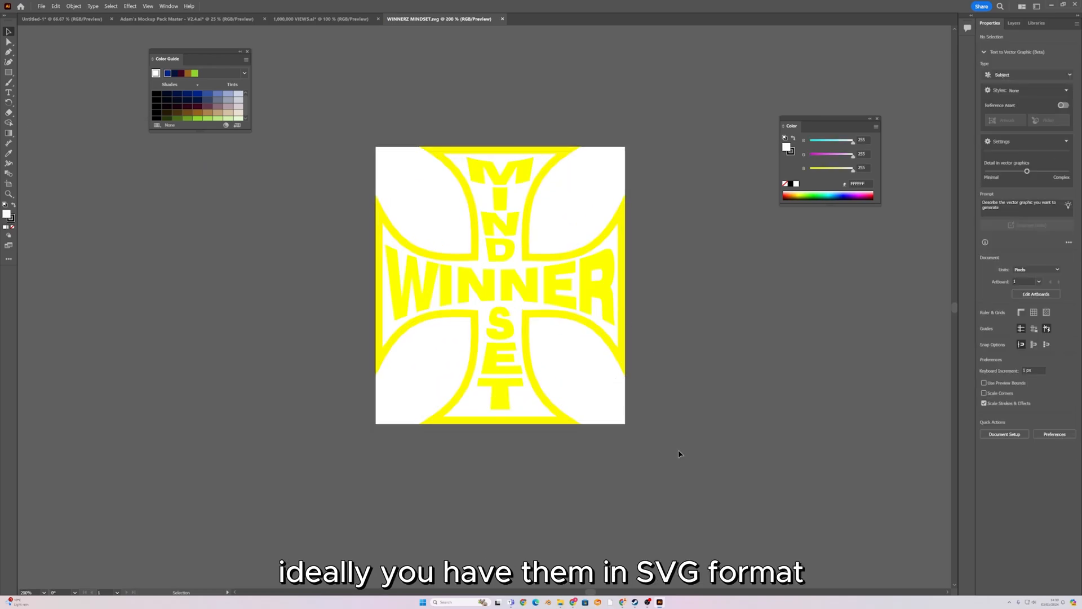
{"action": "left_click", "coordinate": [462, 253]}
{"action": "scroll", "coordinate": [501, 205], "scroll_direction": "up", "scroll_amount": 4}
{"action": "scroll", "coordinate": [485, 270], "scroll_direction": "down", "scroll_amount": 5}
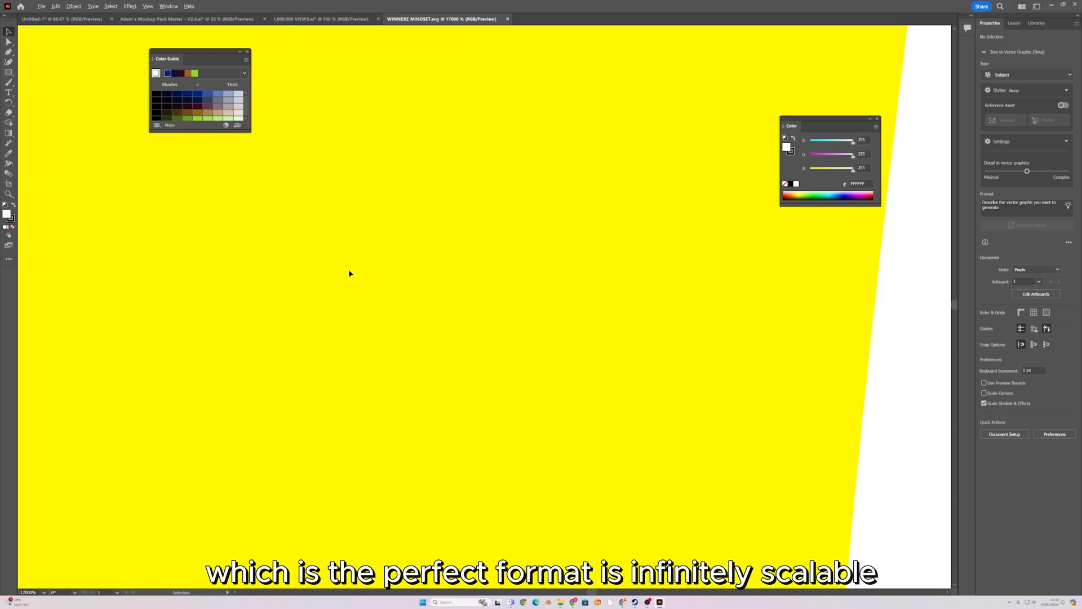
{"action": "scroll", "coordinate": [304, 291], "scroll_direction": "down", "scroll_amount": 6}
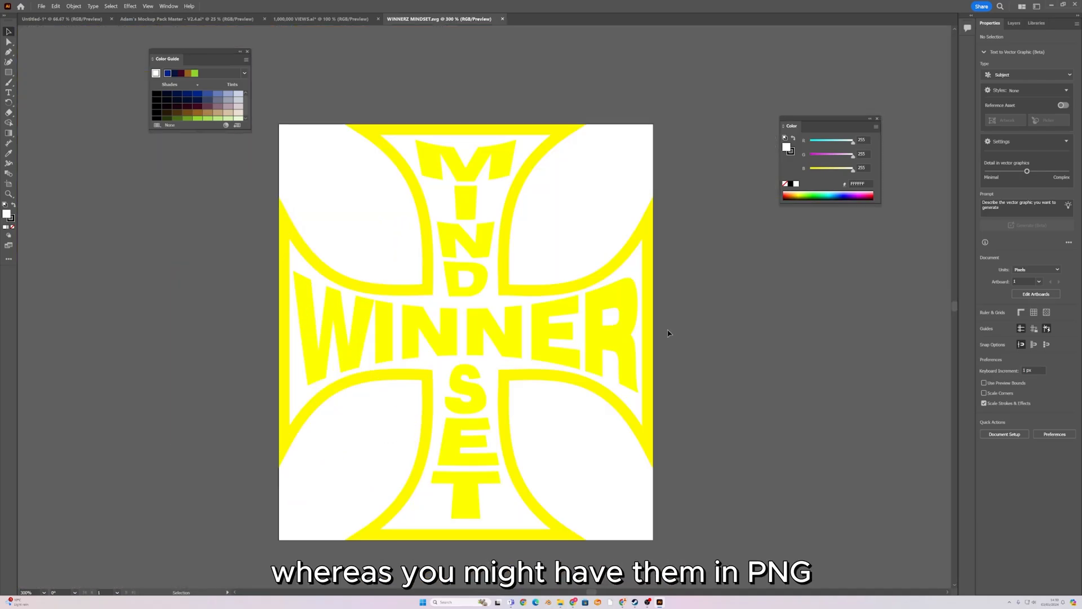
{"action": "scroll", "coordinate": [668, 333], "scroll_direction": "down", "scroll_amount": 2}
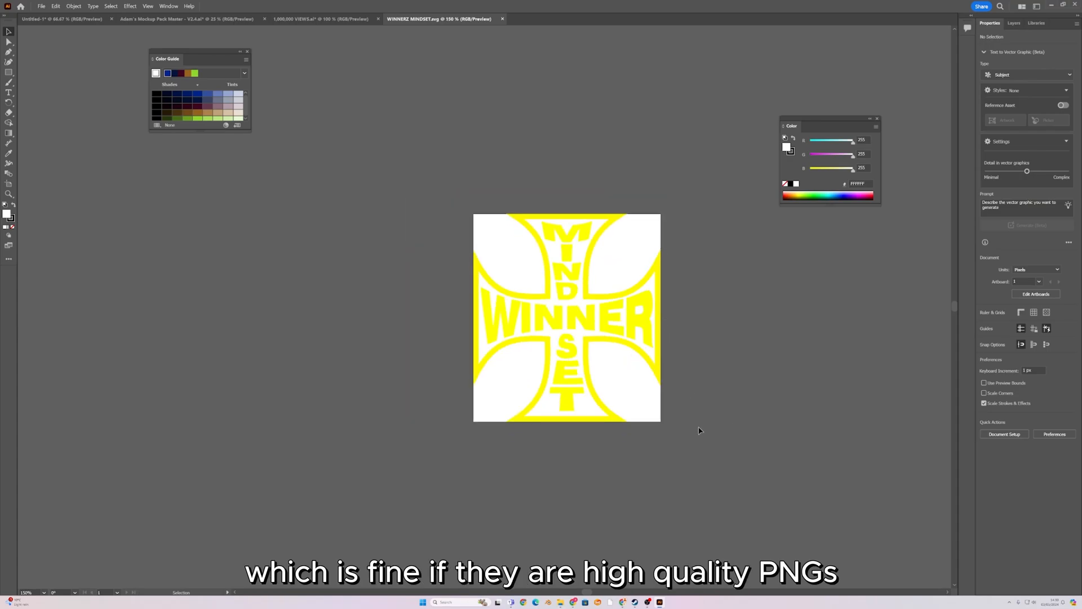
{"action": "scroll", "coordinate": [688, 445], "scroll_direction": "up", "scroll_amount": 2}
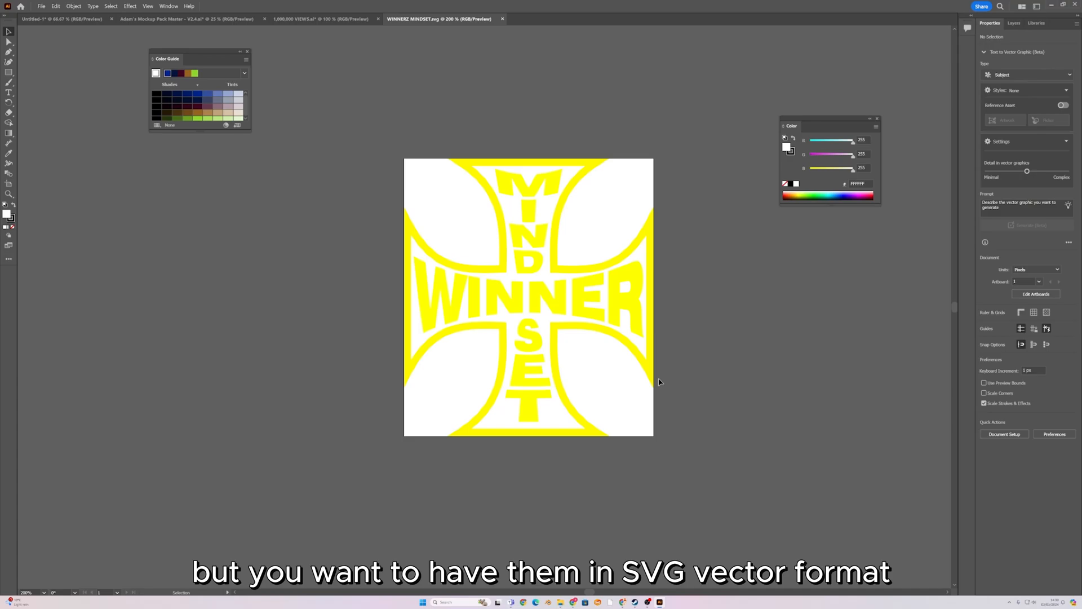
Copy the whole yellow cross logo into the Untitled-1 mockup document and place it on the back hoodie's body.
{"action": "key", "text": "ctrl+a"}
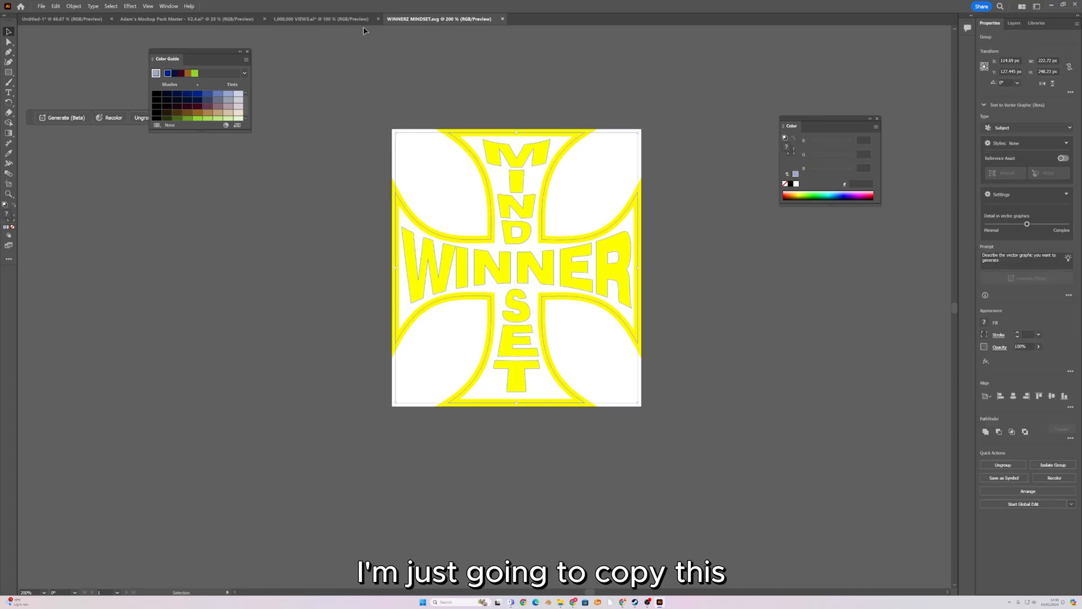
{"action": "left_click", "coordinate": [89, 19]}
{"action": "key", "text": "ctrl+v"}
{"action": "left_click_drag", "start_coordinate": [490, 287], "coordinate": [590, 203]}
{"action": "scroll", "coordinate": [430, 323], "scroll_direction": "up", "scroll_amount": 1}
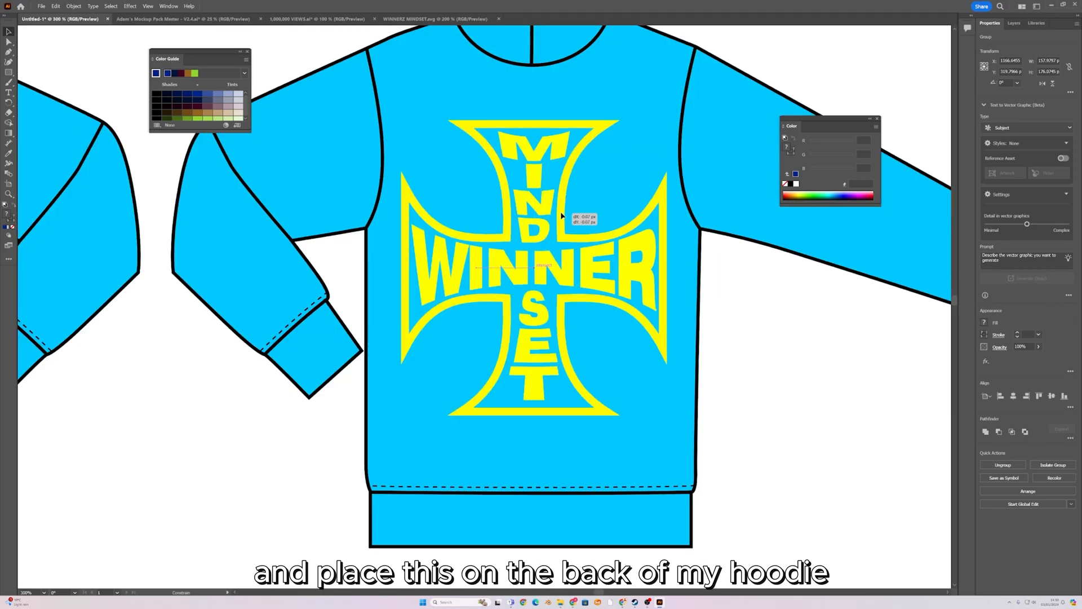
Centre the cross logo on the back hoodie and scale it proportionally to about 150 px wide.
{"action": "left_click_drag", "start_coordinate": [560, 215], "coordinate": [529, 196]}
{"action": "scroll", "coordinate": [531, 196], "scroll_direction": "up", "scroll_amount": 1}
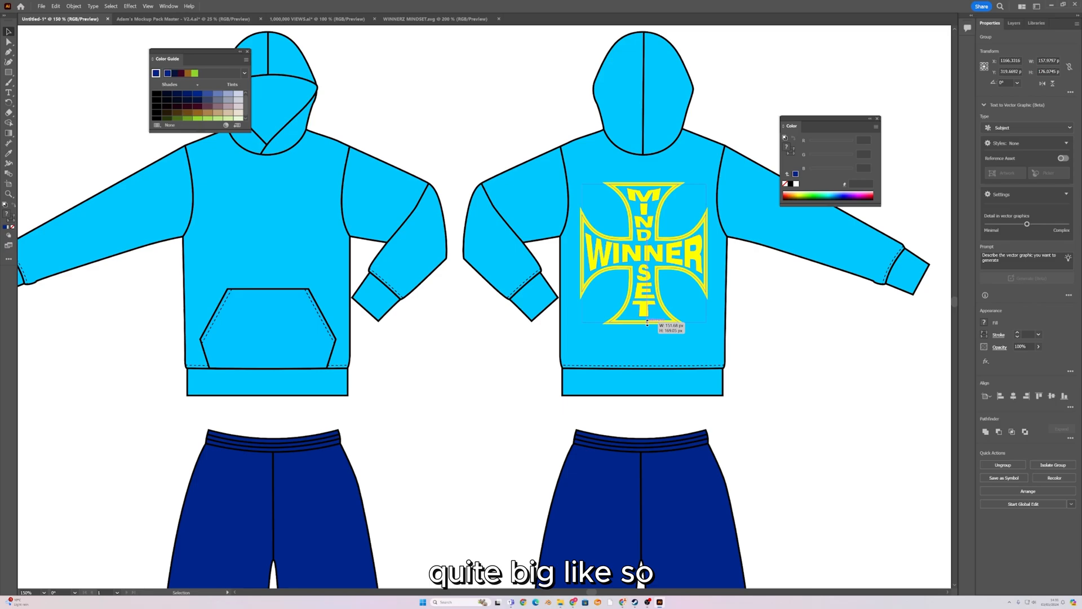
{"action": "left_click_drag", "start_coordinate": [652, 319], "coordinate": [652, 319]}
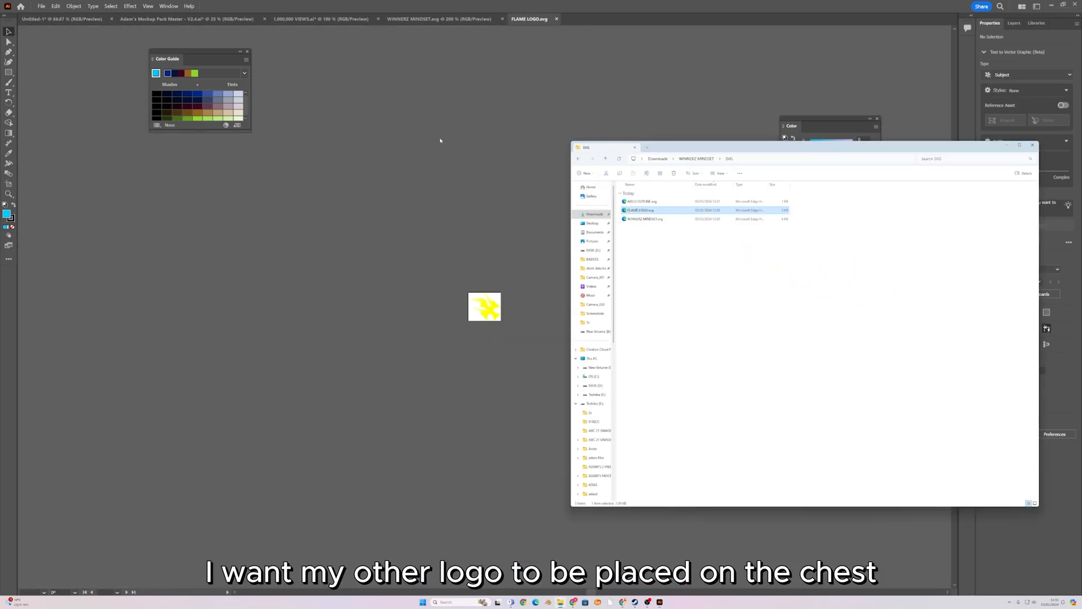
Copy the flame artwork from FLAME LOGO.svg into the mockup and place it small on the right-hand side of the front hoodie's chest.
{"action": "left_click", "coordinate": [169, 19]}
{"action": "left_click", "coordinate": [49, 20]}
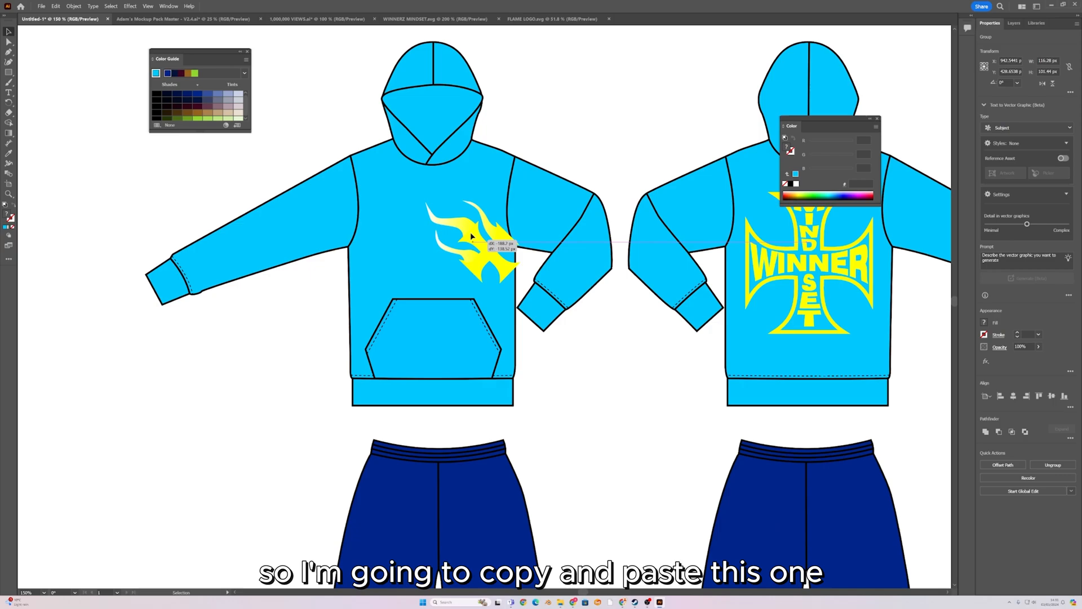
{"action": "left_click_drag", "start_coordinate": [515, 169], "coordinate": [488, 222]}
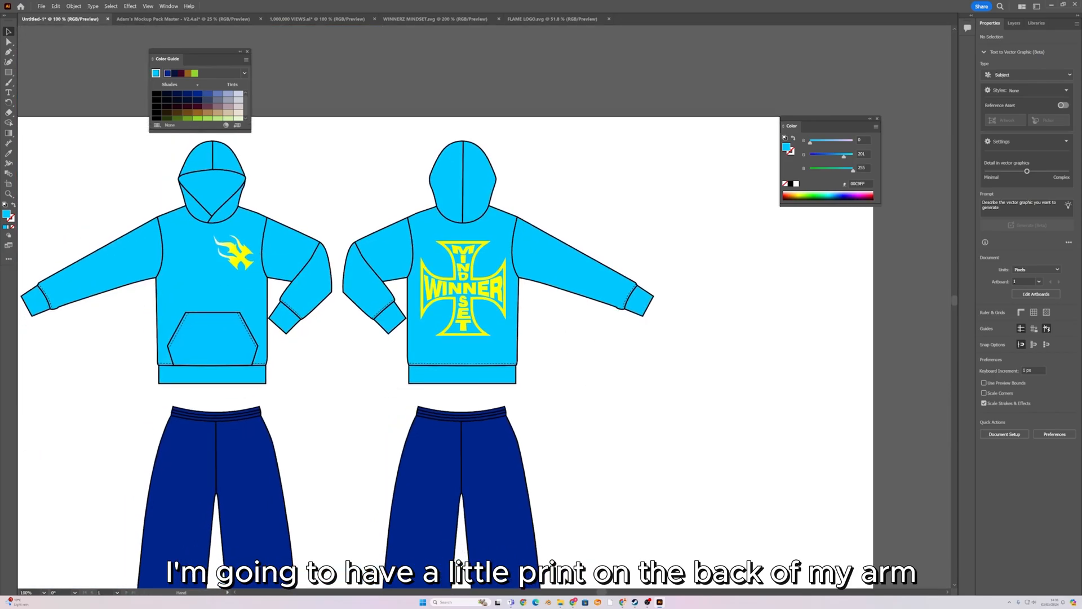
Copy the cross outline from ARCH OUTLINE.svg into the mockup and place it, about 48 px wide, near the cuff of the back hoodie's straight sleeve.
{"action": "key", "text": "alt+Tab"}
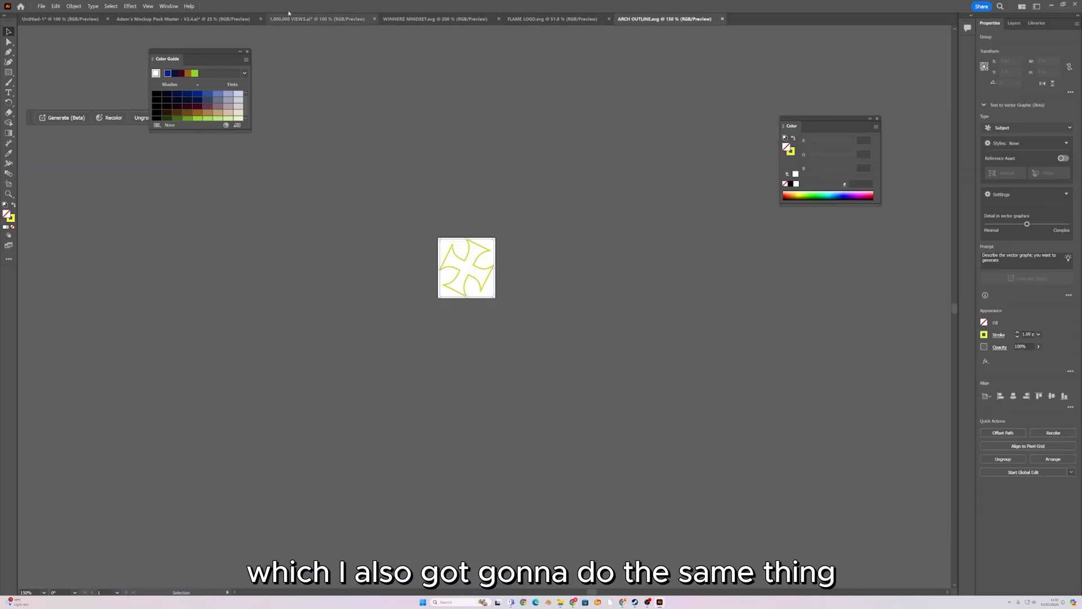
{"action": "key", "text": "ctrl+a"}
{"action": "key", "text": "ctrl+c"}
{"action": "key", "text": "ctrl+Tab"}
{"action": "key", "text": "ctrl+v"}
{"action": "scroll", "coordinate": [586, 271], "scroll_direction": "up", "scroll_amount": 2}
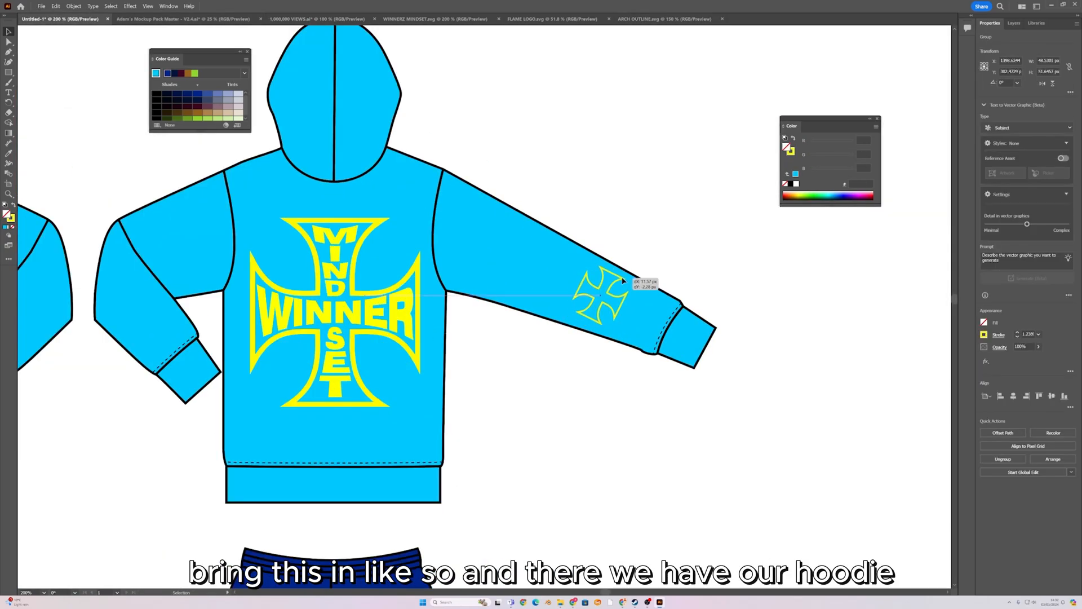
{"action": "left_click_drag", "start_coordinate": [615, 275], "coordinate": [633, 282]}
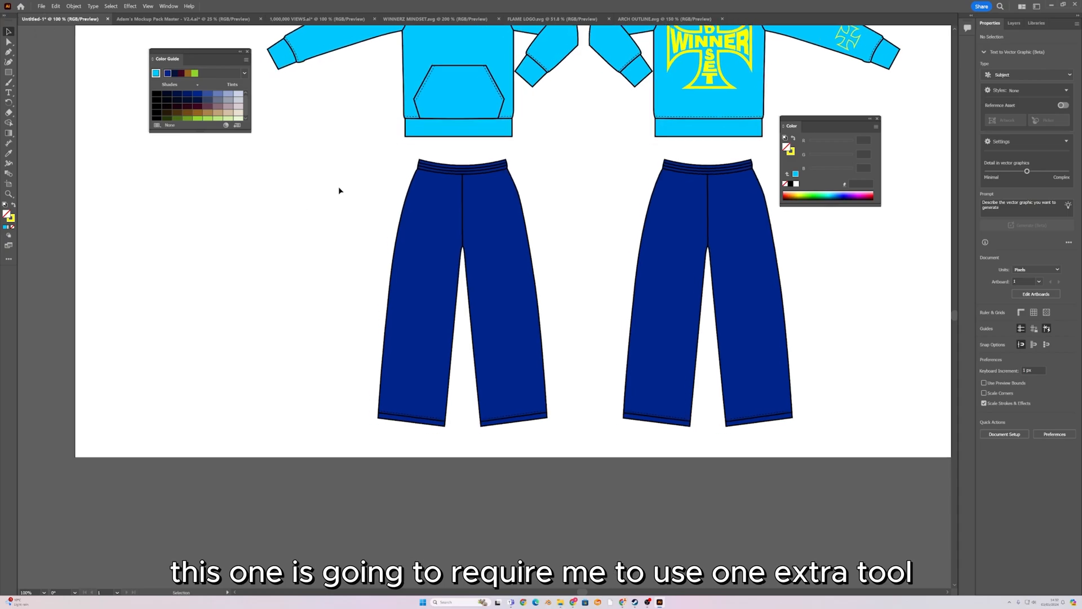
Draw a tiny rhinestone circle about 1.4 px in diameter with the Ellipse tool on the upper left-hand leg of the front sweatpants.
{"action": "key", "text": "ctrl+equal"}
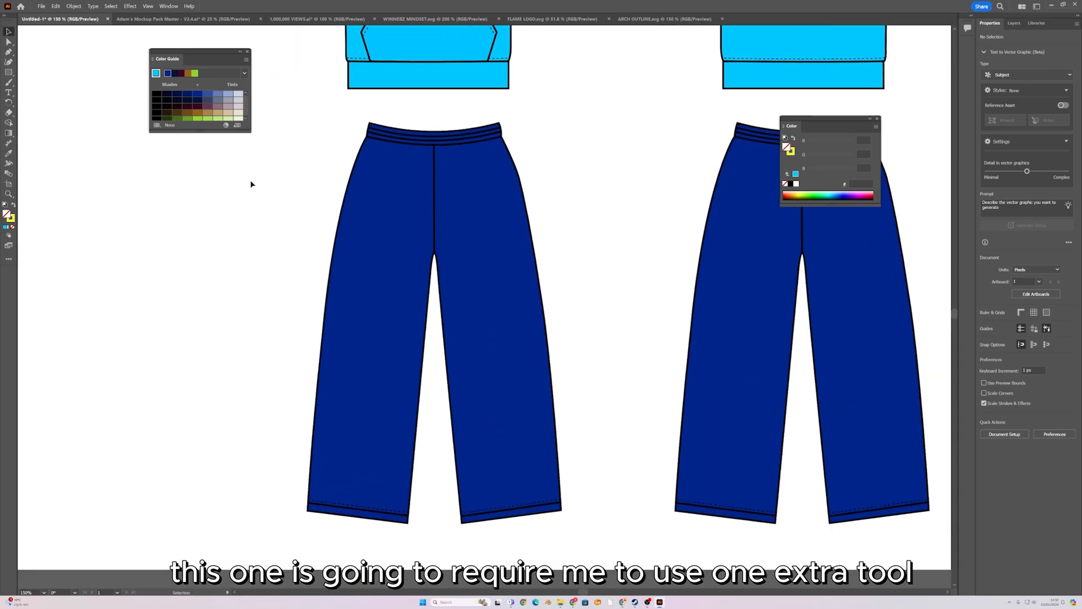
{"action": "left_click", "coordinate": [10, 73]}
{"action": "scroll", "coordinate": [355, 227], "scroll_direction": "up", "scroll_amount": 4}
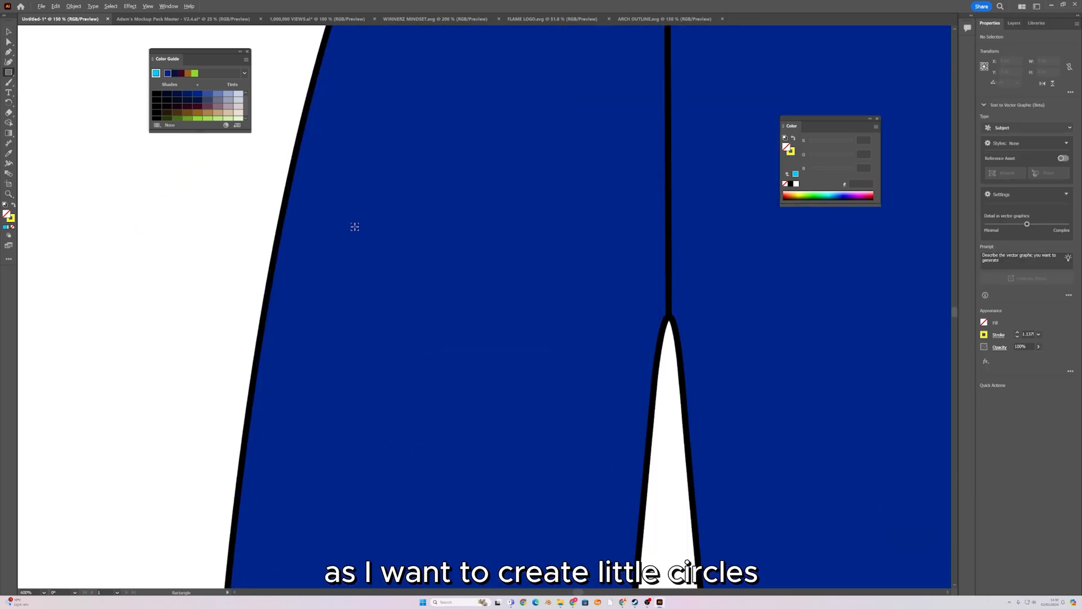
{"action": "scroll", "coordinate": [354, 227], "scroll_direction": "down", "scroll_amount": 4}
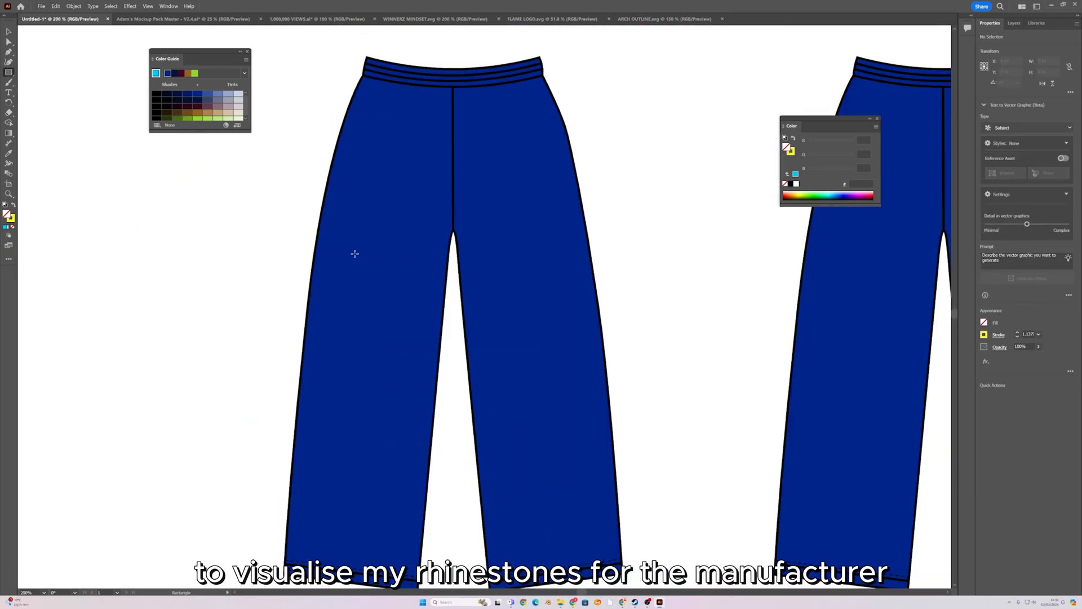
{"action": "scroll", "coordinate": [355, 214], "scroll_direction": "down", "scroll_amount": 1}
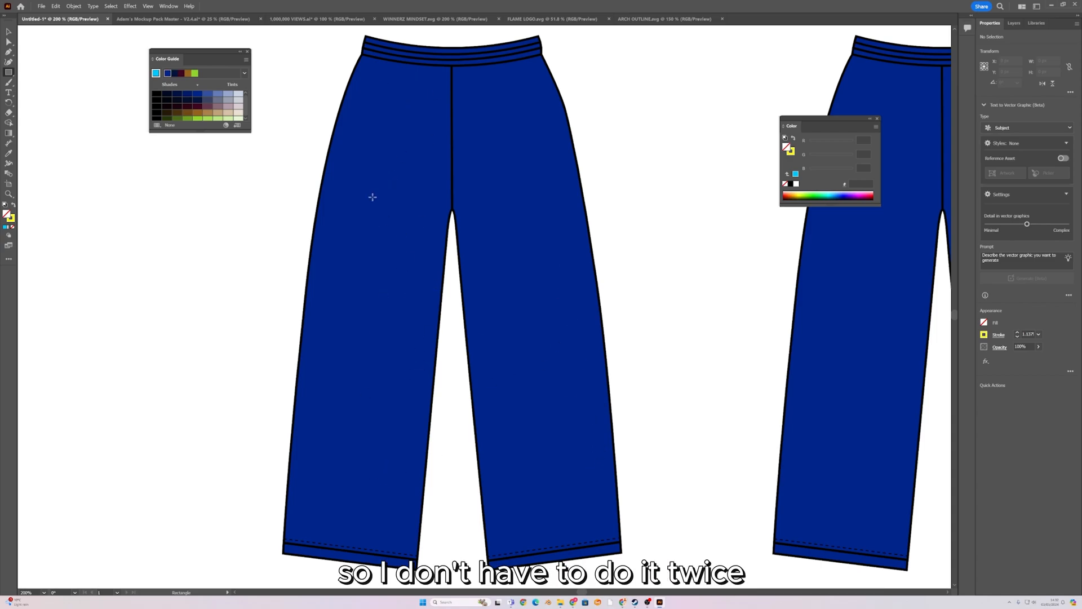
{"action": "left_click_drag", "start_coordinate": [122, 180], "coordinate": [167, 204]}
{"action": "left_click", "coordinate": [10, 73]}
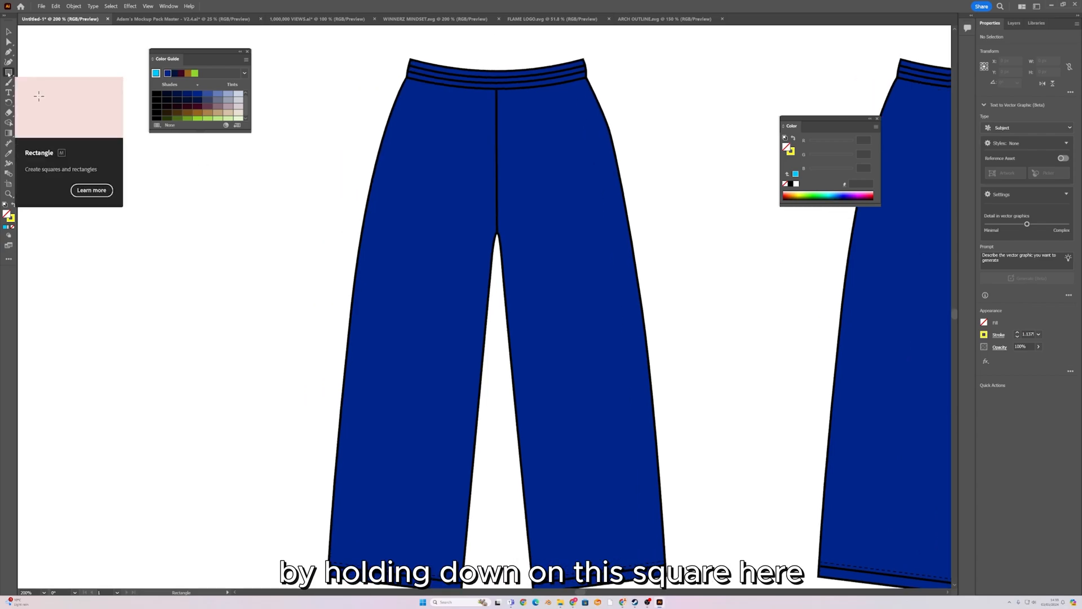
{"action": "left_click", "coordinate": [9, 72]}
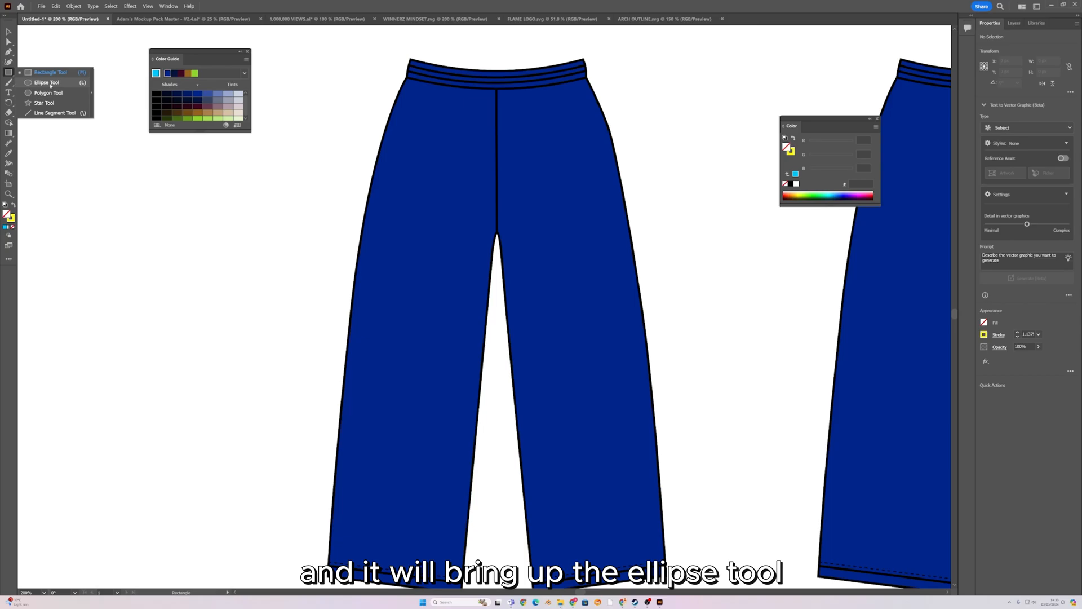
{"action": "left_click", "coordinate": [37, 84]}
{"action": "scroll", "coordinate": [443, 196], "scroll_direction": "up", "scroll_amount": 5}
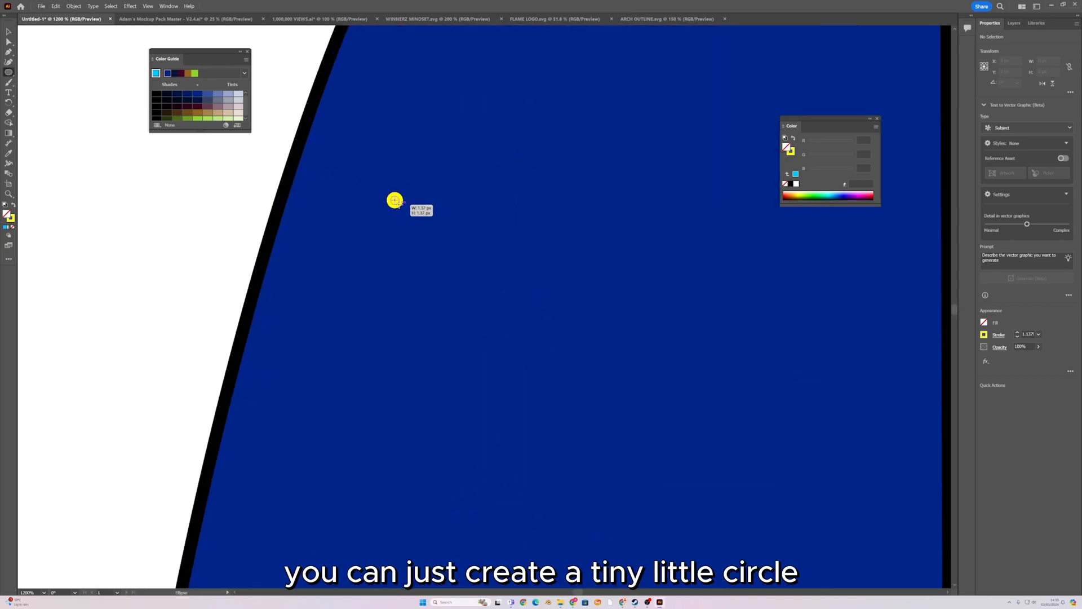
{"action": "left_click_drag", "start_coordinate": [395, 200], "coordinate": [396, 201]}
Give the small rhinestone circle a white FFFFFF fill and no stroke.
{"action": "key", "text": "v"}
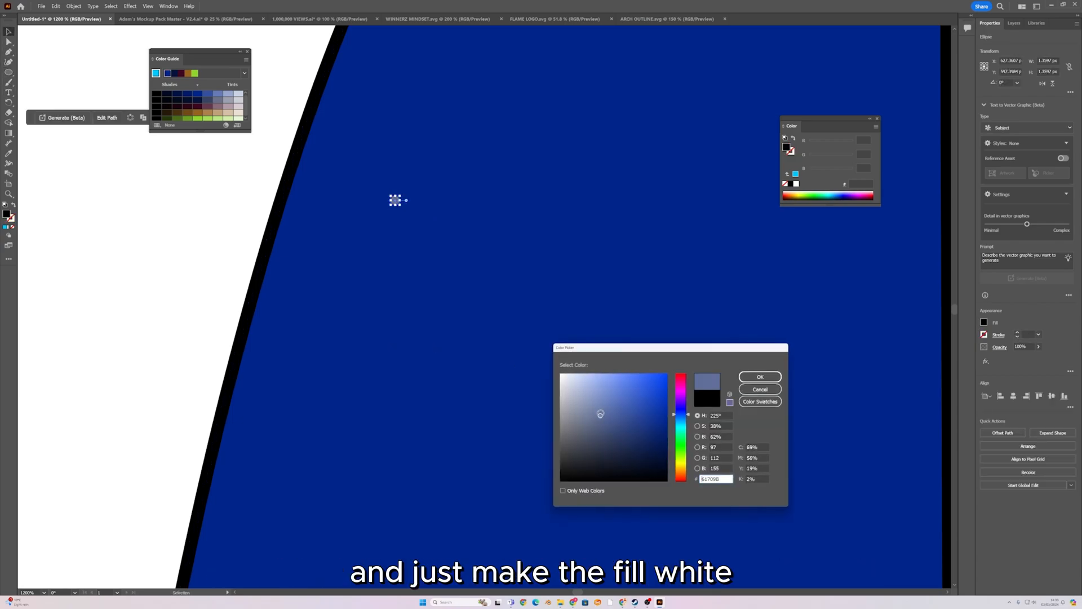
{"action": "left_click_drag", "start_coordinate": [599, 413], "coordinate": [560, 373]}
{"action": "left_click", "coordinate": [759, 376]}
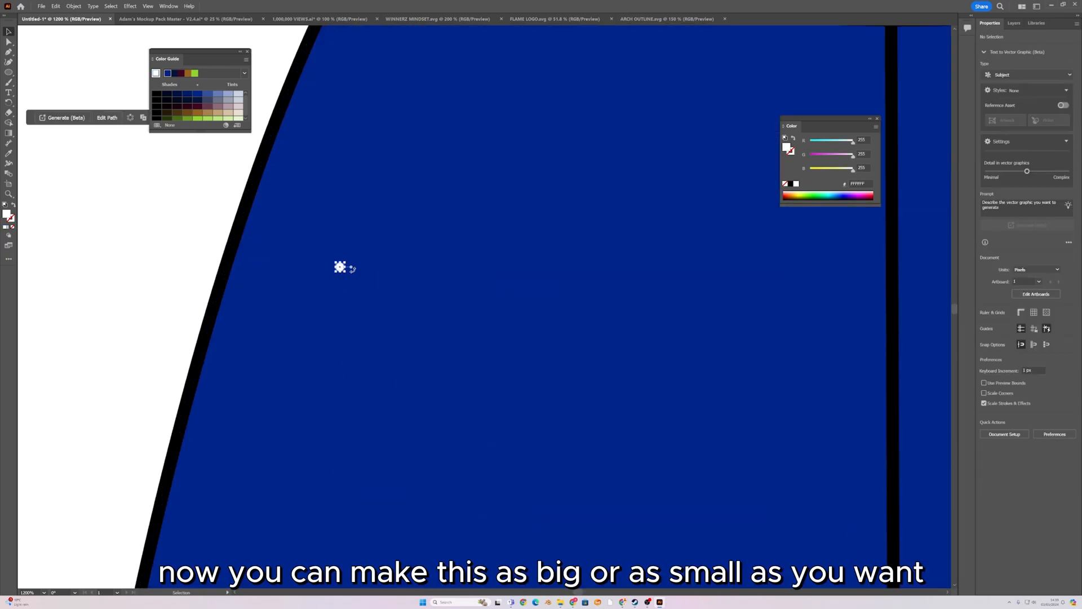
Scatter several copies of the rhinestone circle randomly over the upper left-hand leg of the front sweatpants.
{"action": "scroll", "coordinate": [347, 267], "scroll_direction": "up", "scroll_amount": 2}
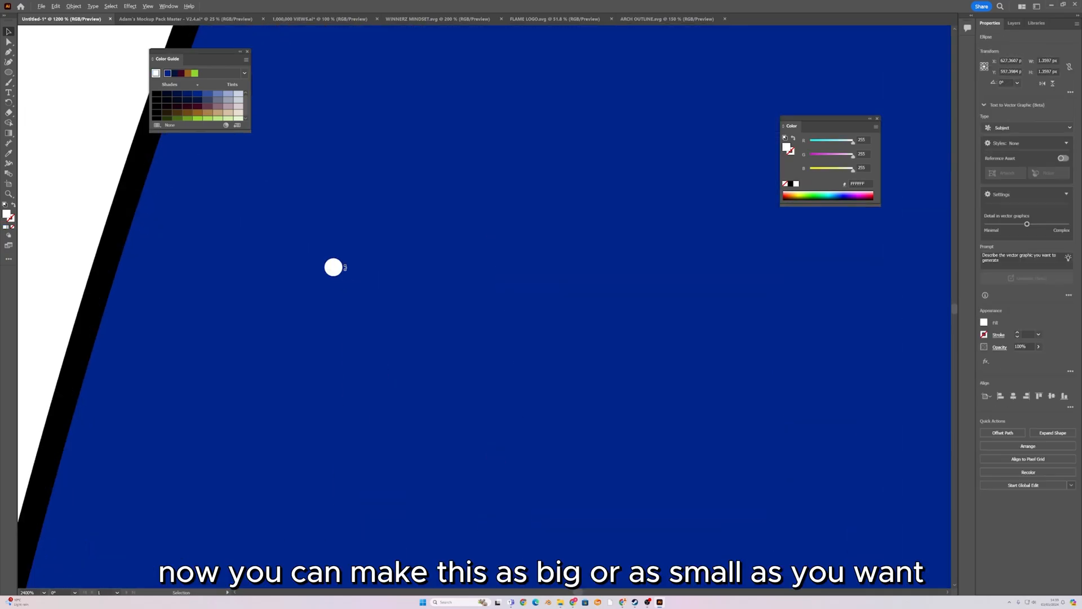
{"action": "left_click_drag", "start_coordinate": [343, 267], "coordinate": [343, 267]}
{"action": "scroll", "coordinate": [332, 267], "scroll_direction": "down", "scroll_amount": 2}
{"action": "scroll", "coordinate": [322, 267], "scroll_direction": "down", "scroll_amount": 5}
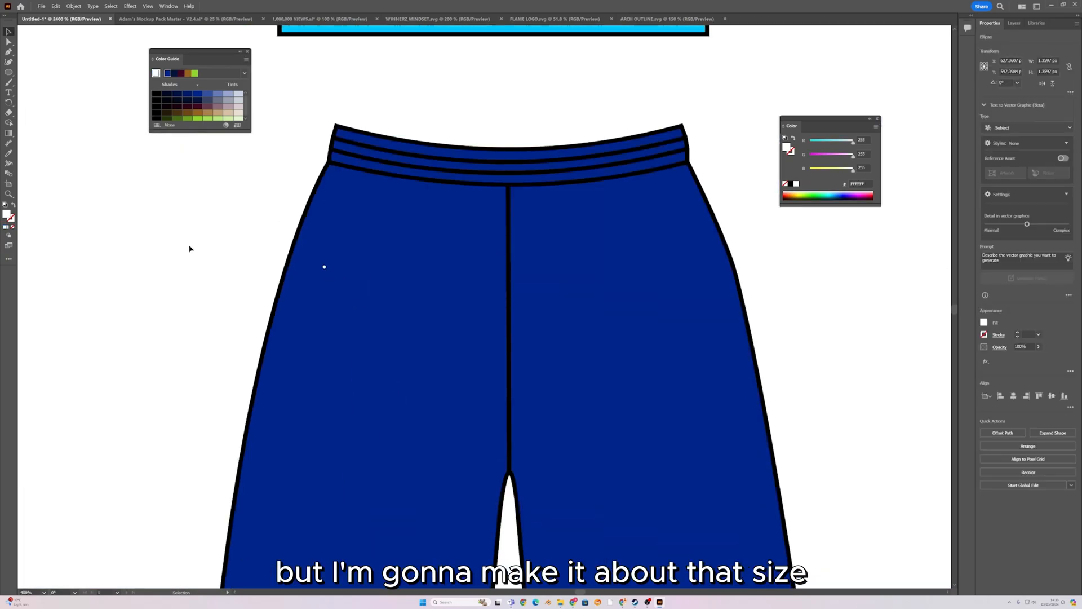
{"action": "left_click", "coordinate": [191, 248]}
{"action": "scroll", "coordinate": [232, 256], "scroll_direction": "down", "scroll_amount": 2}
{"action": "scroll", "coordinate": [279, 269], "scroll_direction": "up", "scroll_amount": 3}
{"action": "scroll", "coordinate": [276, 265], "scroll_direction": "up", "scroll_amount": 1}
{"action": "left_click_drag", "start_coordinate": [274, 290], "coordinate": [356, 190]}
{"action": "left_click", "coordinate": [299, 186], "text": "shift"}
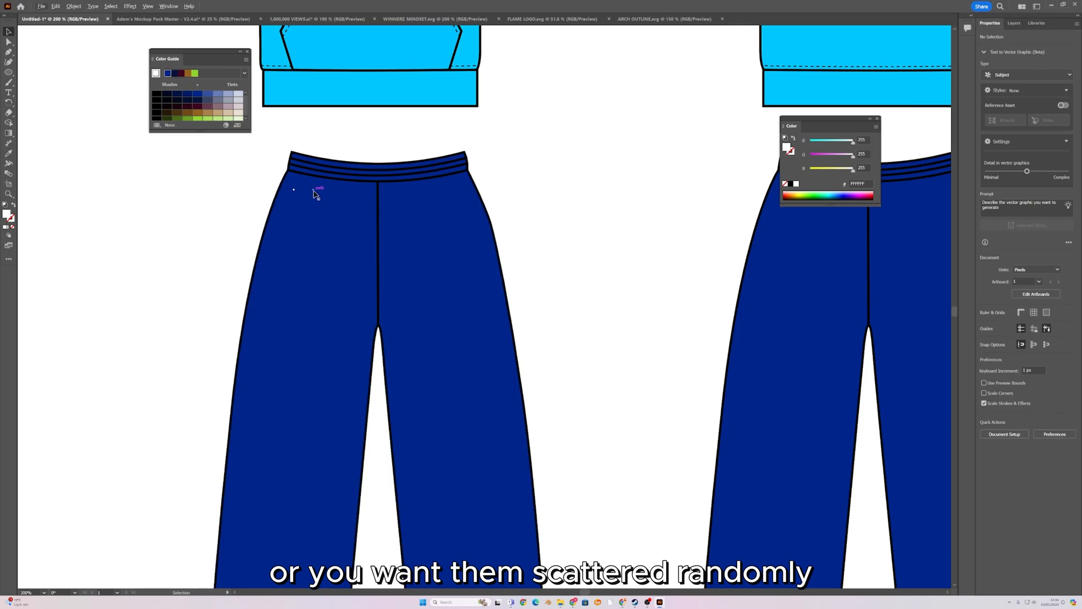
{"action": "left_click_drag", "start_coordinate": [318, 247], "coordinate": [318, 247]}
{"action": "scroll", "coordinate": [282, 214], "scroll_direction": "up", "scroll_amount": 2}
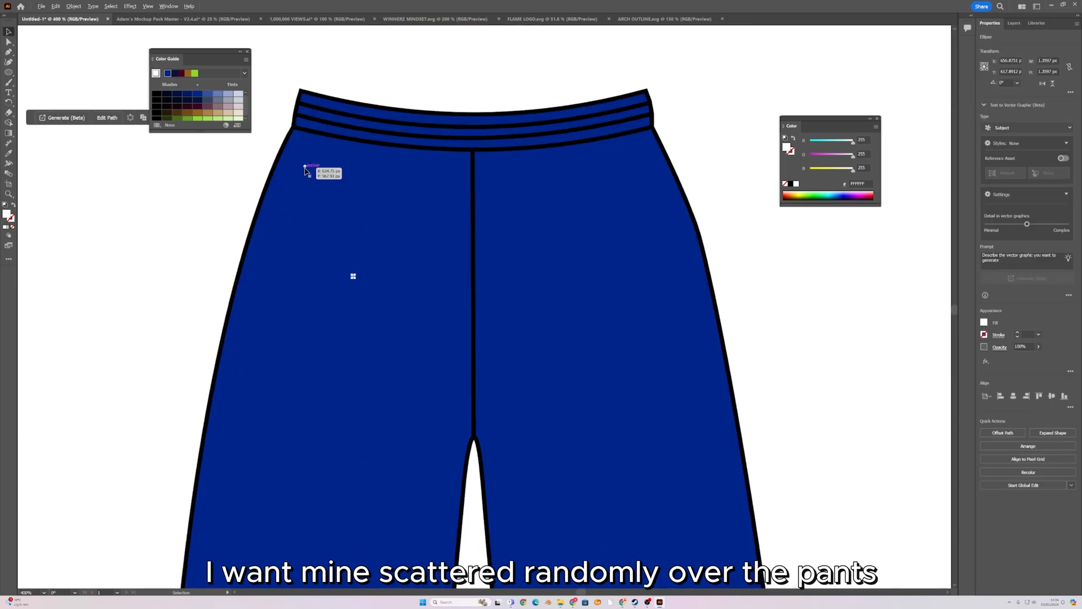
{"action": "left_click_drag", "start_coordinate": [305, 168], "coordinate": [443, 192]}
{"action": "left_click_drag", "start_coordinate": [354, 277], "coordinate": [440, 316]}
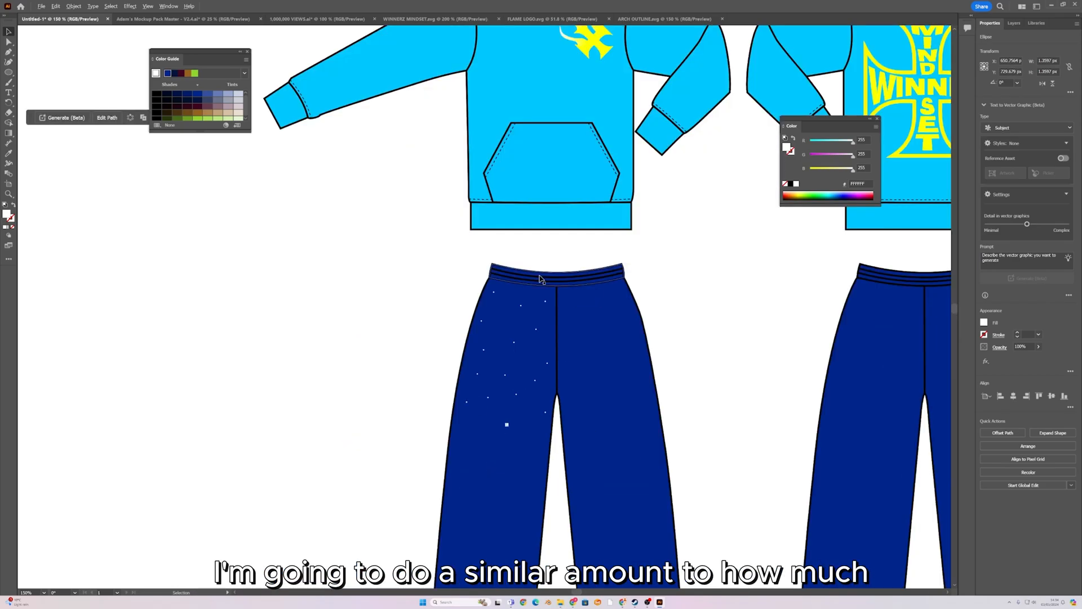
Continue scattering rhinestone circle copies randomly down the left-hand leg of the front sweatpants to just above the hem.
{"action": "left_click_drag", "start_coordinate": [530, 261], "coordinate": [531, 425]}
{"action": "left_click_drag", "start_coordinate": [532, 425], "coordinate": [531, 425]}
{"action": "left_click_drag", "start_coordinate": [487, 331], "coordinate": [428, 350]}
{"action": "left_click_drag", "start_coordinate": [428, 349], "coordinate": [428, 349]}
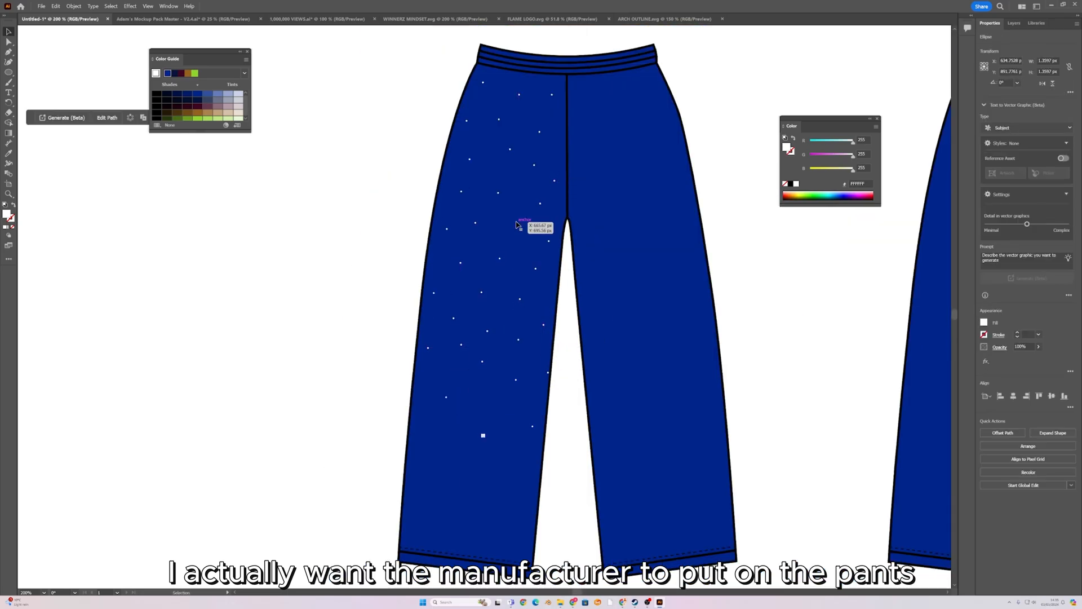
{"action": "scroll", "coordinate": [521, 219], "scroll_direction": "down", "scroll_amount": 2}
{"action": "scroll", "coordinate": [536, 363], "scroll_direction": "up", "scroll_amount": 2}
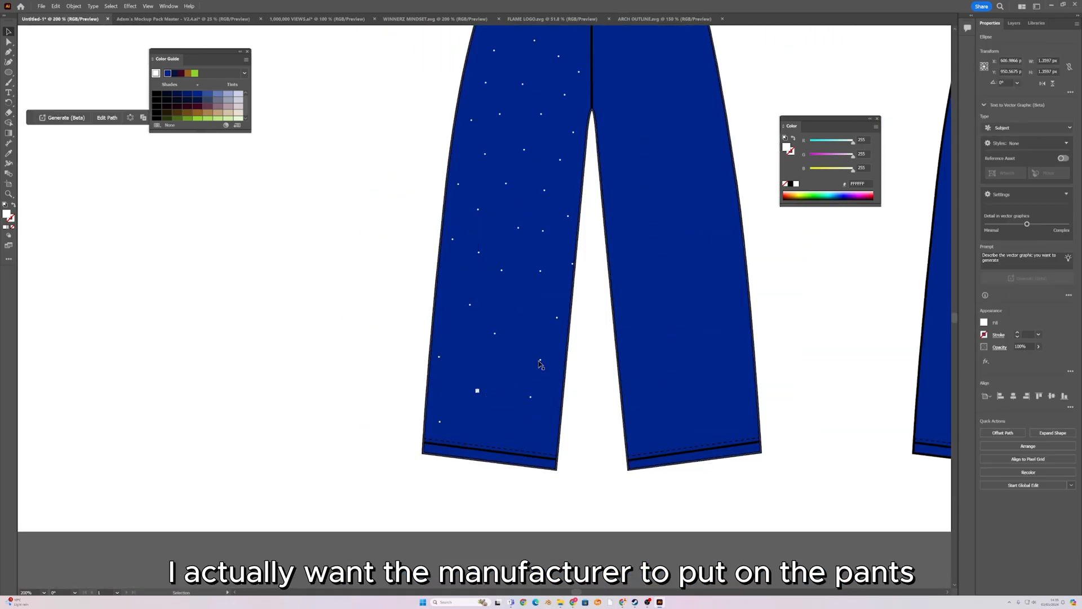
{"action": "scroll", "coordinate": [548, 371], "scroll_direction": "down", "scroll_amount": 2}
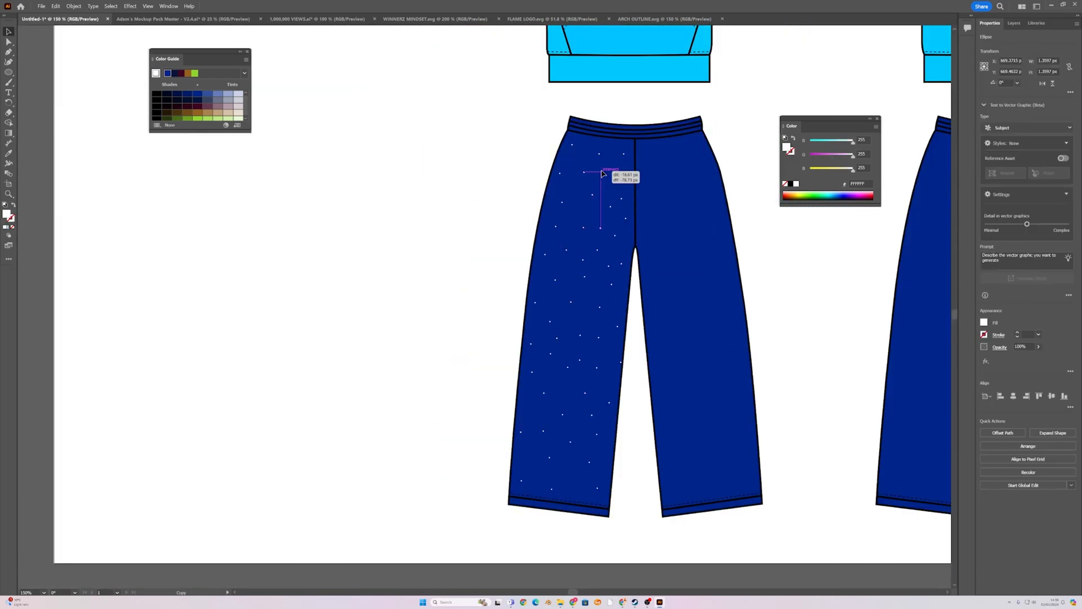
Fill the remaining gaps on the left-hand leg with more rhinestone copies and adjust the spacing near the lower leg.
{"action": "left_click_drag", "start_coordinate": [603, 173], "coordinate": [570, 438]}
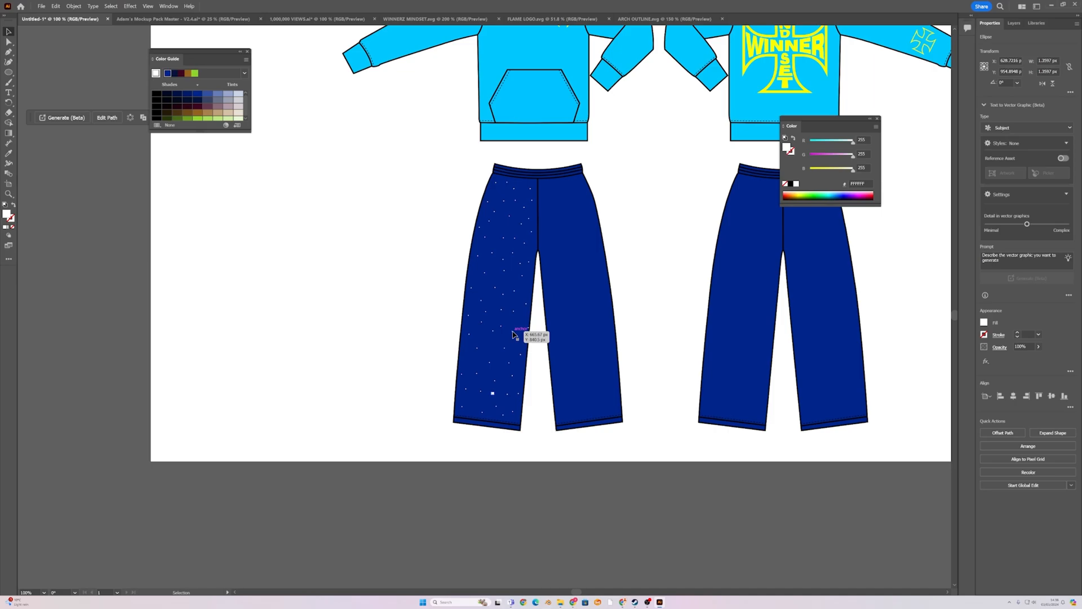
{"action": "left_click", "coordinate": [563, 273]}
{"action": "scroll", "coordinate": [563, 273], "scroll_direction": "up", "scroll_amount": 1}
{"action": "scroll", "coordinate": [563, 272], "scroll_direction": "down", "scroll_amount": 1}
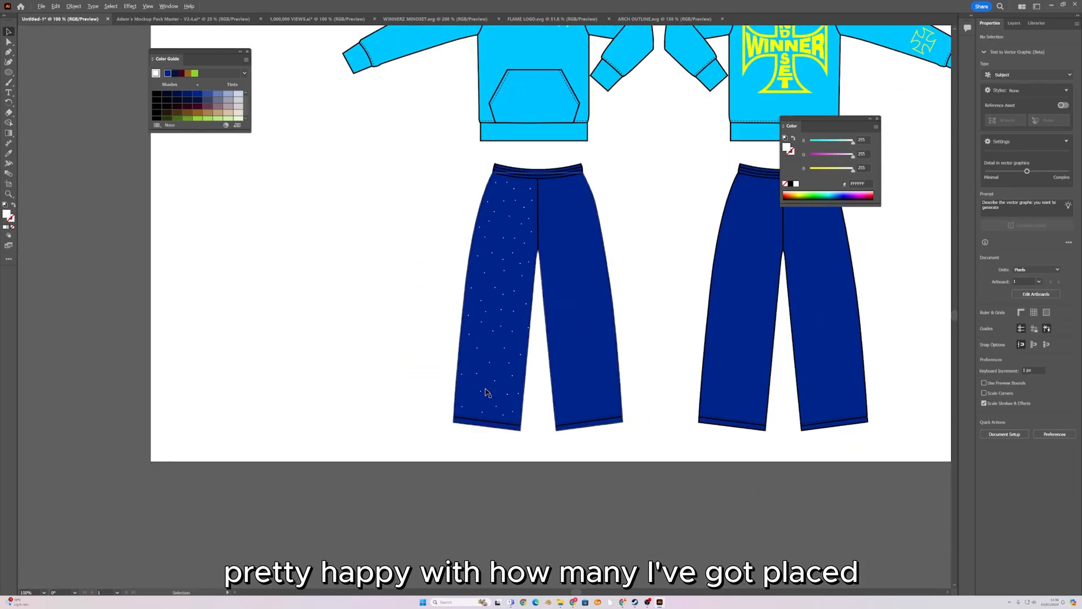
{"action": "left_click_drag", "start_coordinate": [481, 391], "coordinate": [475, 390]}
{"action": "left_click_drag", "start_coordinate": [513, 332], "coordinate": [466, 358]}
Select all the rhinestone circles on the left-hand leg, excluding the sweatpants base and the hem stitch lines from the selection.
{"action": "left_click_drag", "start_coordinate": [364, 161], "coordinate": [524, 467]}
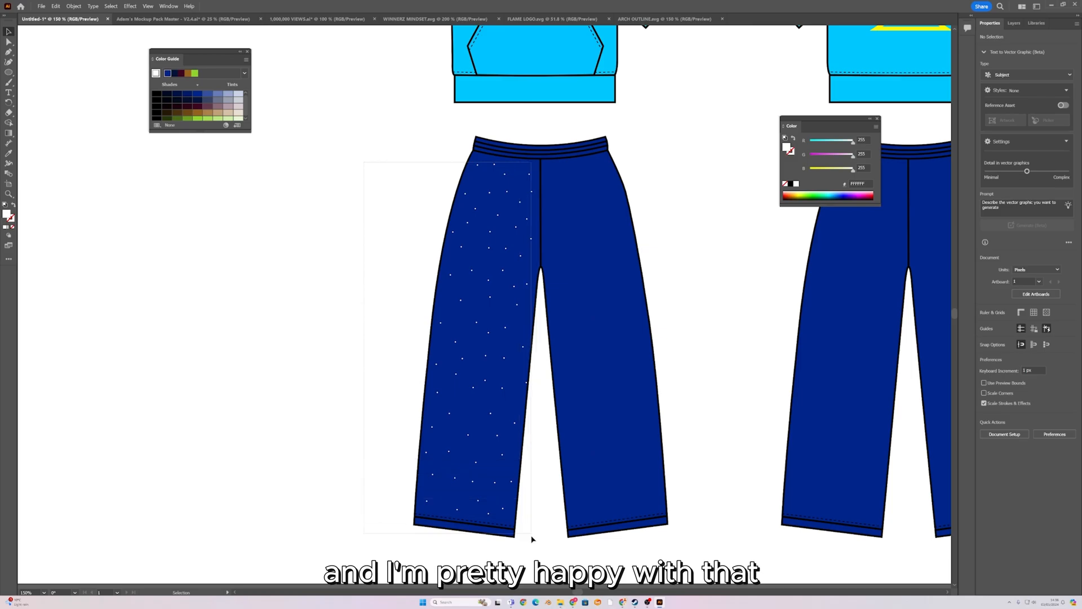
{"action": "left_click_drag", "start_coordinate": [534, 545], "coordinate": [427, 278]}
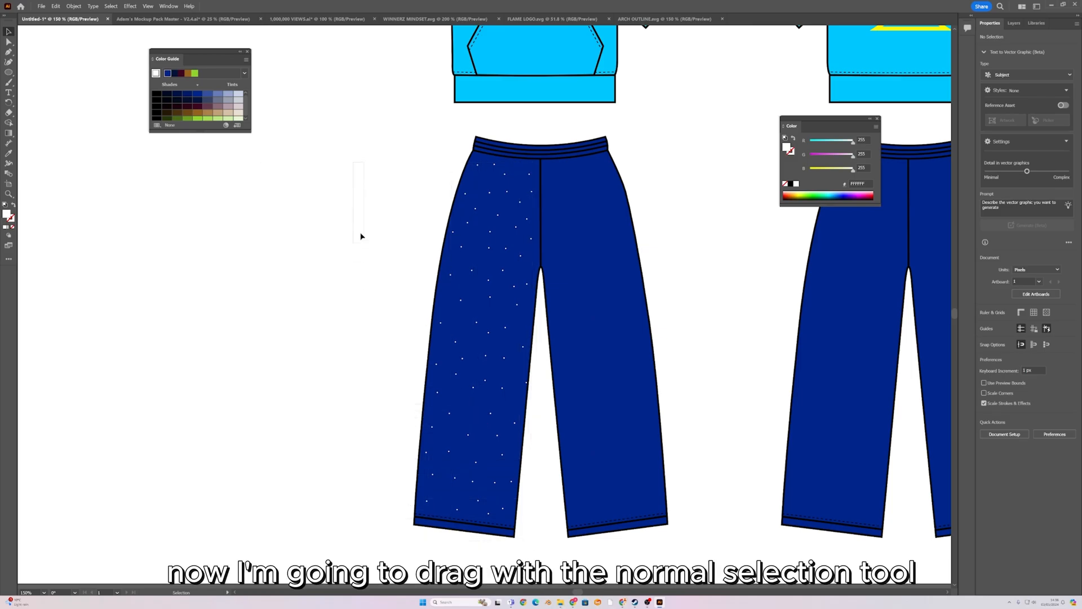
{"action": "left_click_drag", "start_coordinate": [361, 236], "coordinate": [538, 533]}
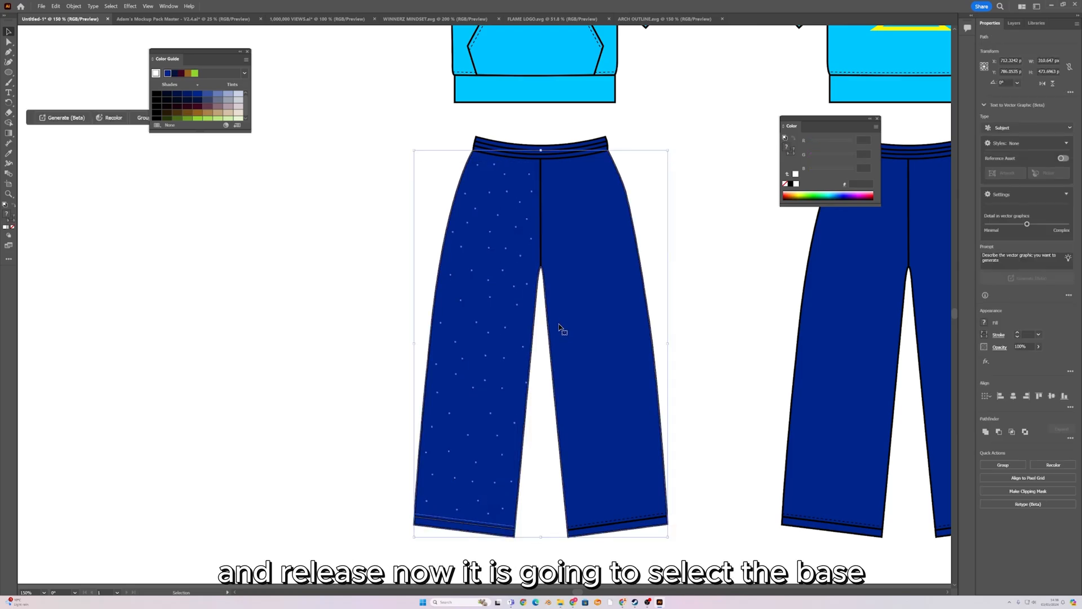
{"action": "scroll", "coordinate": [514, 534], "scroll_direction": "up", "scroll_amount": 5}
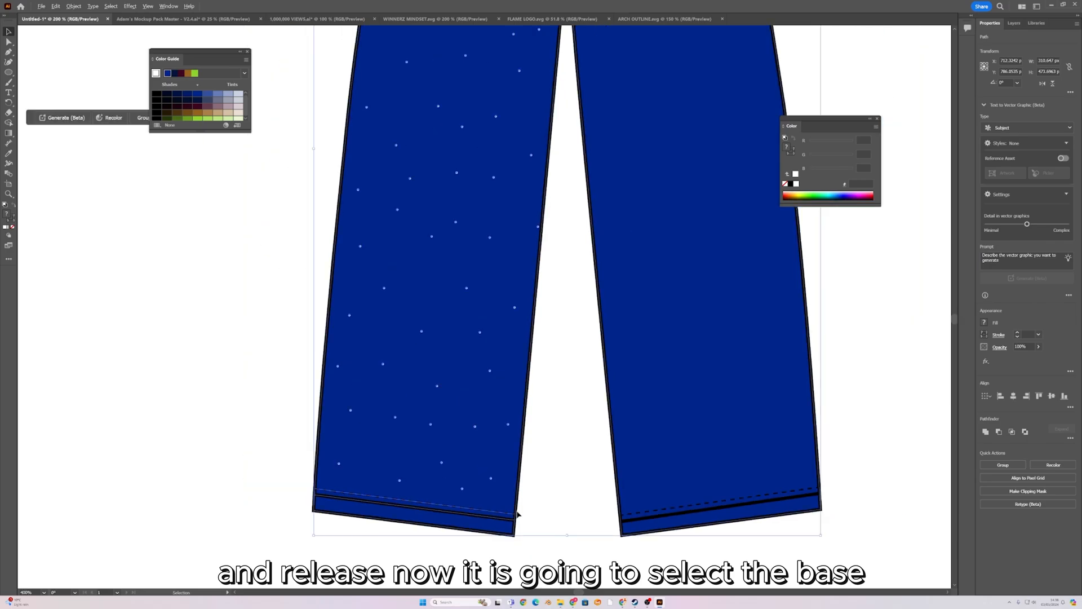
{"action": "scroll", "coordinate": [527, 492], "scroll_direction": "down", "scroll_amount": 2}
{"action": "scroll", "coordinate": [519, 499], "scroll_direction": "up", "scroll_amount": 2}
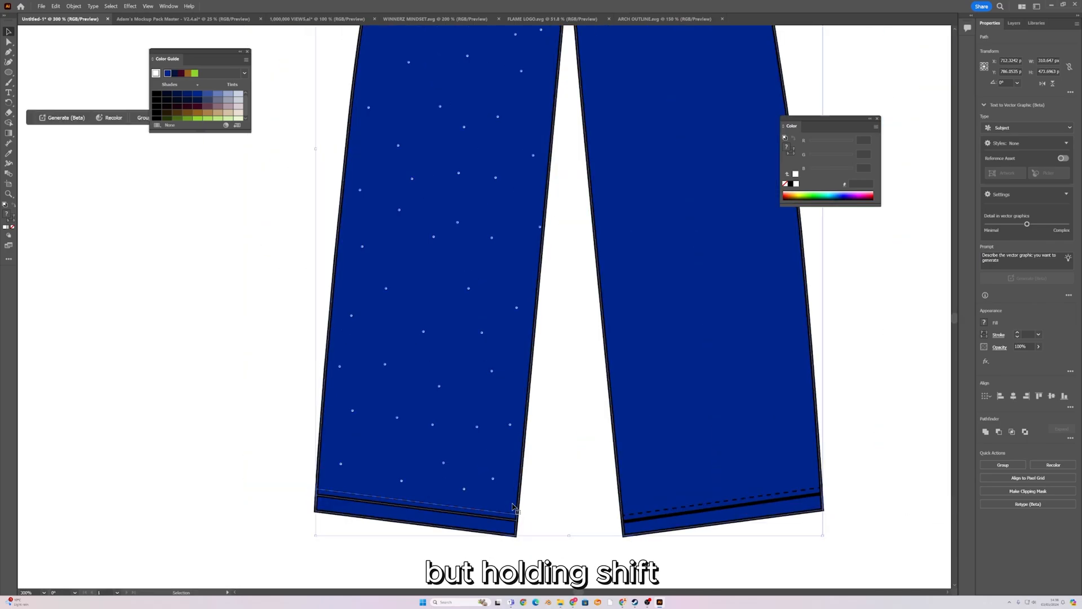
{"action": "left_click", "coordinate": [518, 507], "text": "shift"}
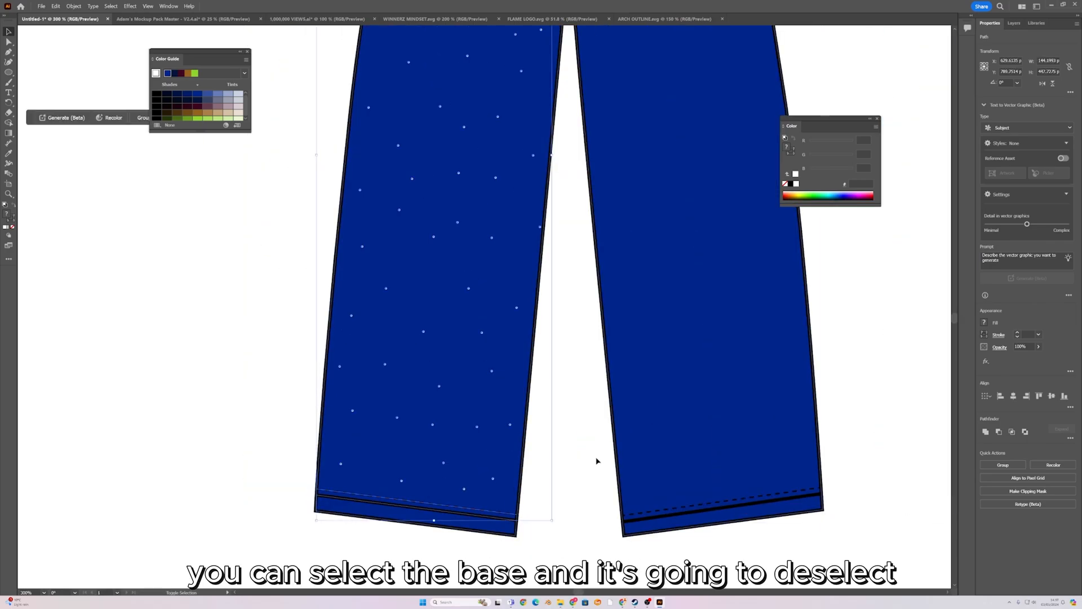
{"action": "scroll", "coordinate": [437, 520], "scroll_direction": "up", "scroll_amount": 1}
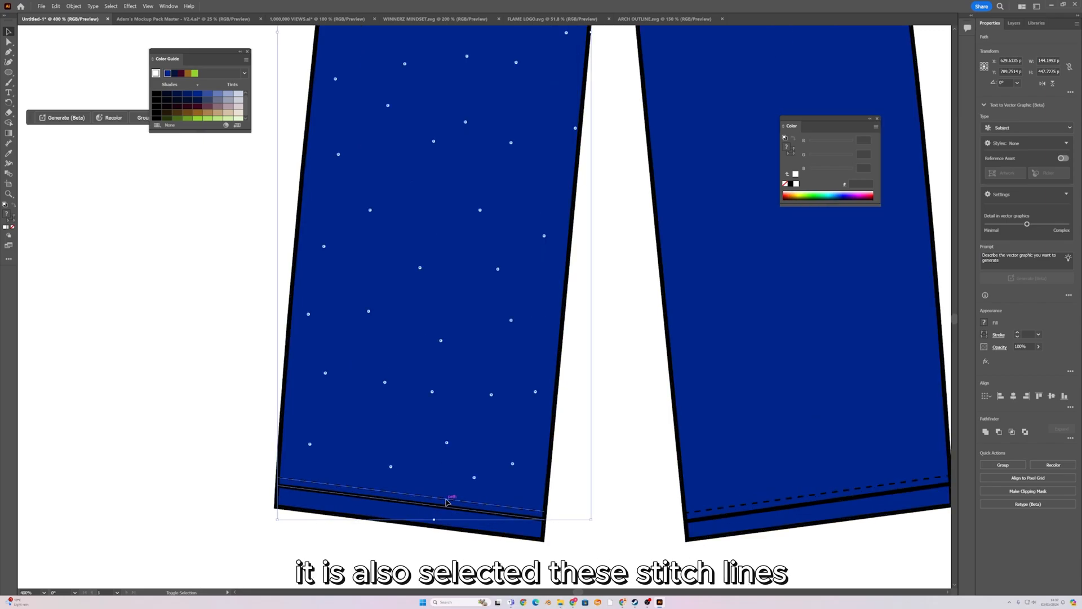
{"action": "left_click", "coordinate": [446, 499], "text": "shift"}
{"action": "left_click", "coordinate": [452, 509], "text": "shift"}
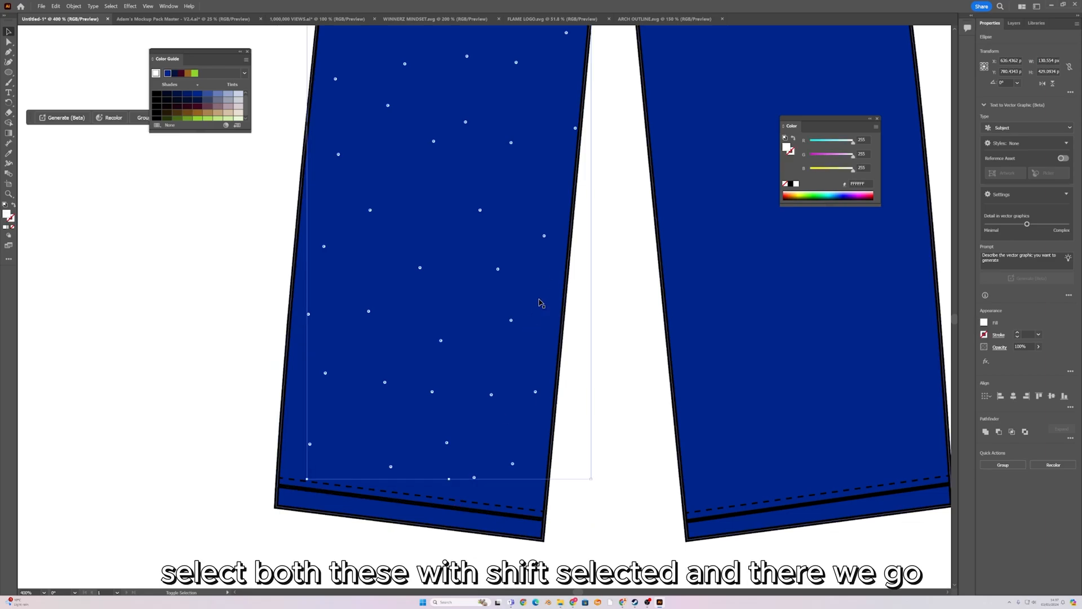
Group the selected rhinestone circles on the left-hand leg, moving the floating color guide and contextual bar out of the way.
{"action": "scroll", "coordinate": [553, 242], "scroll_direction": "down", "scroll_amount": 2}
{"action": "left_click_drag", "start_coordinate": [553, 241], "coordinate": [517, 376]}
{"action": "scroll", "coordinate": [524, 305], "scroll_direction": "down", "scroll_amount": 1}
{"action": "left_click_drag", "start_coordinate": [524, 306], "coordinate": [479, 298]}
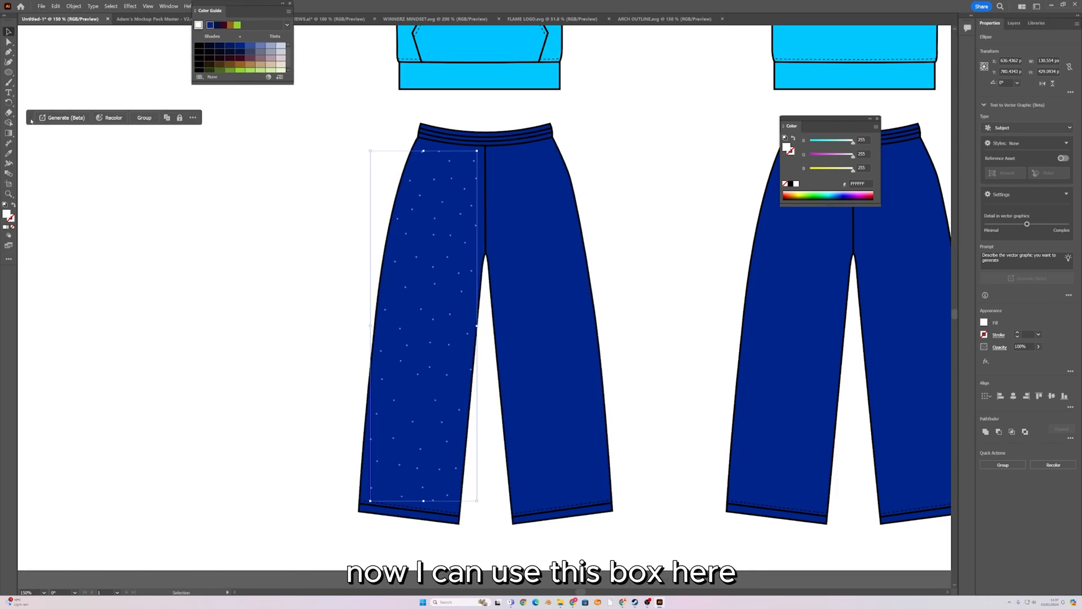
{"action": "left_click_drag", "start_coordinate": [31, 120], "coordinate": [189, 263]}
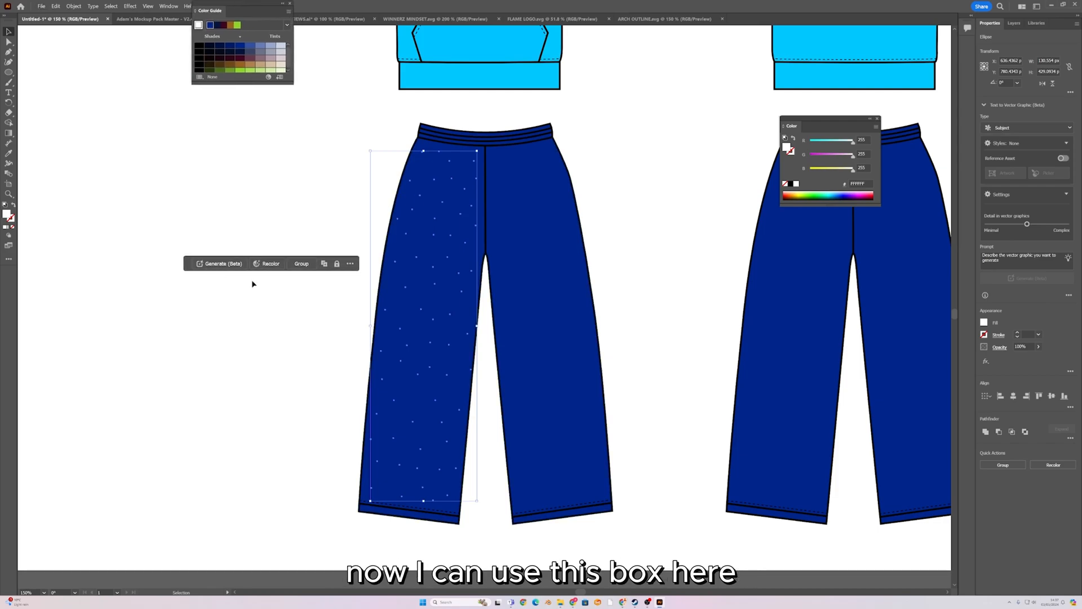
{"action": "right_click", "coordinate": [407, 234]}
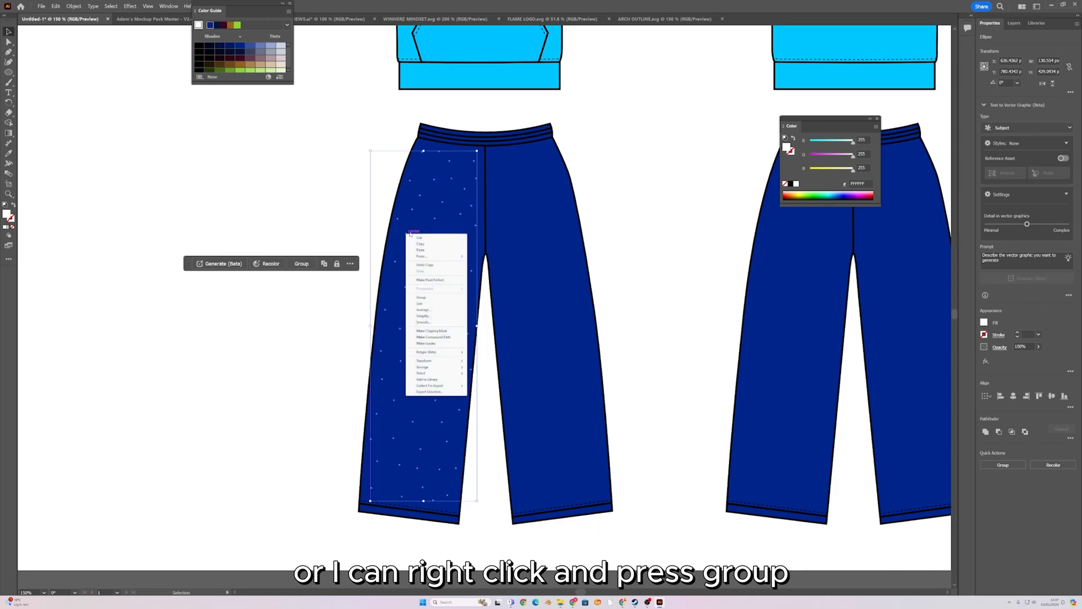
{"action": "left_click", "coordinate": [422, 297]}
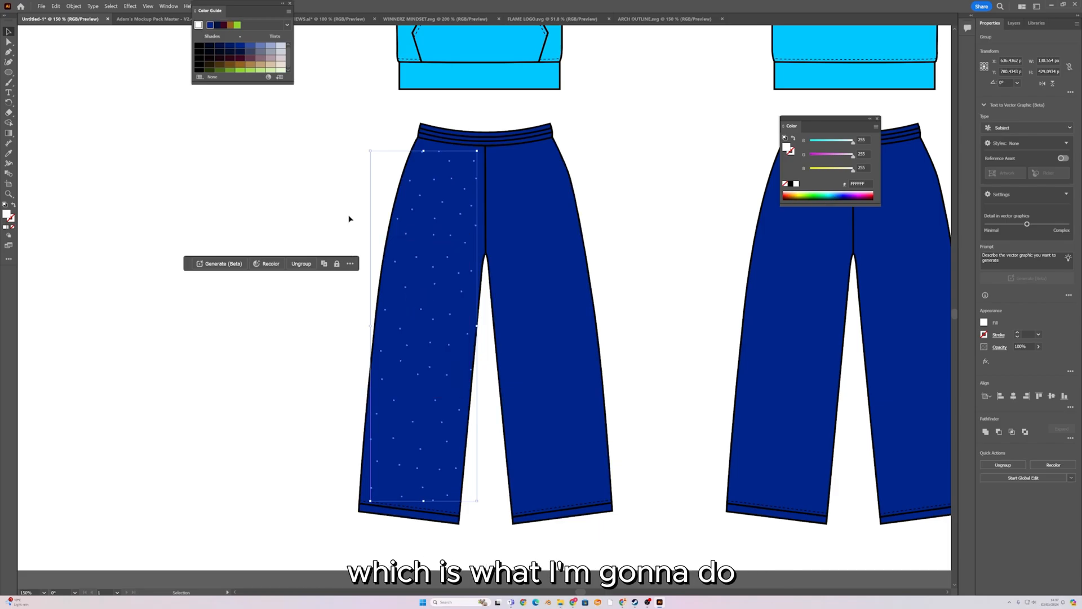
Place a copy of the rhinestone group, reflected about the vertical axis, on the right-hand leg of the front sweatpants.
{"action": "left_click_drag", "start_coordinate": [428, 295], "coordinate": [343, 298]}
{"action": "key", "text": "ctrl+z"}
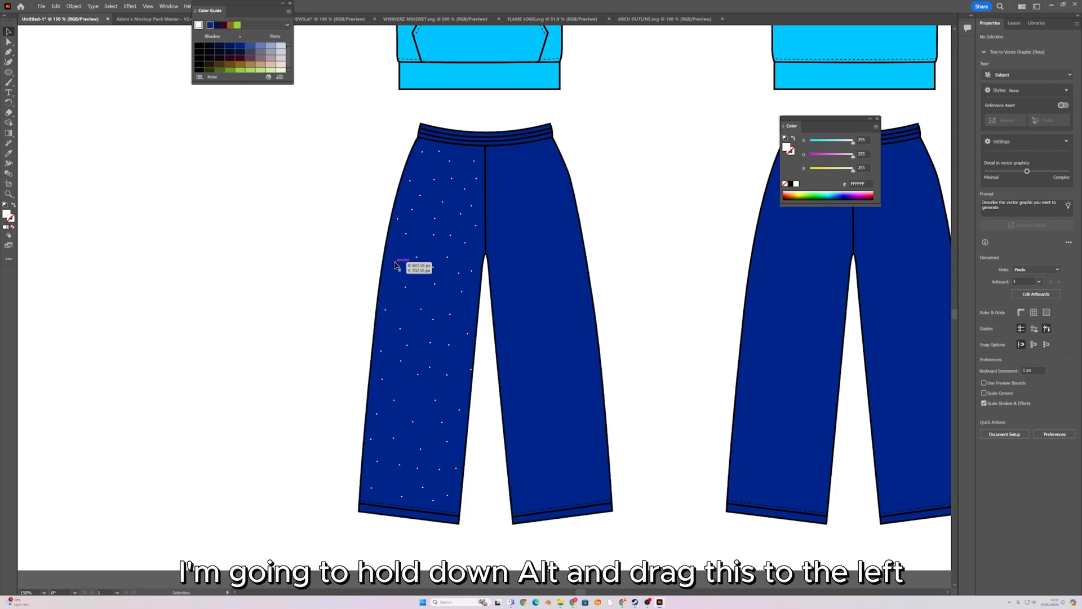
{"action": "left_click_drag", "start_coordinate": [395, 264], "coordinate": [507, 268]}
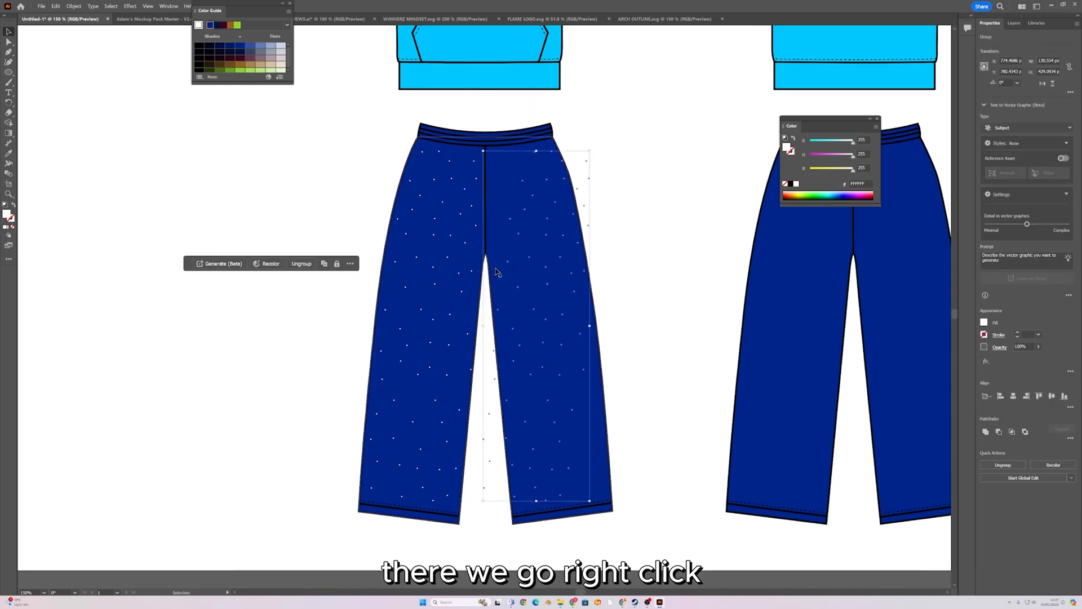
{"action": "right_click", "coordinate": [508, 263]}
{"action": "mouse_move", "coordinate": [550, 374]}
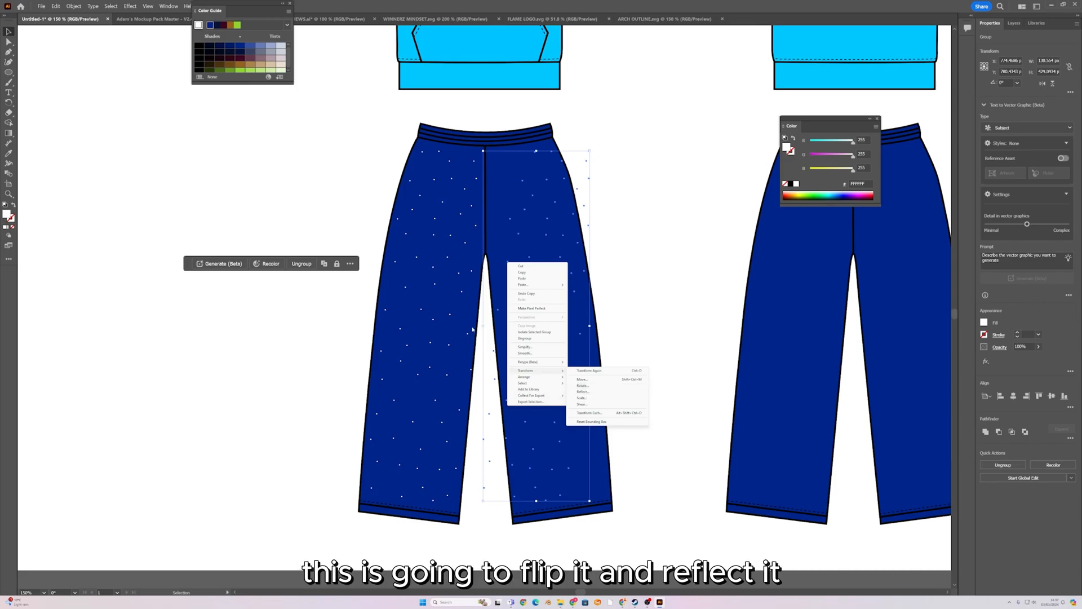
{"action": "left_click", "coordinate": [602, 392]}
{"action": "left_click_drag", "start_coordinate": [519, 229], "coordinate": [671, 236]}
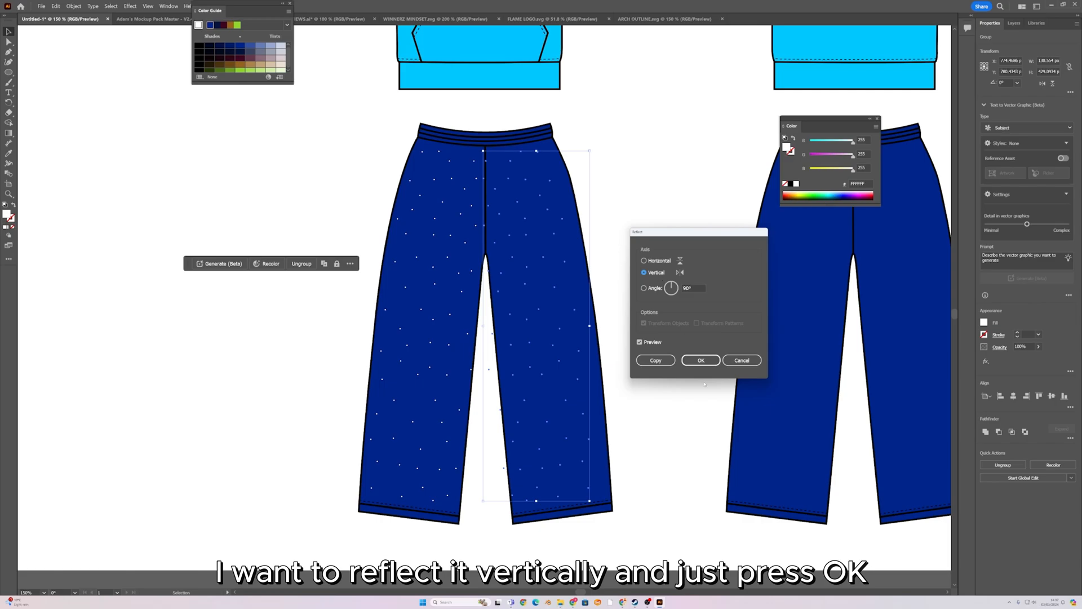
{"action": "left_click", "coordinate": [701, 360]}
{"action": "left_click_drag", "start_coordinate": [520, 206], "coordinate": [527, 204]}
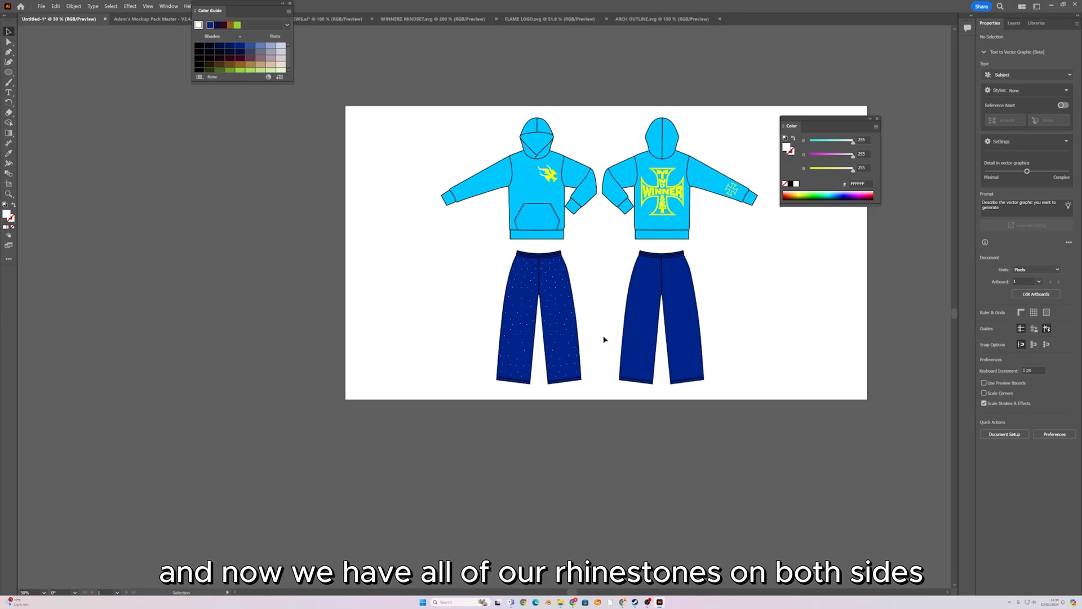
Group the rhinestones of both front legs and place a copy in the matching position on the back sweatpants.
{"action": "scroll", "coordinate": [564, 336], "scroll_direction": "up", "scroll_amount": 4}
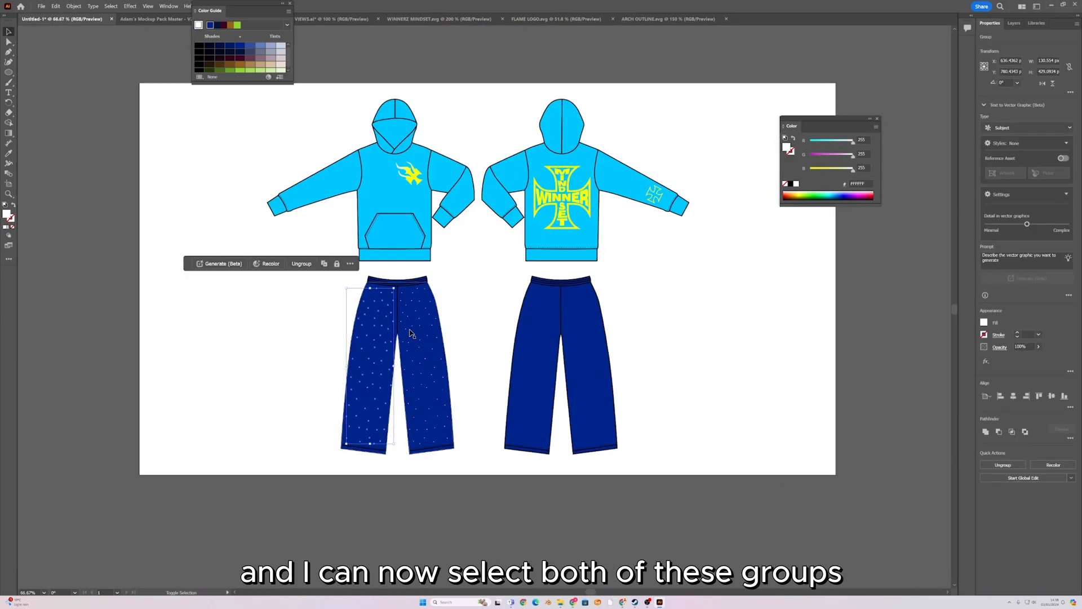
{"action": "left_click", "coordinate": [408, 333], "text": "shift"}
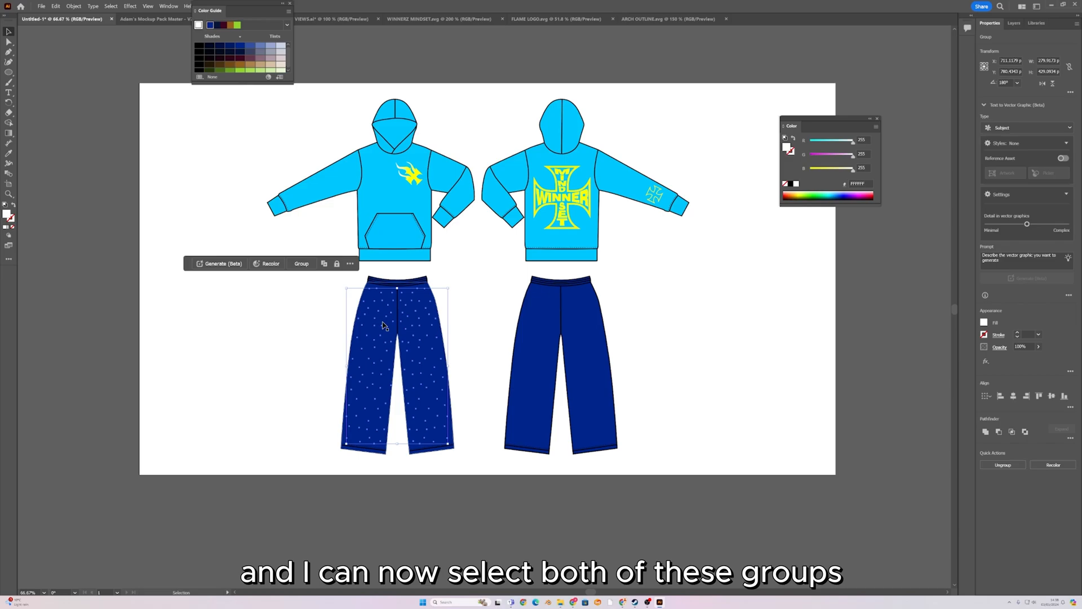
{"action": "left_click", "coordinate": [301, 263]}
{"action": "left_click_drag", "start_coordinate": [355, 336], "coordinate": [514, 344]}
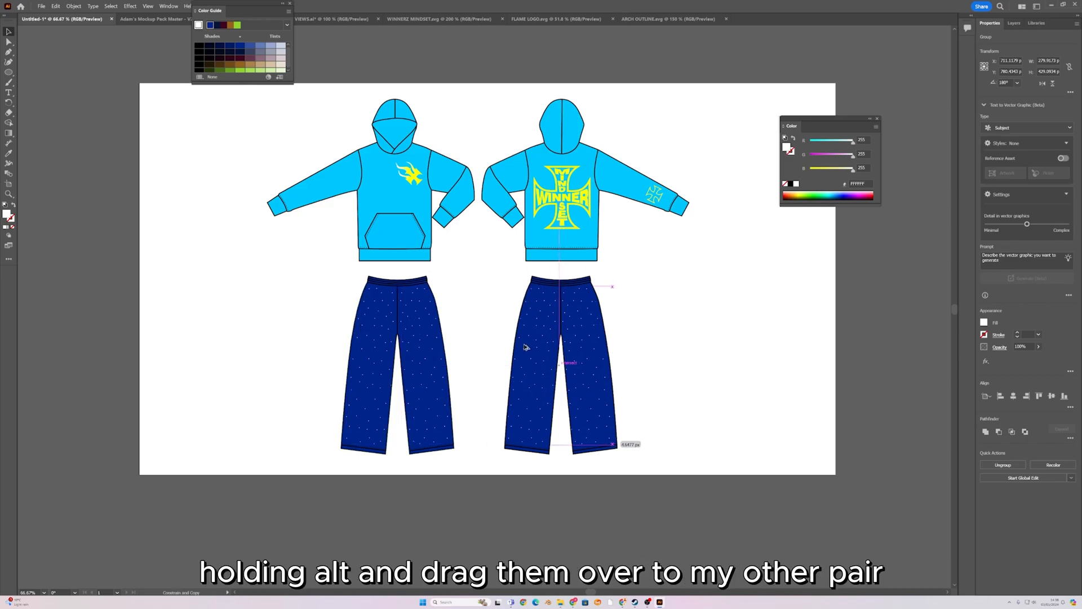
{"action": "left_click_drag", "start_coordinate": [524, 347], "coordinate": [526, 345]}
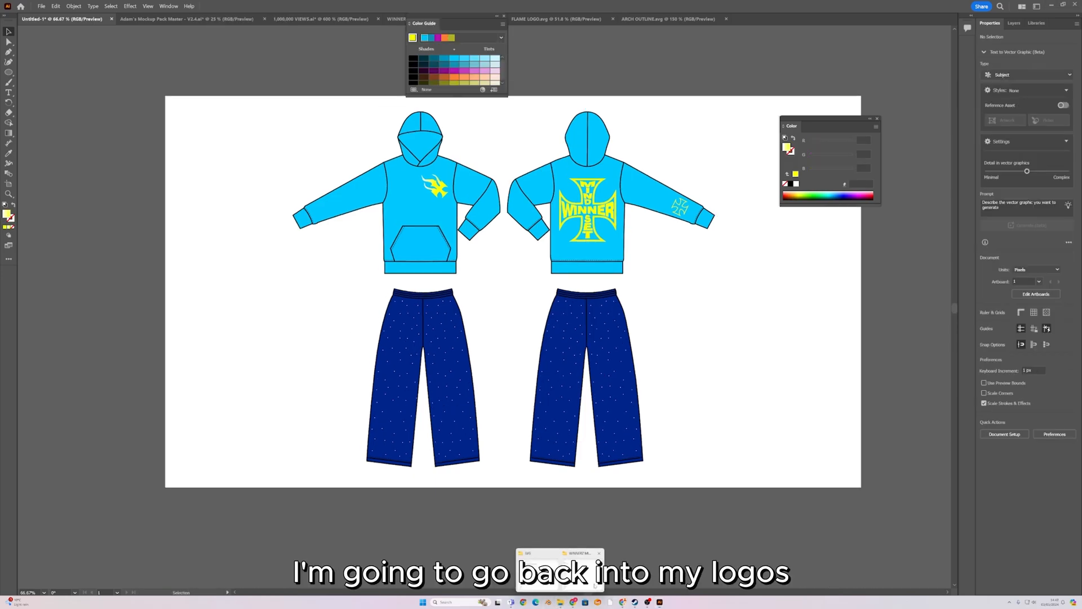
Open circle star.svg from the SVG logo folder and copy its circular flame logo into the mockup document.
{"action": "left_click", "coordinate": [560, 602]}
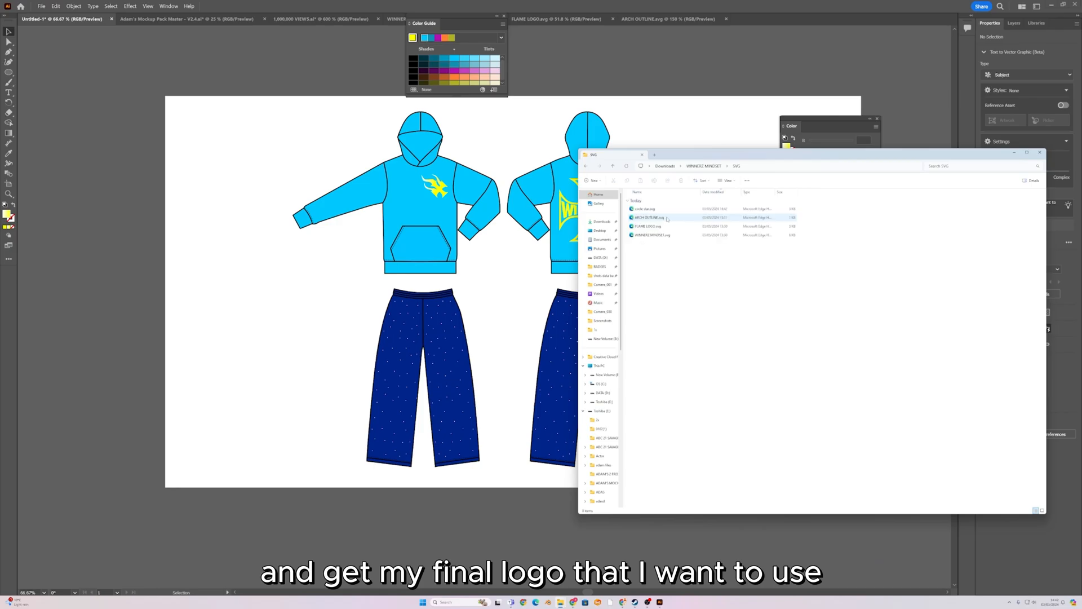
{"action": "left_click_drag", "start_coordinate": [645, 209], "coordinate": [515, 338]}
{"action": "key", "text": "ctrl+c"}
{"action": "left_click", "coordinate": [62, 20]}
{"action": "key", "text": "ctrl+v"}
Scale the circular flame logo to about 49 px wide and place it on the front sweatpants' upper right-hand leg.
{"action": "scroll", "coordinate": [484, 319], "scroll_direction": "up", "scroll_amount": 3}
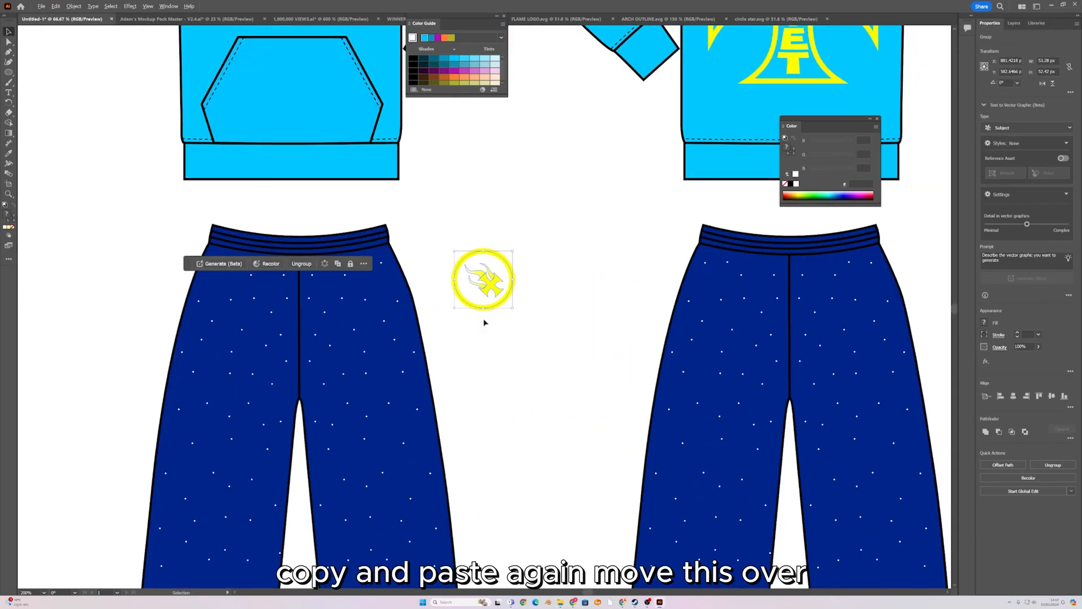
{"action": "scroll", "coordinate": [485, 319], "scroll_direction": "left", "scroll_amount": 1}
{"action": "left_click_drag", "start_coordinate": [552, 283], "coordinate": [489, 354]}
{"action": "scroll", "coordinate": [445, 361], "scroll_direction": "up", "scroll_amount": 1}
{"action": "scroll", "coordinate": [514, 345], "scroll_direction": "down", "scroll_amount": 2}
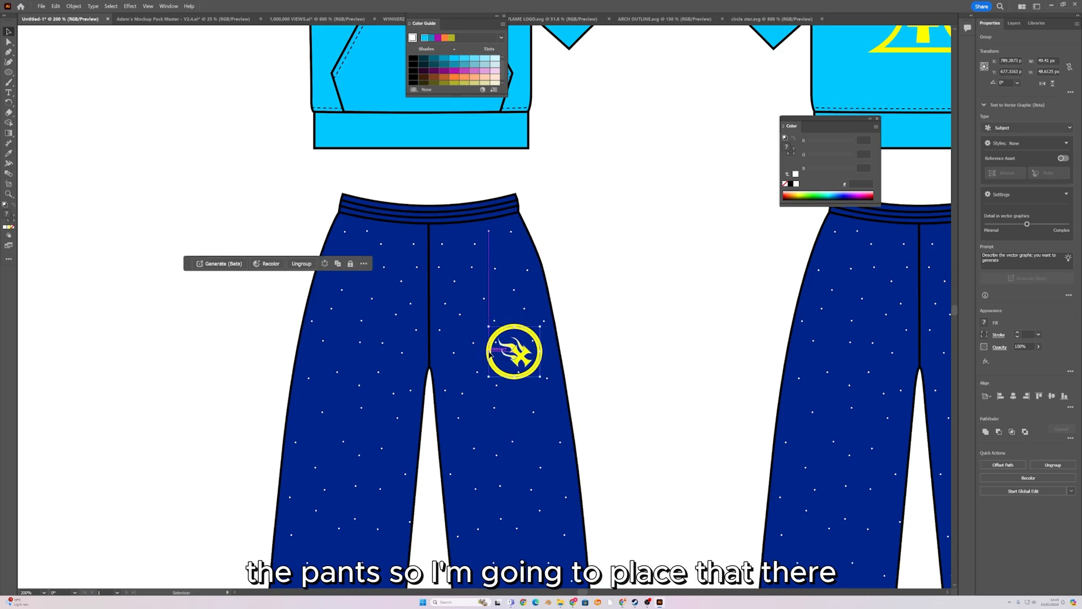
{"action": "left_click", "coordinate": [613, 330]}
{"action": "scroll", "coordinate": [613, 331], "scroll_direction": "down", "scroll_amount": 3}
{"action": "scroll", "coordinate": [621, 328], "scroll_direction": "up", "scroll_amount": 3}
{"action": "scroll", "coordinate": [580, 343], "scroll_direction": "up", "scroll_amount": 2}
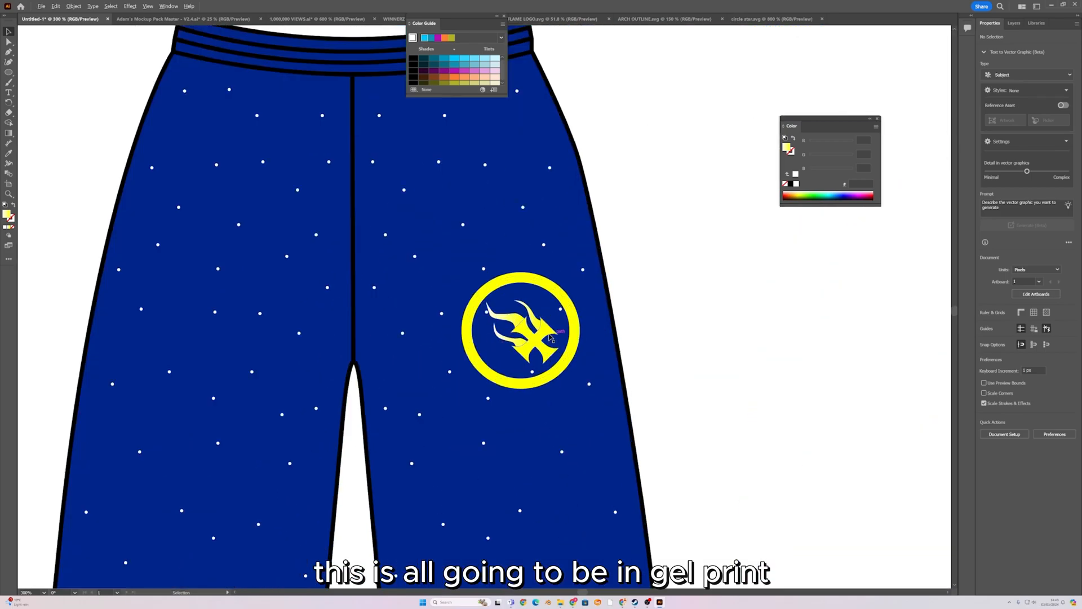
Move the circular flame logo slightly upward on the front sweatpants' right-hand leg.
{"action": "left_click", "coordinate": [536, 336]}
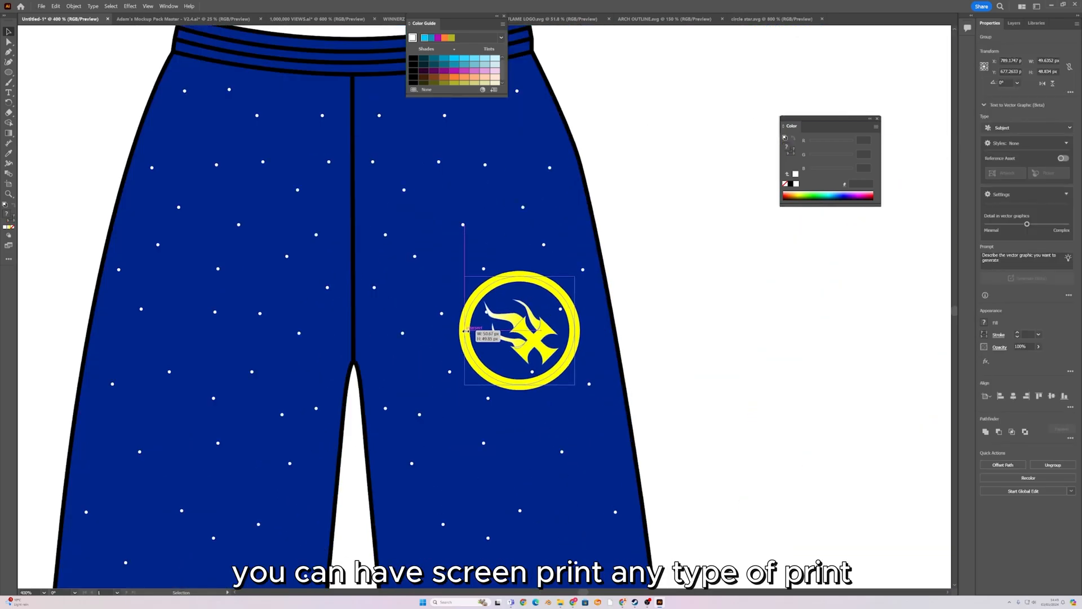
{"action": "left_click", "coordinate": [680, 336]}
{"action": "key", "text": "ctrl+0"}
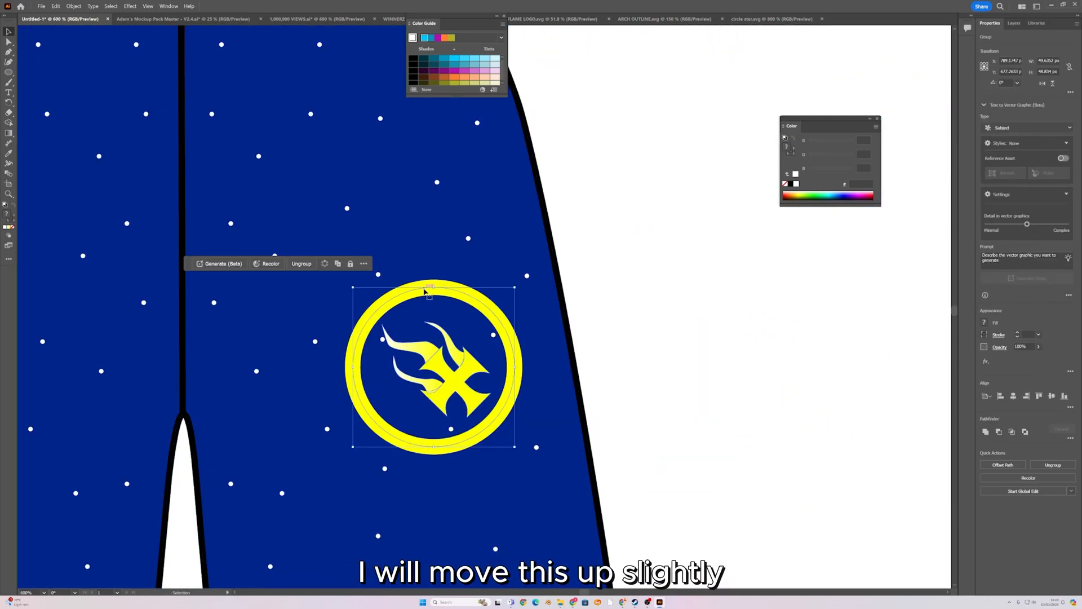
{"action": "left_click_drag", "start_coordinate": [426, 286], "coordinate": [415, 275]}
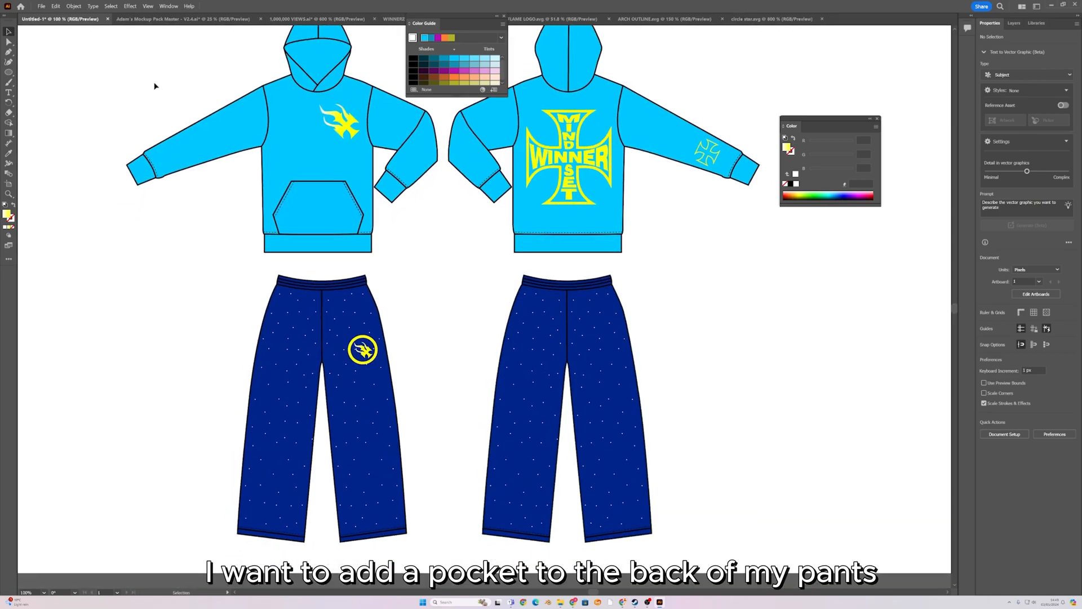
Copy the double square pocket from the Mockup Pack Master's modifiers and place it about 70 px wide on the back sweatpants' upper right-hand leg.
{"action": "left_click", "coordinate": [204, 19]}
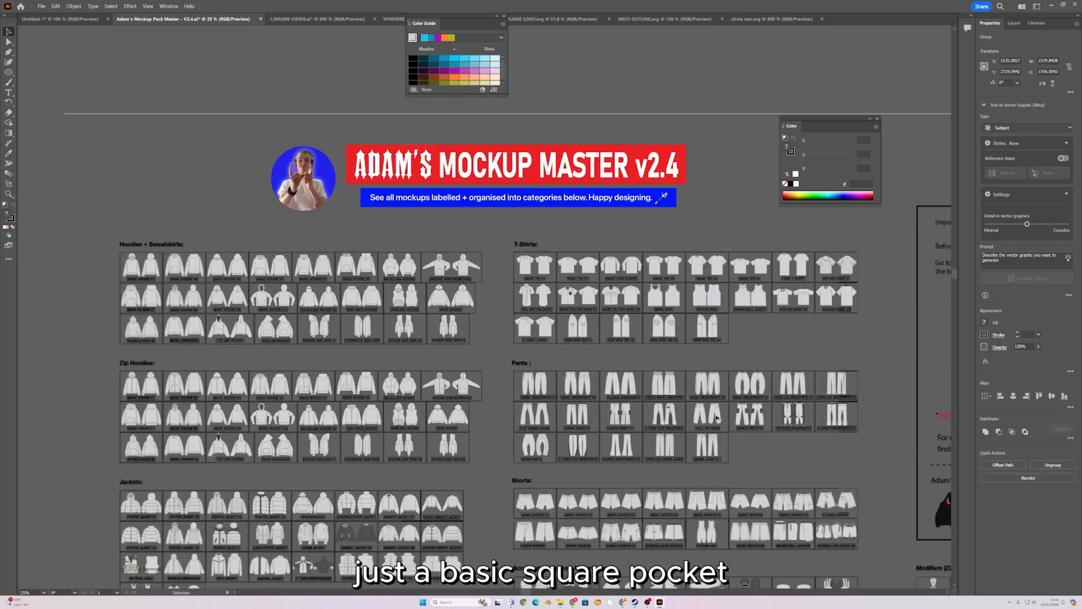
{"action": "left_click", "coordinate": [648, 245]}
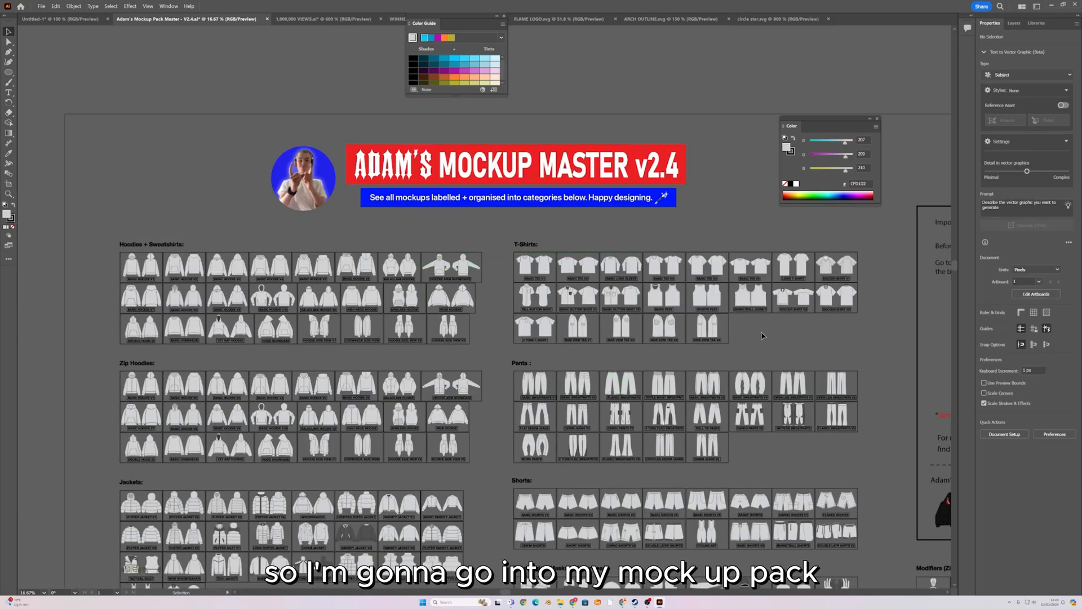
{"action": "scroll", "coordinate": [619, 270], "scroll_direction": "down", "scroll_amount": 3}
{"action": "scroll", "coordinate": [583, 390], "scroll_direction": "up", "scroll_amount": 3}
{"action": "scroll", "coordinate": [584, 390], "scroll_direction": "up", "scroll_amount": 1}
{"action": "left_click_drag", "start_coordinate": [584, 390], "coordinate": [444, 343]}
{"action": "scroll", "coordinate": [524, 364], "scroll_direction": "up", "scroll_amount": 1}
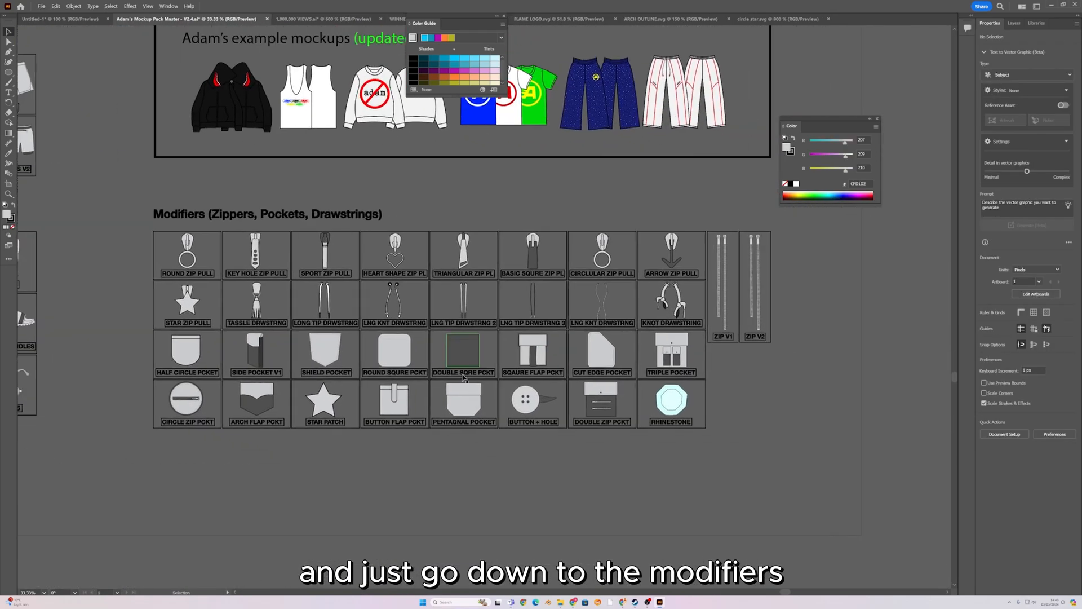
{"action": "left_click_drag", "start_coordinate": [362, 391], "coordinate": [393, 368]}
{"action": "scroll", "coordinate": [393, 368], "scroll_direction": "up", "scroll_amount": 1}
{"action": "scroll", "coordinate": [482, 362], "scroll_direction": "up", "scroll_amount": 4}
{"action": "scroll", "coordinate": [492, 374], "scroll_direction": "up", "scroll_amount": 1}
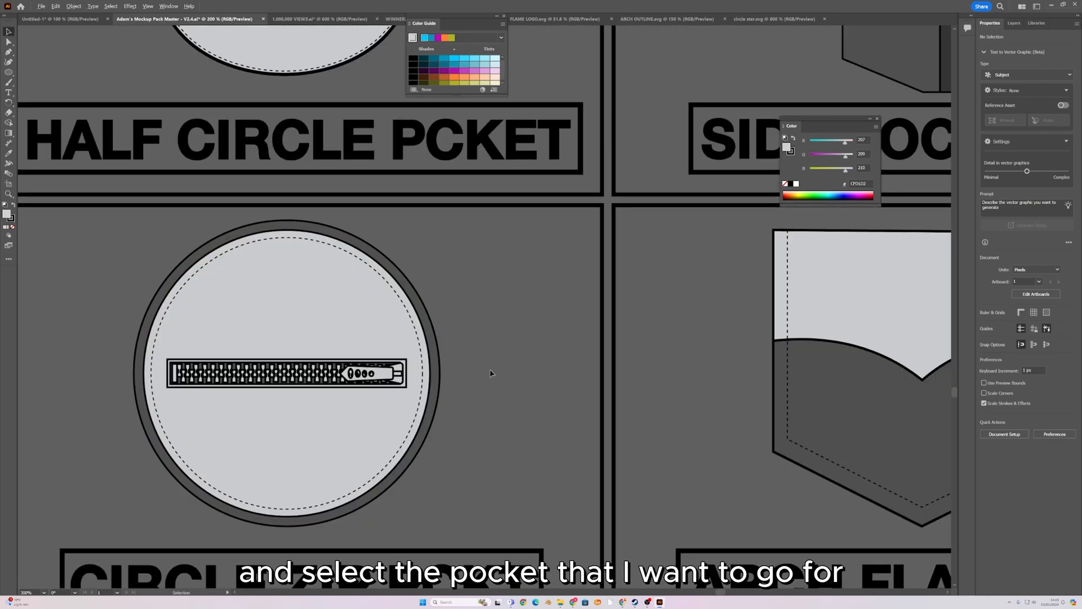
{"action": "scroll", "coordinate": [512, 353], "scroll_direction": "down", "scroll_amount": 1}
{"action": "left_click_drag", "start_coordinate": [611, 336], "coordinate": [444, 355]}
{"action": "scroll", "coordinate": [444, 355], "scroll_direction": "down", "scroll_amount": 2}
{"action": "left_click_drag", "start_coordinate": [627, 312], "coordinate": [471, 291]}
{"action": "scroll", "coordinate": [471, 291], "scroll_direction": "up", "scroll_amount": 1}
{"action": "left_click", "coordinate": [471, 291]}
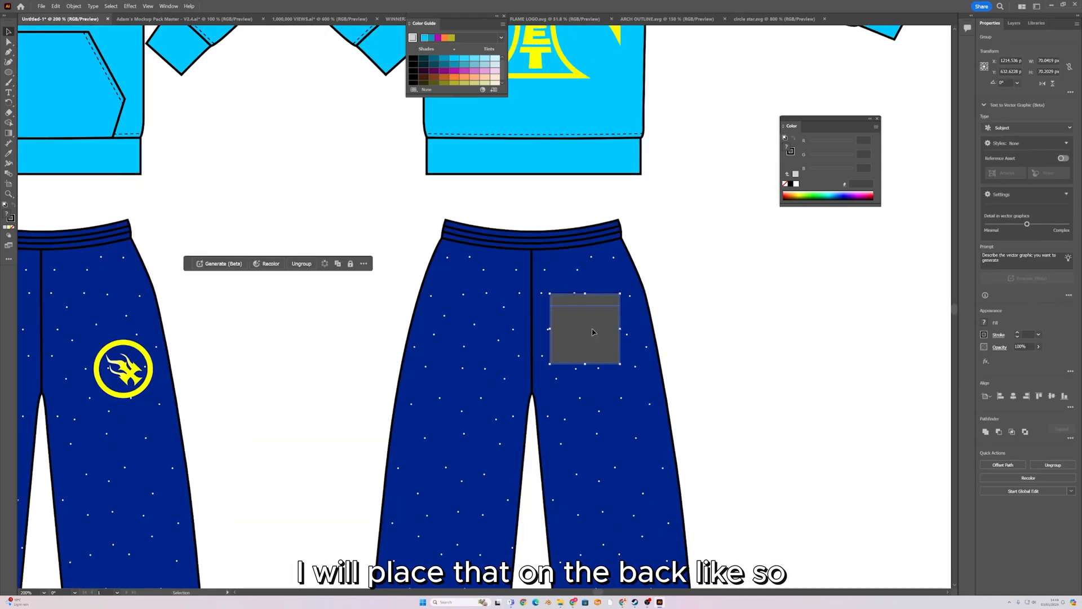
{"action": "left_click_drag", "start_coordinate": [617, 332], "coordinate": [624, 342]}
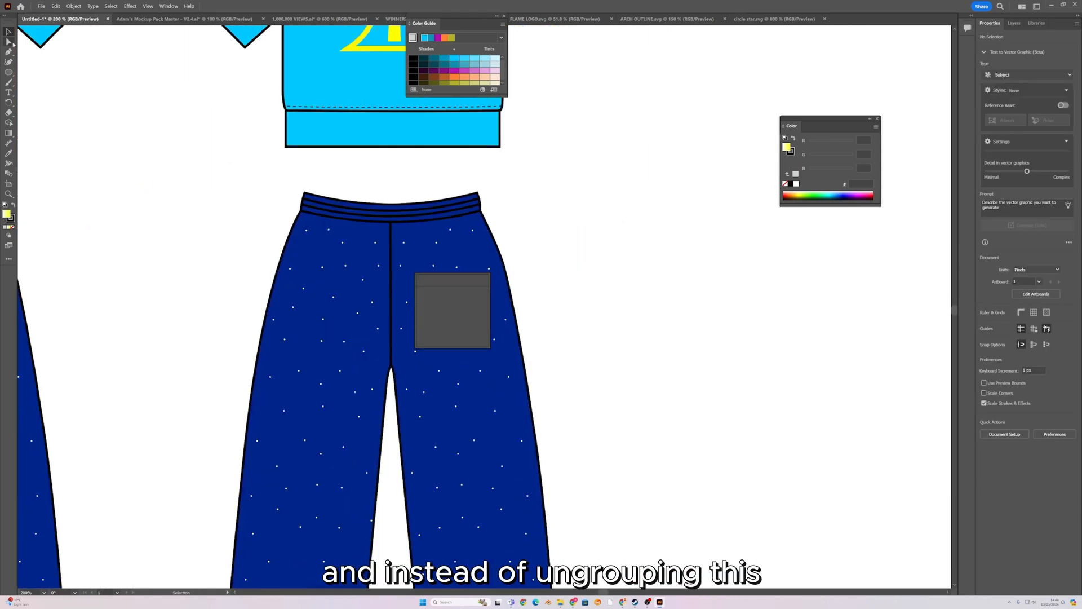
Recolour only the pocket's back layer with the sweatpants' navy fill (#002489) and black outline, keeping the pocket grouped.
{"action": "left_click", "coordinate": [9, 41]}
{"action": "scroll", "coordinate": [467, 334], "scroll_direction": "up", "scroll_amount": 2}
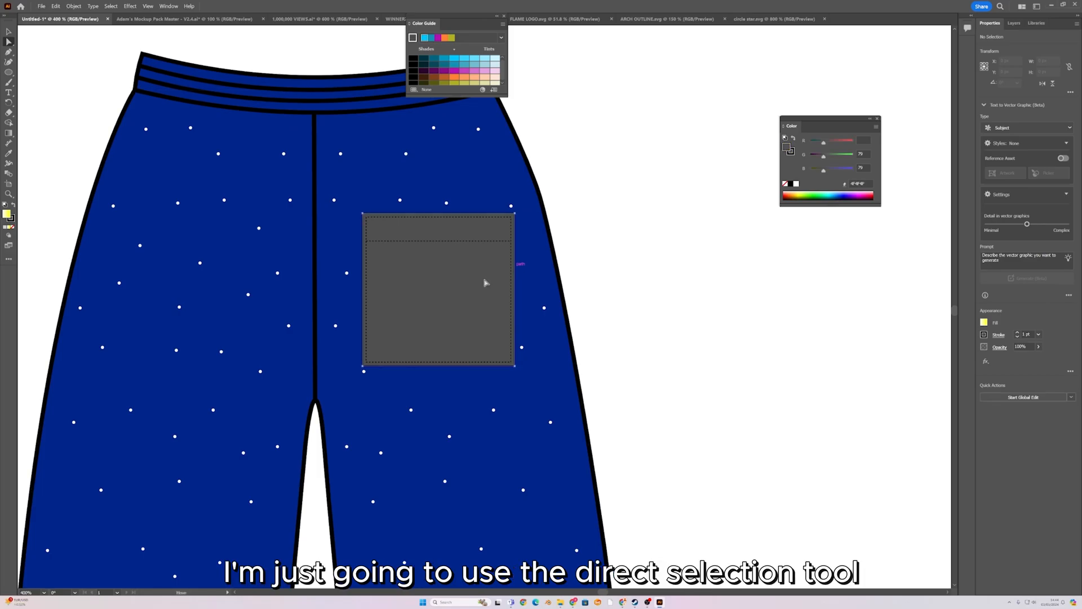
{"action": "left_click", "coordinate": [361, 285]}
{"action": "scroll", "coordinate": [367, 290], "scroll_direction": "down", "scroll_amount": 5}
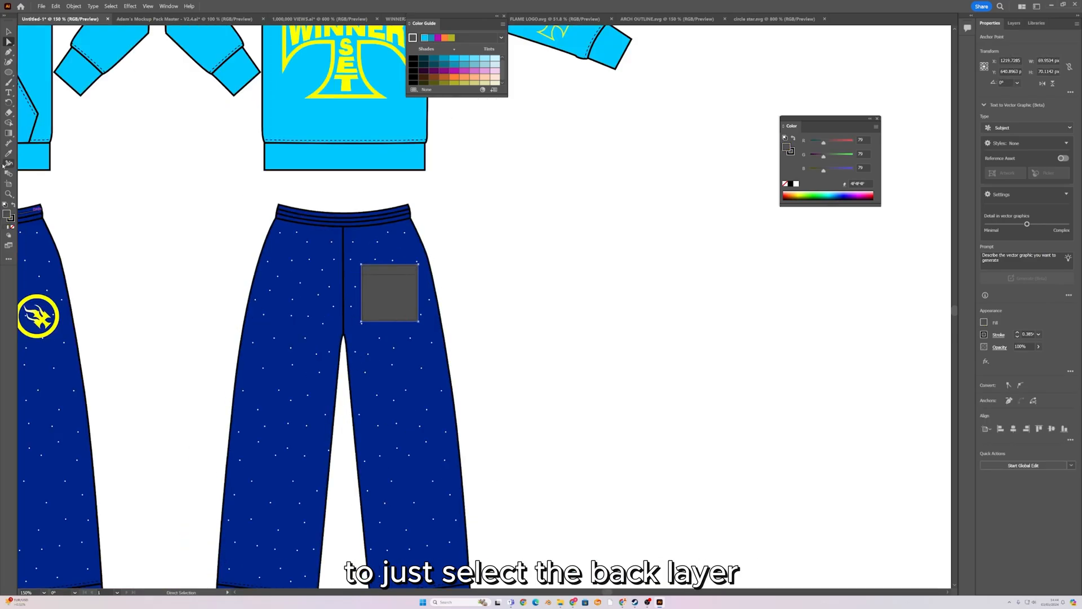
{"action": "scroll", "coordinate": [227, 239], "scroll_direction": "up", "scroll_amount": 2}
{"action": "left_click", "coordinate": [326, 265]}
{"action": "key", "text": "v"}
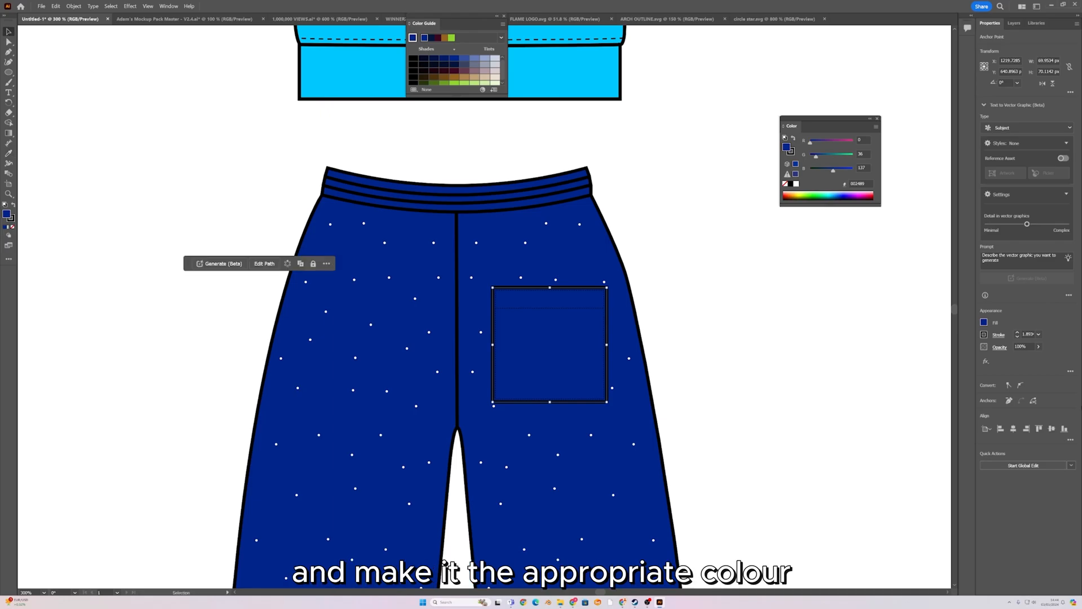
{"action": "left_click", "coordinate": [790, 312]}
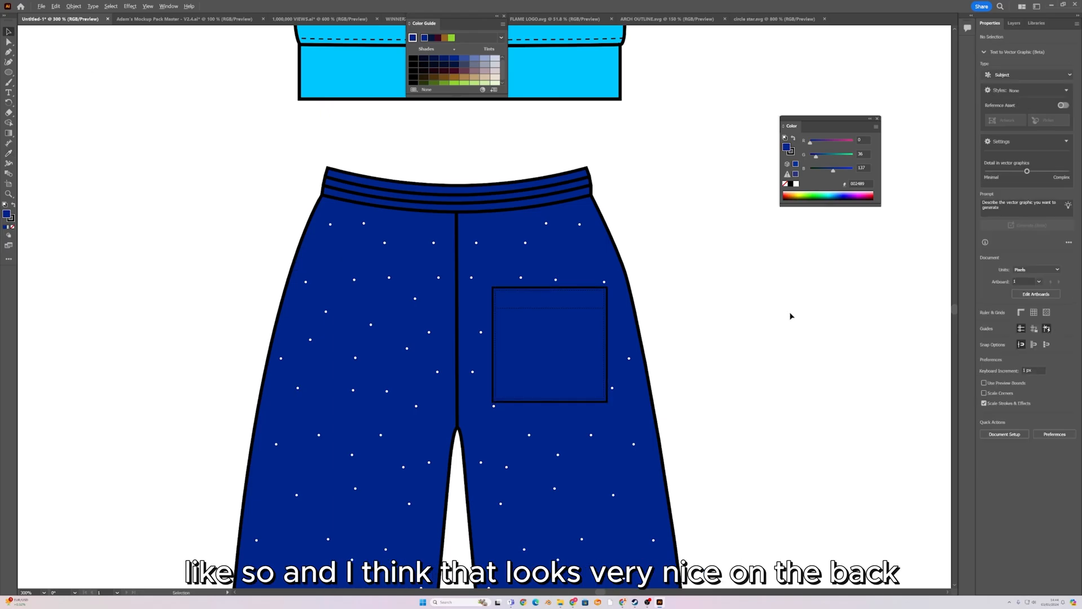
Add the text "winnerz mindset" on the blank area beside the back sweatpants.
{"action": "scroll", "coordinate": [791, 314], "scroll_direction": "down", "scroll_amount": 2}
{"action": "scroll", "coordinate": [721, 307], "scroll_direction": "down", "scroll_amount": 2}
{"action": "scroll", "coordinate": [702, 311], "scroll_direction": "up", "scroll_amount": 8}
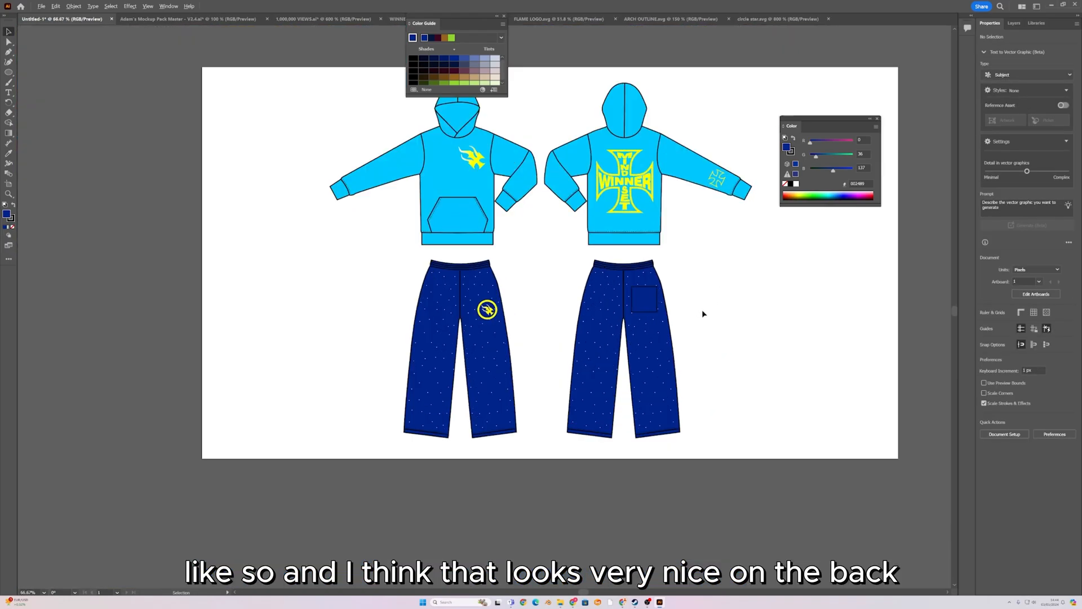
{"action": "scroll", "coordinate": [623, 280], "scroll_direction": "down", "scroll_amount": 5}
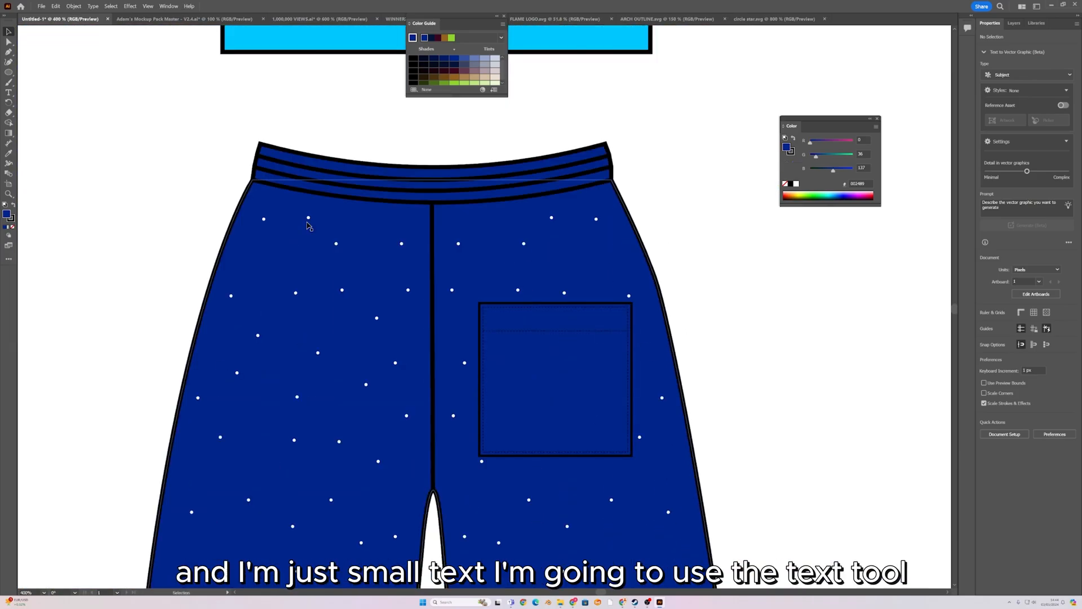
{"action": "scroll", "coordinate": [516, 347], "scroll_direction": "up", "scroll_amount": 1}
{"action": "left_click_drag", "start_coordinate": [515, 348], "coordinate": [430, 302]}
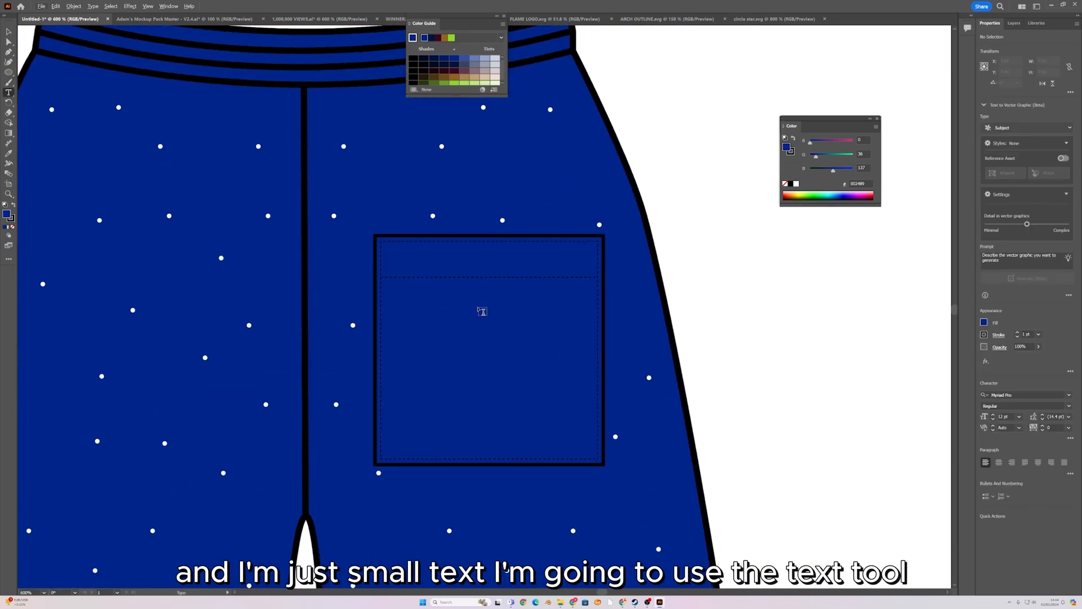
{"action": "scroll", "coordinate": [519, 309], "scroll_direction": "down", "scroll_amount": 1}
{"action": "left_click_drag", "start_coordinate": [575, 323], "coordinate": [497, 333]}
{"action": "left_click", "coordinate": [604, 296]}
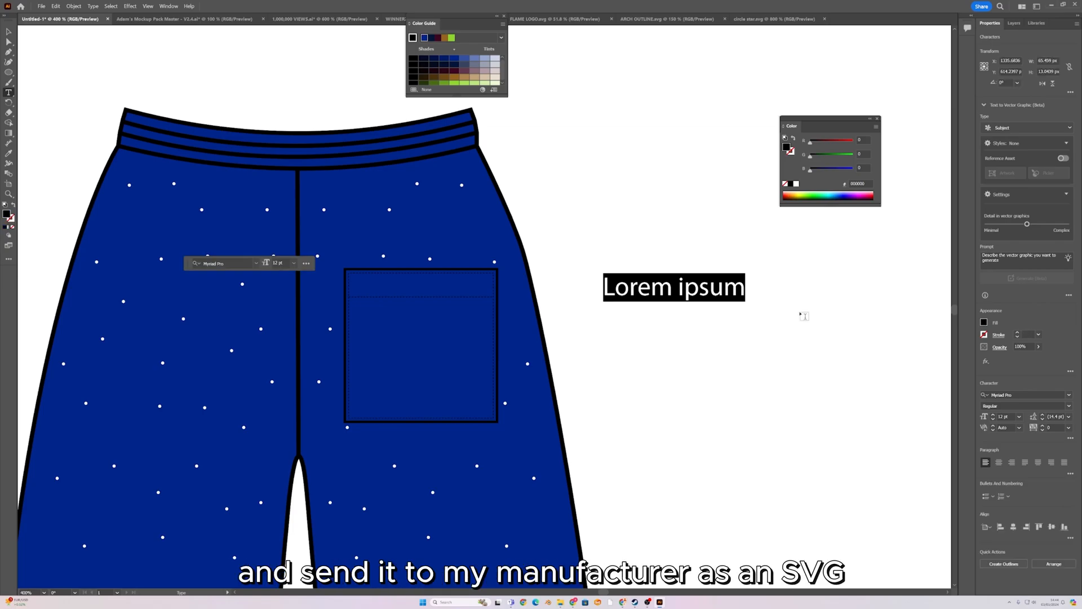
{"action": "key", "text": "BackSpace"}
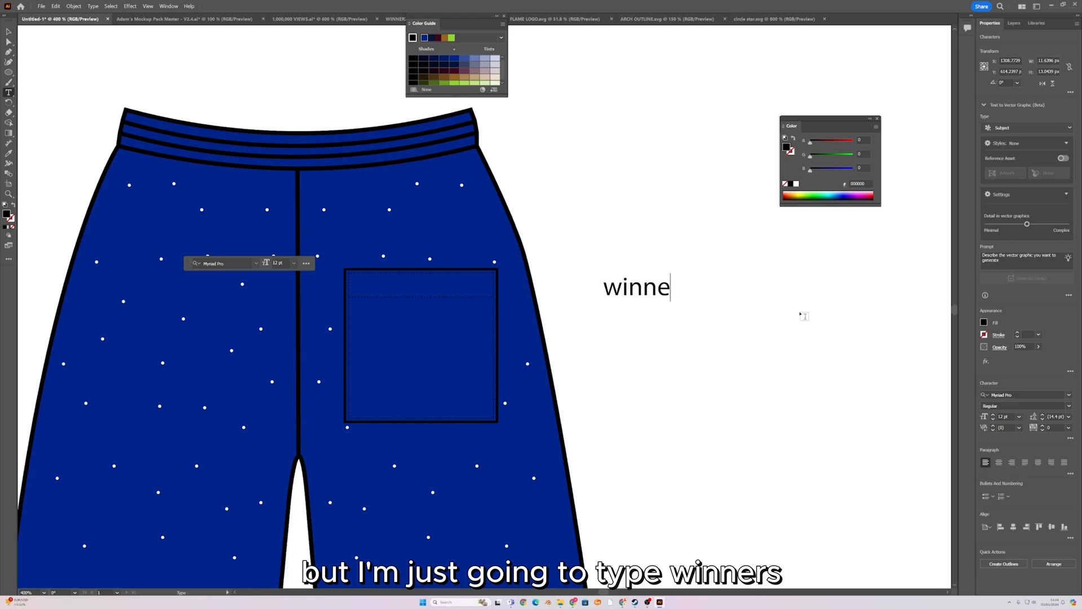
{"action": "type", "text": "winnerz windset"}
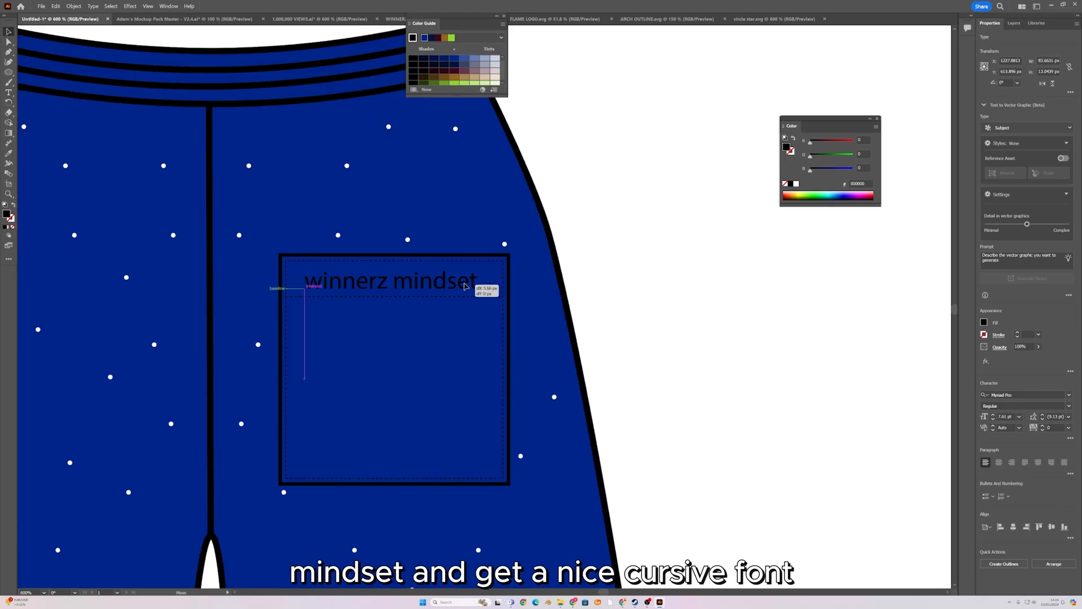
Shrink the text to fit inside the pocket's upper stitched band and set its font to Commercial Script BT.
{"action": "left_click_drag", "start_coordinate": [478, 291], "coordinate": [480, 291]}
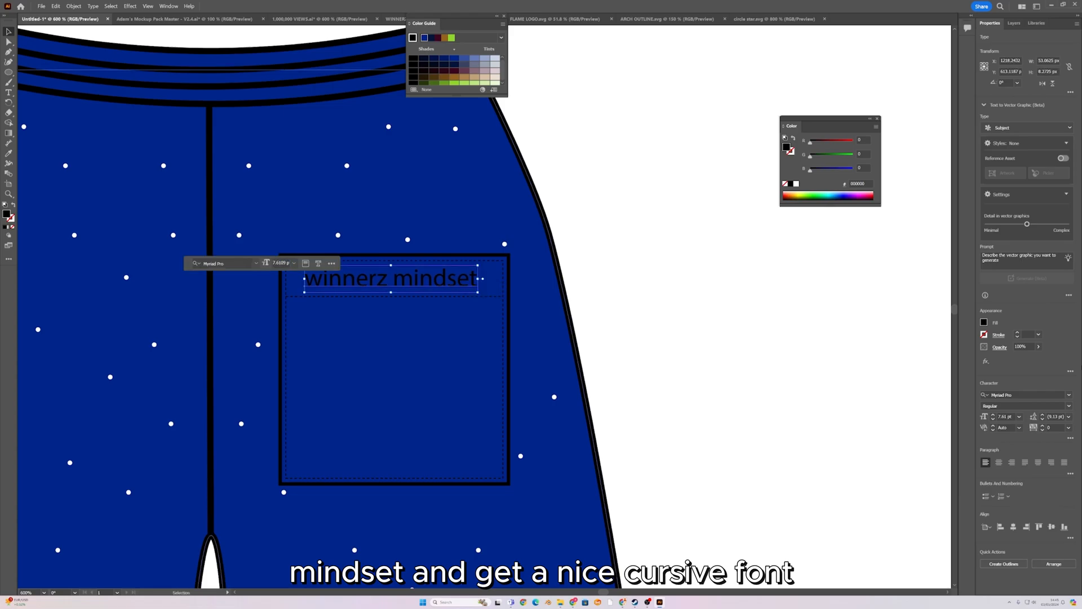
{"action": "left_click", "coordinate": [1068, 395]}
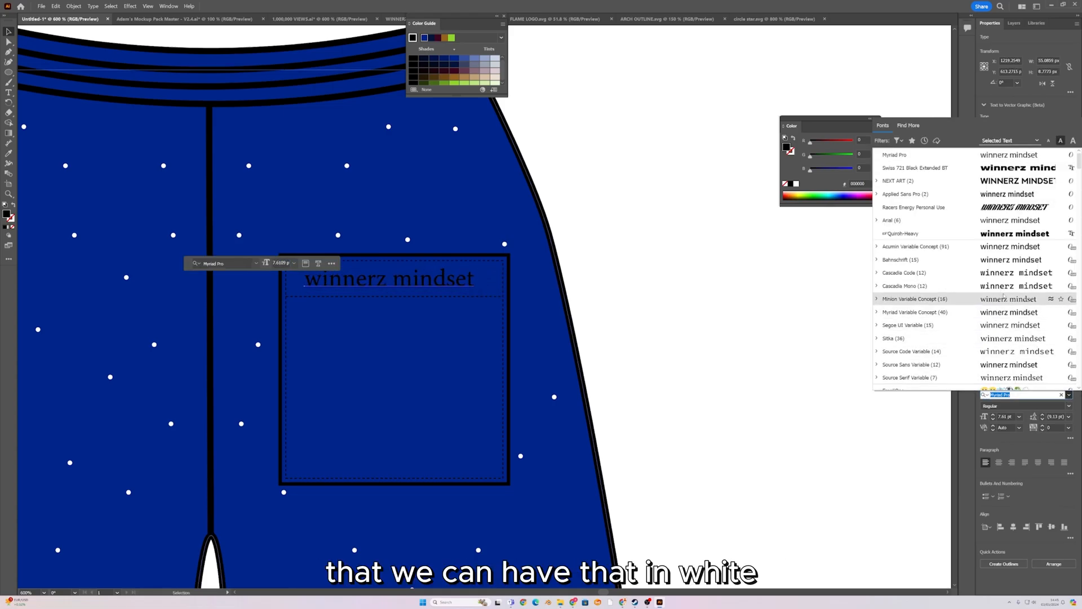
{"action": "scroll", "coordinate": [1006, 182], "scroll_direction": "down", "scroll_amount": 15}
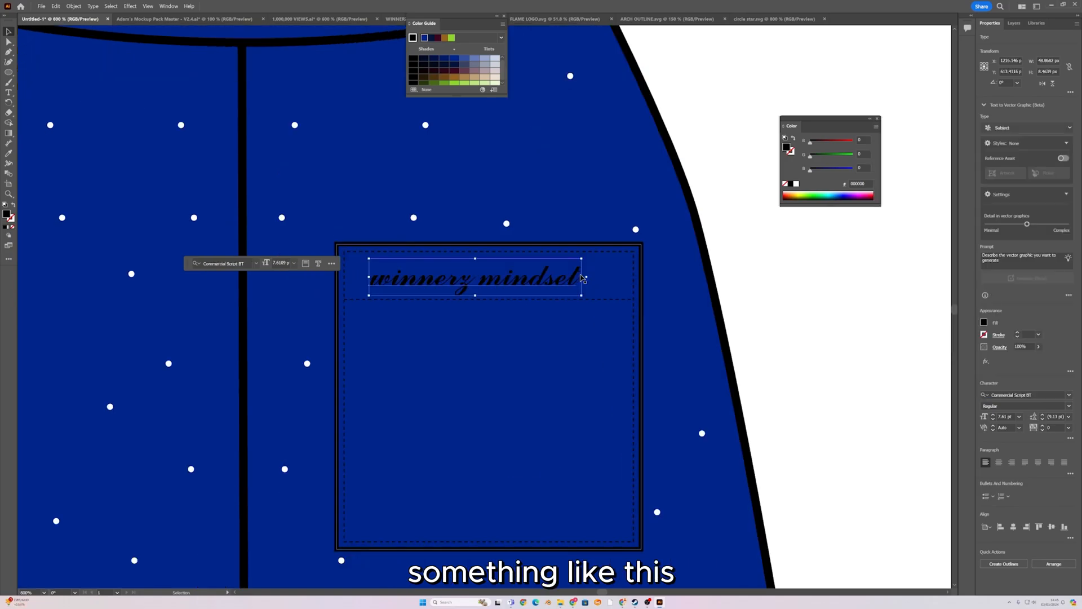
Enlarge the pocket text to about 56 px wide, centre it in the stitched band and colour it white (#FFFFFF).
{"action": "left_click_drag", "start_coordinate": [583, 277], "coordinate": [614, 279]}
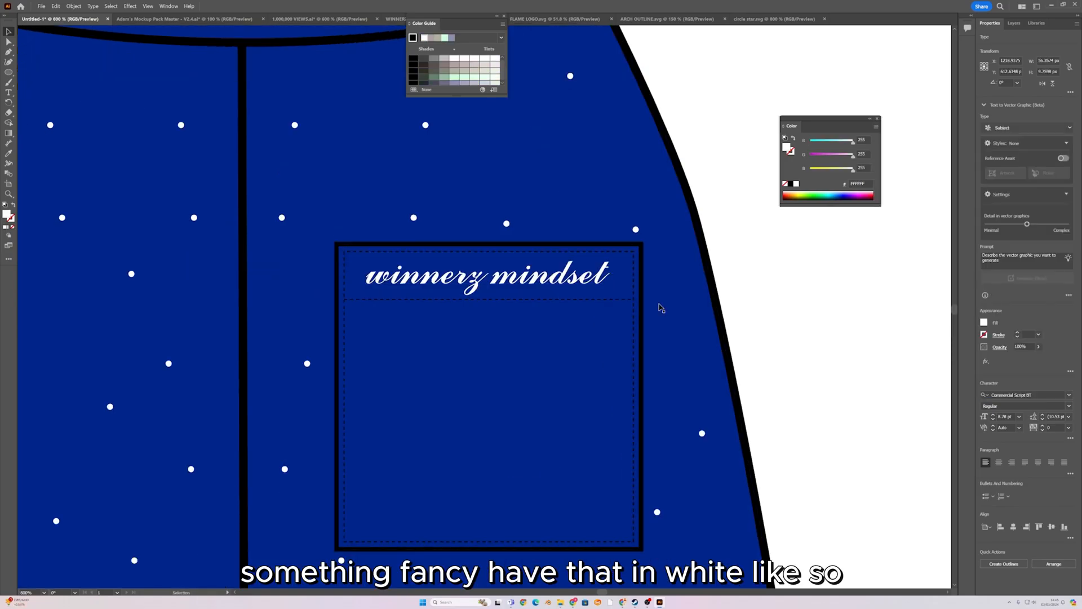
{"action": "scroll", "coordinate": [542, 278], "scroll_direction": "up", "scroll_amount": 2}
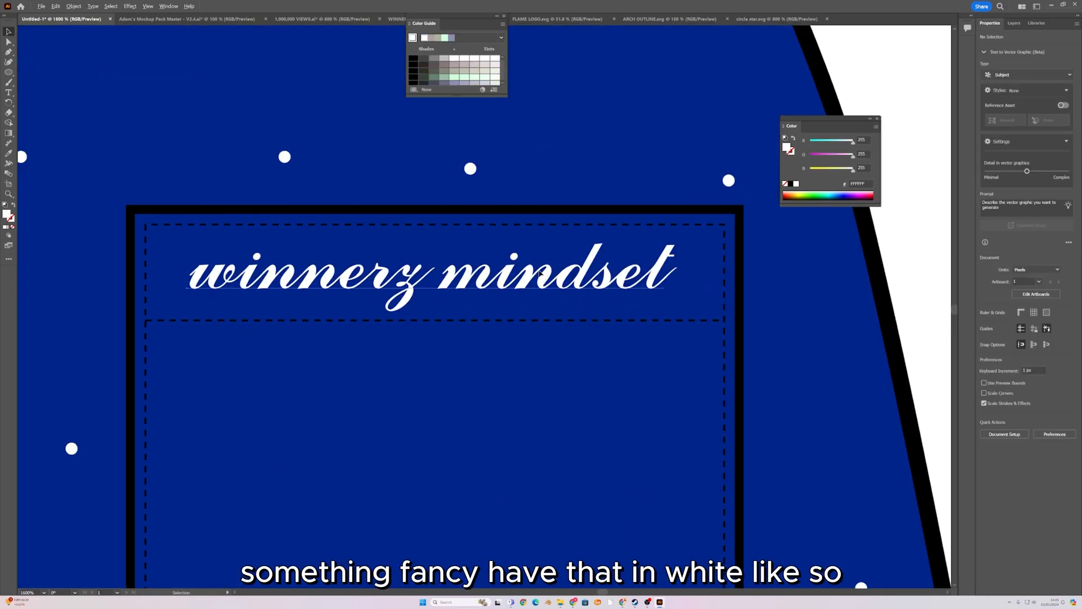
{"action": "scroll", "coordinate": [540, 273], "scroll_direction": "down", "scroll_amount": 3}
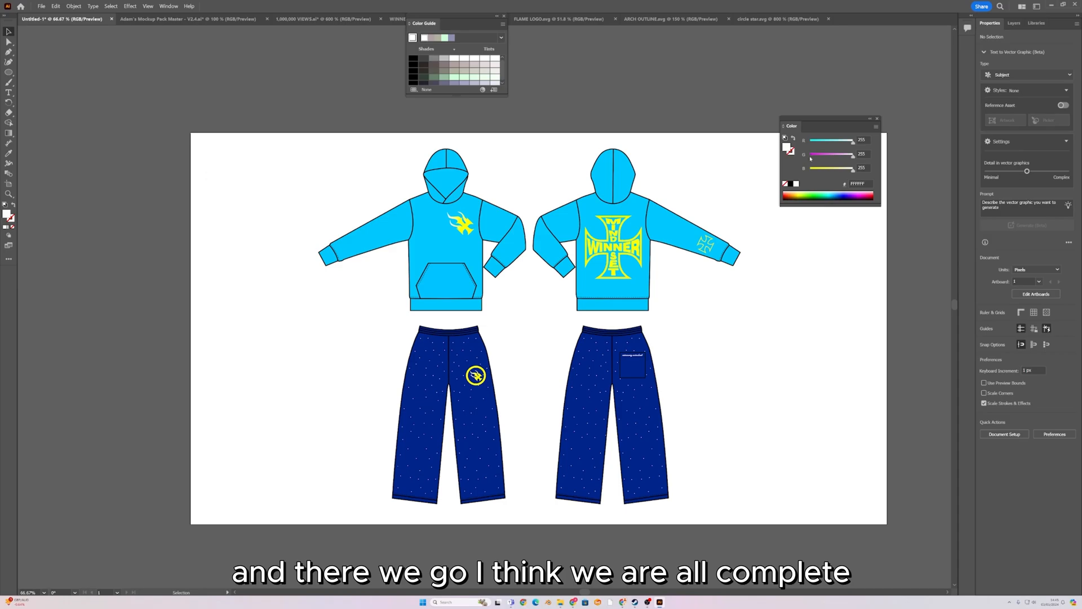
Move the floating Color panel off the artboard, beside the Color Guide panel.
{"action": "left_click_drag", "start_coordinate": [827, 124], "coordinate": [638, 155]}
{"action": "left_click_drag", "start_coordinate": [637, 155], "coordinate": [314, 44]}
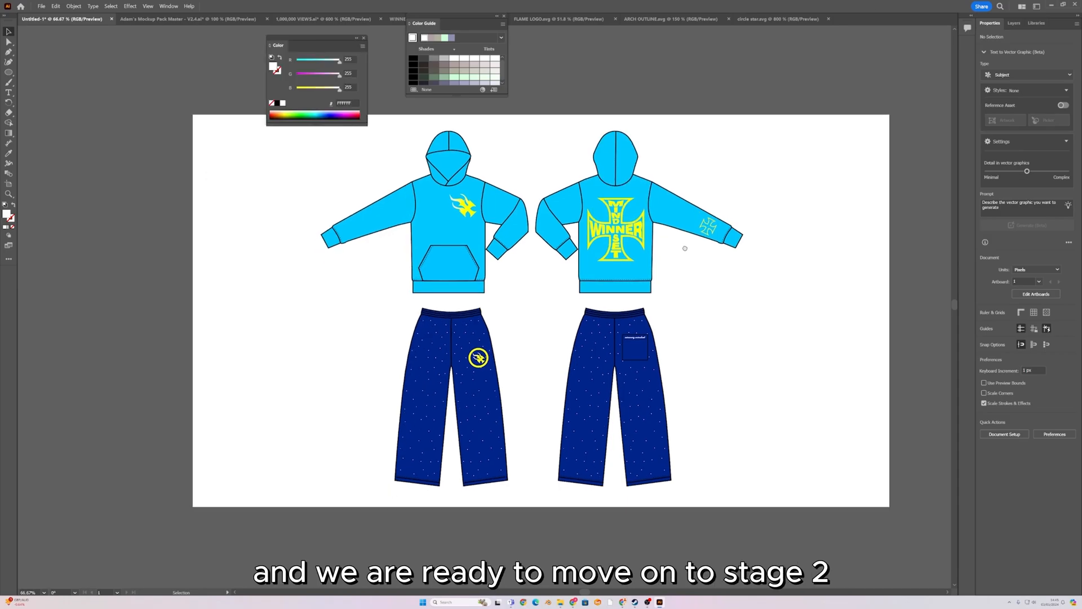
{"action": "scroll", "coordinate": [684, 248], "scroll_direction": "up", "scroll_amount": 2}
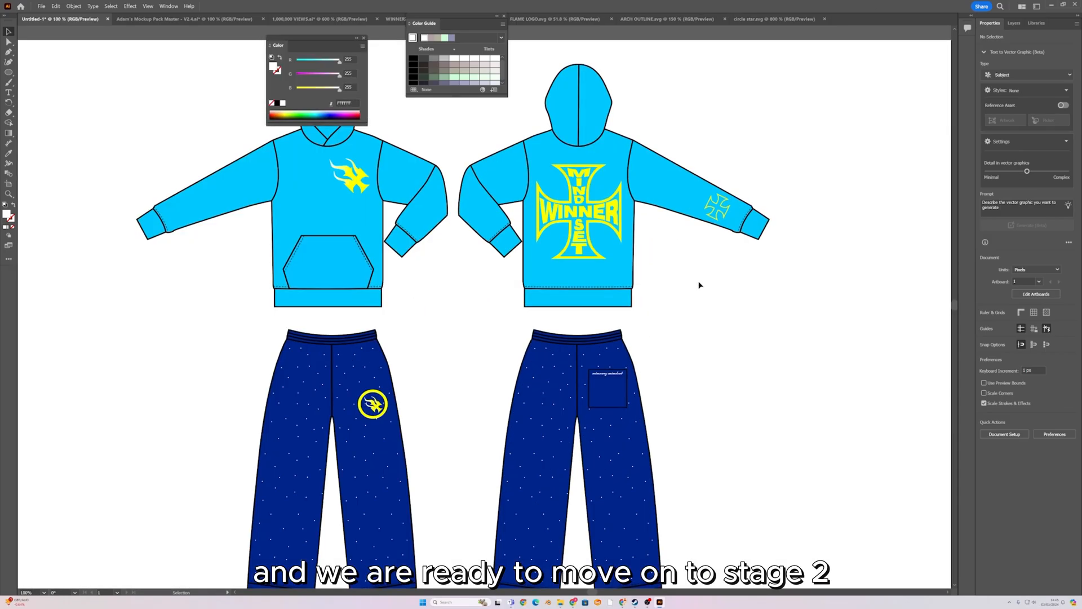
{"action": "scroll", "coordinate": [712, 293], "scroll_direction": "down", "scroll_amount": 2}
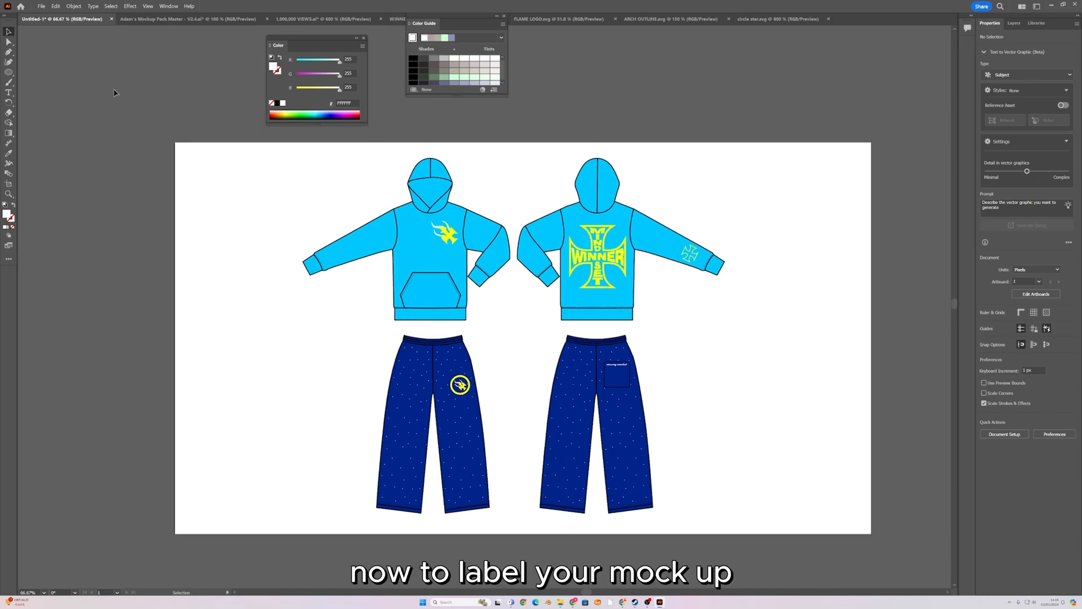
Examine the labelled hoodie example beside the artboard for its print, fabric and Pantone colour callouts.
{"action": "left_click", "coordinate": [8, 52]}
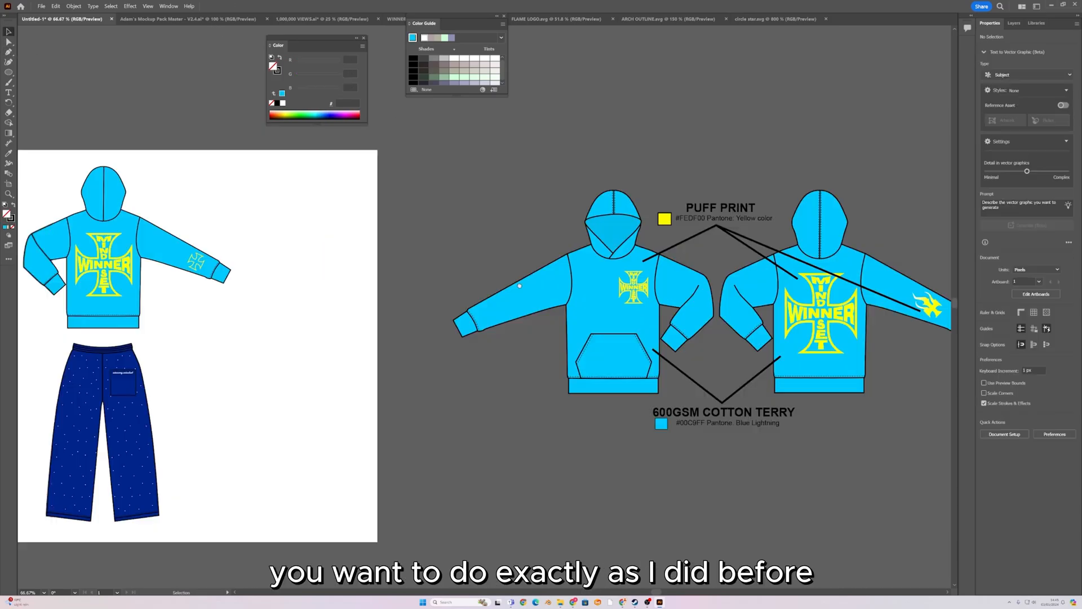
{"action": "scroll", "coordinate": [235, 283], "scroll_direction": "right", "scroll_amount": 3}
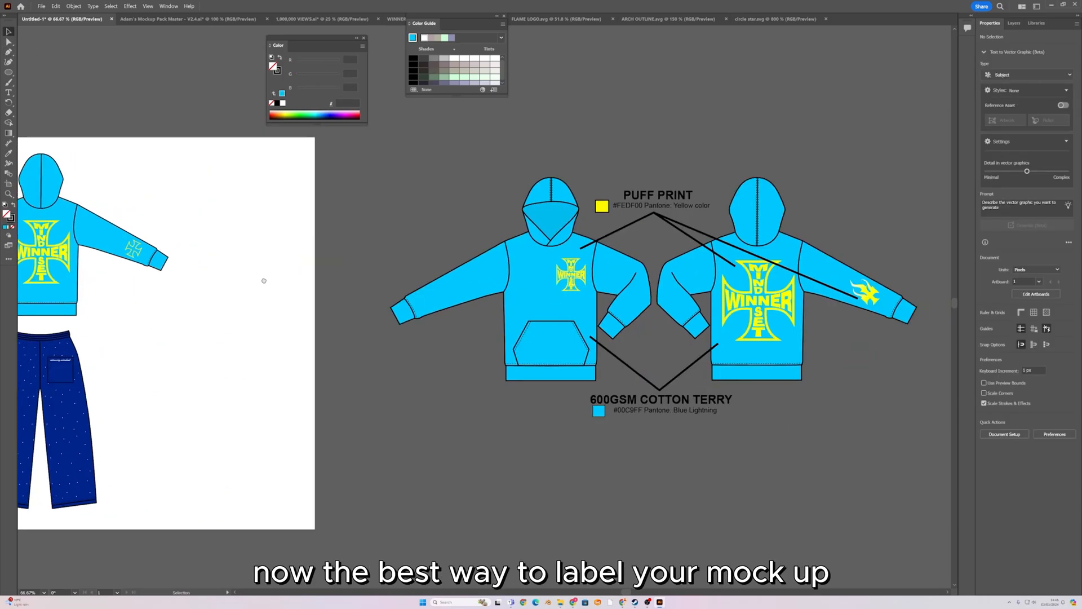
{"action": "scroll", "coordinate": [398, 295], "scroll_direction": "right", "scroll_amount": 2}
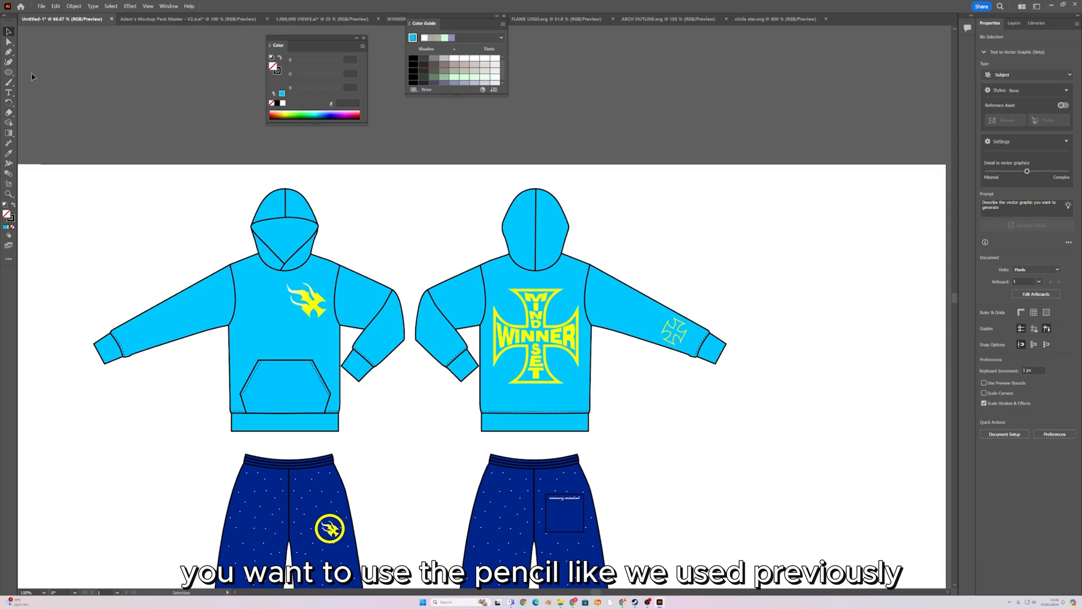
Draw a straight diagonal callout line from the flame print on the front hoodie up into the gap between the two hoodies.
{"action": "key", "text": "p"}
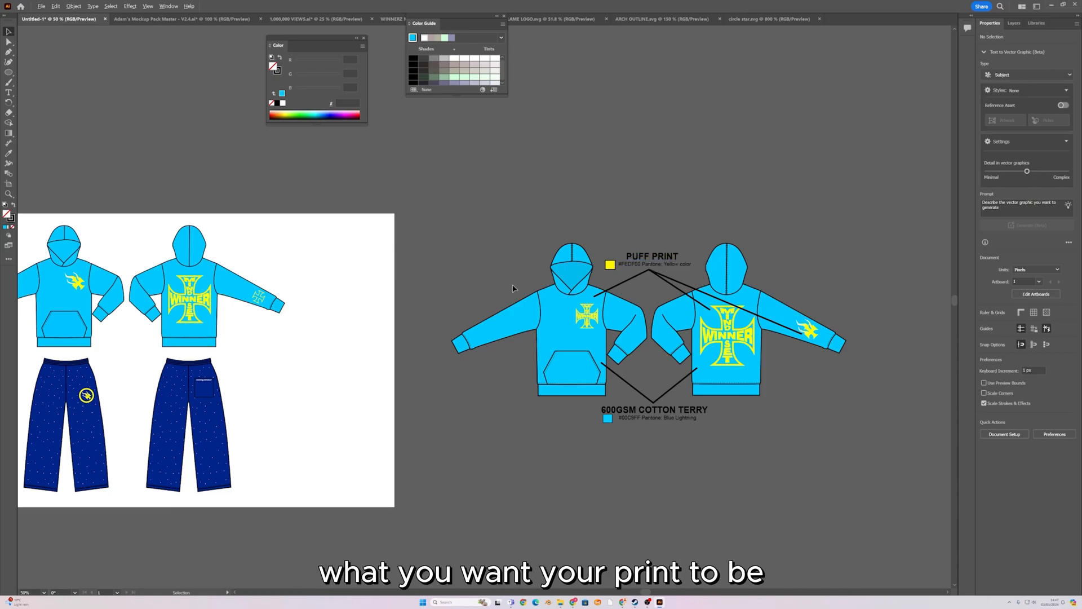
{"action": "left_click_drag", "start_coordinate": [521, 225], "coordinate": [498, 198]}
{"action": "left_click_drag", "start_coordinate": [90, 254], "coordinate": [370, 261]}
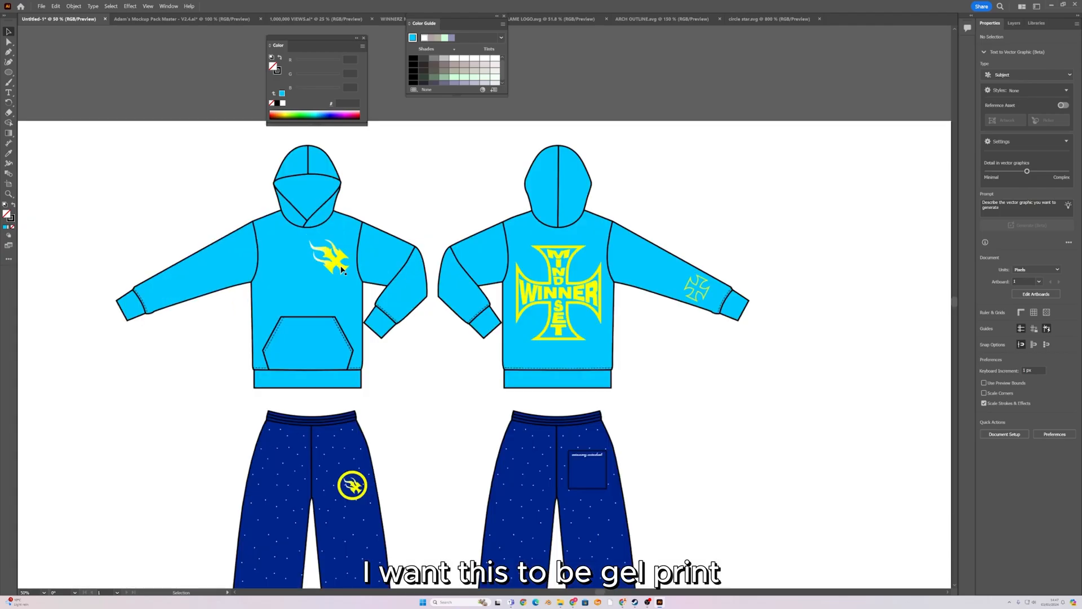
{"action": "scroll", "coordinate": [370, 263], "scroll_direction": "up", "scroll_amount": 2}
{"action": "scroll", "coordinate": [434, 345], "scroll_direction": "down", "scroll_amount": 2}
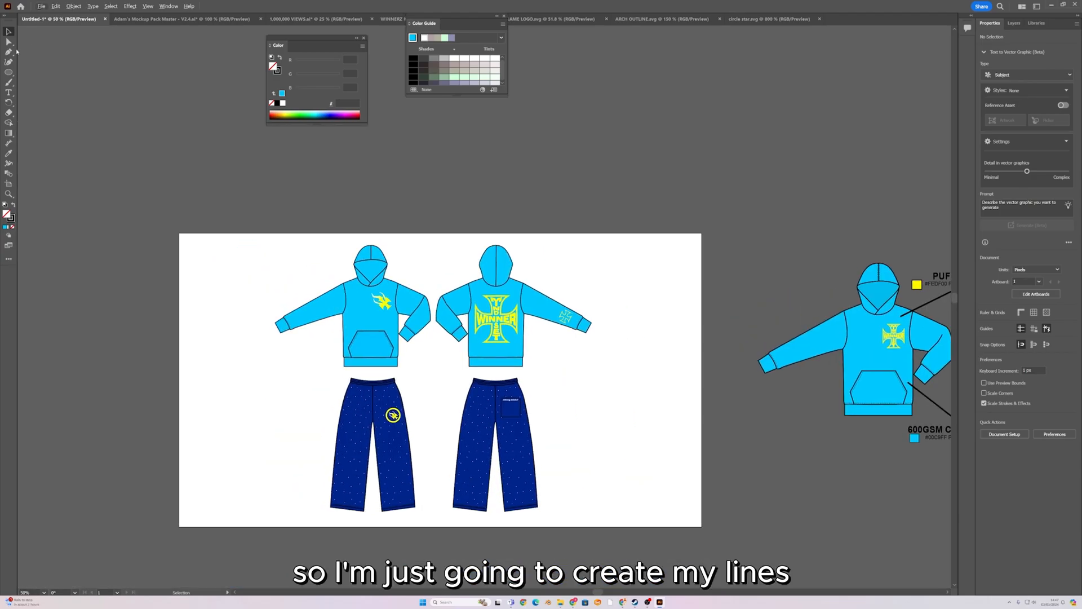
{"action": "left_click", "coordinate": [9, 51]}
{"action": "scroll", "coordinate": [411, 288], "scroll_direction": "up", "scroll_amount": 2}
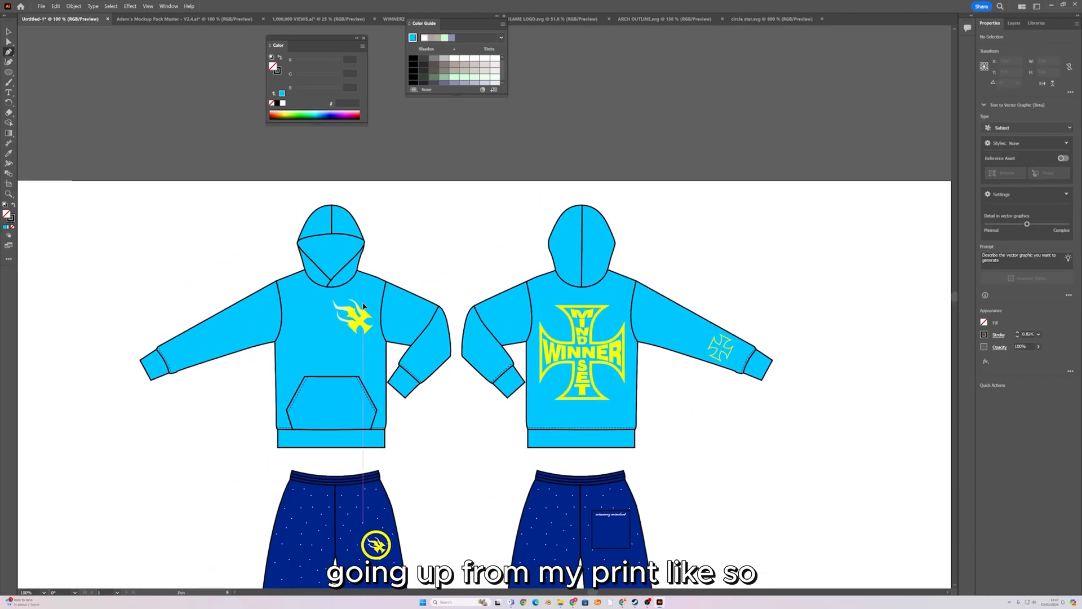
{"action": "left_click", "coordinate": [445, 220]}
{"action": "key", "text": "v"}
{"action": "scroll", "coordinate": [863, 347], "scroll_direction": "up", "scroll_amount": 1}
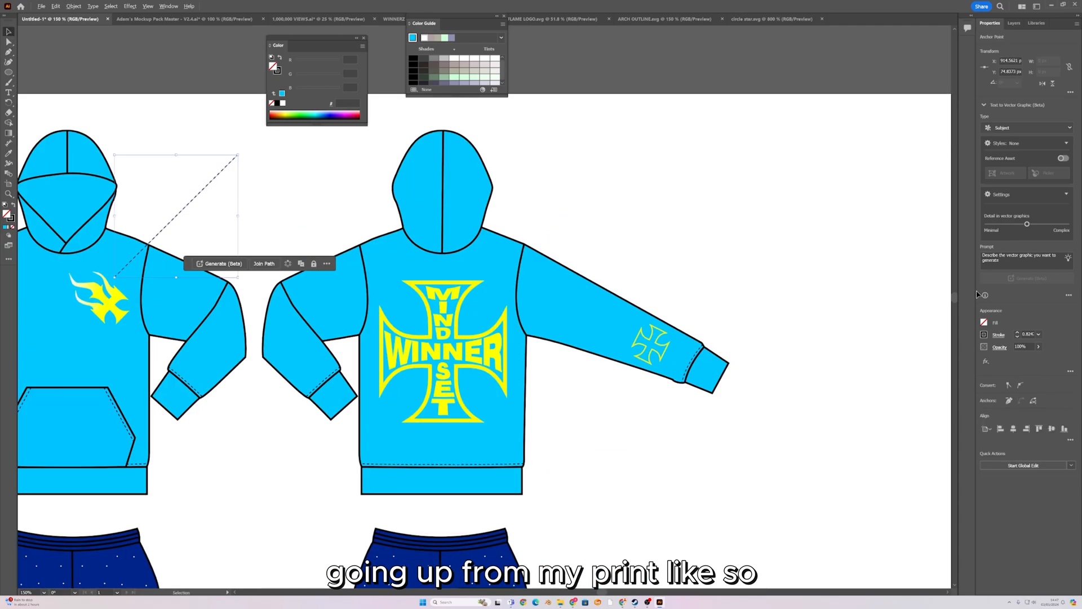
Set the callout line's stroke weight to 5 pt.
{"action": "scroll", "coordinate": [864, 347], "scroll_direction": "left", "scroll_amount": 1}
{"action": "left_click", "coordinate": [1017, 332]}
{"action": "left_click", "coordinate": [1017, 332]}
{"action": "left_click", "coordinate": [1017, 333]}
{"action": "left_click", "coordinate": [1017, 333]}
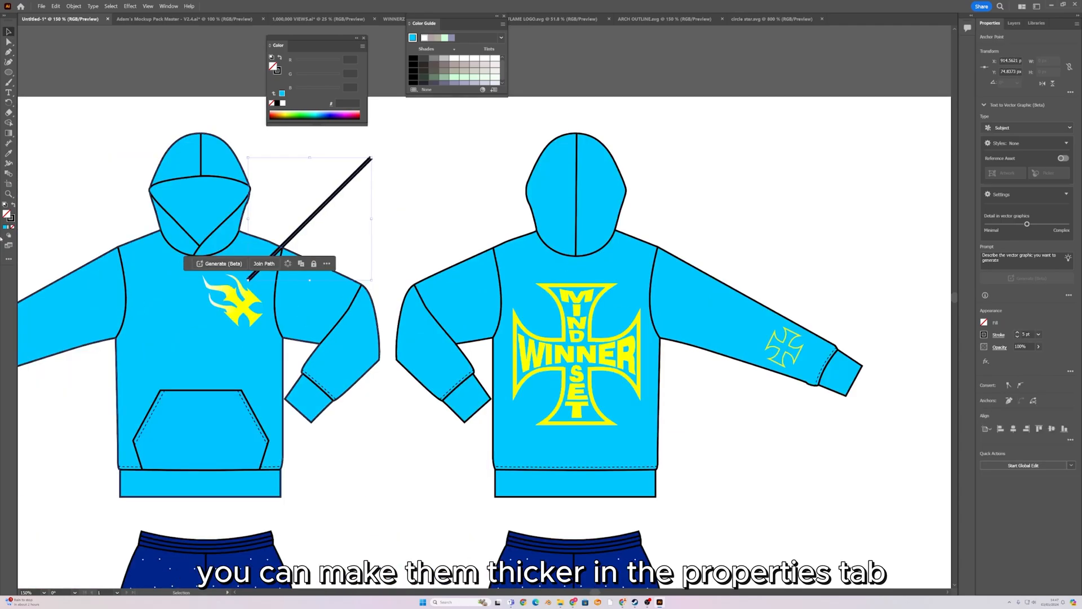
Make the callout stroke red (FF0000) and draw further lines from its upper end to the back print and the sleeve cross.
{"action": "left_click", "coordinate": [12, 219]}
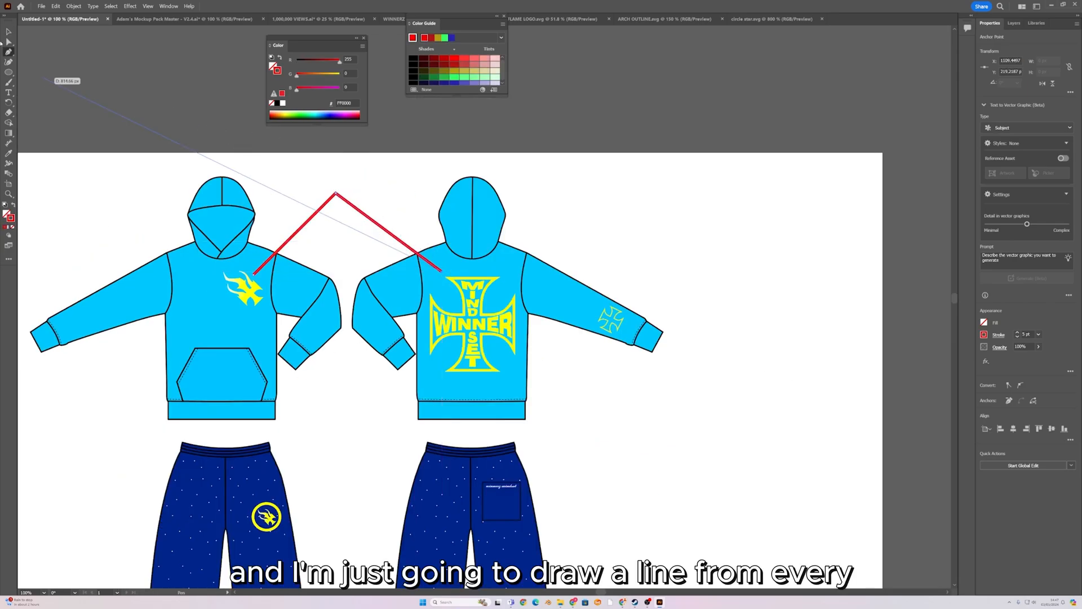
{"action": "left_click", "coordinate": [336, 195]}
{"action": "left_click", "coordinate": [597, 311]}
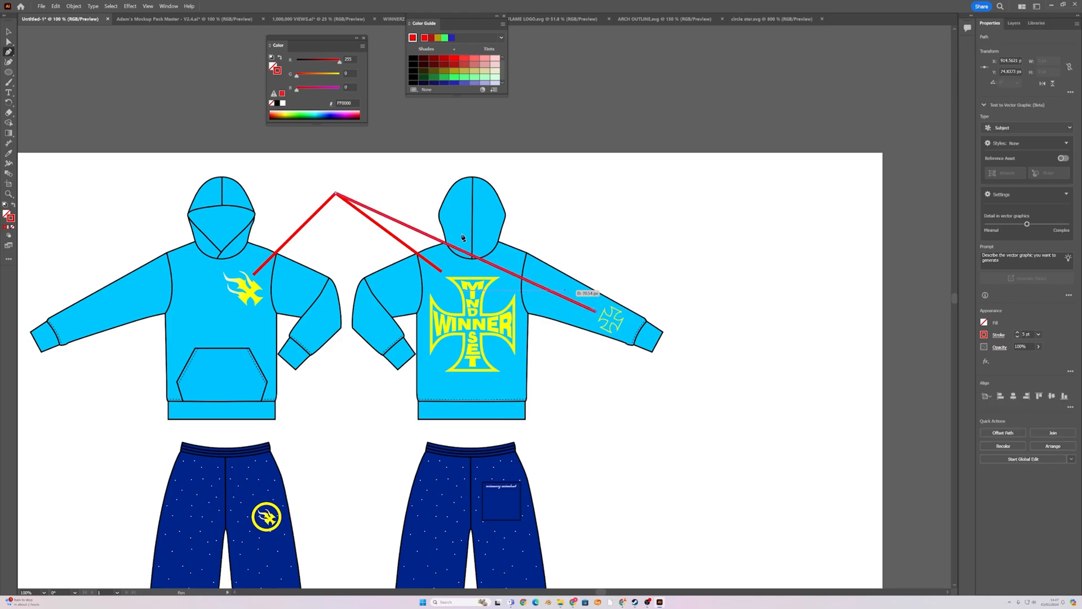
Move the shared apex of the three callout lines with Direct Selection so it sits centred between the two hoodies.
{"action": "left_click", "coordinate": [9, 32]}
{"action": "left_click", "coordinate": [9, 42]}
{"action": "left_click", "coordinate": [39, 59]}
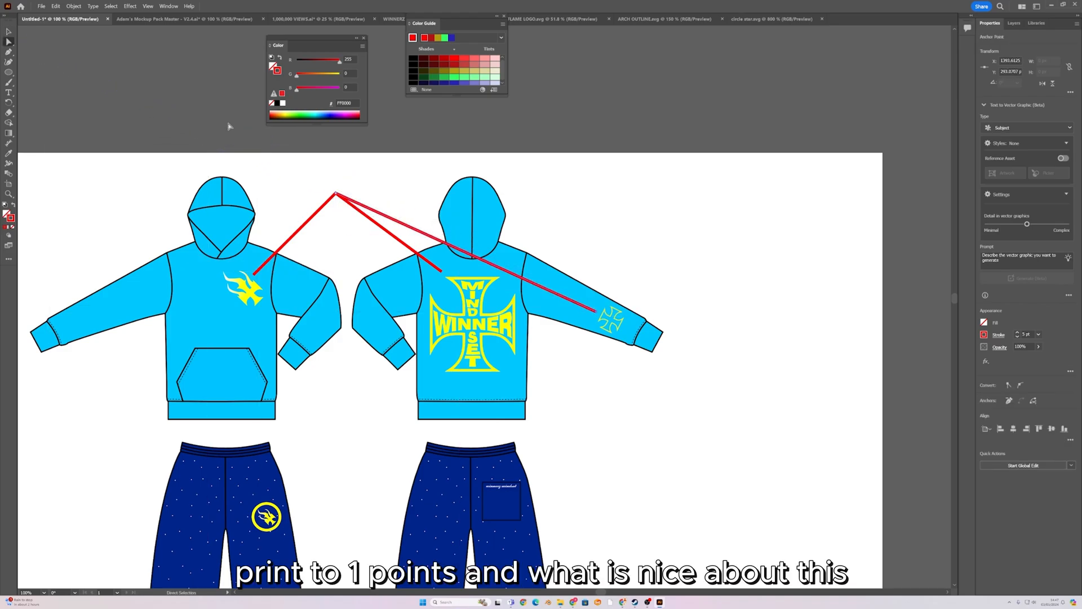
{"action": "scroll", "coordinate": [228, 124], "scroll_direction": "down", "scroll_amount": 3}
{"action": "scroll", "coordinate": [228, 124], "scroll_direction": "up", "scroll_amount": 1}
{"action": "left_click_drag", "start_coordinate": [229, 124], "coordinate": [383, 194]}
{"action": "scroll", "coordinate": [382, 212], "scroll_direction": "up", "scroll_amount": 3}
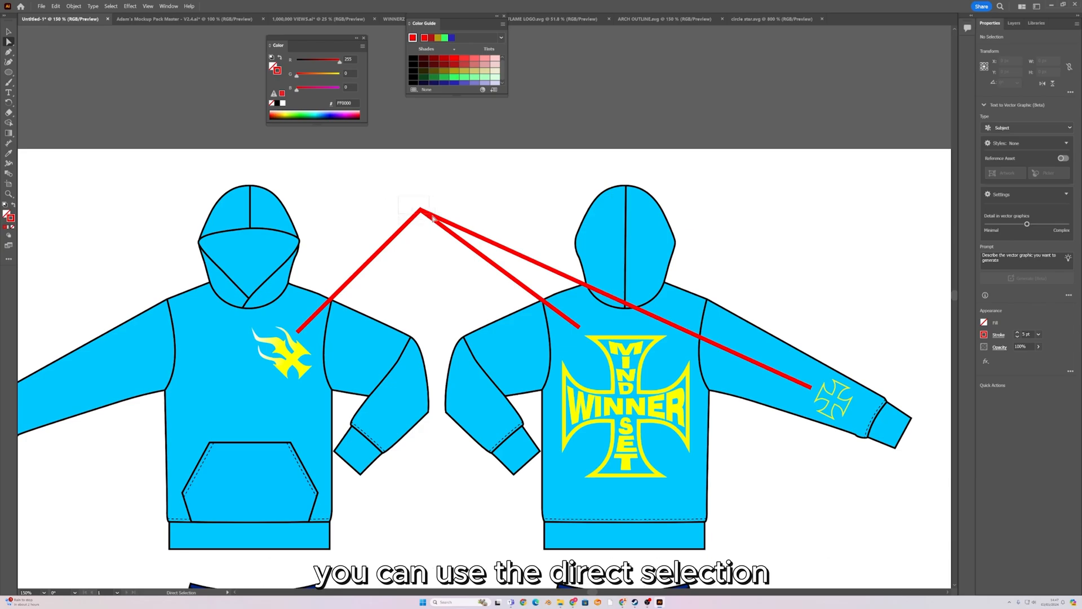
{"action": "mouse_move", "coordinate": [429, 221]}
{"action": "left_mouse_down"}
{"action": "mouse_move", "coordinate": [425, 230]}
{"action": "mouse_move", "coordinate": [458, 225]}
{"action": "mouse_move", "coordinate": [437, 237]}
{"action": "left_mouse_up"}
{"action": "scroll", "coordinate": [469, 204], "scroll_direction": "down", "scroll_amount": 3}
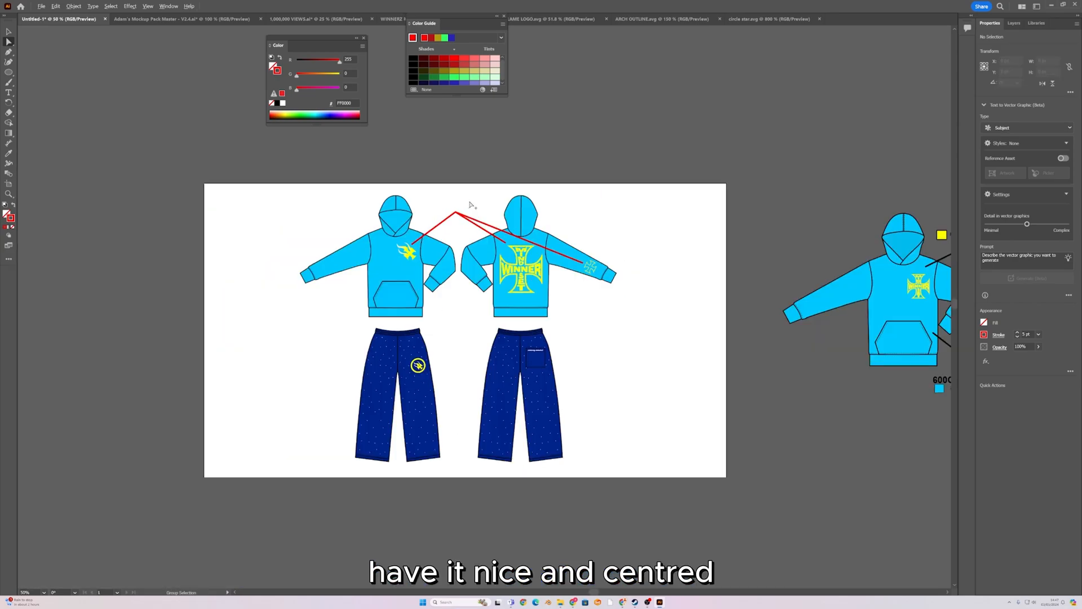
{"action": "left_click_drag", "start_coordinate": [472, 201], "coordinate": [470, 222]}
Change the stroke colour of all three callout lines to black (000000).
{"action": "scroll", "coordinate": [471, 219], "scroll_direction": "up", "scroll_amount": 1}
{"action": "scroll", "coordinate": [472, 219], "scroll_direction": "down", "scroll_amount": 1}
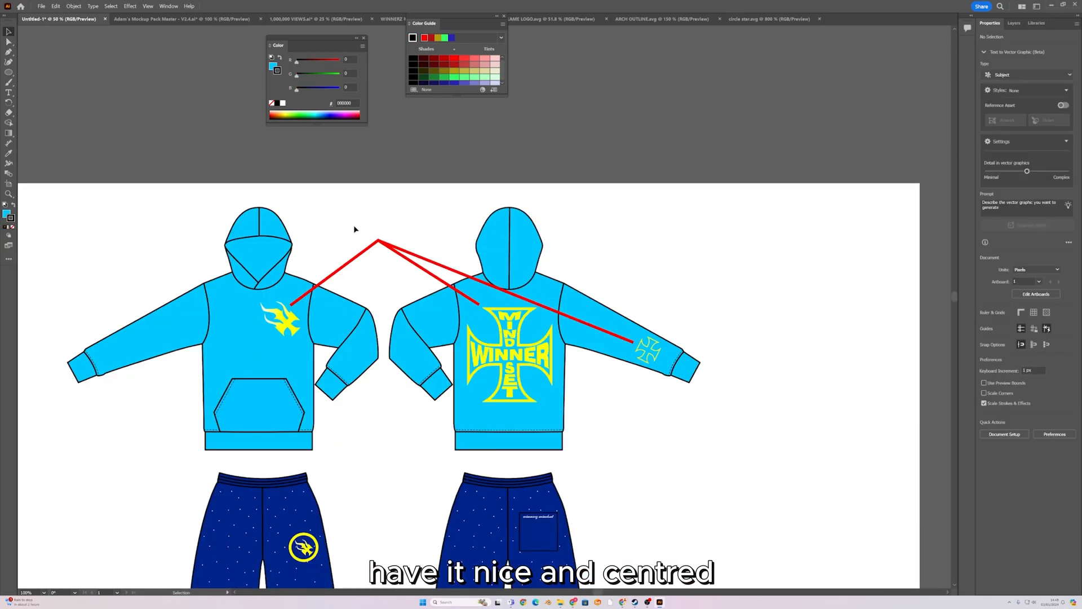
{"action": "left_click_drag", "start_coordinate": [353, 226], "coordinate": [794, 346]}
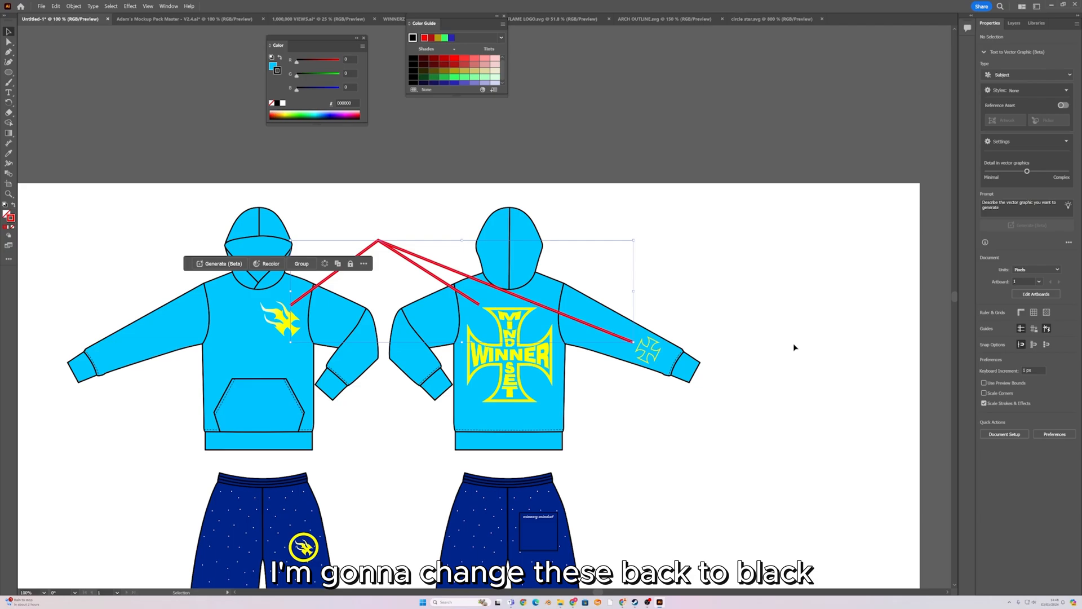
{"action": "double_click", "coordinate": [10, 218]}
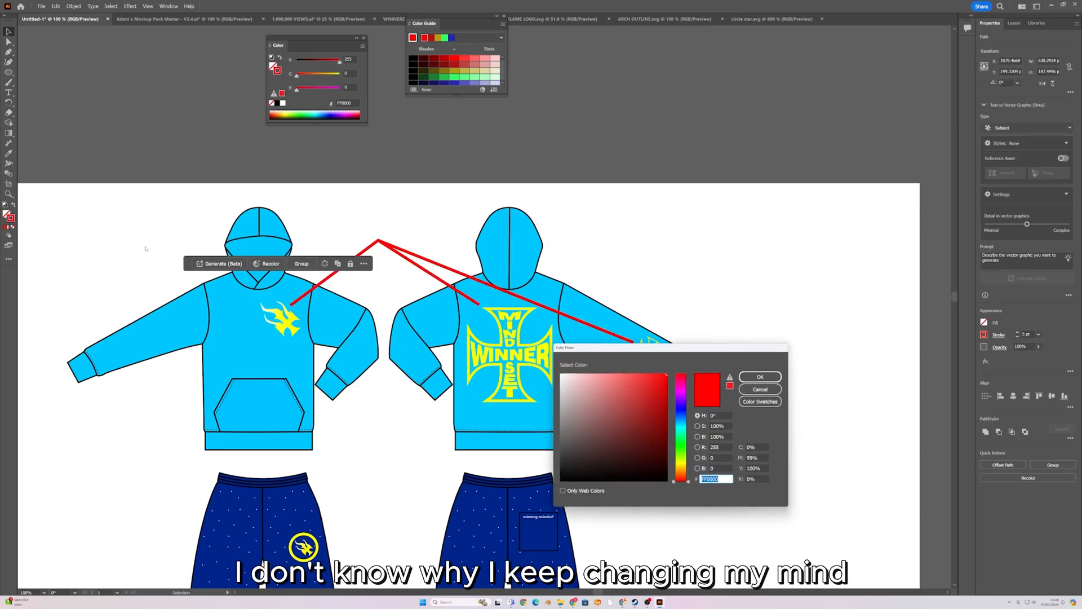
{"action": "type", "text": "000000"}
{"action": "key", "text": "Return"}
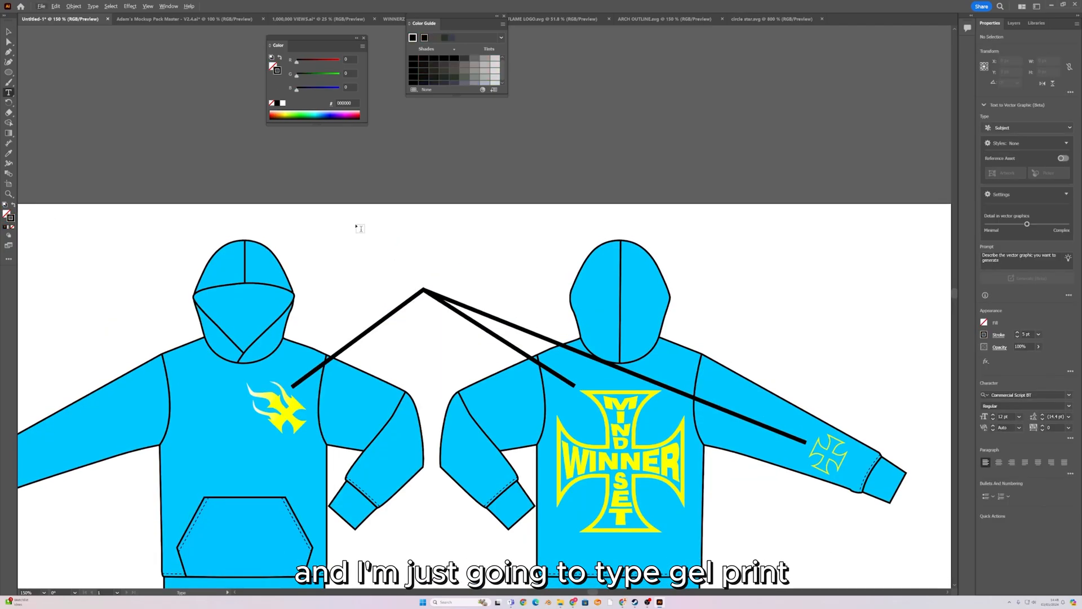
Add the label "GEL PRINT" above the callout apex, enlarge it to about 36 pt and set its font to Arial Bold.
{"action": "left_click", "coordinate": [356, 224]}
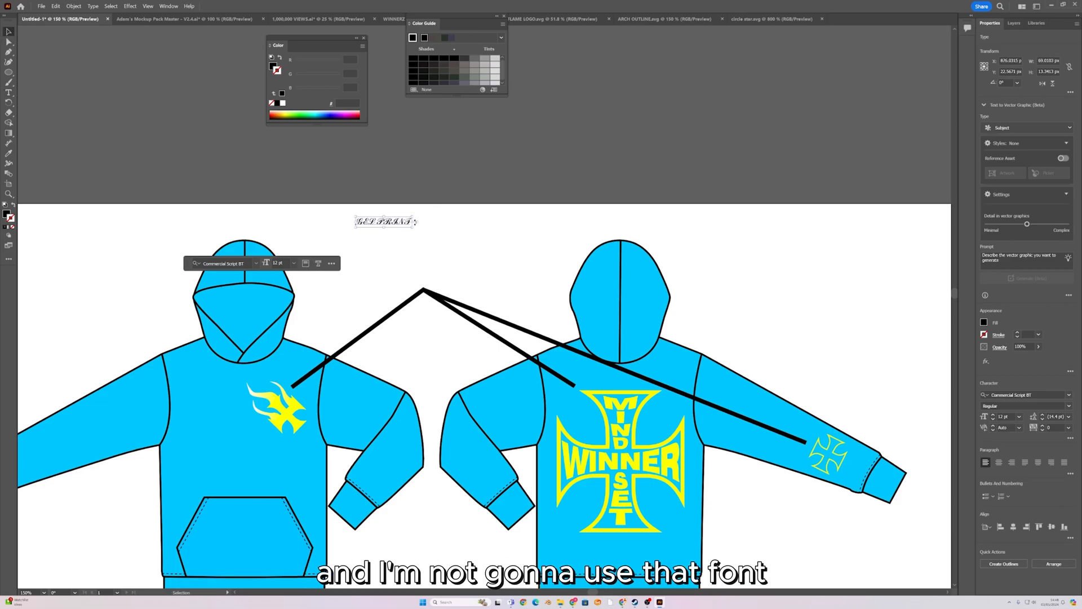
{"action": "left_click_drag", "start_coordinate": [413, 222], "coordinate": [445, 238]}
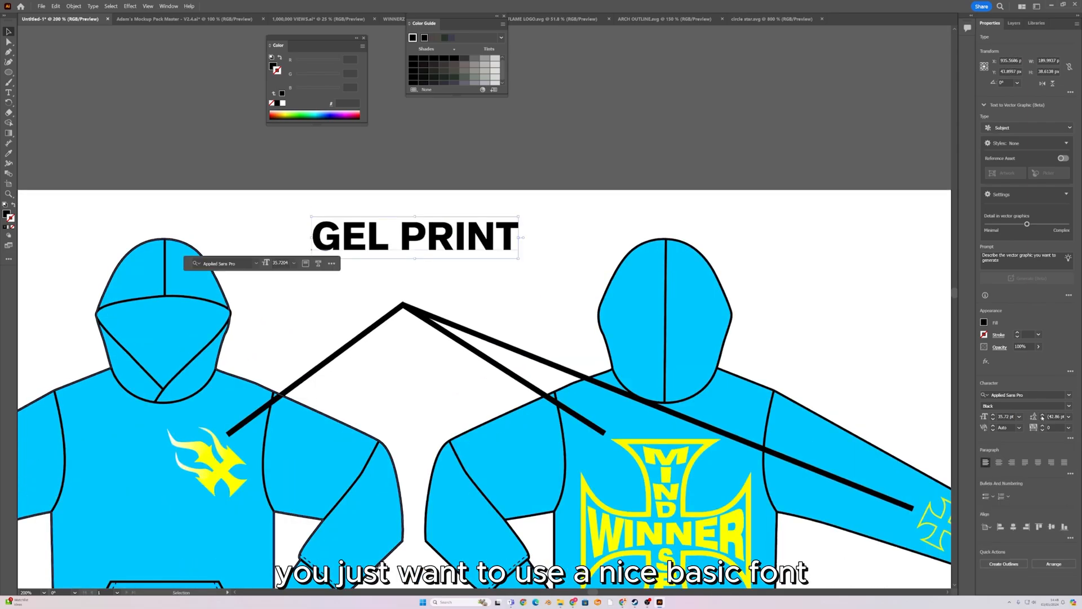
{"action": "left_click", "coordinate": [1068, 395]}
{"action": "scroll", "coordinate": [924, 355], "scroll_direction": "down", "scroll_amount": 1}
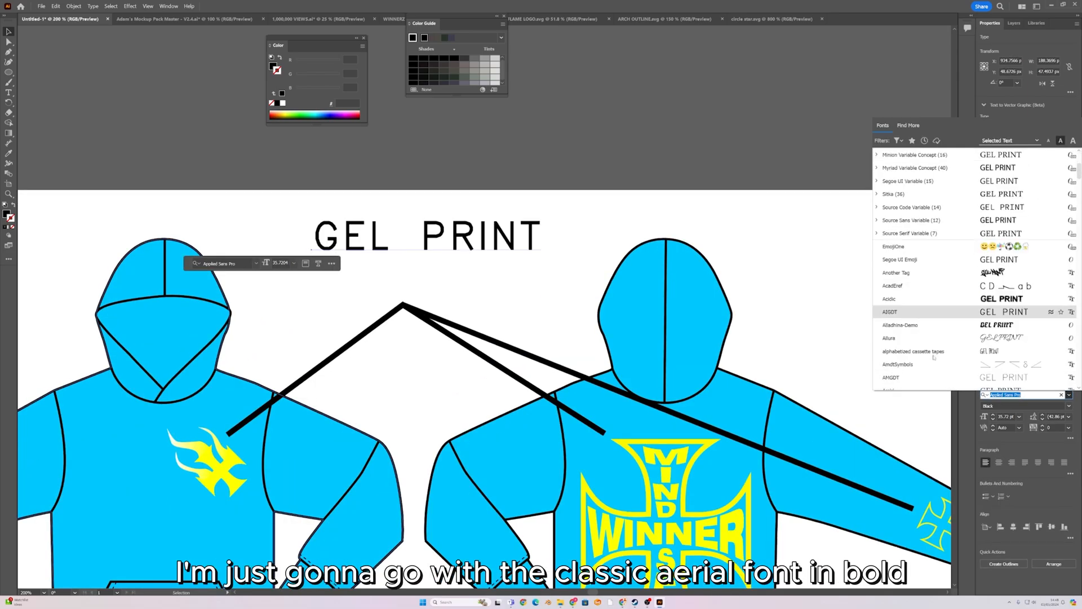
{"action": "left_click", "coordinate": [896, 351]}
{"action": "left_click", "coordinate": [1069, 407]}
{"action": "left_click", "coordinate": [1015, 425]}
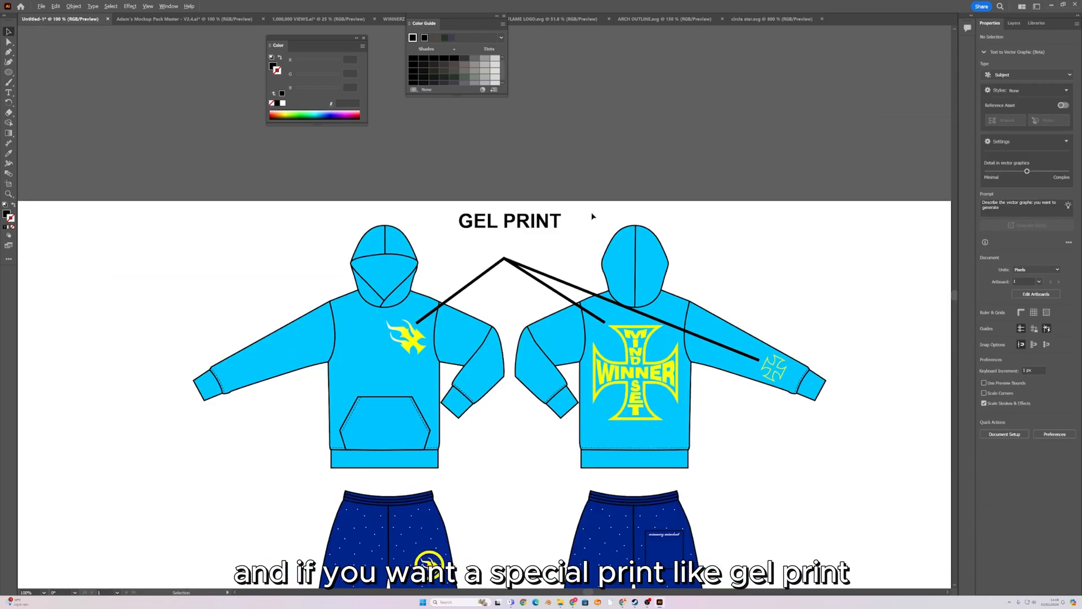
Examine the print colours on the hoodie and the colour swatch labels on the finished reference mockup beside the artboard.
{"action": "scroll", "coordinate": [592, 211], "scroll_direction": "up", "scroll_amount": 1}
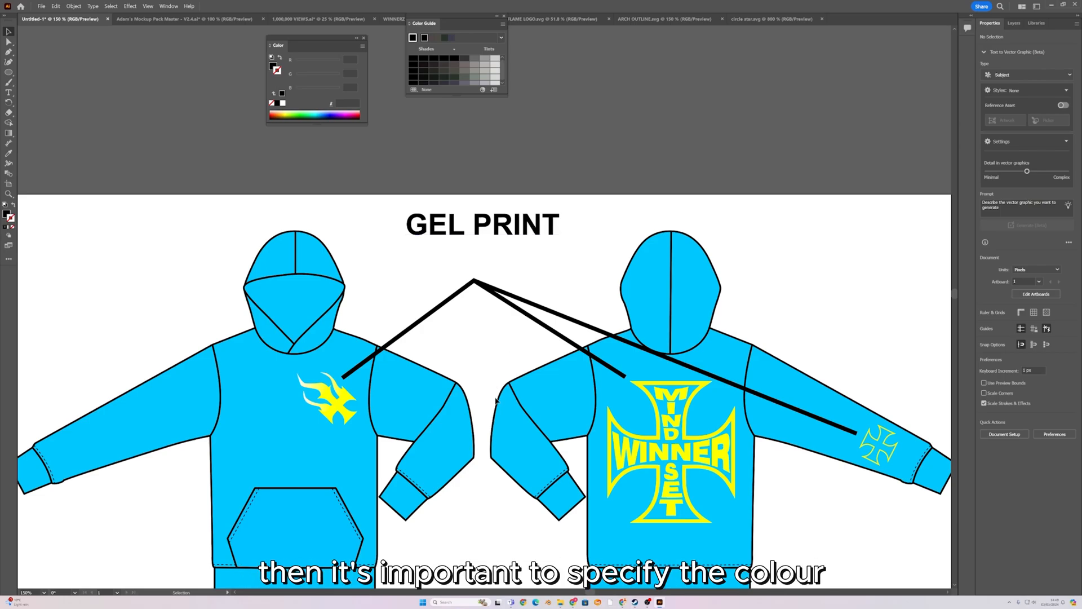
{"action": "left_click_drag", "start_coordinate": [570, 406], "coordinate": [502, 297]}
{"action": "scroll", "coordinate": [621, 364], "scroll_direction": "up", "scroll_amount": 2}
{"action": "left_click_drag", "start_coordinate": [622, 365], "coordinate": [483, 326]}
{"action": "scroll", "coordinate": [488, 341], "scroll_direction": "down", "scroll_amount": 1}
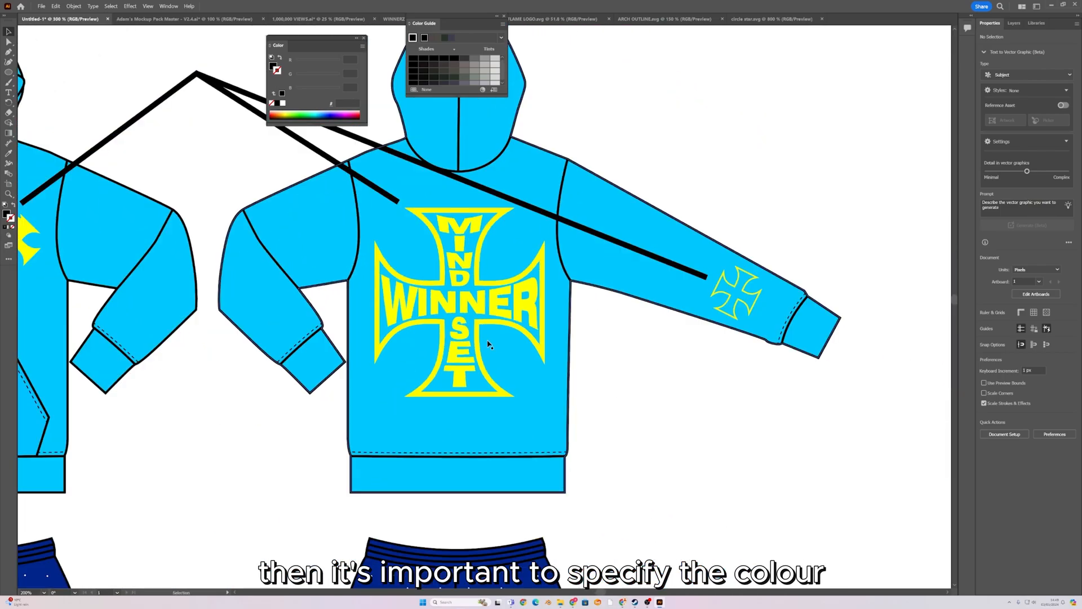
{"action": "left_click_drag", "start_coordinate": [407, 240], "coordinate": [500, 354]}
{"action": "left_click_drag", "start_coordinate": [447, 227], "coordinate": [535, 258]}
{"action": "scroll", "coordinate": [535, 259], "scroll_direction": "down", "scroll_amount": 3}
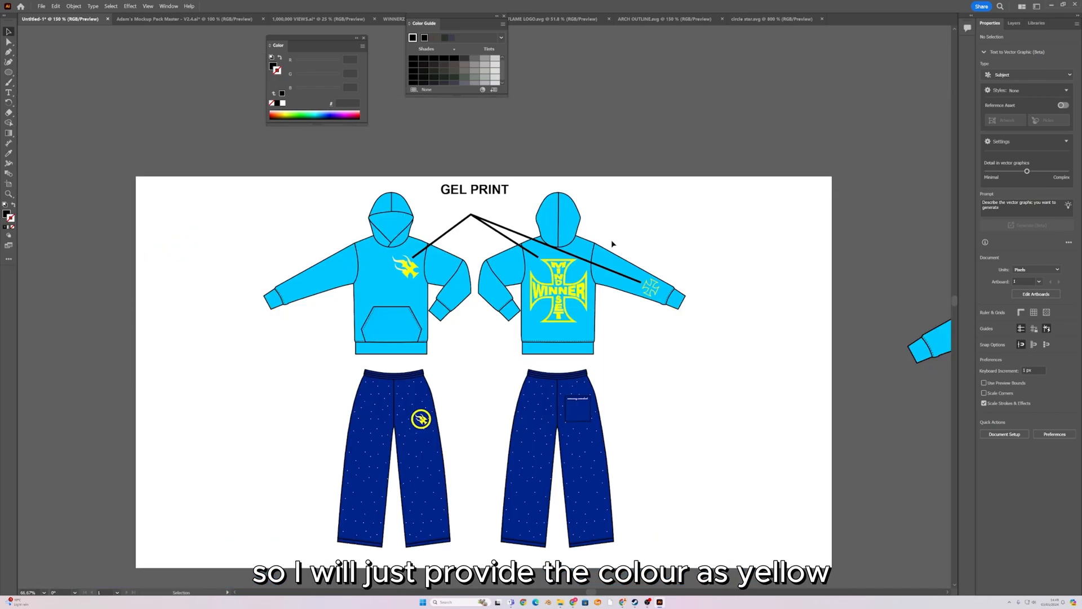
{"action": "left_click_drag", "start_coordinate": [611, 238], "coordinate": [320, 217]}
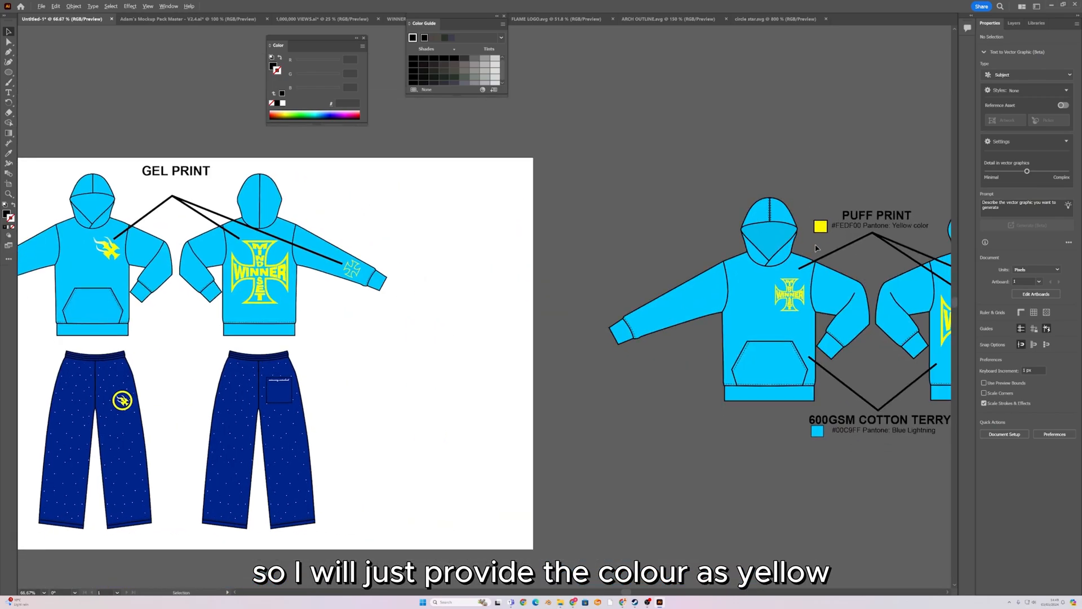
{"action": "left_click_drag", "start_coordinate": [526, 218], "coordinate": [946, 291]}
{"action": "scroll", "coordinate": [674, 277], "scroll_direction": "up", "scroll_amount": 1}
{"action": "left_click_drag", "start_coordinate": [674, 278], "coordinate": [457, 274]}
{"action": "scroll", "coordinate": [457, 274], "scroll_direction": "up", "scroll_amount": 2}
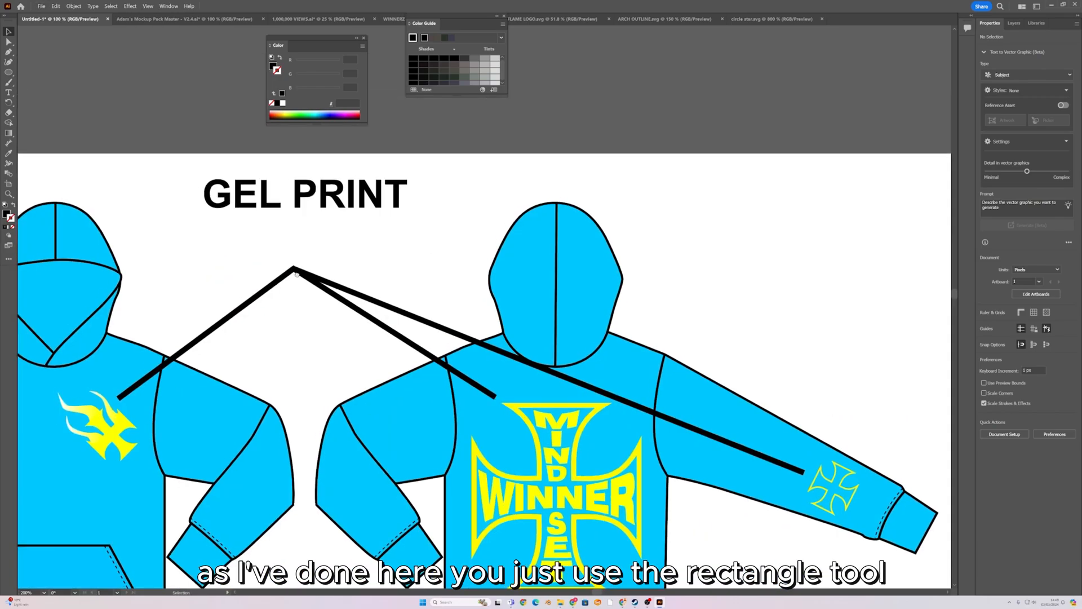
{"action": "left_click_drag", "start_coordinate": [275, 254], "coordinate": [411, 313]}
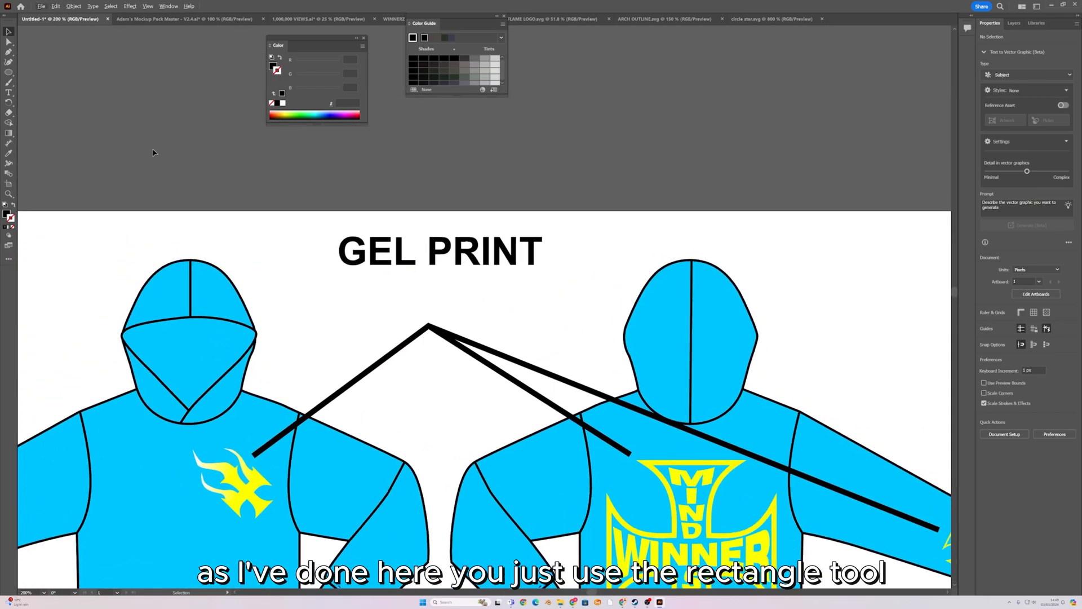
Draw a square about 39 px wide with the Rectangle tool, just below the start of the GEL PRINT label.
{"action": "left_click", "coordinate": [10, 73]}
{"action": "left_click", "coordinate": [35, 75]}
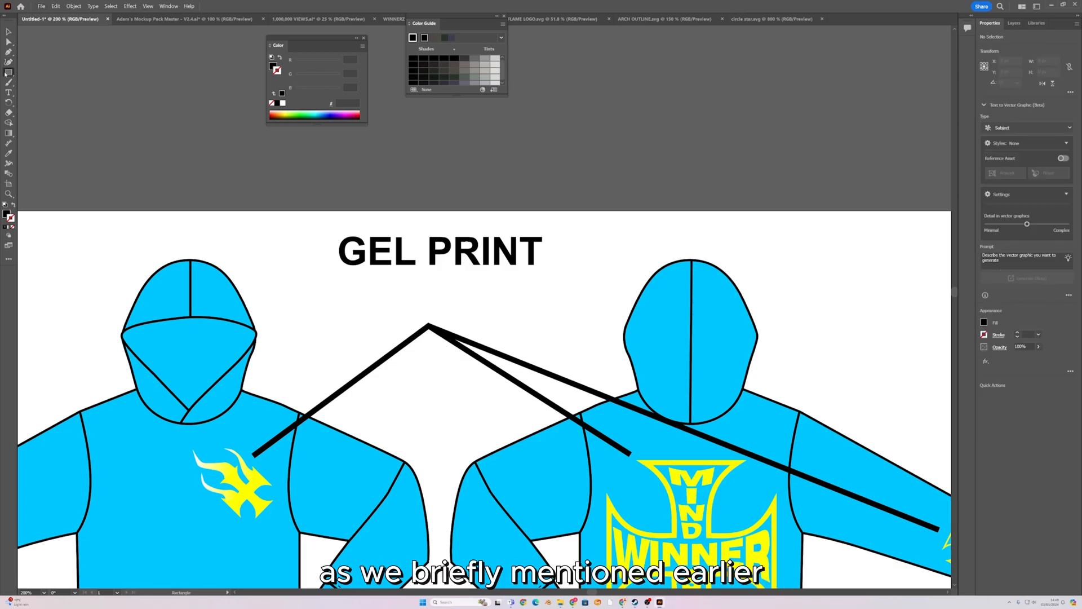
{"action": "left_click", "coordinate": [10, 73]}
{"action": "left_click", "coordinate": [32, 75]}
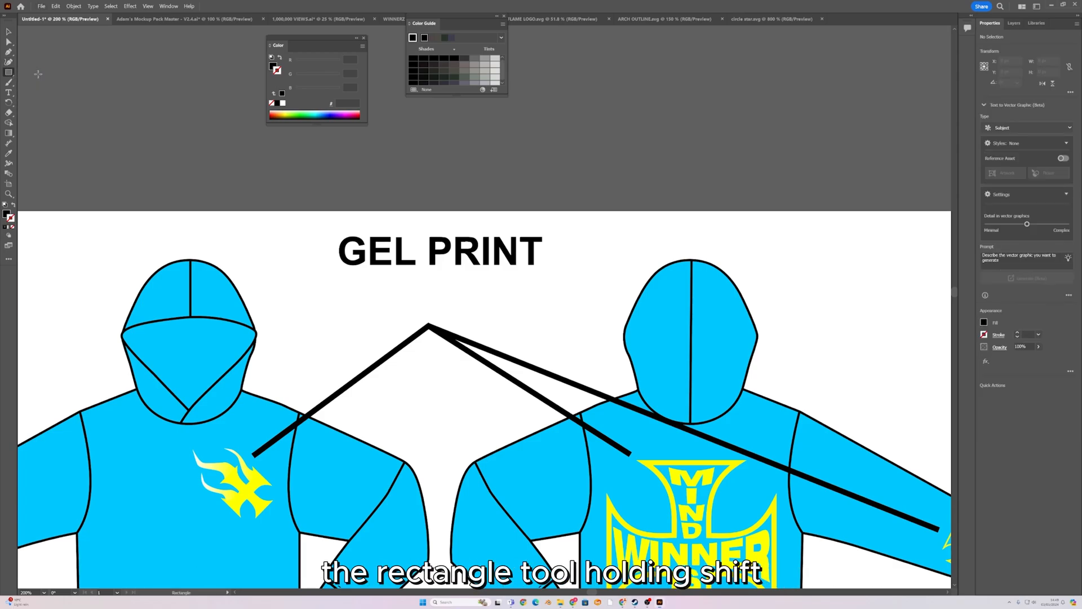
{"action": "scroll", "coordinate": [304, 279], "scroll_direction": "up", "scroll_amount": 1}
{"action": "mouse_move", "coordinate": [334, 286]}
{"action": "left_mouse_down"}
{"action": "mouse_move", "coordinate": [383, 328]}
{"action": "mouse_move", "coordinate": [358, 294]}
{"action": "left_mouse_up"}
{"action": "key", "text": "v"}
Fill the square with the yellow of the hoodie's back print using the Eyedropper.
{"action": "left_click", "coordinate": [9, 154]}
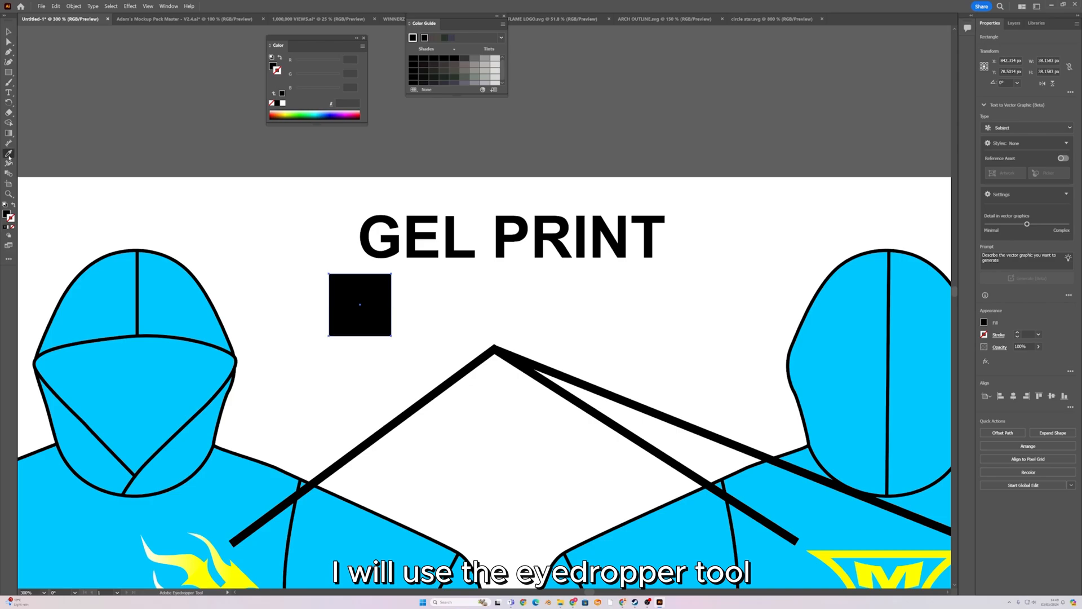
{"action": "scroll", "coordinate": [267, 195], "scroll_direction": "down", "scroll_amount": 3}
{"action": "scroll", "coordinate": [550, 345], "scroll_direction": "up", "scroll_amount": 3}
{"action": "left_click", "coordinate": [551, 344]}
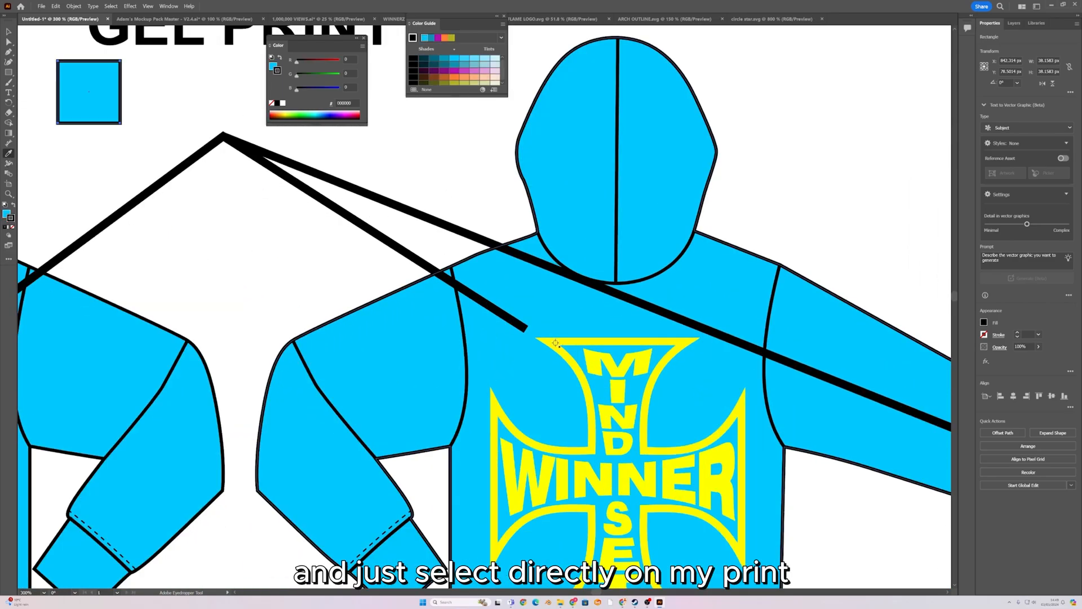
{"action": "left_click", "coordinate": [598, 354]}
{"action": "scroll", "coordinate": [598, 354], "scroll_direction": "down", "scroll_amount": 3}
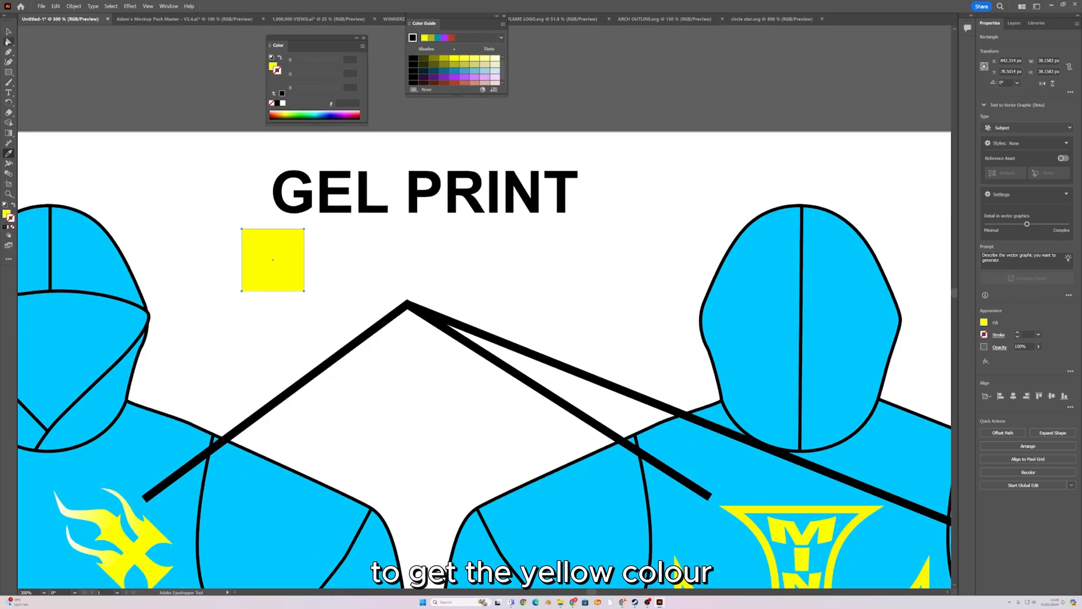
Add a 1 pt black stroke to the yellow square.
{"action": "key", "text": "v"}
{"action": "left_click", "coordinate": [271, 261]}
{"action": "scroll", "coordinate": [235, 218], "scroll_direction": "up", "scroll_amount": 3}
{"action": "left_click", "coordinate": [1018, 336]}
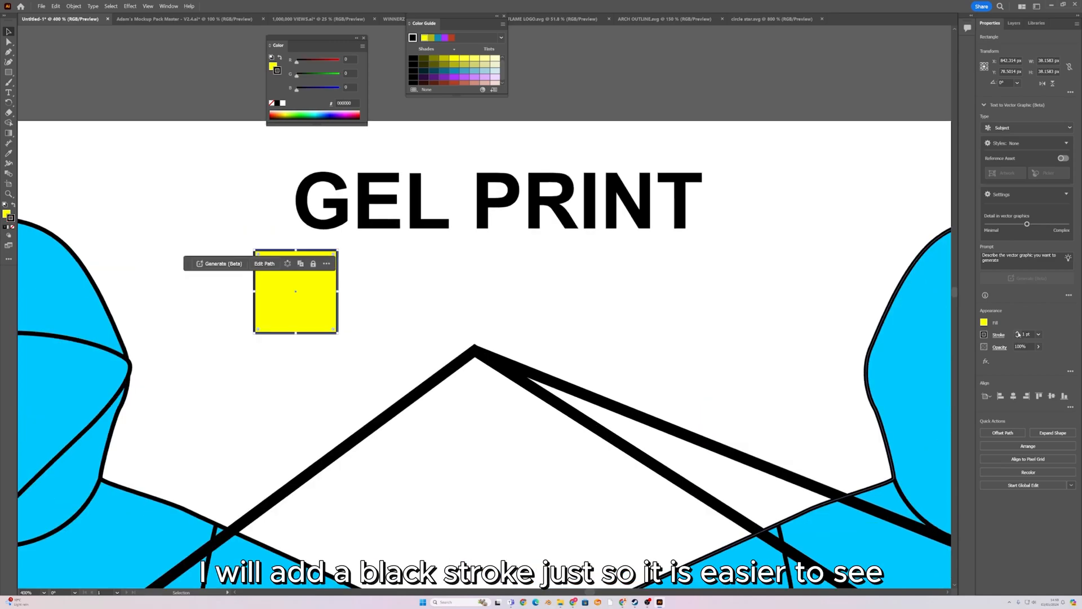
{"action": "left_click", "coordinate": [706, 96]}
Duplicate the GEL PRINT label straight below itself and shift the copy clear of the yellow square.
{"action": "scroll", "coordinate": [550, 228], "scroll_direction": "down", "scroll_amount": 6}
{"action": "left_click_drag", "start_coordinate": [590, 186], "coordinate": [590, 252]}
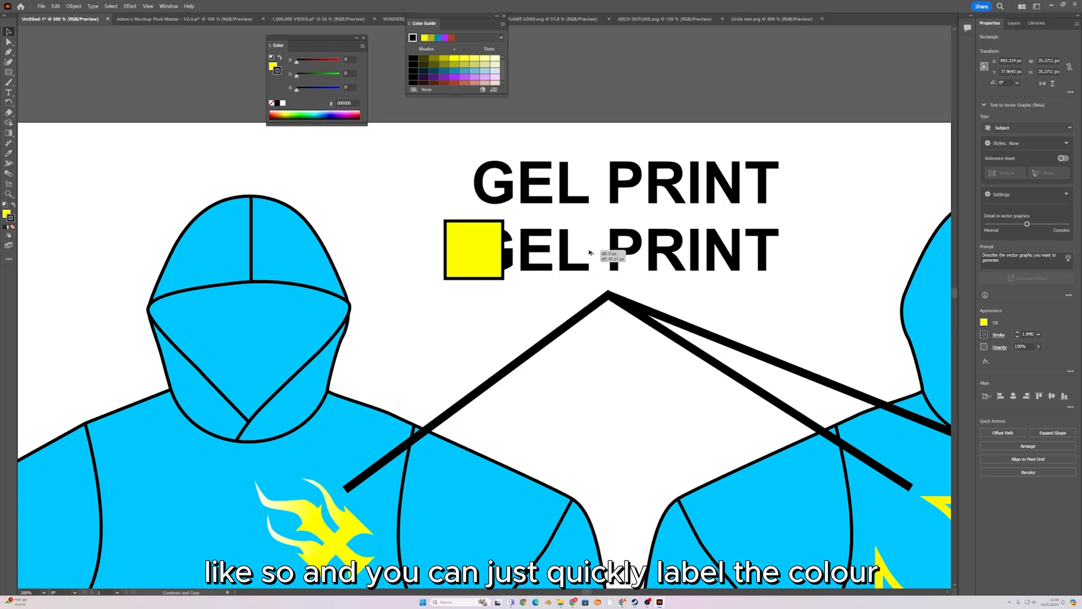
{"action": "left_click_drag", "start_coordinate": [551, 252], "coordinate": [597, 252]}
{"action": "key", "text": "ctrl+z"}
Replace the duplicated label's text with "- Yellow".
{"action": "key", "text": "t"}
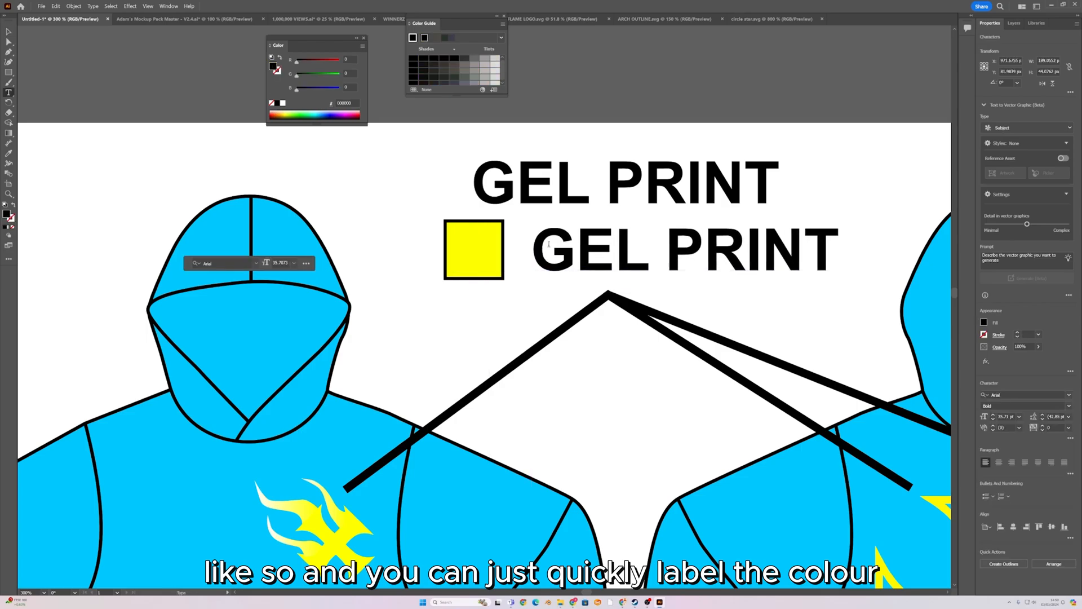
{"action": "triple_click", "coordinate": [548, 243]}
{"action": "type", "text": "- Y"}
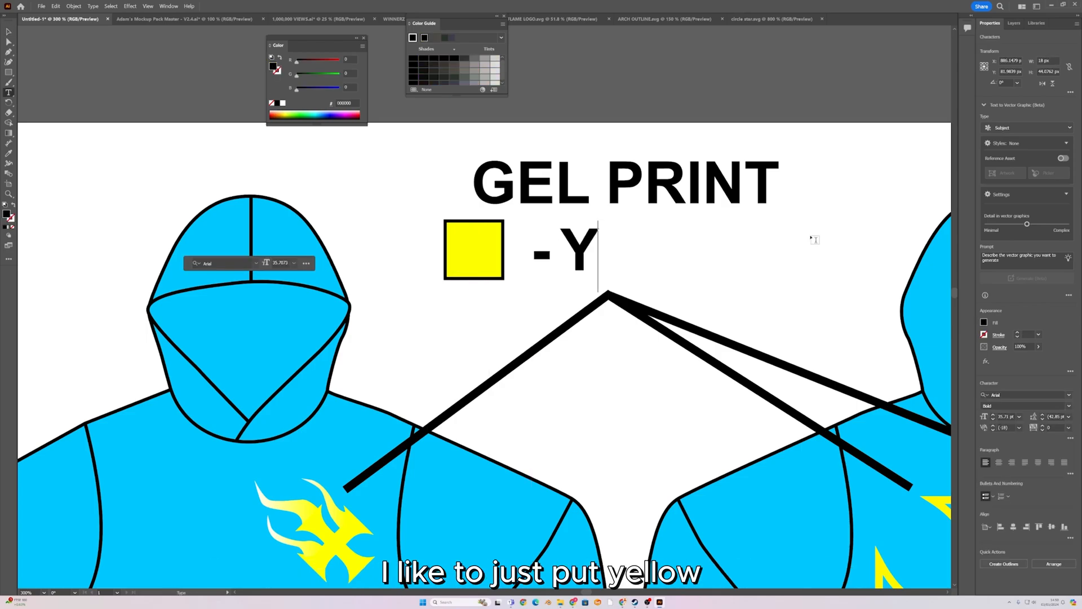
{"action": "type", "text": "ellow"}
{"action": "key", "text": "Escape"}
Copy the hex code of the yellow square's fill colour from the Color Picker.
{"action": "left_click", "coordinate": [474, 248]}
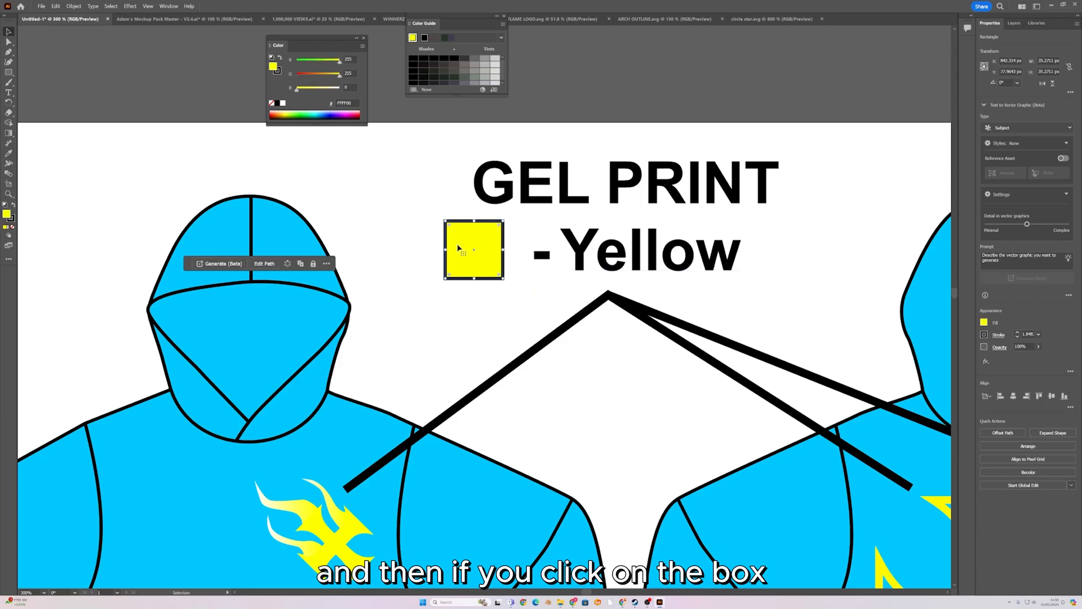
{"action": "double_click", "coordinate": [7, 214]}
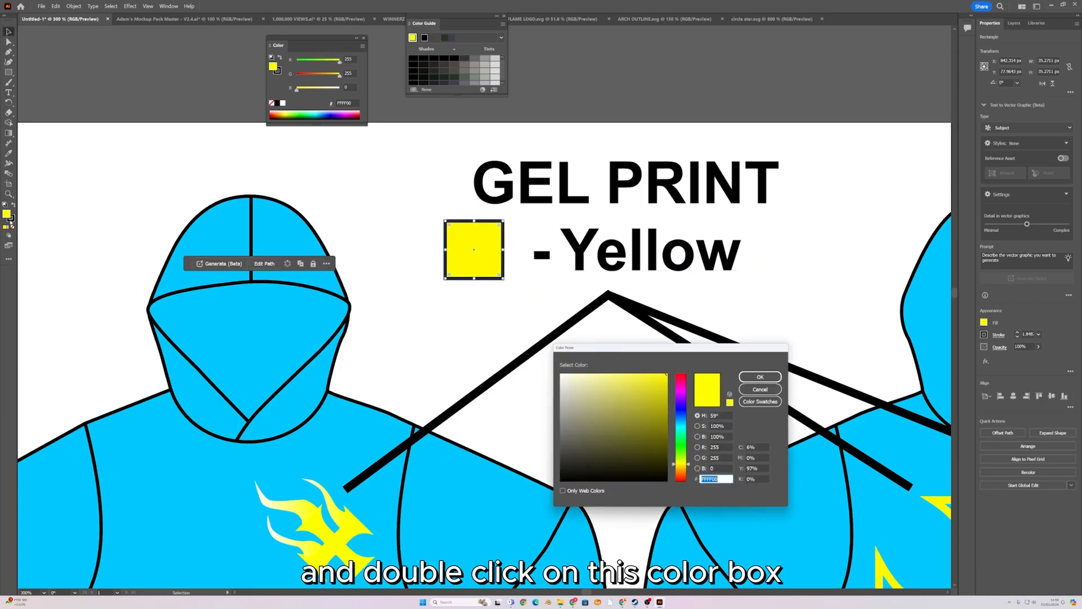
{"action": "left_click_drag", "start_coordinate": [599, 347], "coordinate": [527, 263]}
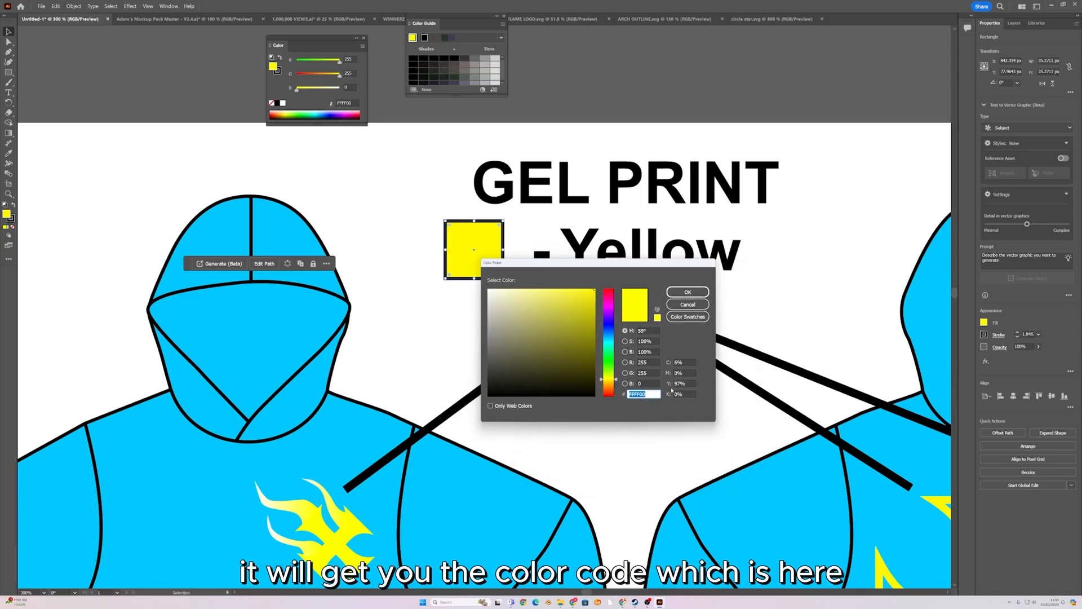
{"action": "double_click", "coordinate": [649, 394]}
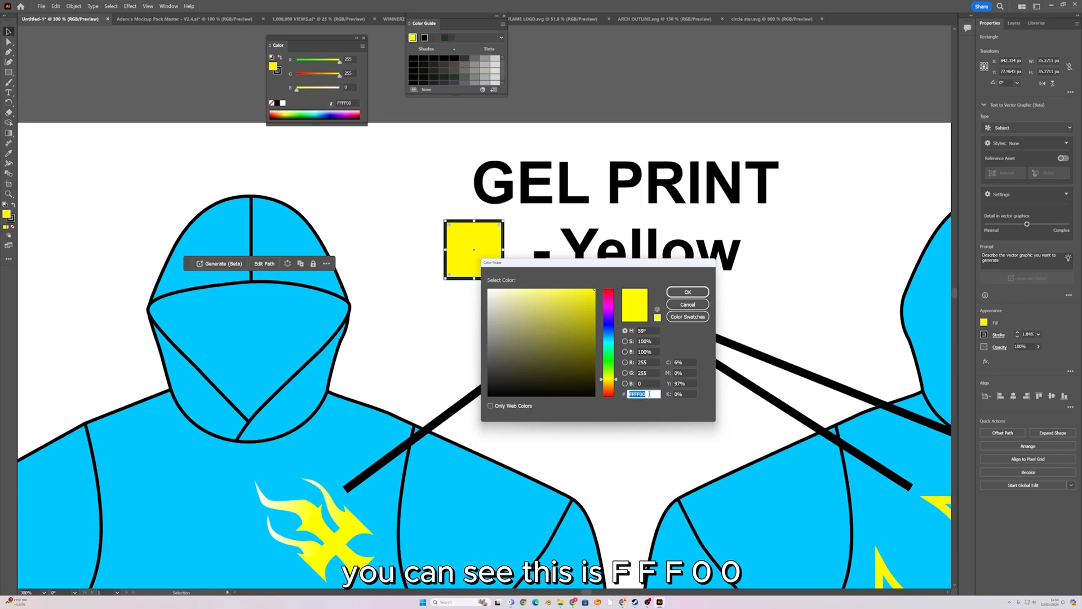
{"action": "right_click", "coordinate": [648, 394]}
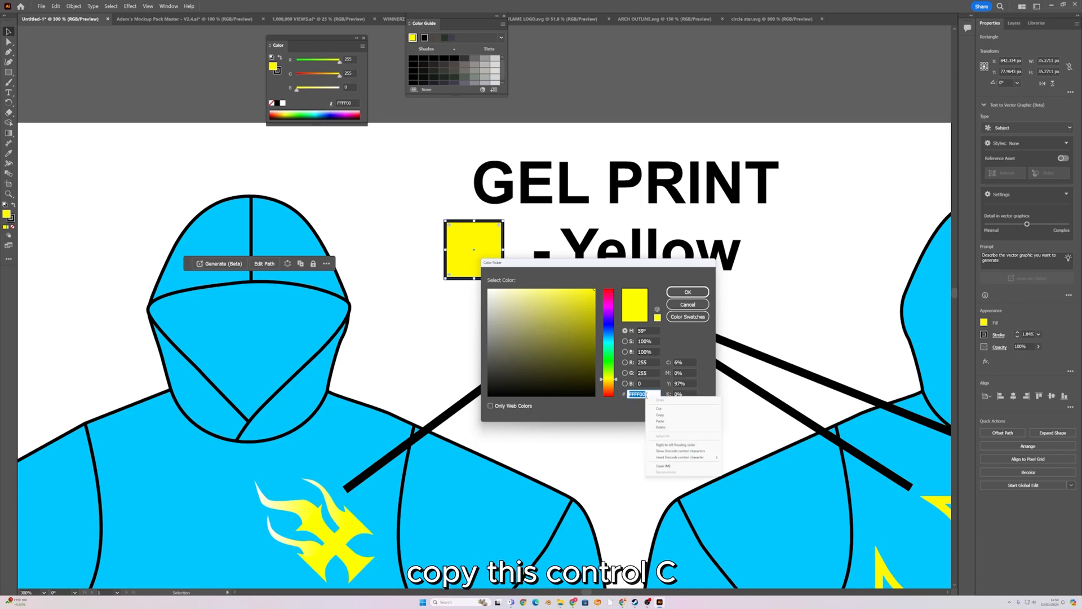
{"action": "left_click", "coordinate": [676, 418]}
{"action": "left_click", "coordinate": [687, 291]}
Append the colour code "#FFFF00" to the Yellow label beside the square.
{"action": "left_click", "coordinate": [740, 254]}
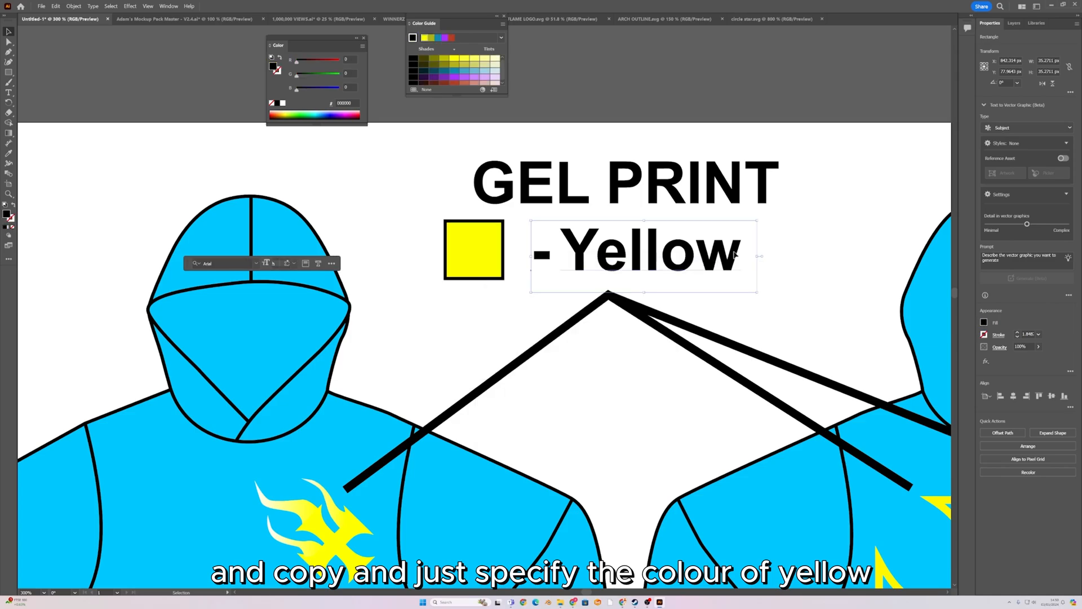
{"action": "double_click", "coordinate": [739, 254]}
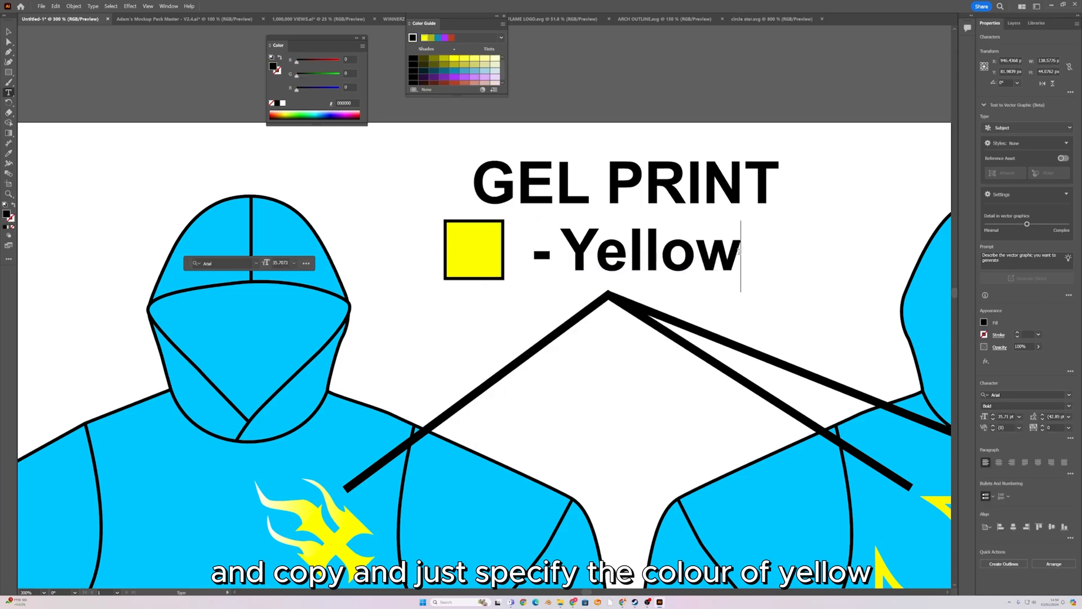
{"action": "type", "text": "#"}
{"action": "key", "text": "ctrl+v"}
Scale the Yellow colour label down to about 25 pt beside its square and set its font style to Regular.
{"action": "scroll", "coordinate": [748, 225], "scroll_direction": "down", "scroll_amount": 2}
{"action": "left_click_drag", "start_coordinate": [767, 276], "coordinate": [600, 272]}
{"action": "left_click", "coordinate": [600, 270]}
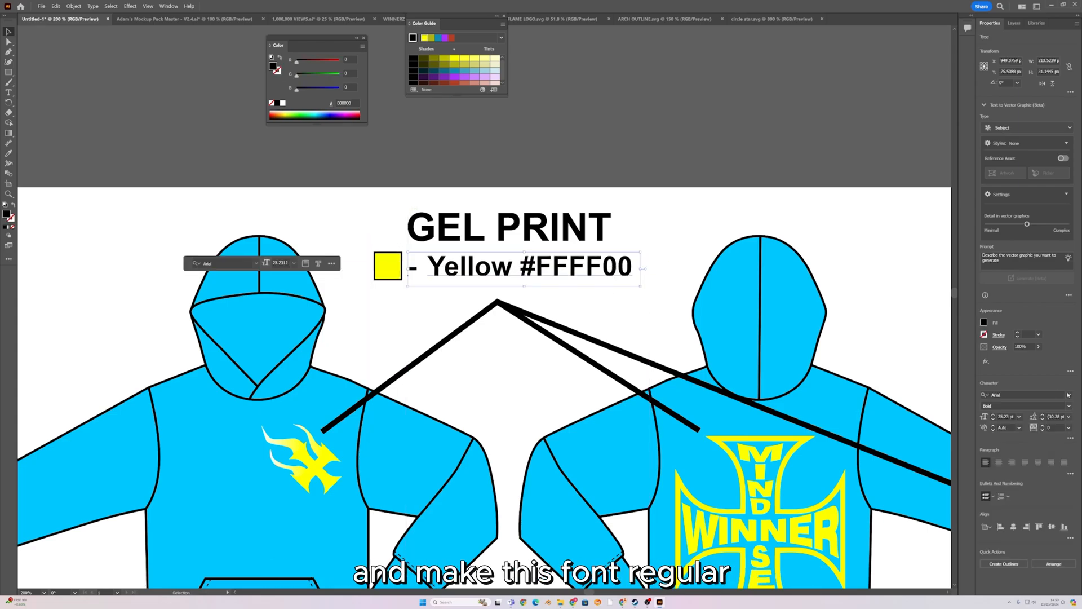
{"action": "left_click", "coordinate": [1068, 407]}
{"action": "left_click", "coordinate": [1000, 420]}
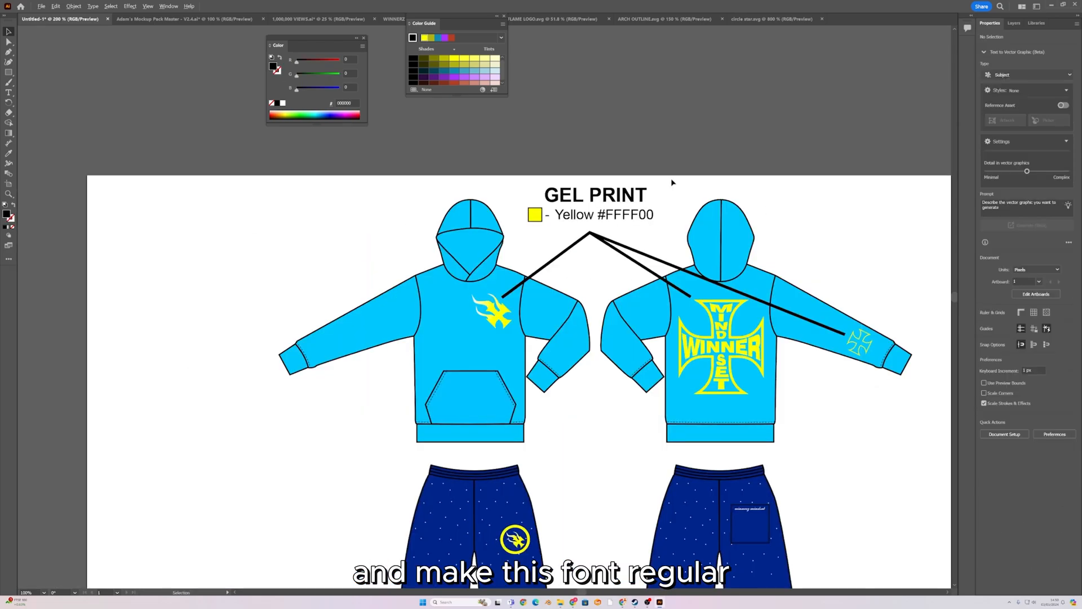
Duplicate the GEL PRINT label and yellow square below the pants, and scale all the artwork down to fit within the artboard.
{"action": "scroll", "coordinate": [650, 190], "scroll_direction": "up", "scroll_amount": 3}
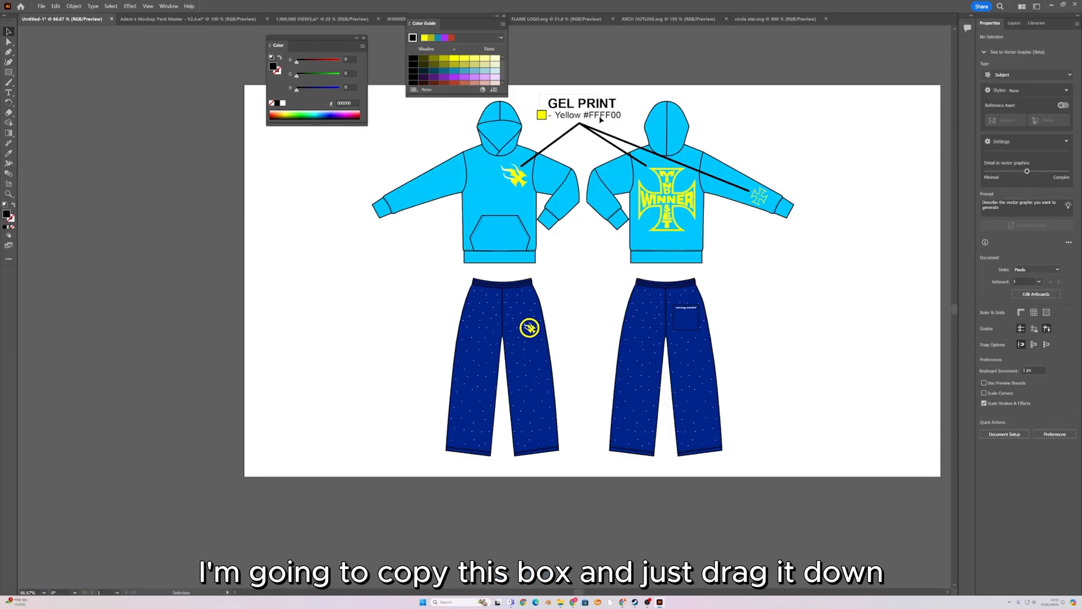
{"action": "left_click_drag", "start_coordinate": [529, 96], "coordinate": [611, 489]}
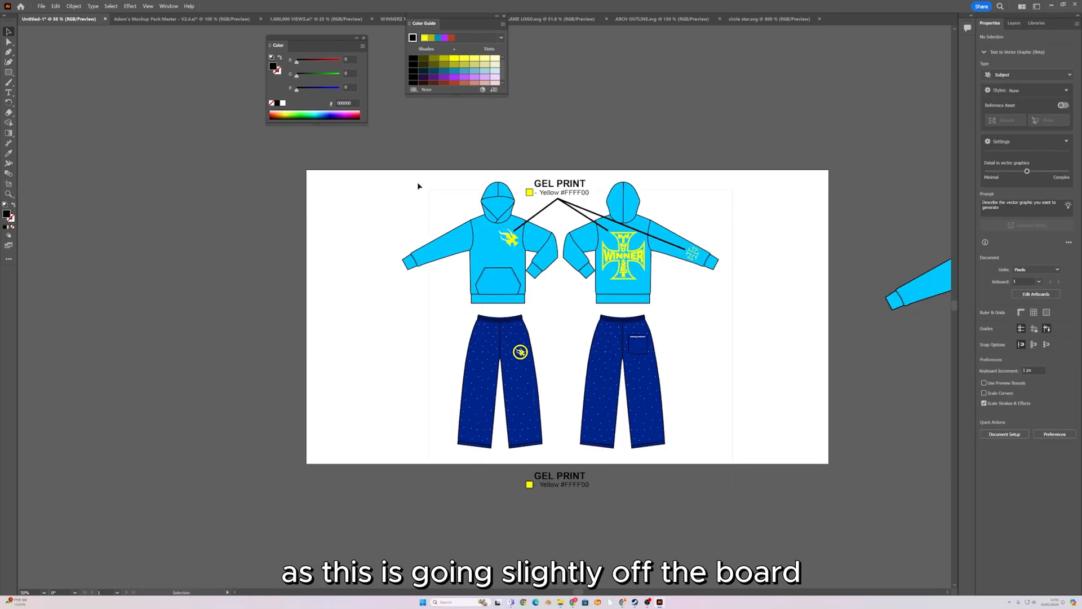
{"action": "left_click_drag", "start_coordinate": [378, 157], "coordinate": [727, 496]}
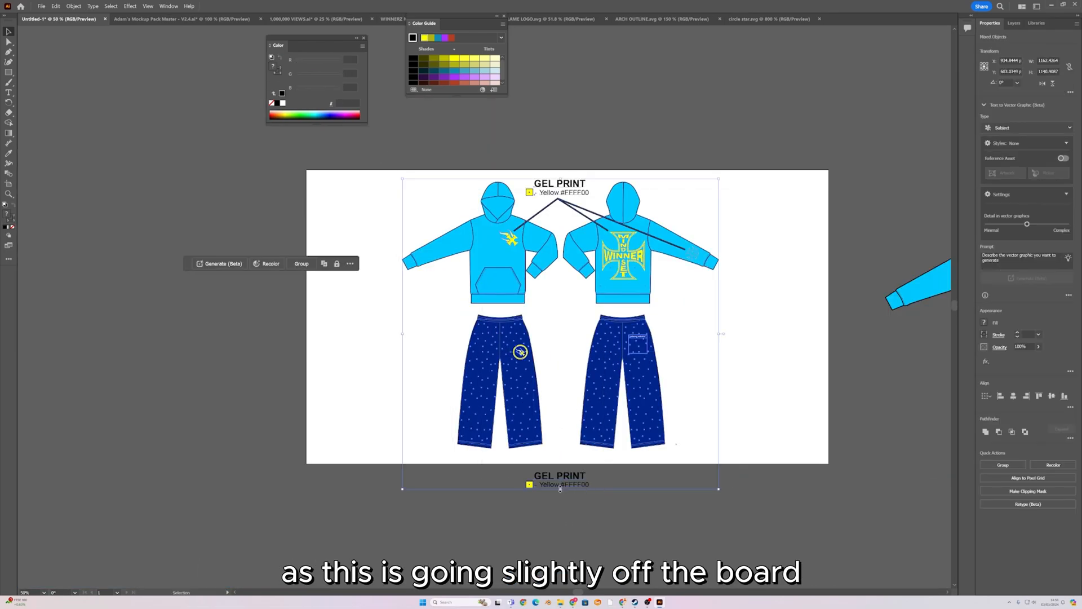
{"action": "left_click_drag", "start_coordinate": [560, 488], "coordinate": [560, 434]}
{"action": "left_click_drag", "start_coordinate": [534, 357], "coordinate": [533, 373]}
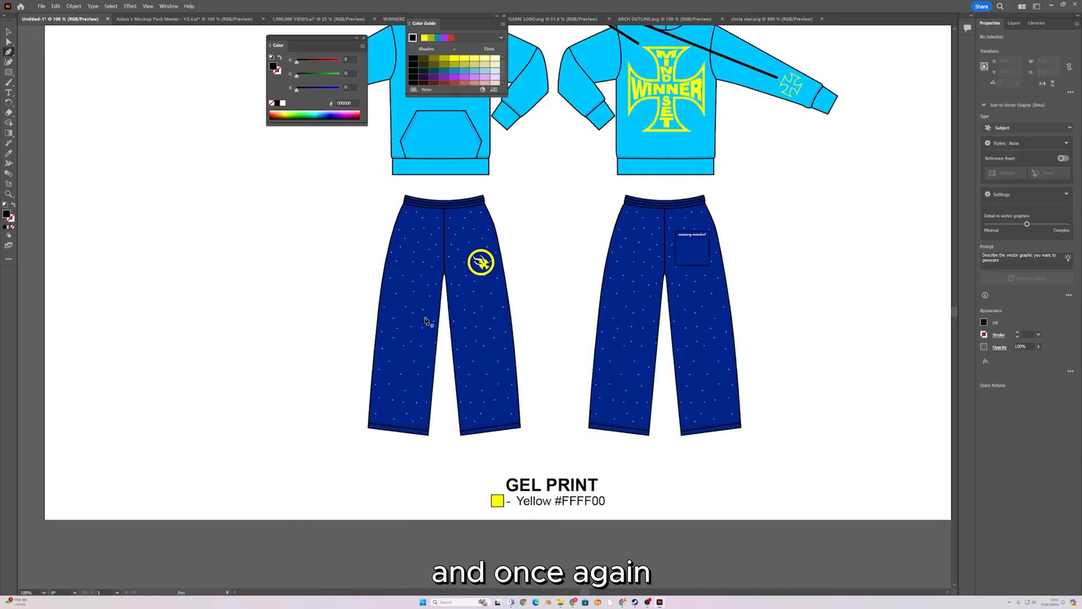
Draw a callout line from the pants' round logo to the lower GEL PRINT label, and duplicate this callout under the pants' back view.
{"action": "left_click_drag", "start_coordinate": [430, 321], "coordinate": [418, 312]}
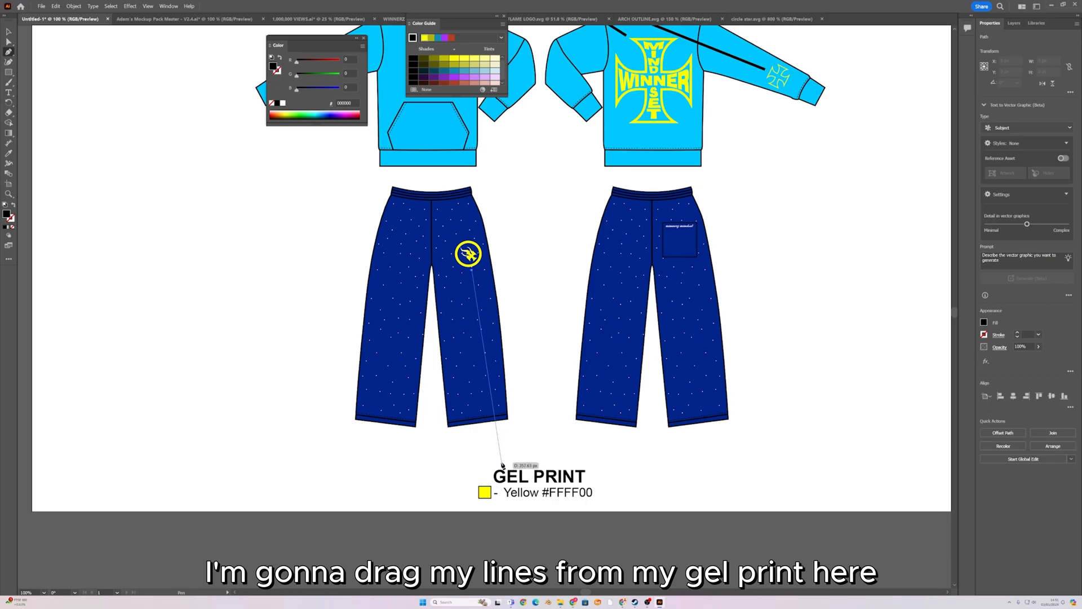
{"action": "left_click_drag", "start_coordinate": [345, 521], "coordinate": [586, 494]}
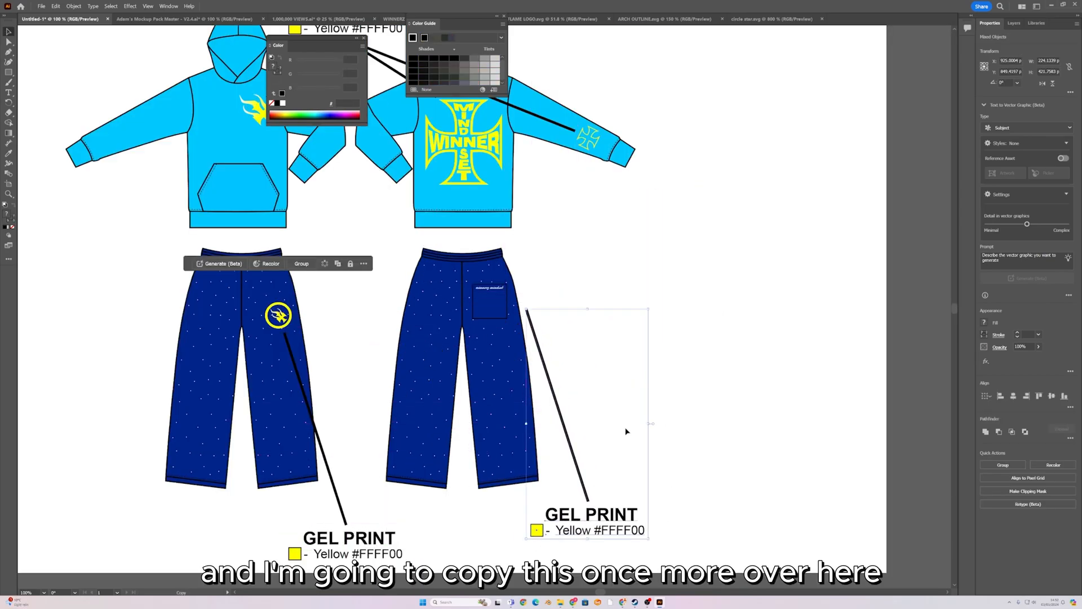
Reshape the duplicated callout line so that it runs from the back pocket's script text to the copied label.
{"action": "left_click", "coordinate": [626, 214]}
{"action": "key", "text": "a"}
{"action": "scroll", "coordinate": [499, 295], "scroll_direction": "up", "scroll_amount": 1}
{"action": "left_click_drag", "start_coordinate": [498, 295], "coordinate": [548, 237]}
{"action": "left_click", "coordinate": [647, 252]}
{"action": "left_click_drag", "start_coordinate": [639, 537], "coordinate": [442, 405]}
{"action": "left_click_drag", "start_coordinate": [481, 272], "coordinate": [497, 309]}
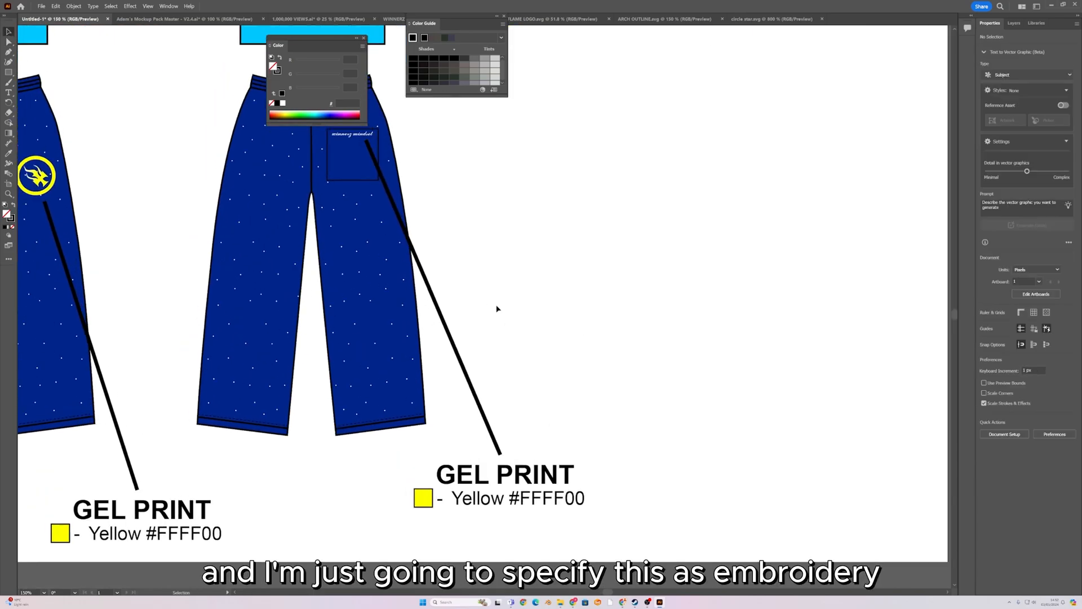
Change the pocket callout's heading to "EMBROIDERY" and its colour text to "White".
{"action": "double_click", "coordinate": [533, 475]}
{"action": "key", "text": "ctrl+a"}
{"action": "type", "text": "EMBROIDERY"}
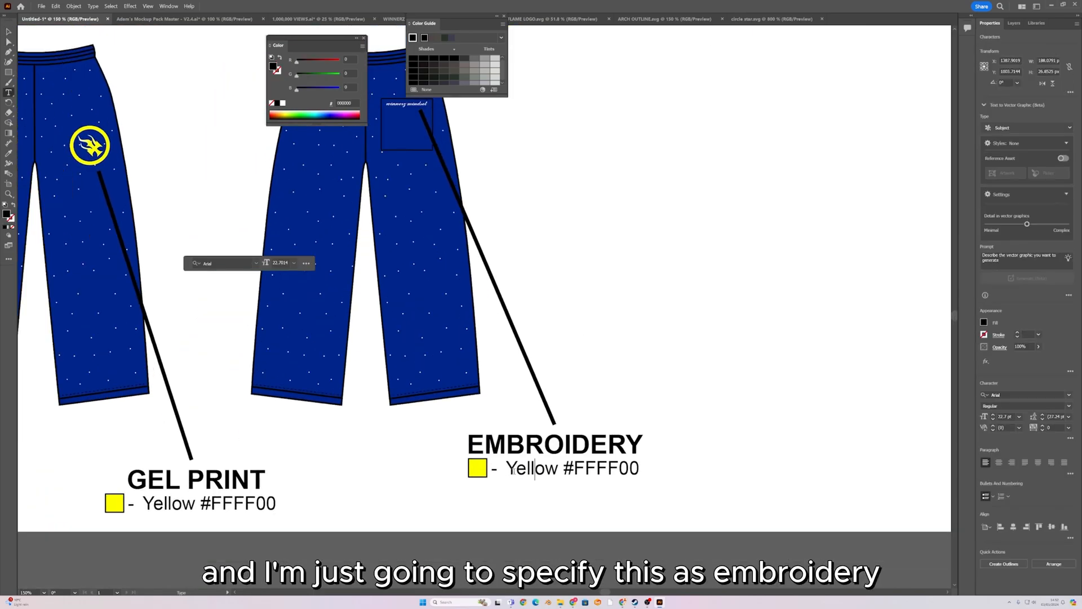
{"action": "left_click_drag", "start_coordinate": [507, 467], "coordinate": [756, 464]}
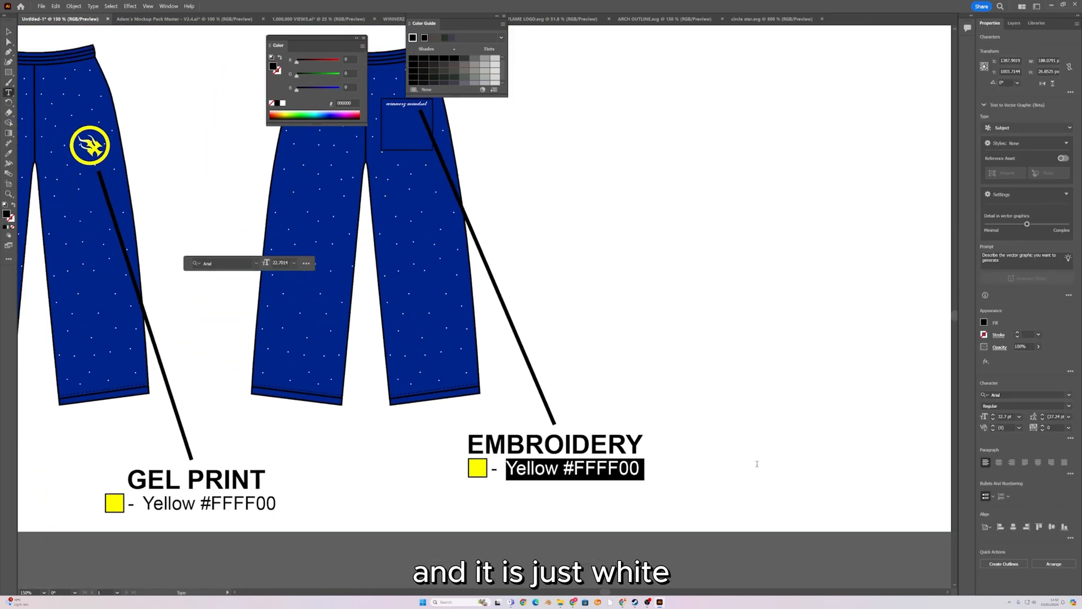
{"action": "type", "text": "White"}
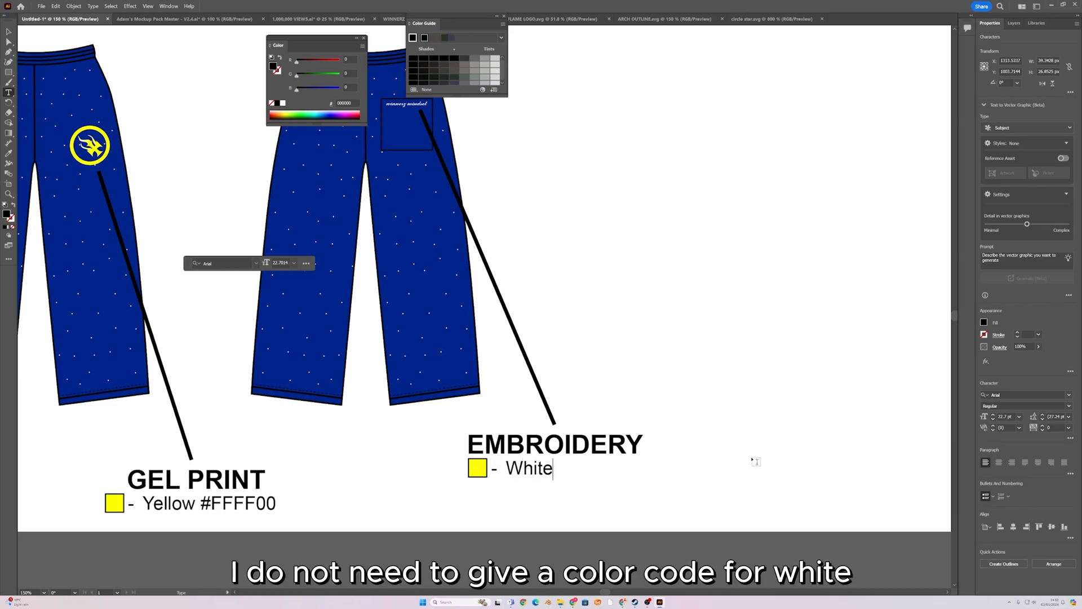
{"action": "left_click", "coordinate": [6, 31]}
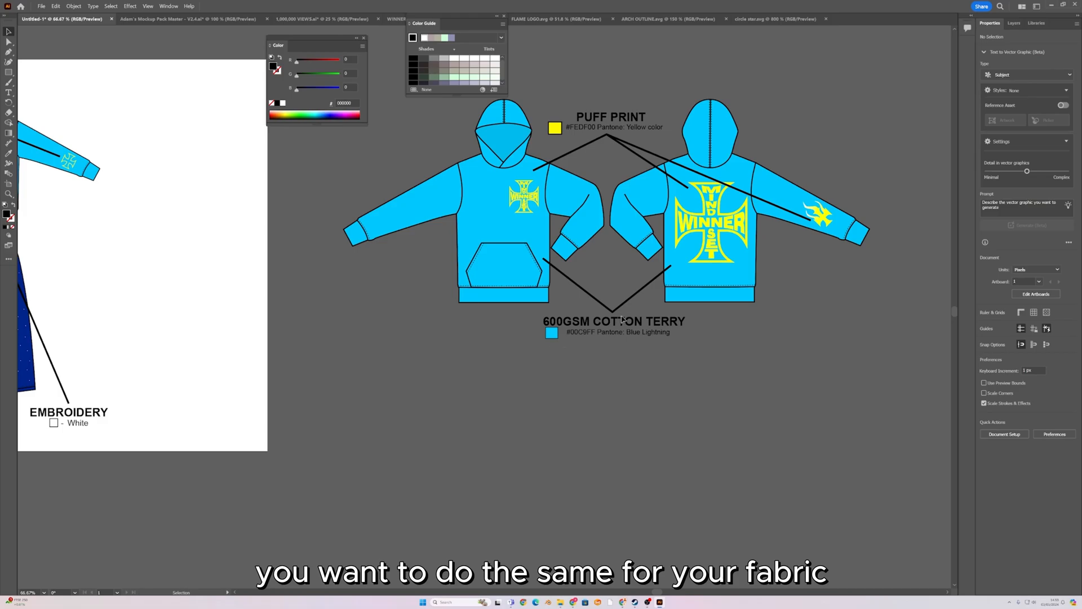
Duplicate the upper GEL PRINT label with its square and colour text into the empty area beside the hoodie's back view.
{"action": "left_click", "coordinate": [648, 282]}
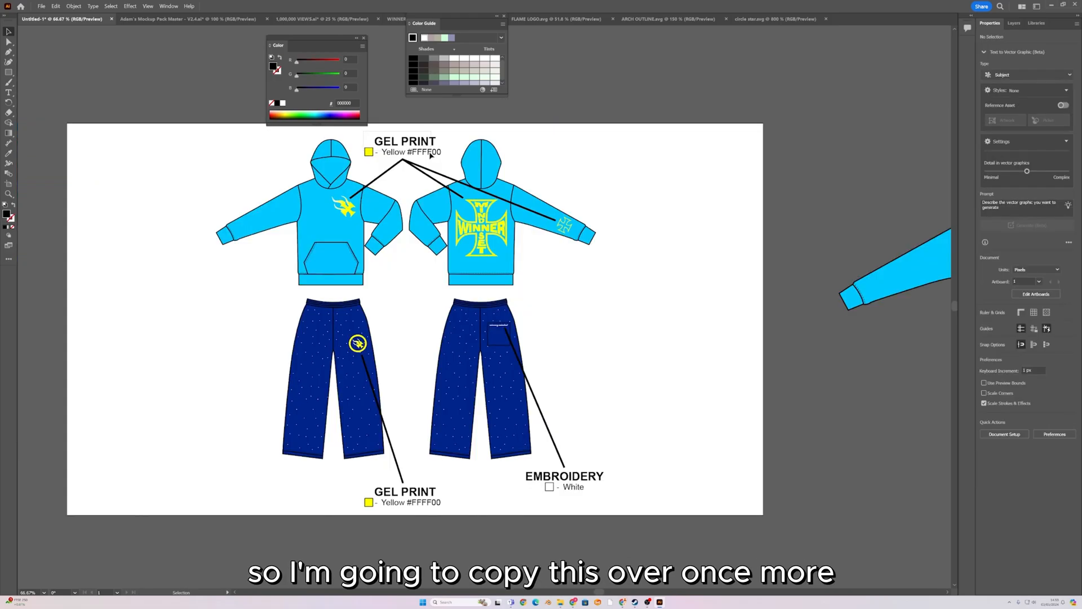
{"action": "left_click_drag", "start_coordinate": [431, 155], "coordinate": [433, 157]}
{"action": "left_click_drag", "start_coordinate": [414, 142], "coordinate": [629, 286]}
{"action": "left_click", "coordinate": [679, 253]}
{"action": "left_click_drag", "start_coordinate": [718, 252], "coordinate": [336, 235]}
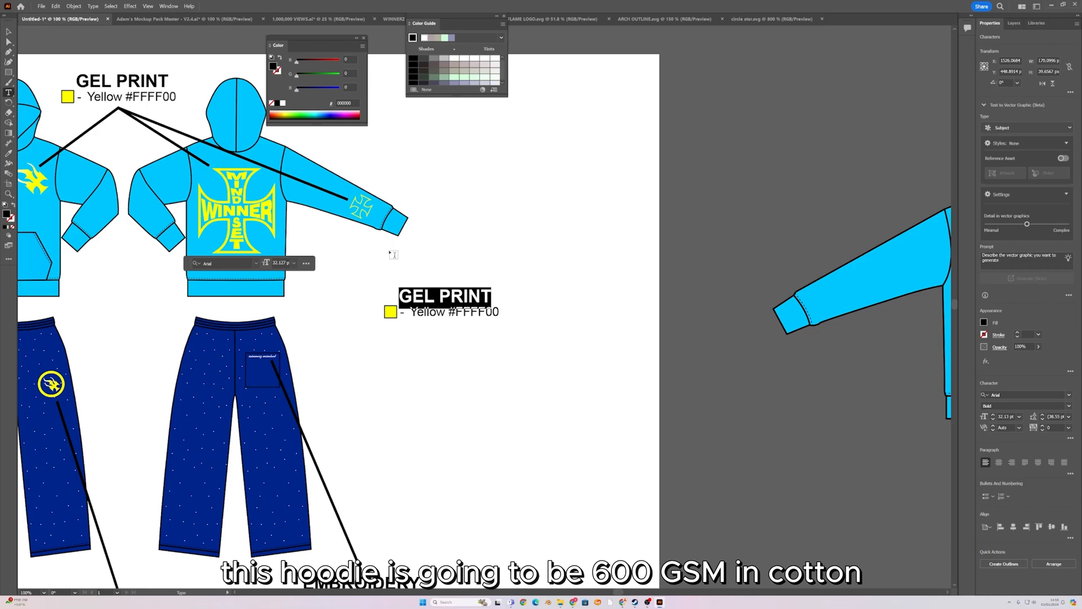
Replace the copied heading with "600GSM COTTON TERRY FLEECE" and centre it above its colour text.
{"action": "type", "text": "600GSM CO"}
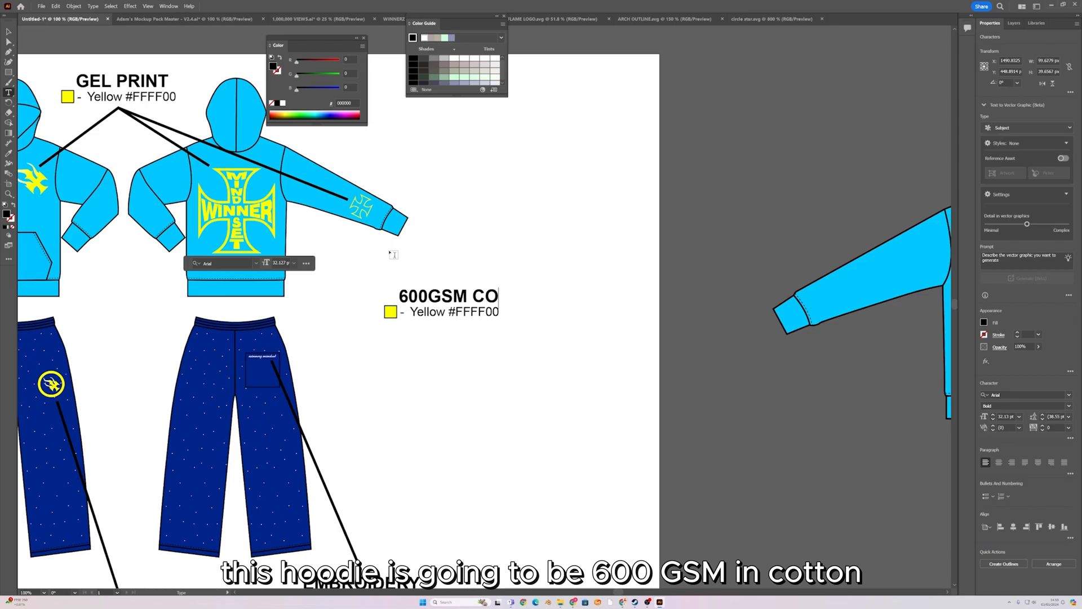
{"action": "type", "text": "TTON TERRY FLEE"}
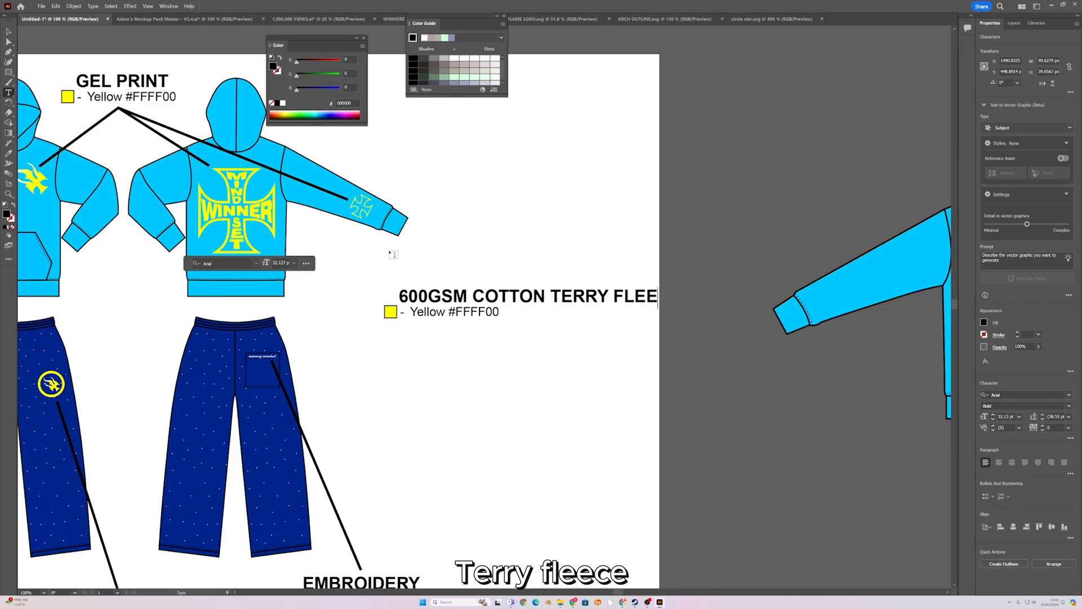
{"action": "type", "text": "CE"}
{"action": "left_click_drag", "start_coordinate": [598, 294], "coordinate": [529, 294]}
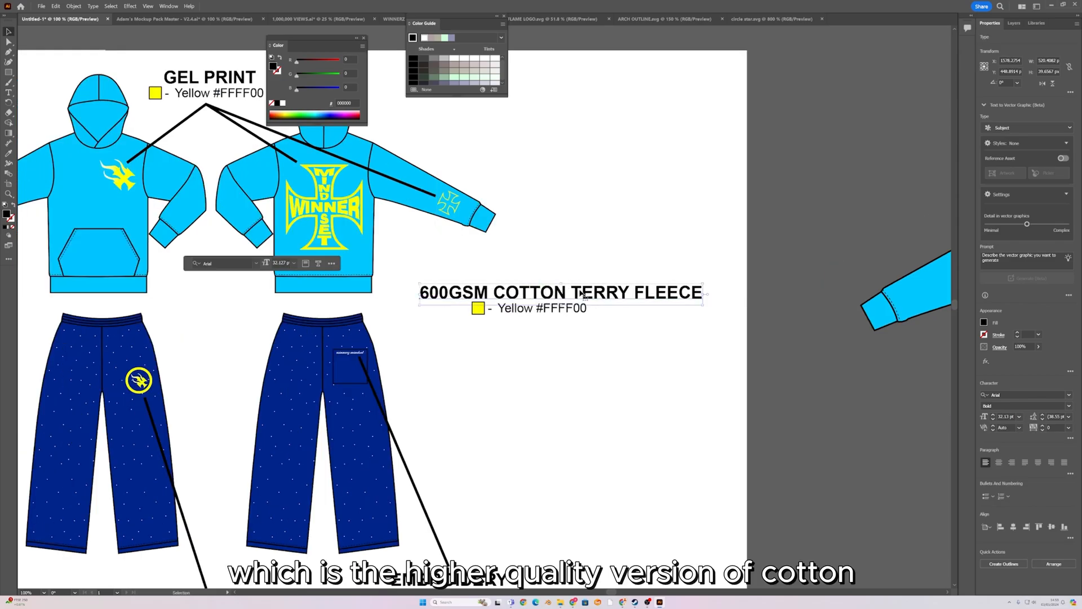
Fill the fabric label's square with the hoodie's blue using the Eyedropper.
{"action": "scroll", "coordinate": [507, 310], "scroll_direction": "down", "scroll_amount": 2}
{"action": "scroll", "coordinate": [515, 302], "scroll_direction": "up", "scroll_amount": 1}
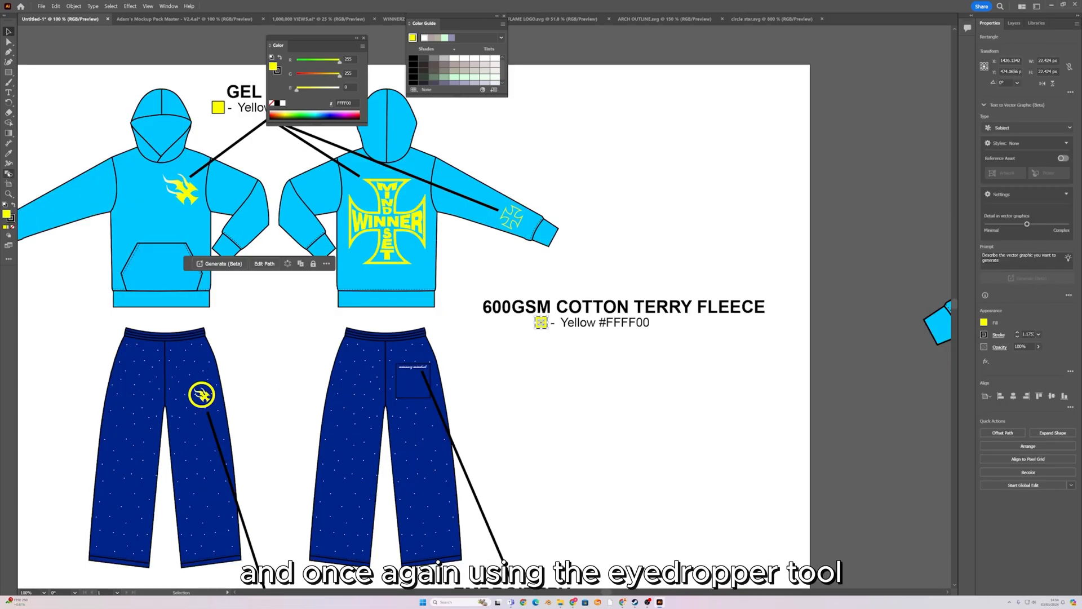
{"action": "left_click", "coordinate": [8, 153]}
{"action": "left_click", "coordinate": [135, 208]}
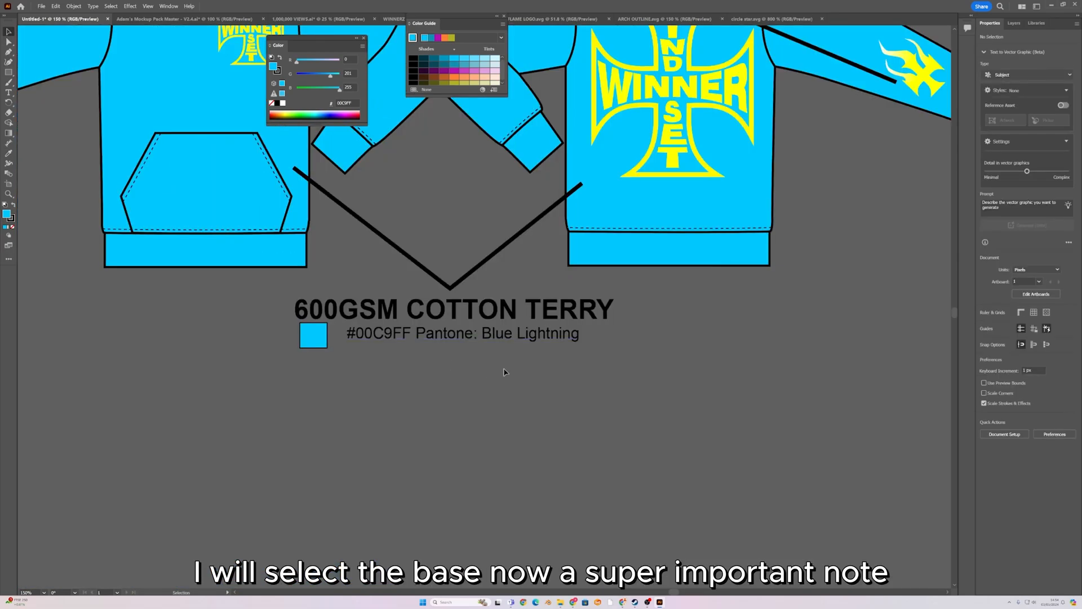
Examine the Pantone colour specification under the reference hoodie's 600GSM COTTON TERRY label.
{"action": "left_click", "coordinate": [427, 337]}
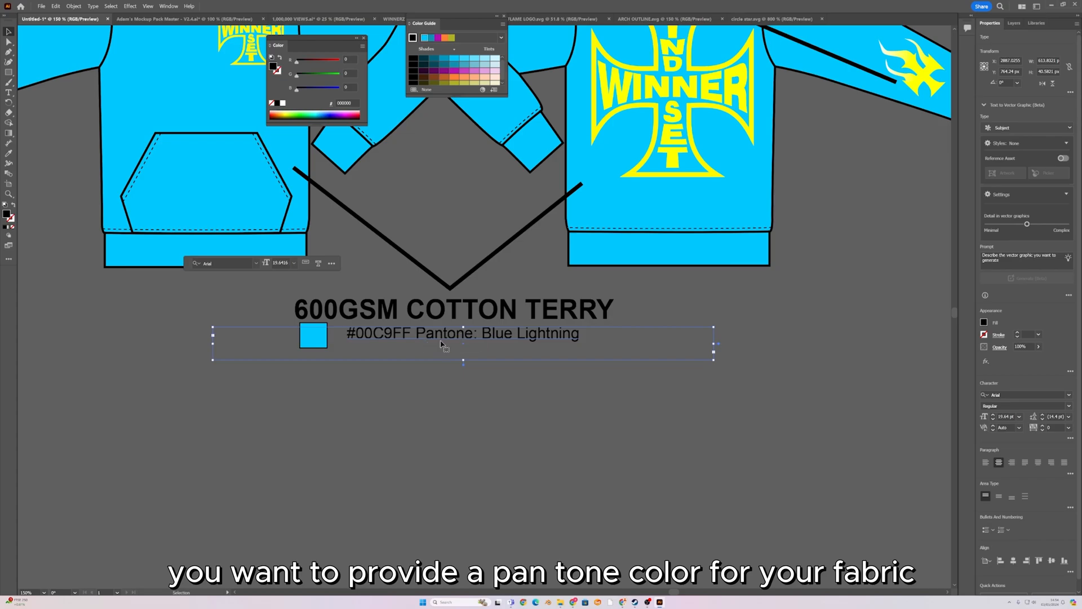
{"action": "left_click_drag", "start_coordinate": [442, 344], "coordinate": [510, 419]}
{"action": "scroll", "coordinate": [509, 419], "scroll_direction": "down", "scroll_amount": 1}
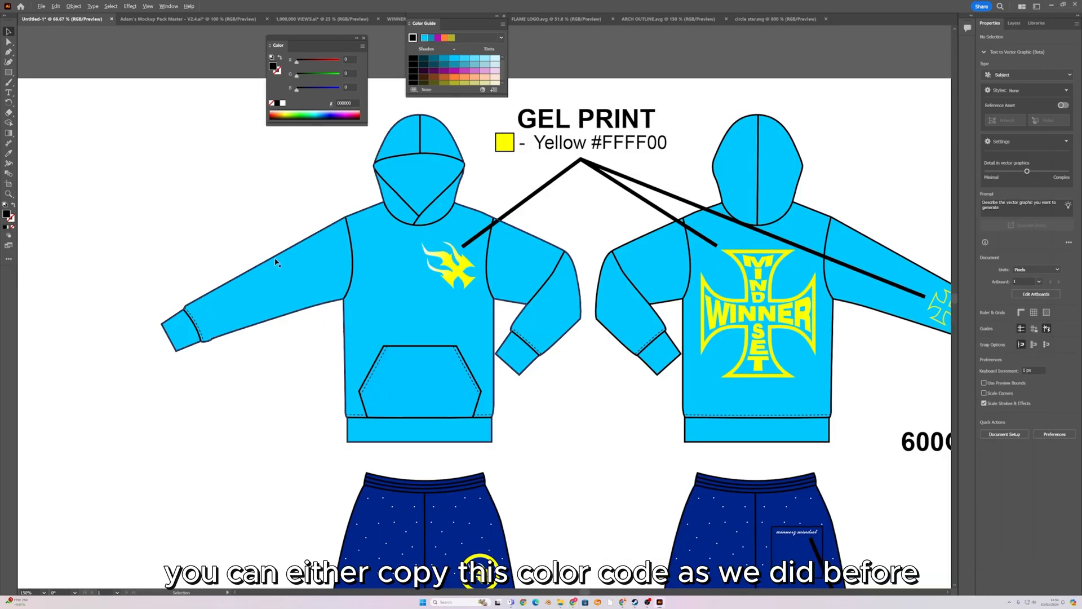
Get the hex code of the front hoodie's blue fill from the Color Picker.
{"action": "left_click", "coordinate": [296, 275]}
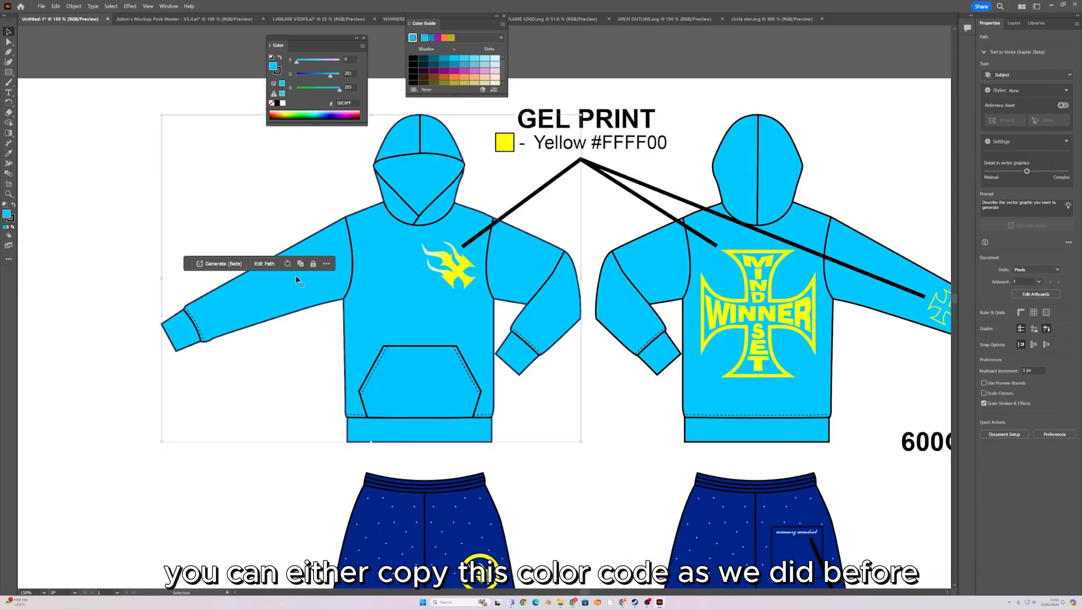
{"action": "double_click", "coordinate": [5, 214]}
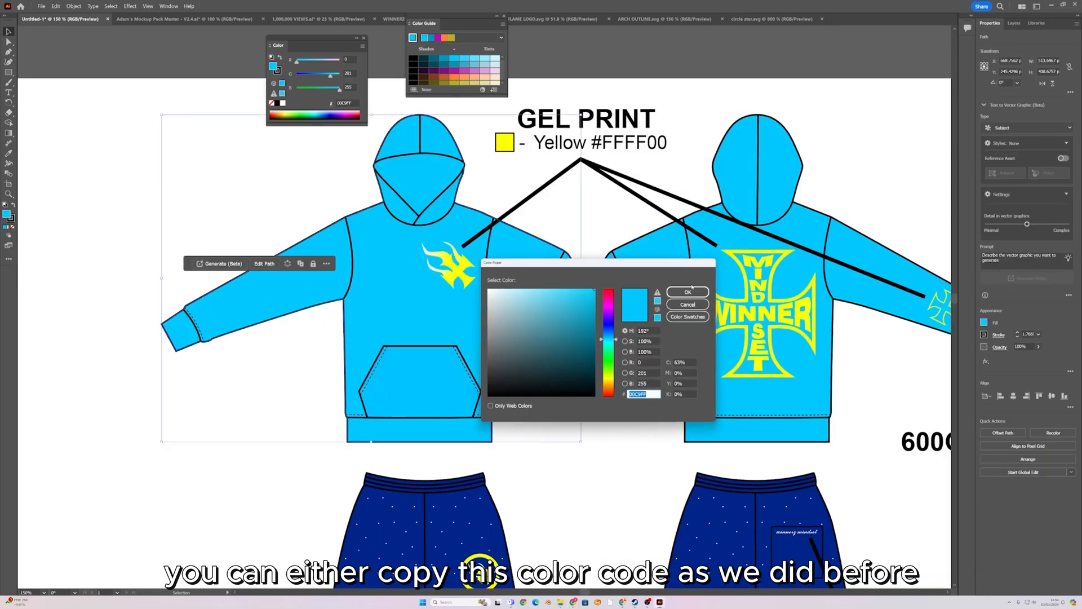
{"action": "key", "text": "Escape"}
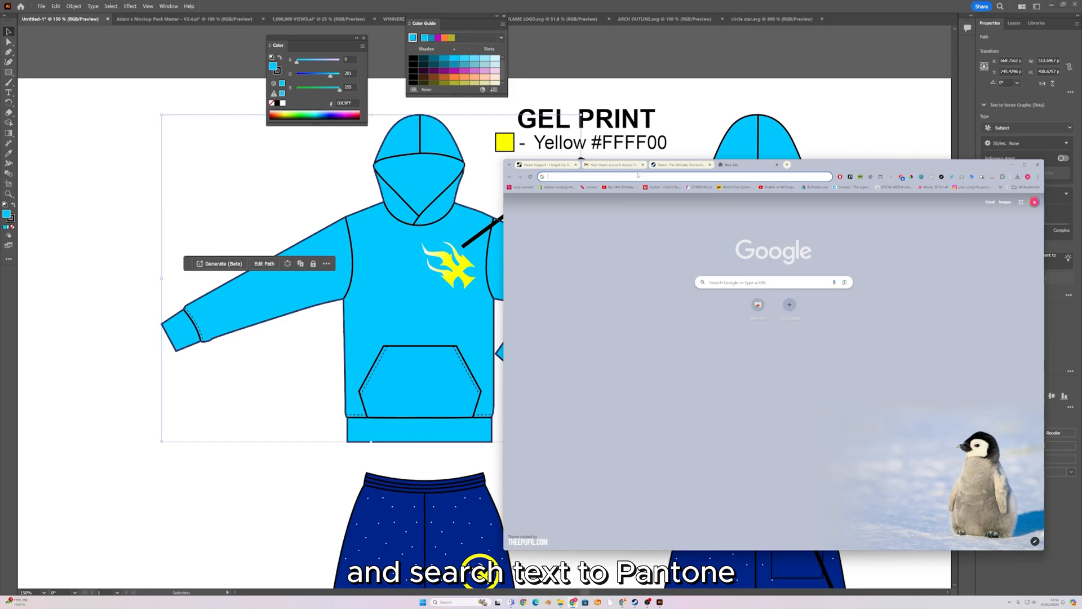
Switch to the browser, search for a hex to Pantone converter and look up 00C9FF on Code Beautify, accepting the site's privacy terms.
{"action": "type", "text": "HEX TRO"}
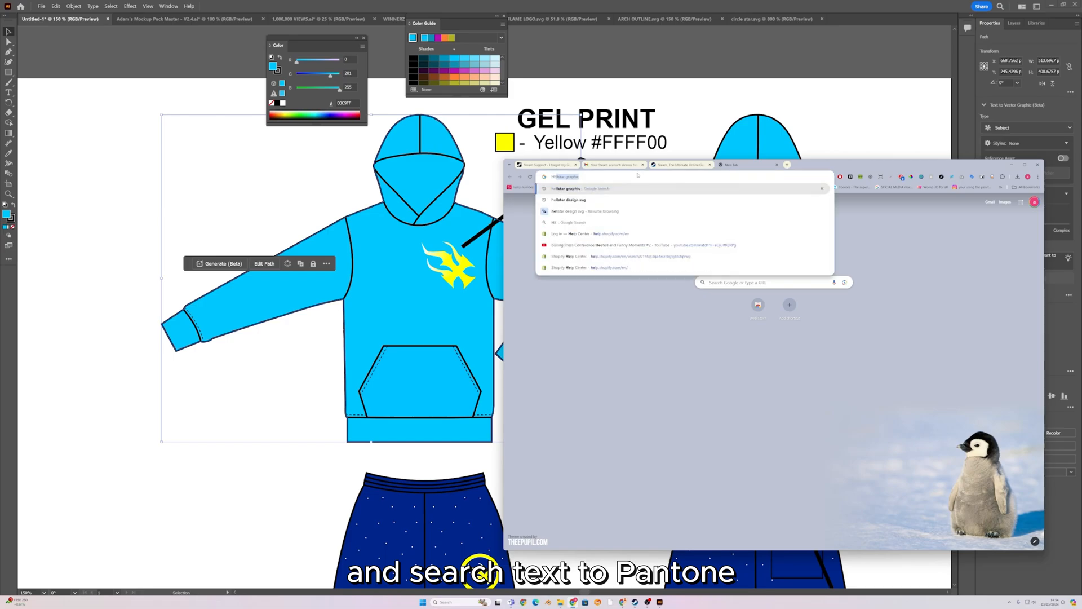
{"action": "key", "text": "BackSpace"}
{"action": "key", "text": "BackSpace"}
{"action": "type", "text": "O PAN"}
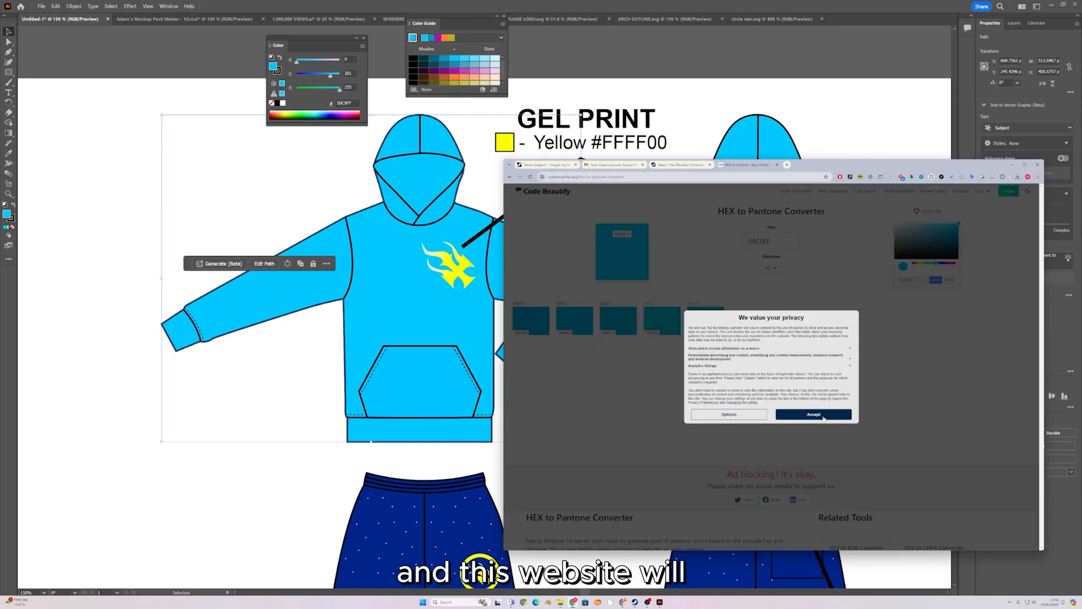
{"action": "left_click", "coordinate": [823, 416]}
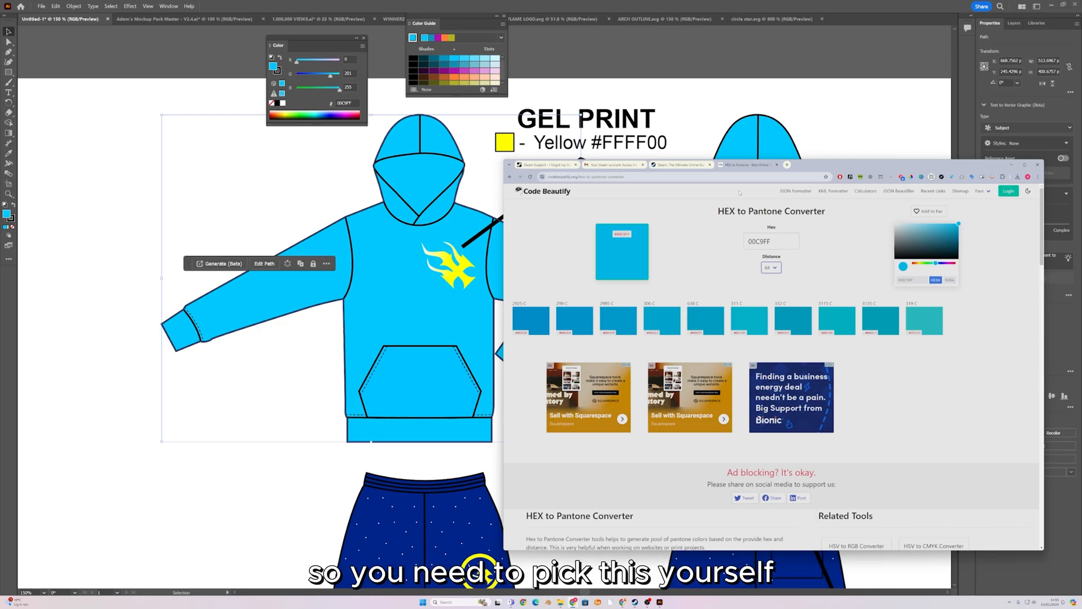
Pick Pantone 2995 C as the match for 00C9FF and write "#00C9FF Pantone: 2995 C" in the hoodie's fabric label.
{"action": "left_click_drag", "start_coordinate": [812, 165], "coordinate": [588, 110]}
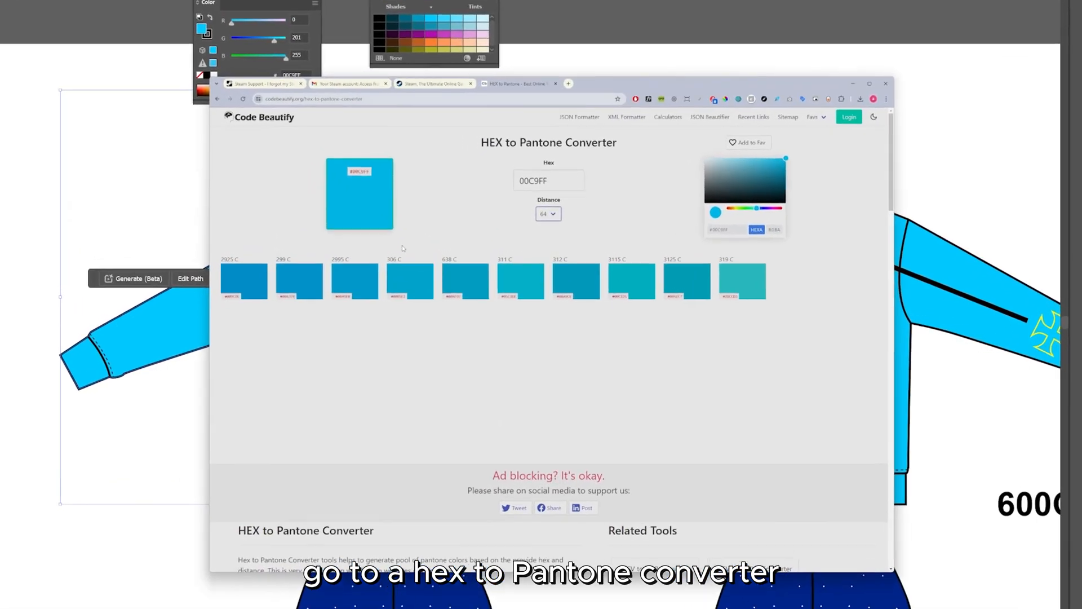
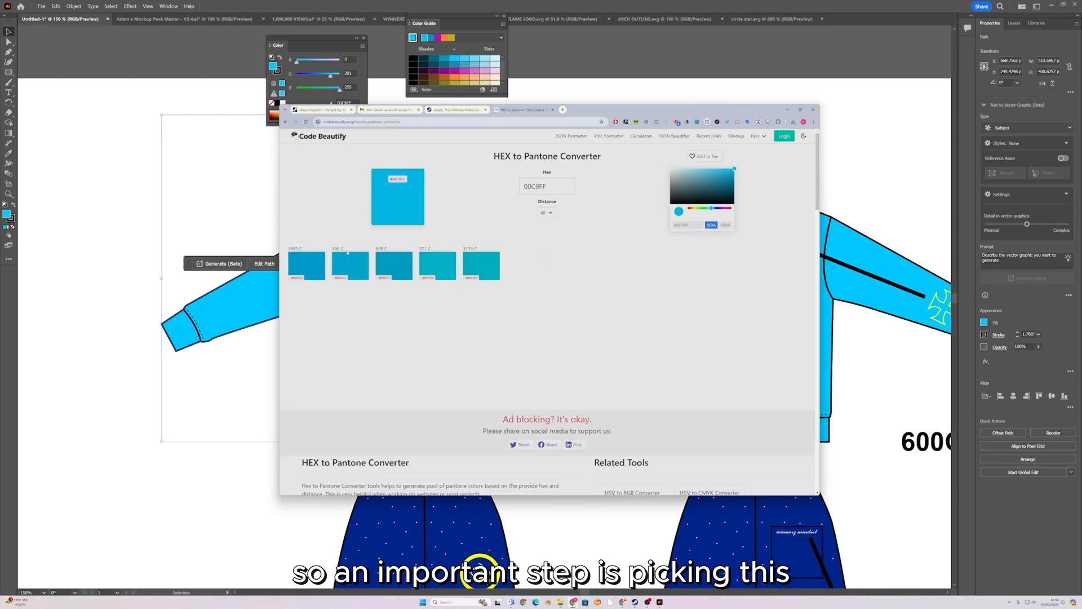
{"action": "left_click_drag", "start_coordinate": [344, 248], "coordinate": [335, 249]}
{"action": "left_click", "coordinate": [352, 251]}
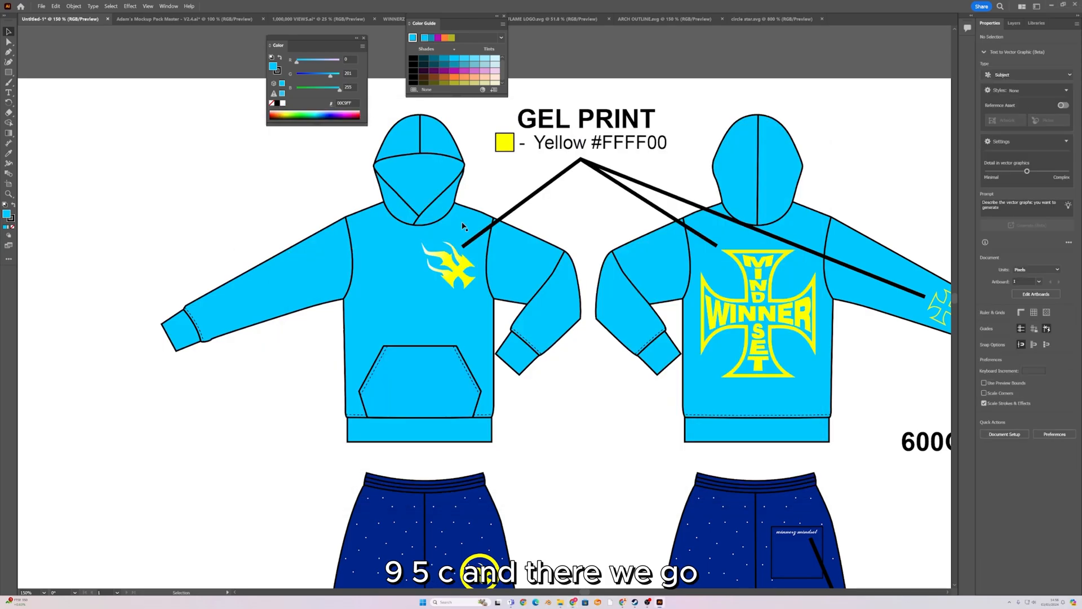
Move the 600GSM COTTON TERRY FLEECE label with its colour note off the artboard, to its left.
{"action": "scroll", "coordinate": [557, 297], "scroll_direction": "up", "scroll_amount": 1}
{"action": "scroll", "coordinate": [557, 297], "scroll_direction": "down", "scroll_amount": 3}
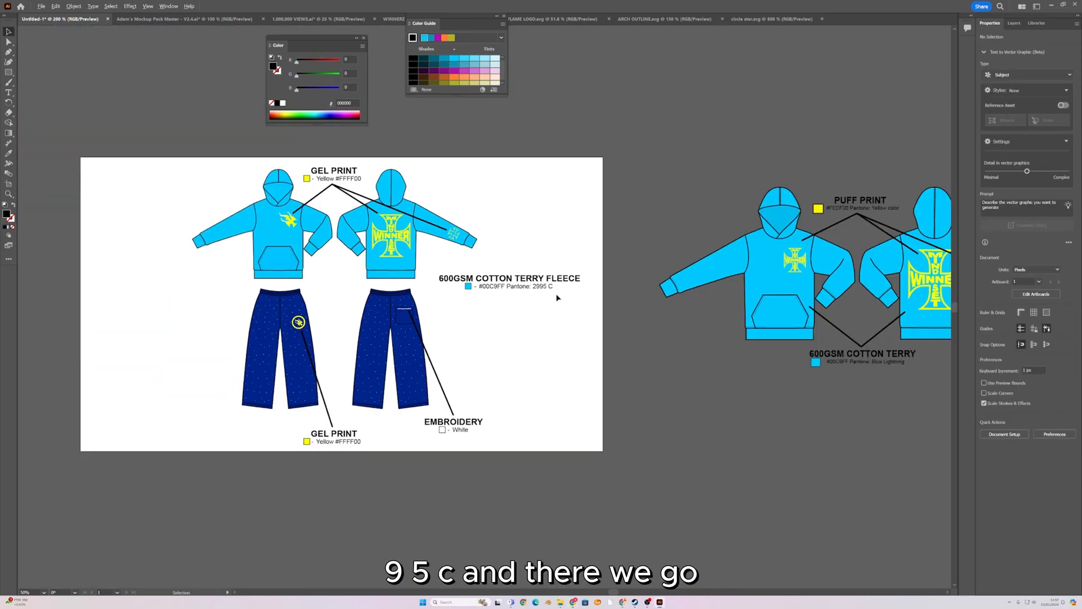
{"action": "scroll", "coordinate": [625, 312], "scroll_direction": "up", "scroll_amount": 1}
{"action": "scroll", "coordinate": [624, 313], "scroll_direction": "down", "scroll_amount": 2}
{"action": "scroll", "coordinate": [628, 319], "scroll_direction": "up", "scroll_amount": 2}
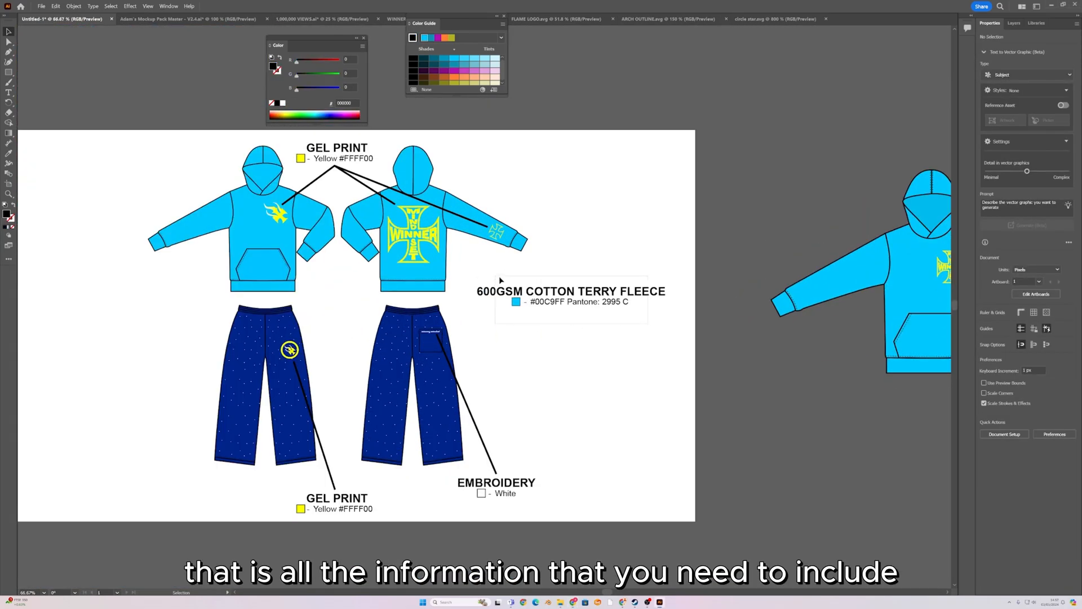
{"action": "left_click_drag", "start_coordinate": [499, 275], "coordinate": [495, 276]}
{"action": "left_click_drag", "start_coordinate": [574, 292], "coordinate": [224, 252]}
{"action": "scroll", "coordinate": [581, 248], "scroll_direction": "down", "scroll_amount": 2}
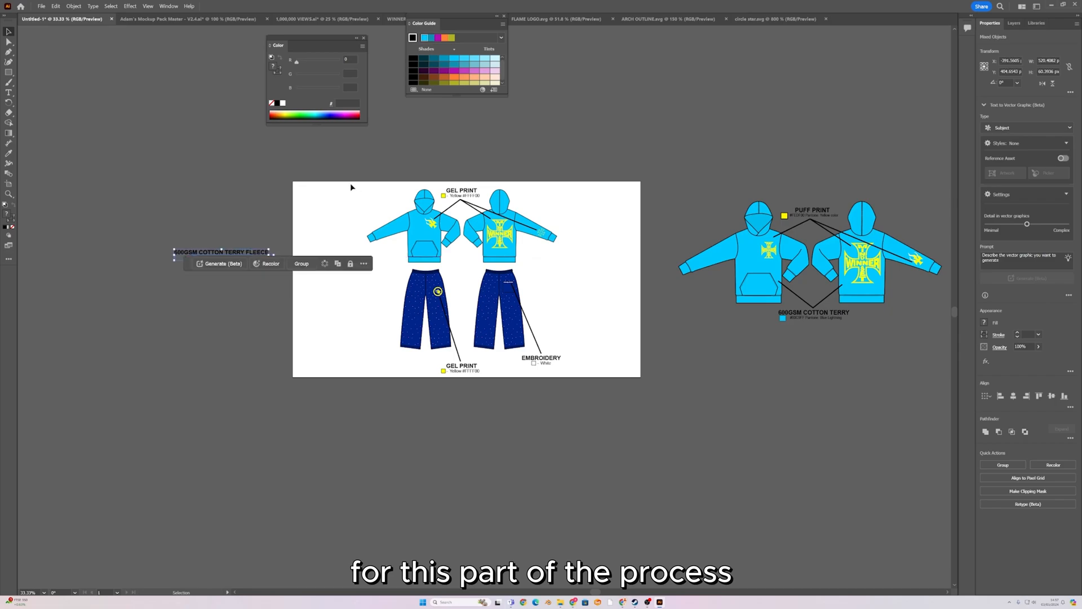
Move the hoodies and the pants with their callouts off the artboard, arranging them side by side above it.
{"action": "left_click_drag", "start_coordinate": [350, 184], "coordinate": [590, 266]}
{"action": "left_click_drag", "start_coordinate": [497, 229], "coordinate": [280, 325]}
{"action": "left_click_drag", "start_coordinate": [394, 258], "coordinate": [393, 260]}
{"action": "left_click_drag", "start_coordinate": [425, 302], "coordinate": [484, 258]}
{"action": "left_click_drag", "start_coordinate": [422, 219], "coordinate": [518, 328]}
{"action": "scroll", "coordinate": [507, 273], "scroll_direction": "up", "scroll_amount": 1}
{"action": "left_click_drag", "start_coordinate": [495, 261], "coordinate": [513, 265]}
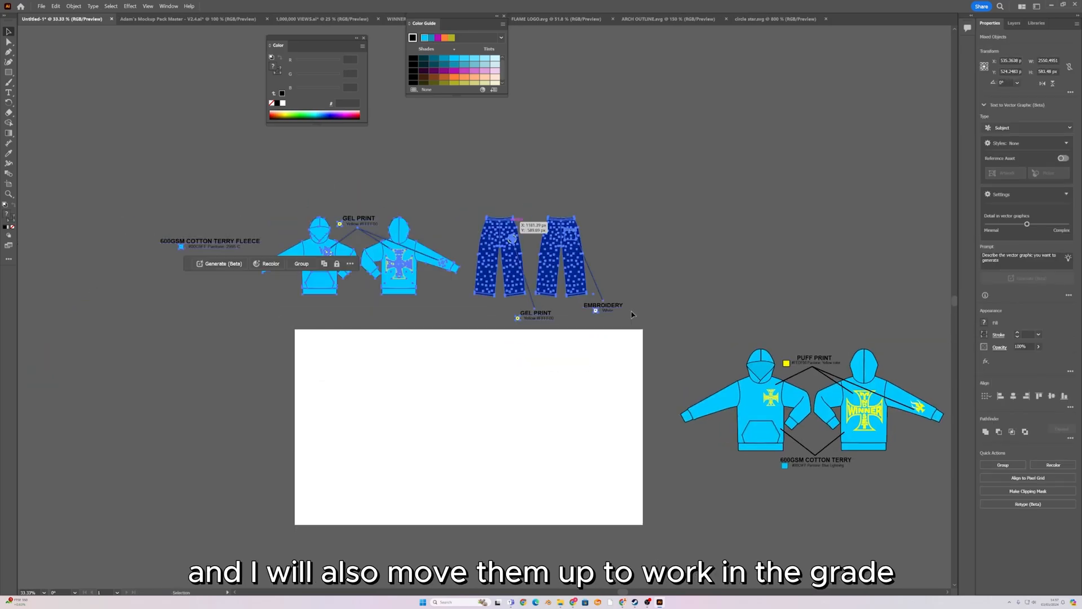
{"action": "left_click_drag", "start_coordinate": [571, 257], "coordinate": [640, 267]}
{"action": "left_click", "coordinate": [685, 235]}
Place the 600GSM COTTON TERRY FLEECE label under the hoodies and a copy of it under the pants.
{"action": "scroll", "coordinate": [569, 242], "scroll_direction": "up", "scroll_amount": 1}
{"action": "scroll", "coordinate": [640, 267], "scroll_direction": "up", "scroll_amount": 1}
{"action": "scroll", "coordinate": [195, 230], "scroll_direction": "down", "scroll_amount": 1}
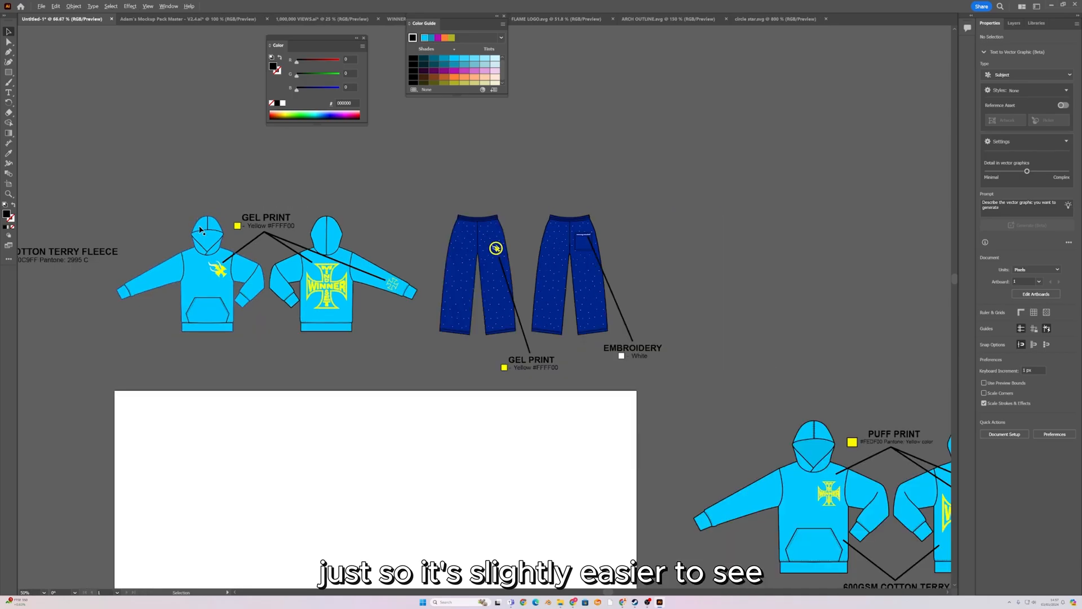
{"action": "left_click_drag", "start_coordinate": [213, 279], "coordinate": [435, 383]}
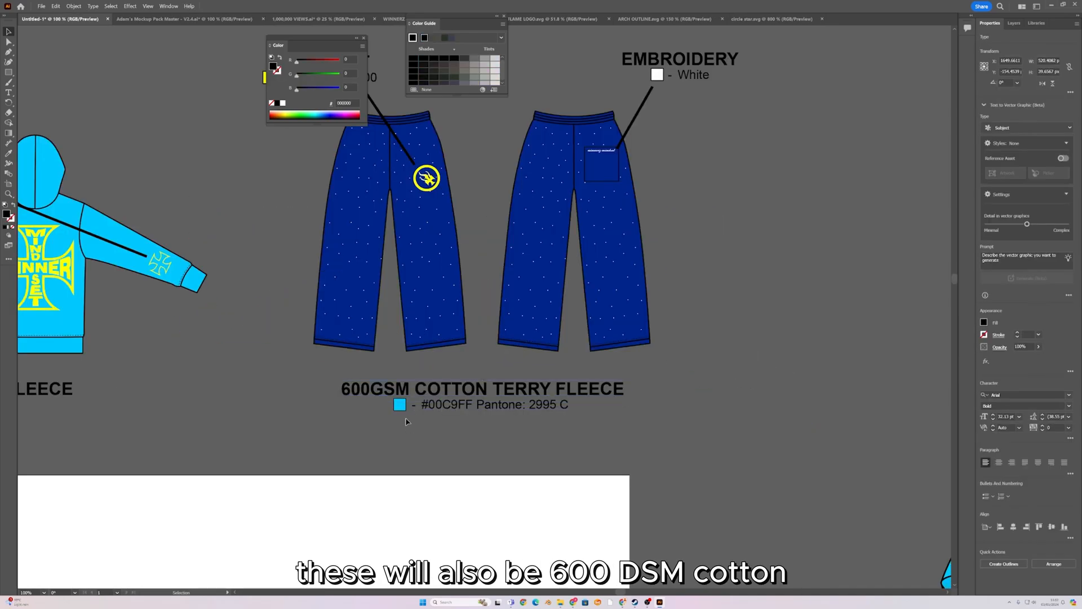
Fill the colour square of the pants' fabric label with the pants' navy blue using the Eyedropper.
{"action": "scroll", "coordinate": [495, 395], "scroll_direction": "down", "scroll_amount": 1}
{"action": "scroll", "coordinate": [460, 397], "scroll_direction": "up", "scroll_amount": 3}
{"action": "left_click_drag", "start_coordinate": [529, 394], "coordinate": [491, 427]}
{"action": "left_click", "coordinate": [428, 405]}
{"action": "key", "text": "i"}
{"action": "left_click", "coordinate": [325, 185]}
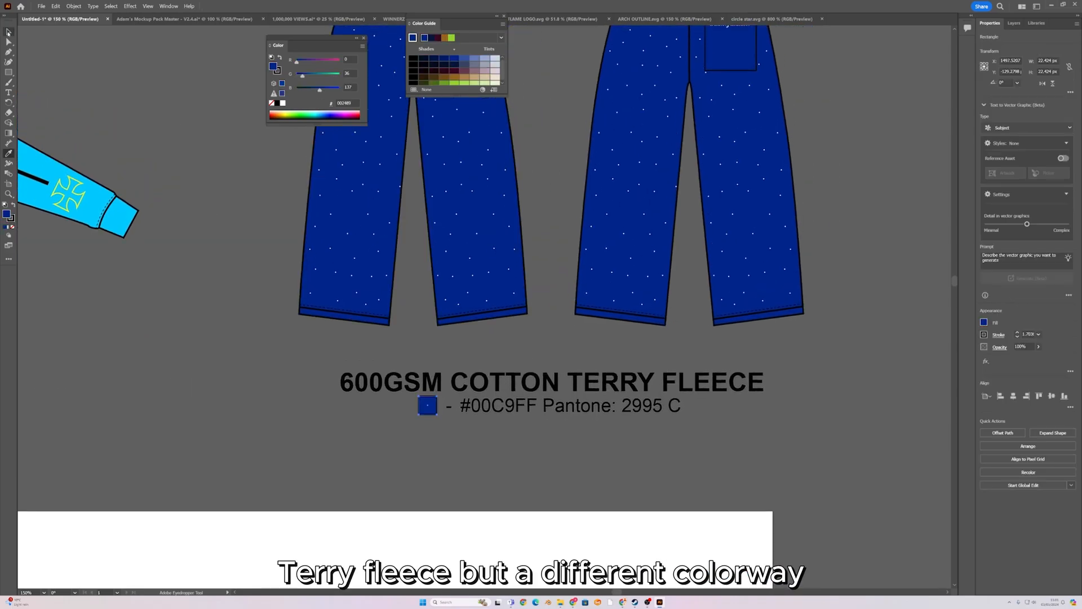
{"action": "left_click", "coordinate": [8, 32]}
Copy the navy square's hex code from the Color Picker and set the pants label's hex value to #002489.
{"action": "double_click", "coordinate": [6, 215]}
{"action": "key", "text": "ctrl+c"}
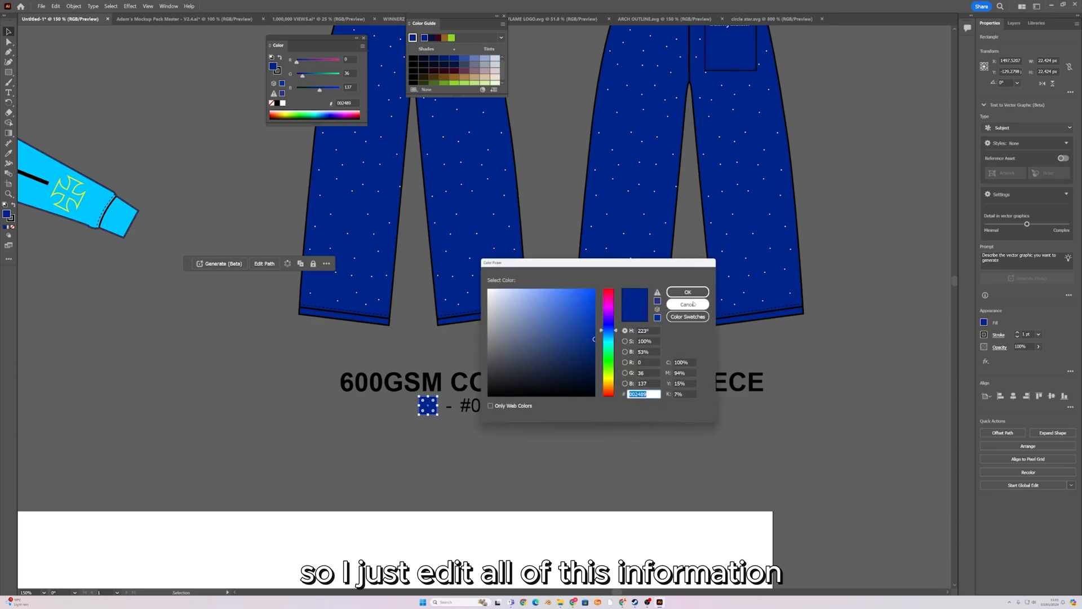
{"action": "left_click", "coordinate": [687, 293]}
{"action": "double_click", "coordinate": [536, 406]}
{"action": "triple_click", "coordinate": [535, 406]}
{"action": "left_click_drag", "start_coordinate": [472, 406], "coordinate": [538, 406]}
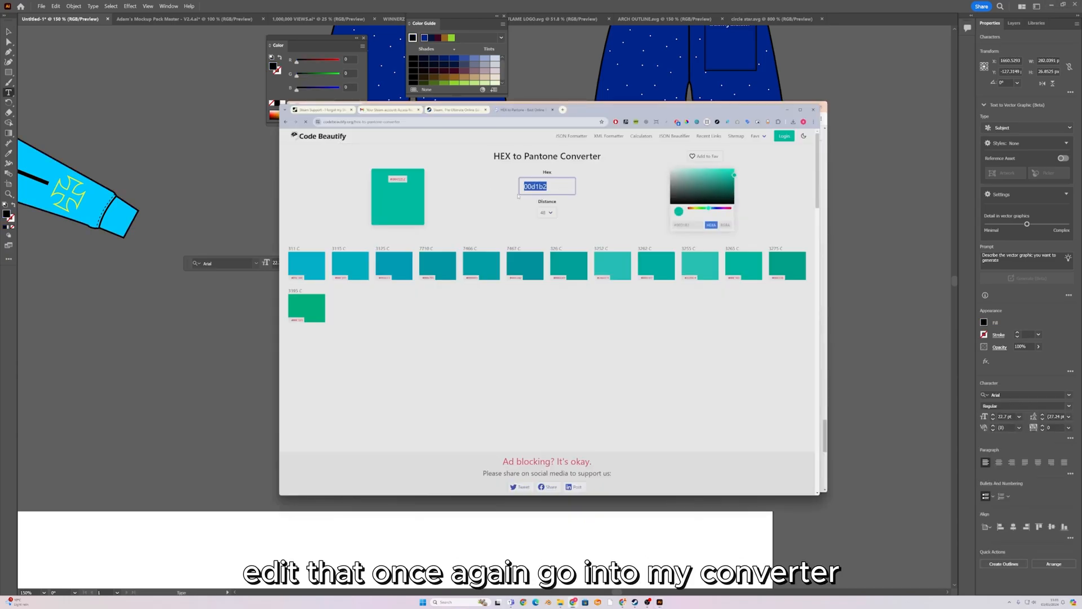
Look up 002489 in the browser's hex to Pantone converter and set the pants label's Pantone to Blue 072 C.
{"action": "key", "text": "ctrl+v"}
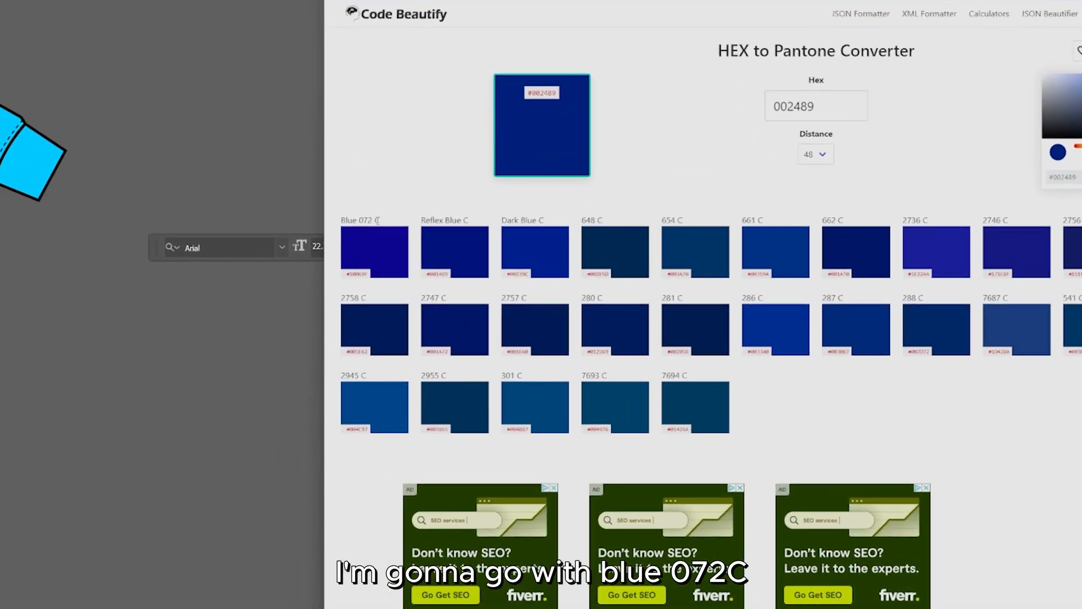
{"action": "left_click_drag", "start_coordinate": [310, 249], "coordinate": [289, 250]}
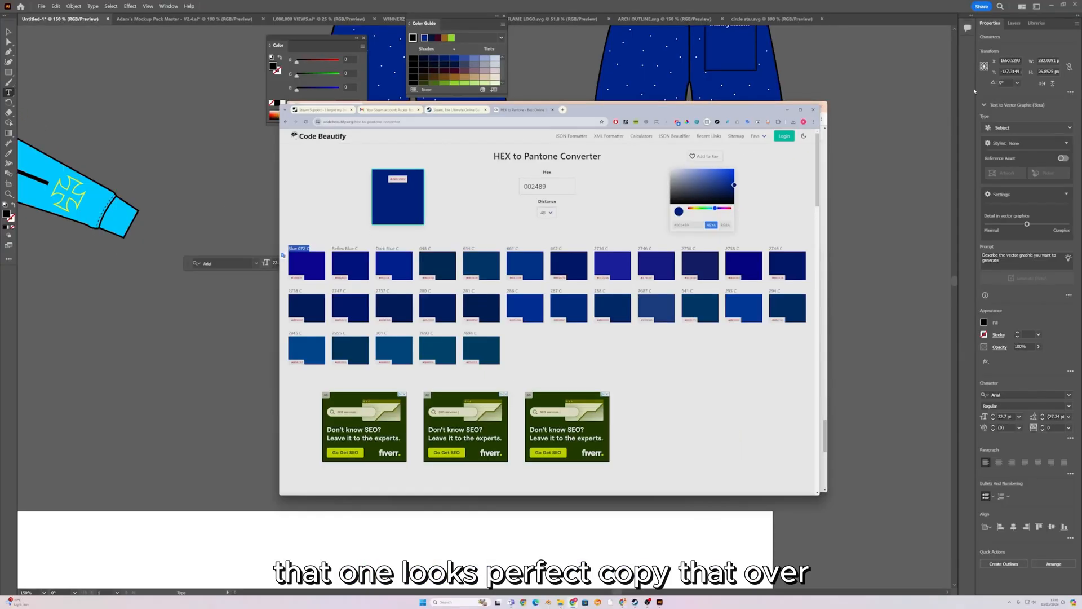
{"action": "left_click", "coordinate": [783, 110]}
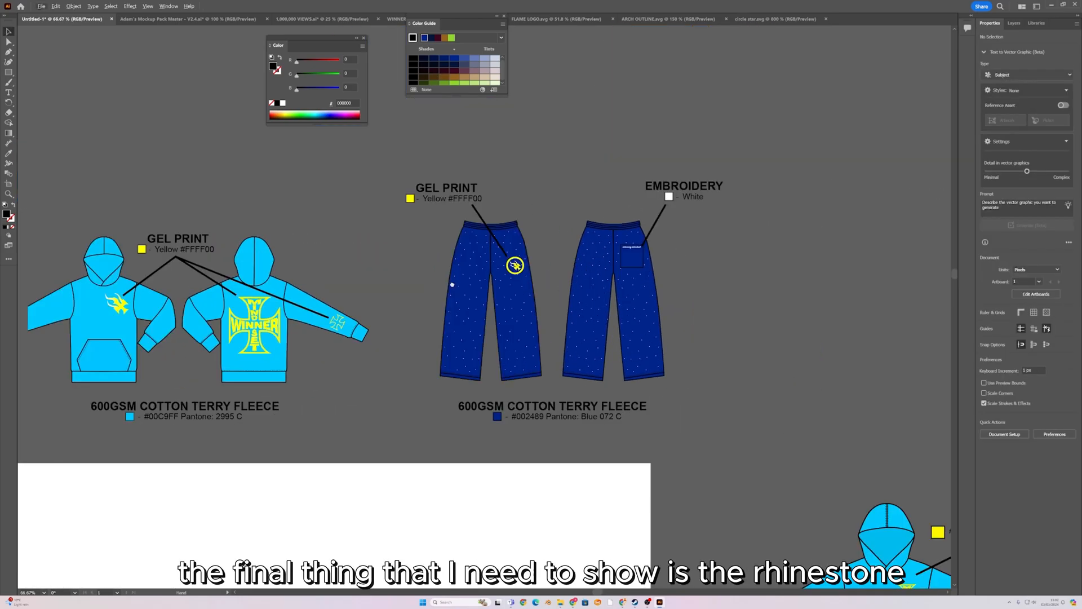
Add a callout line at the back pants' leg with the title WHITE RHINESTONES and a second line reading DISTRUBTED AS SEEN IN MOCKUP.
{"action": "scroll", "coordinate": [385, 300], "scroll_direction": "left", "scroll_amount": 2}
{"action": "scroll", "coordinate": [386, 301], "scroll_direction": "up", "scroll_amount": 3}
{"action": "scroll", "coordinate": [385, 300], "scroll_direction": "right", "scroll_amount": 2}
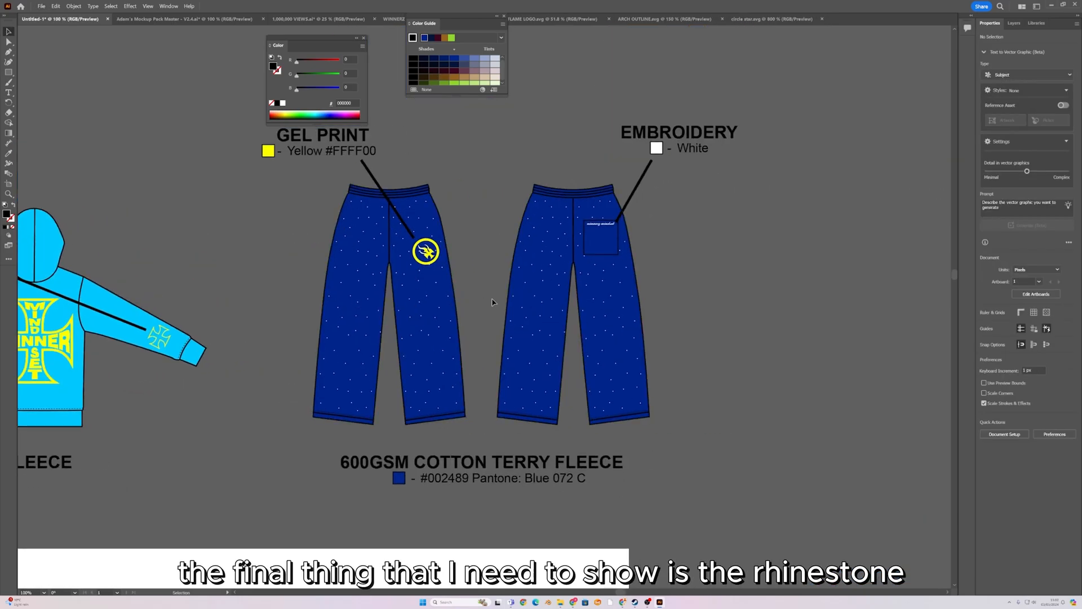
{"action": "scroll", "coordinate": [493, 300], "scroll_direction": "up", "scroll_amount": 1}
{"action": "scroll", "coordinate": [494, 316], "scroll_direction": "right", "scroll_amount": 3}
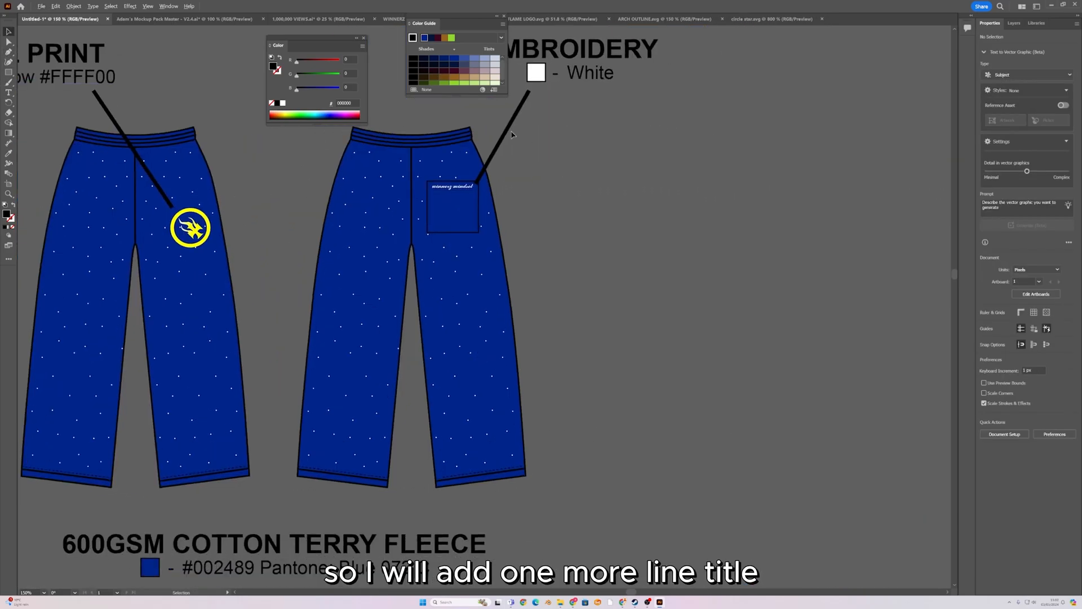
{"action": "left_click_drag", "start_coordinate": [511, 134], "coordinate": [550, 186]}
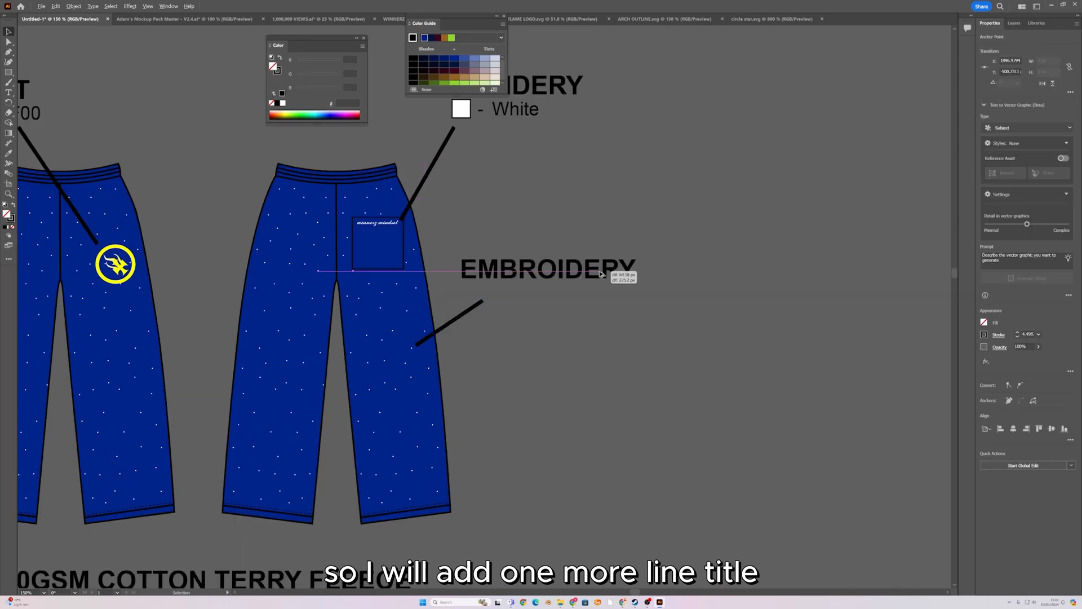
{"action": "left_click_drag", "start_coordinate": [623, 278], "coordinate": [644, 283]}
{"action": "type", "text": "WHITE RHINESTONES"}
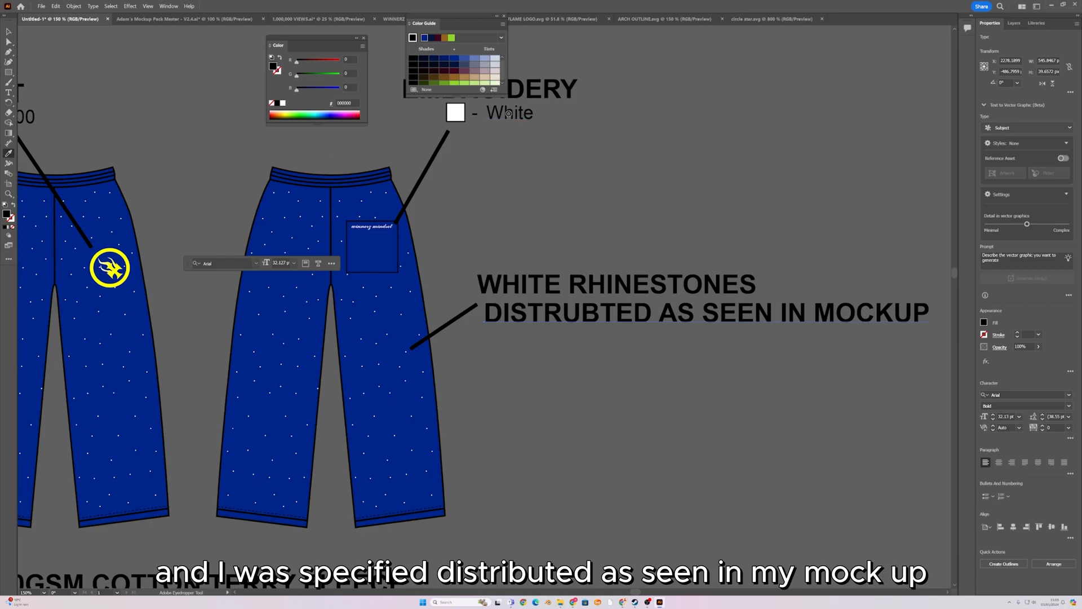
Change the DISTRUBTED AS SEEN IN MOCKUP line to regular weight and scale it to the width of the WHITE RHINESTONES title.
{"action": "left_click", "coordinate": [508, 113]}
{"action": "key", "text": "ctrl+z"}
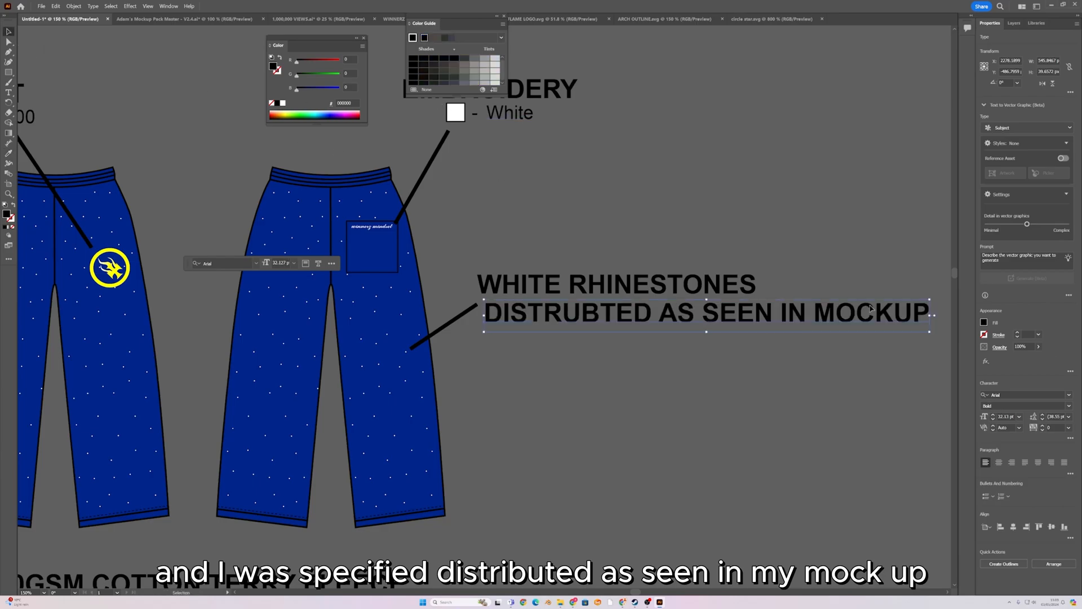
{"action": "left_click", "coordinate": [1068, 406]}
{"action": "left_click", "coordinate": [1020, 426]}
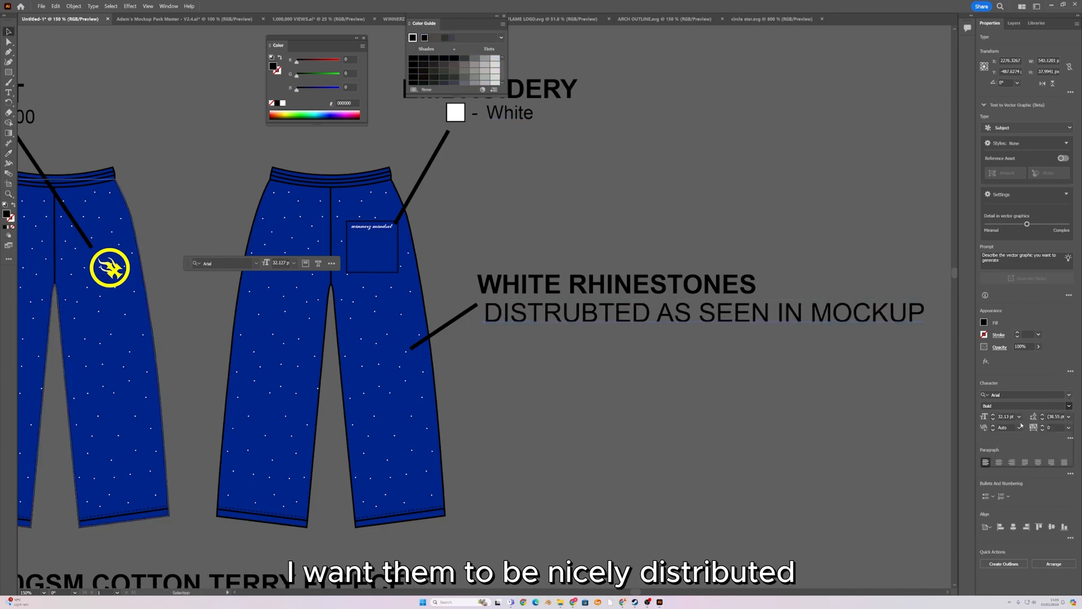
{"action": "scroll", "coordinate": [901, 314], "scroll_direction": "right", "scroll_amount": 1}
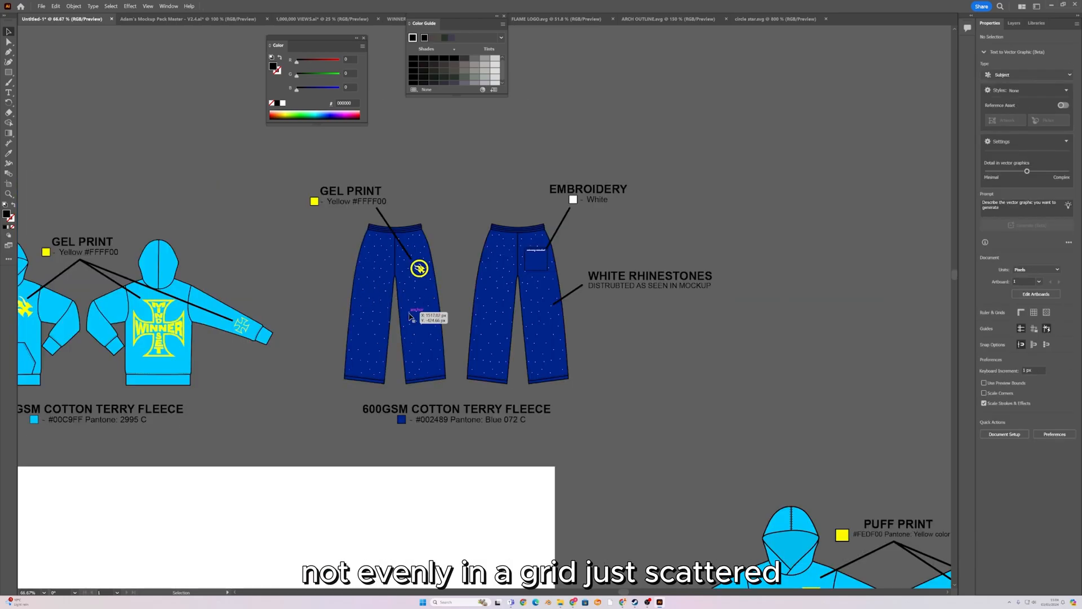
{"action": "scroll", "coordinate": [403, 302], "scroll_direction": "up", "scroll_amount": 1}
{"action": "left_click_drag", "start_coordinate": [751, 356], "coordinate": [734, 370]}
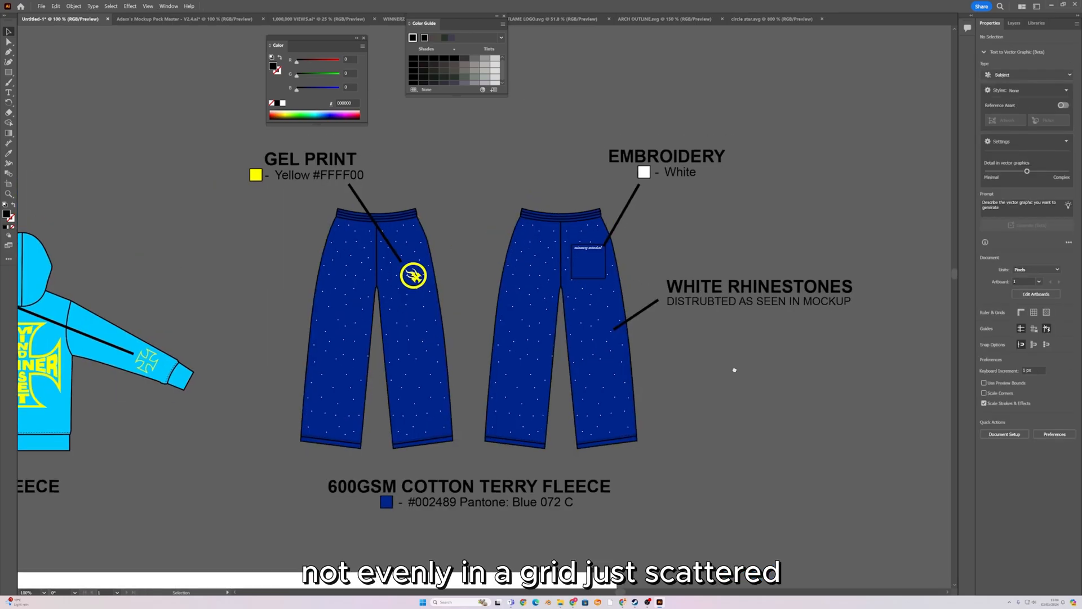
{"action": "scroll", "coordinate": [832, 286], "scroll_direction": "up", "scroll_amount": 3}
{"action": "left_click", "coordinate": [800, 305]}
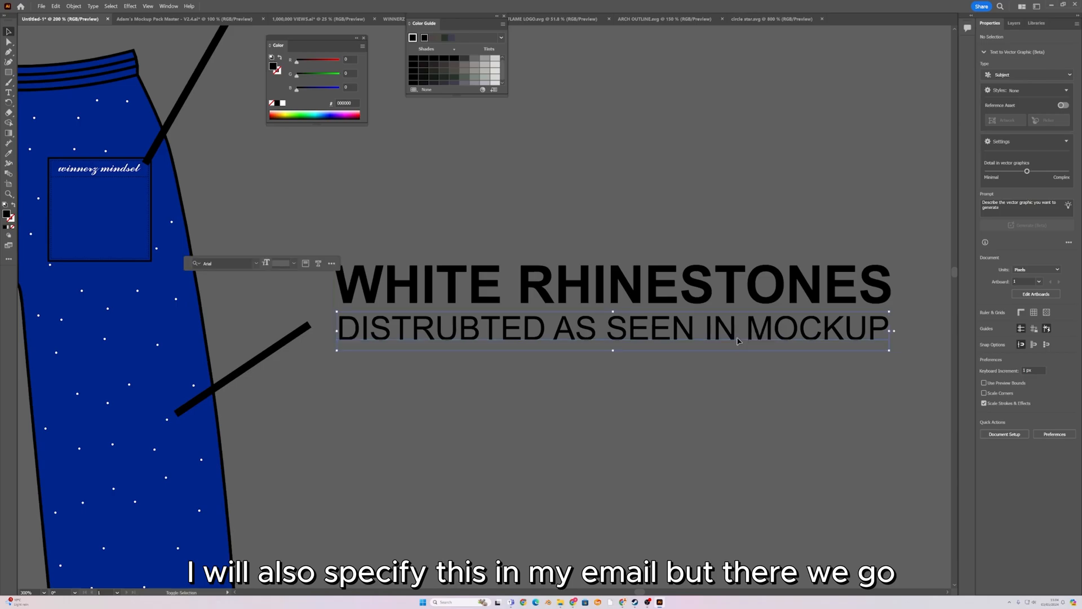
{"action": "left_click", "coordinate": [724, 374]}
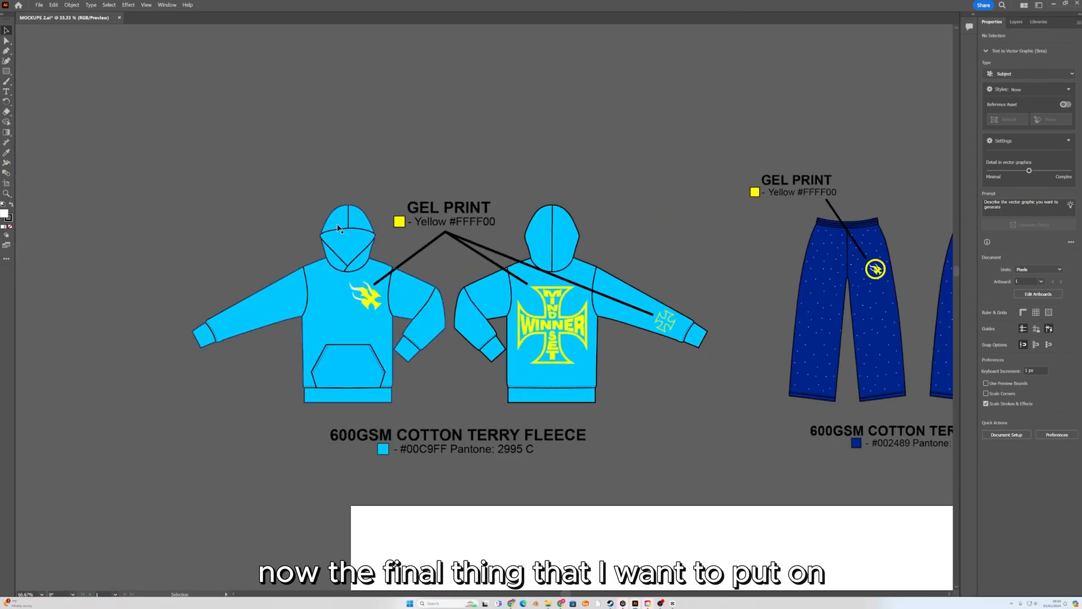
Bring in the blank white woven label and place it above the front hoodie's outstretched sleeve.
{"action": "scroll", "coordinate": [480, 229], "scroll_direction": "left", "scroll_amount": 2}
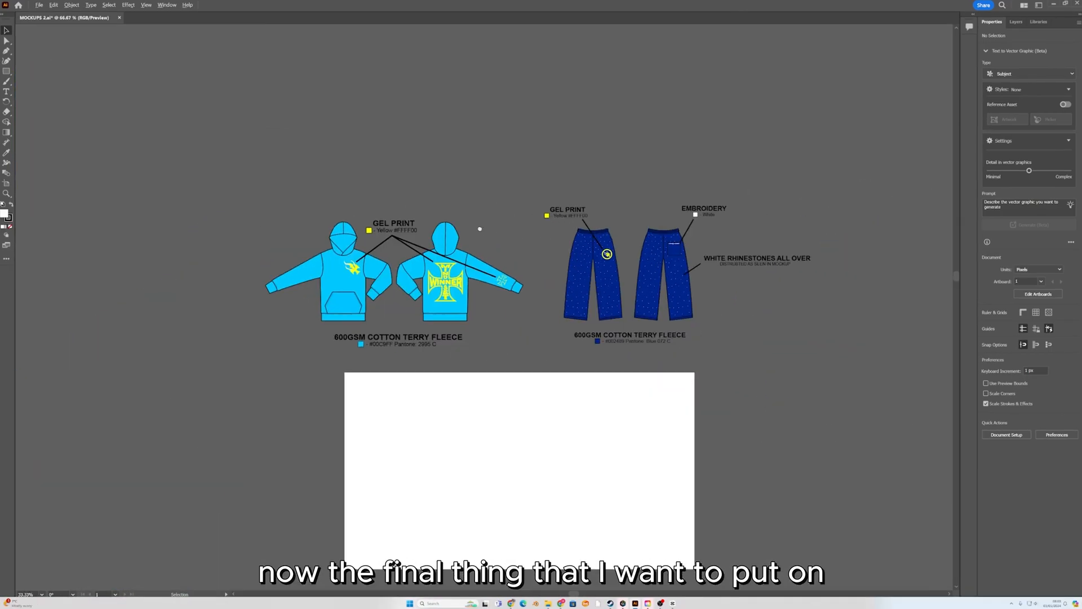
{"action": "left_click_drag", "start_coordinate": [480, 229], "coordinate": [457, 188]}
{"action": "scroll", "coordinate": [251, 232], "scroll_direction": "up", "scroll_amount": 2}
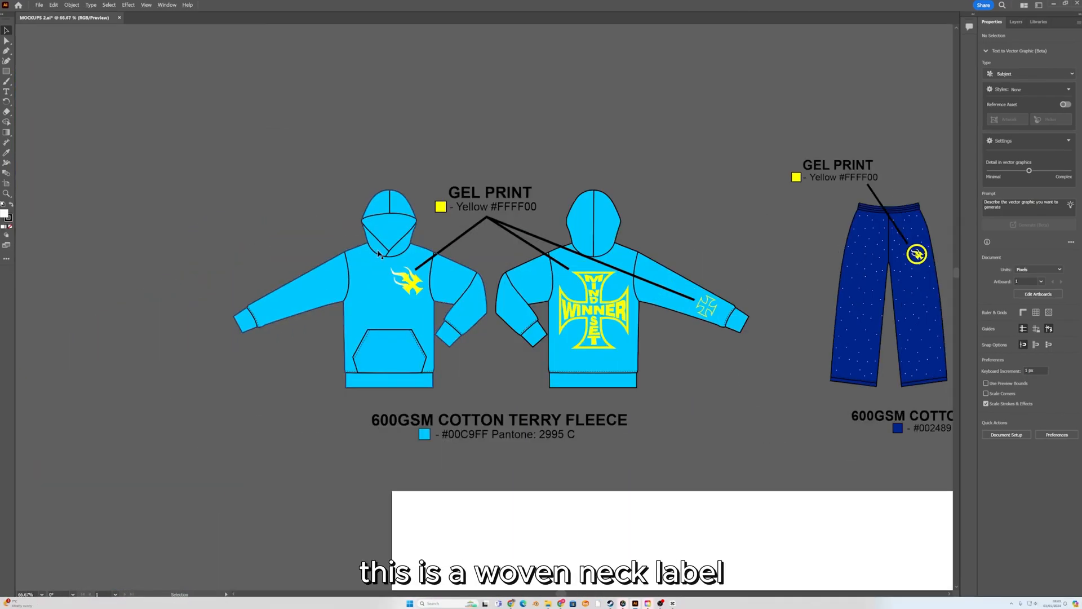
{"action": "scroll", "coordinate": [378, 254], "scroll_direction": "up", "scroll_amount": 3}
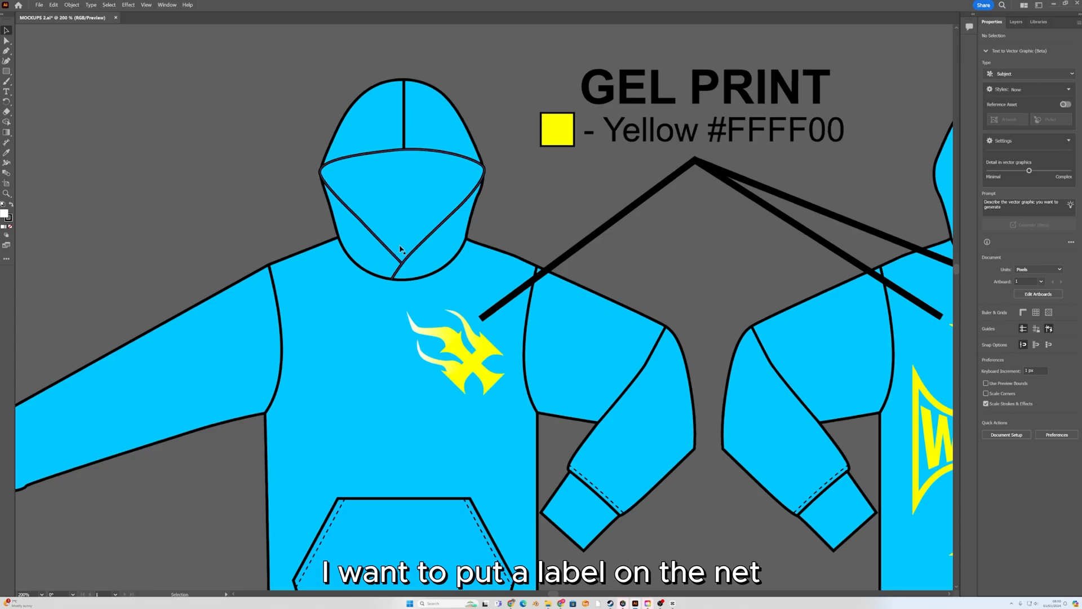
{"action": "scroll", "coordinate": [401, 249], "scroll_direction": "down", "scroll_amount": 3}
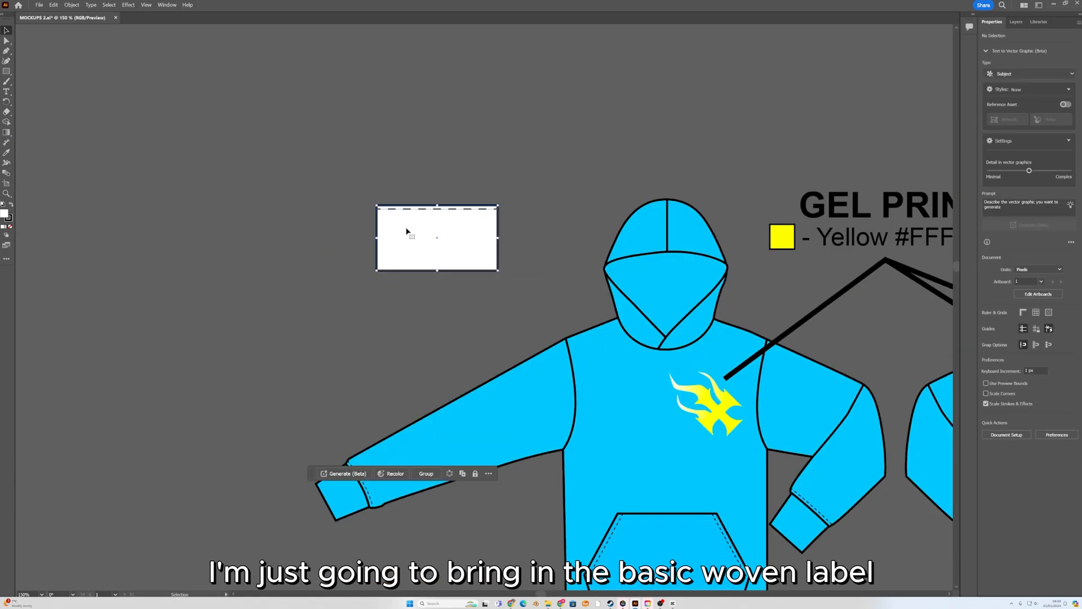
{"action": "left_click_drag", "start_coordinate": [405, 229], "coordinate": [380, 209]}
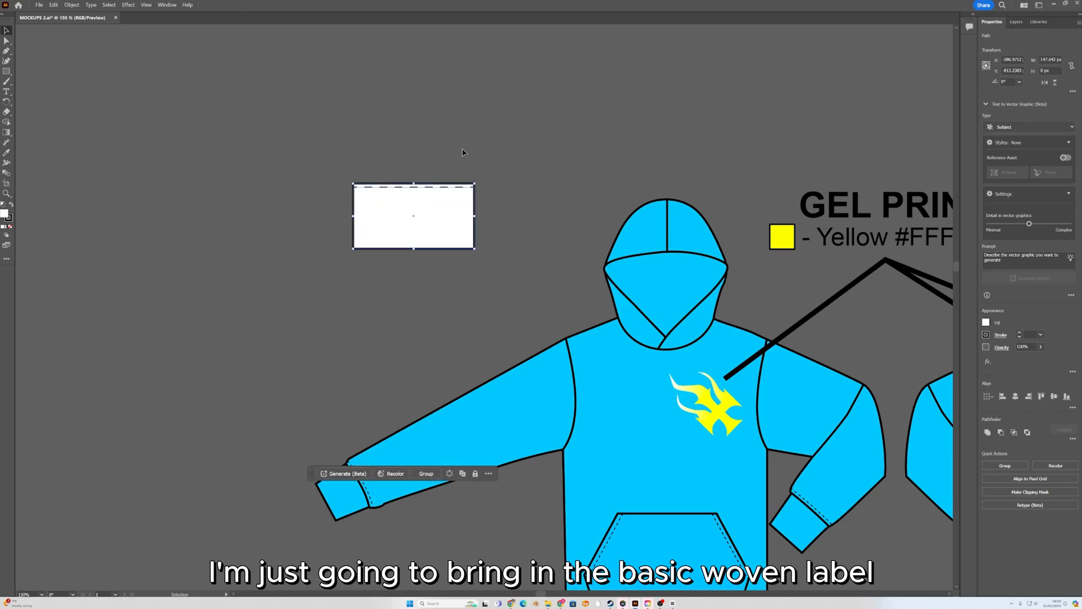
{"action": "left_click", "coordinate": [464, 150]}
Copy the GEL PRINT title above the white label, change it to WOVEN NECK LABEL and centre it over the label.
{"action": "left_click_drag", "start_coordinate": [407, 103], "coordinate": [382, 140]}
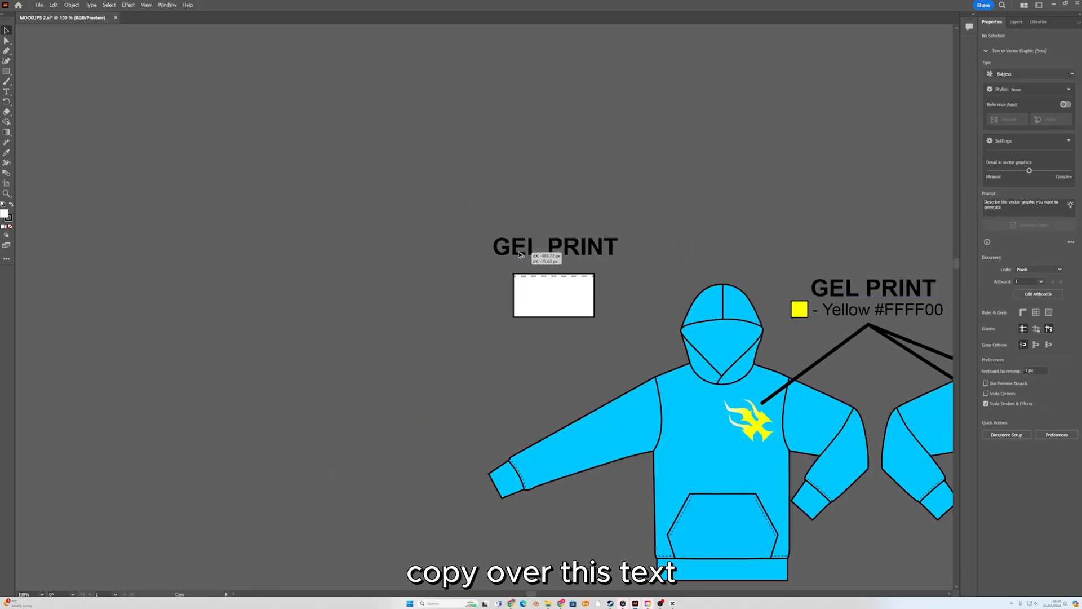
{"action": "triple_click", "coordinate": [555, 246]}
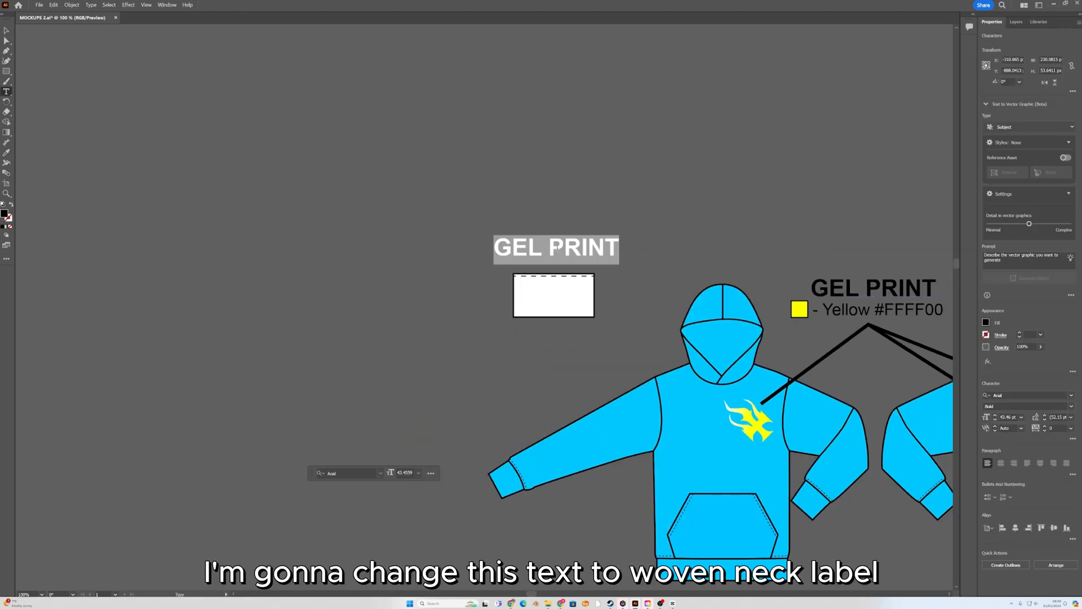
{"action": "type", "text": "WOVEN"}
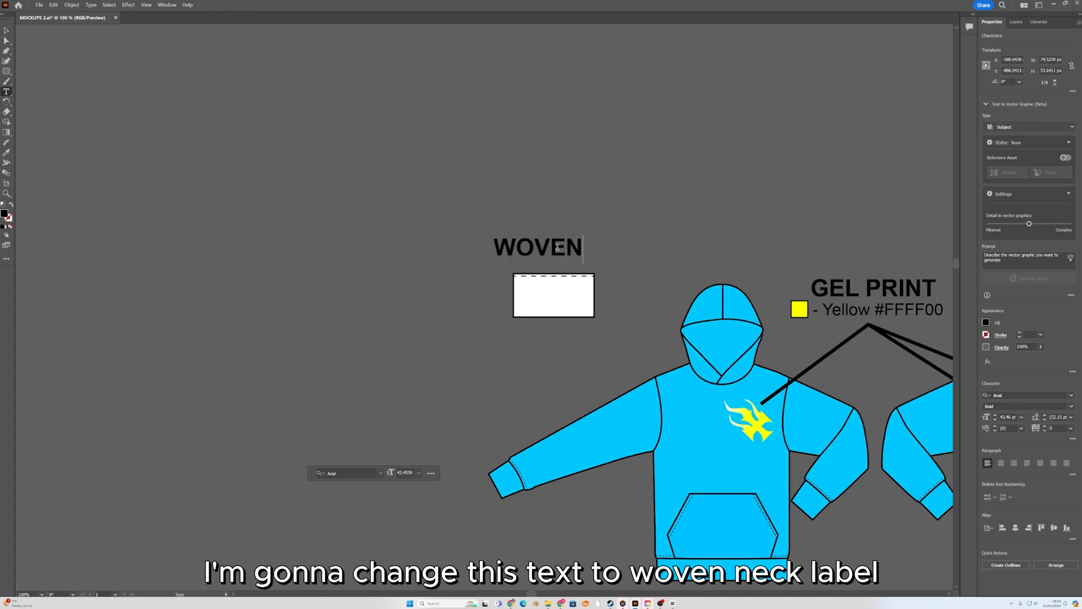
{"action": "type", "text": " NECK LABEL"}
{"action": "key", "text": "Escape"}
{"action": "left_click_drag", "start_coordinate": [724, 253], "coordinate": [675, 253]}
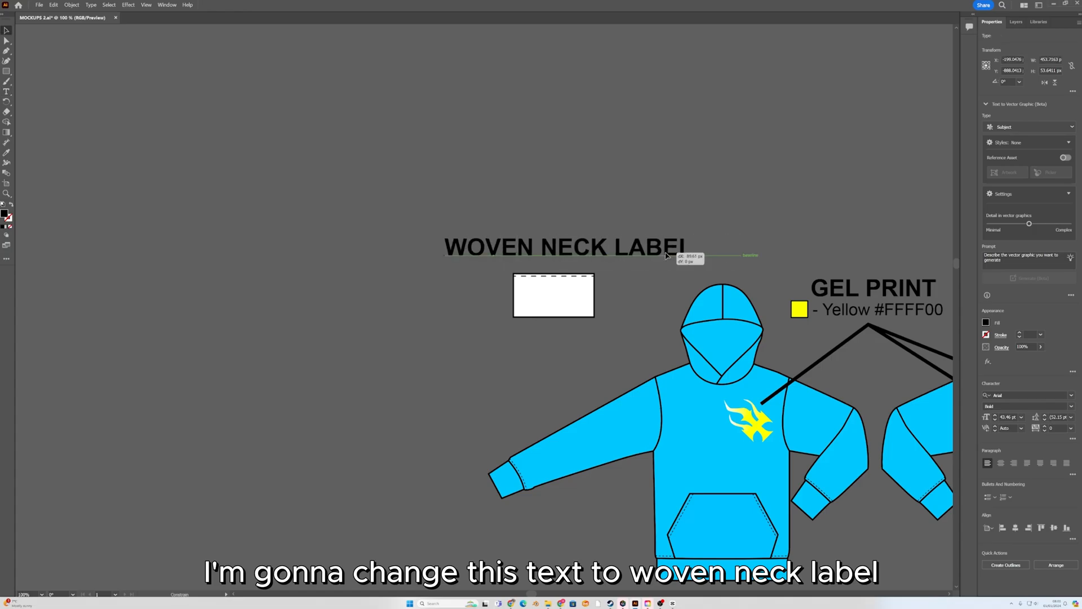
{"action": "left_click", "coordinate": [780, 259]}
Copy the DISTRUBTED AS SEEN IN MOCKUP line from the pants' rhinestone callout to beneath the WOVEN NECK LABEL title.
{"action": "left_click_drag", "start_coordinate": [900, 299], "coordinate": [682, 261]}
{"action": "scroll", "coordinate": [679, 262], "scroll_direction": "down", "scroll_amount": 1}
{"action": "left_click_drag", "start_coordinate": [750, 274], "coordinate": [604, 257]}
{"action": "left_click_drag", "start_coordinate": [913, 285], "coordinate": [654, 275]}
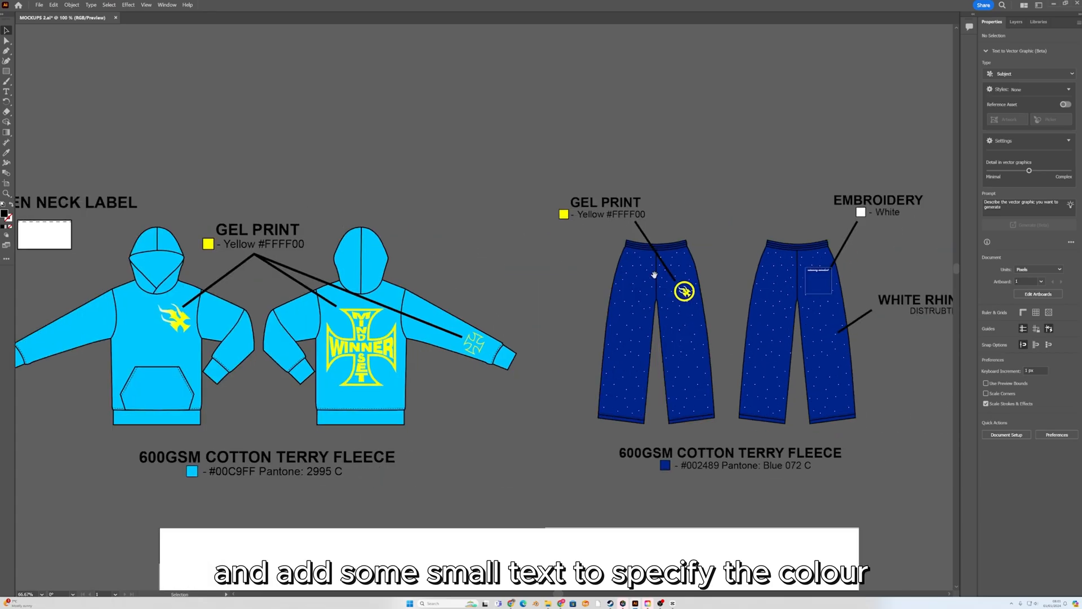
{"action": "scroll", "coordinate": [883, 330], "scroll_direction": "down", "scroll_amount": 1}
{"action": "left_click_drag", "start_coordinate": [911, 316], "coordinate": [212, 242]}
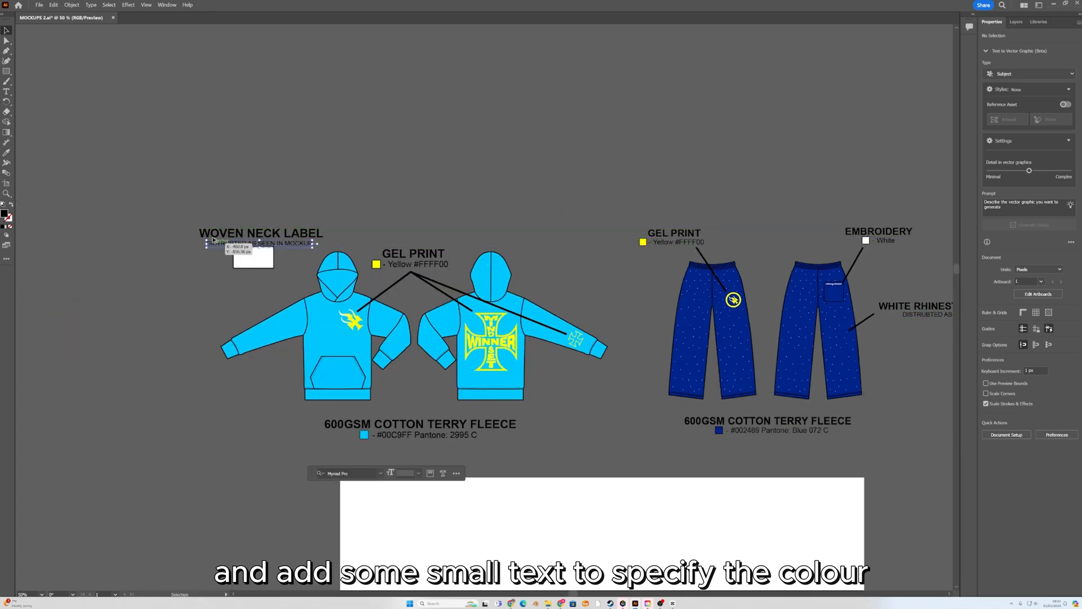
Change the copied line under the WOVEN NECK LABEL title to ALL WHITE WITH BLACK PRINT.
{"action": "scroll", "coordinate": [191, 226], "scroll_direction": "up", "scroll_amount": 5}
{"action": "double_click", "coordinate": [481, 317]}
{"action": "key", "text": "ctrl+a"}
{"action": "type", "text": "AL"}
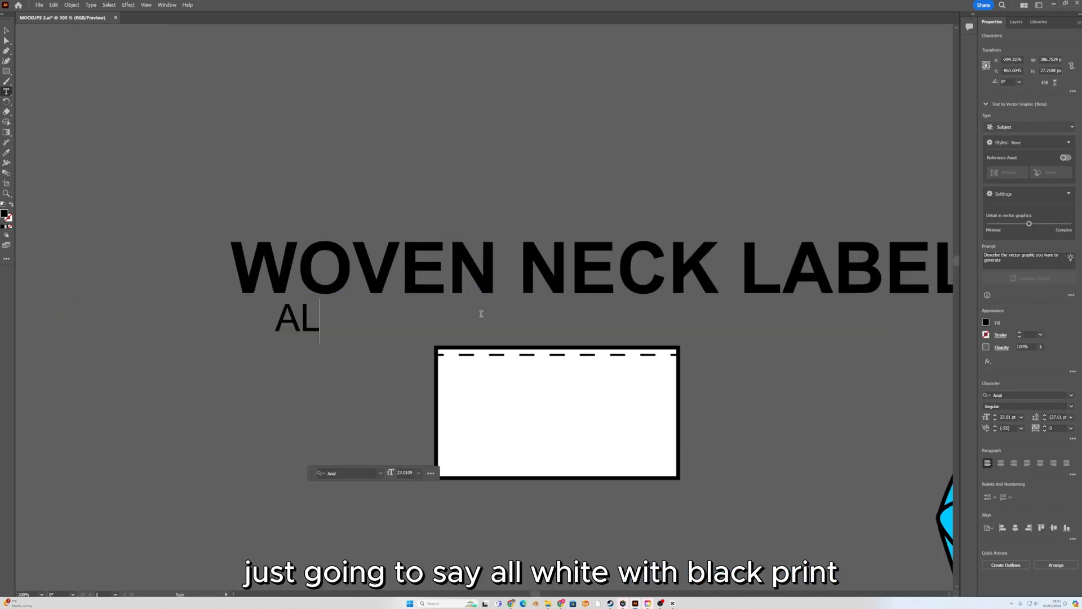
{"action": "type", "text": "L WHITE WITH BL"}
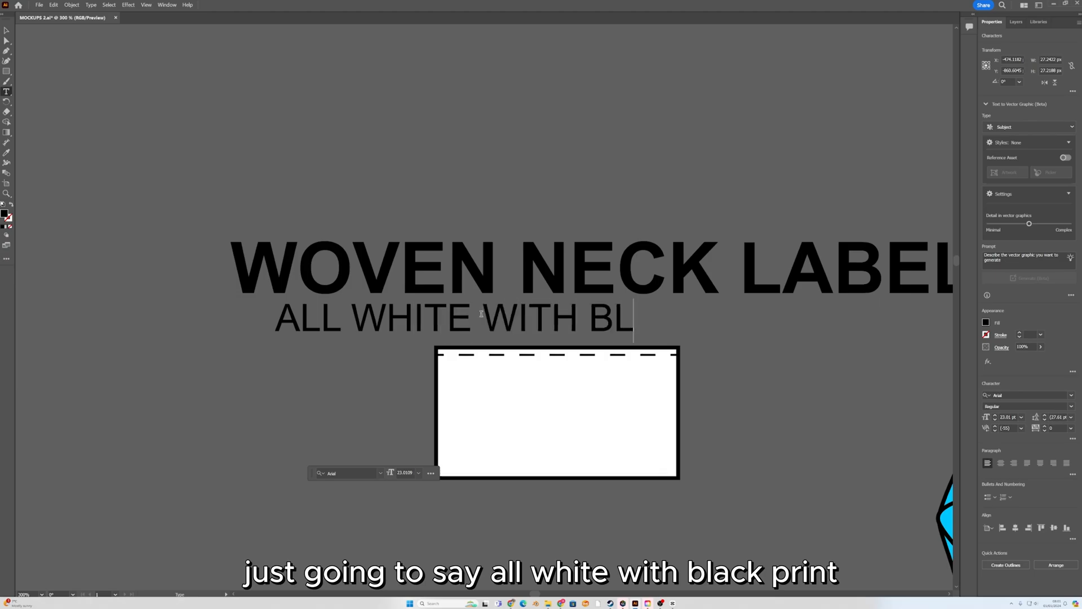
{"action": "type", "text": "ACK PRINT"}
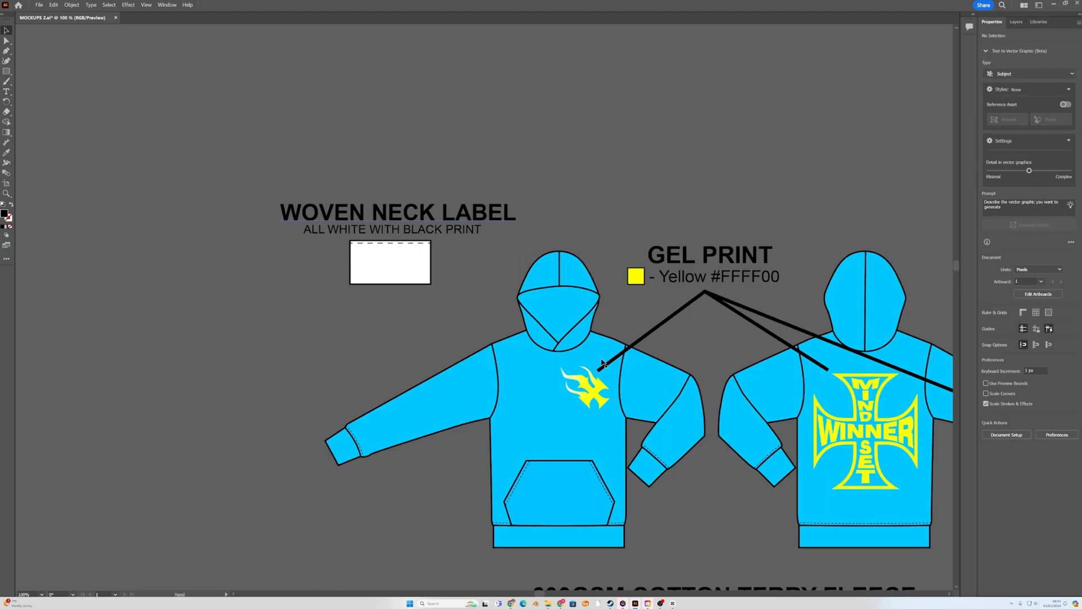
Copy the yellow flame cross logo from the hoodie's chest to just below the white neck label.
{"action": "left_click_drag", "start_coordinate": [441, 308], "coordinate": [552, 246]}
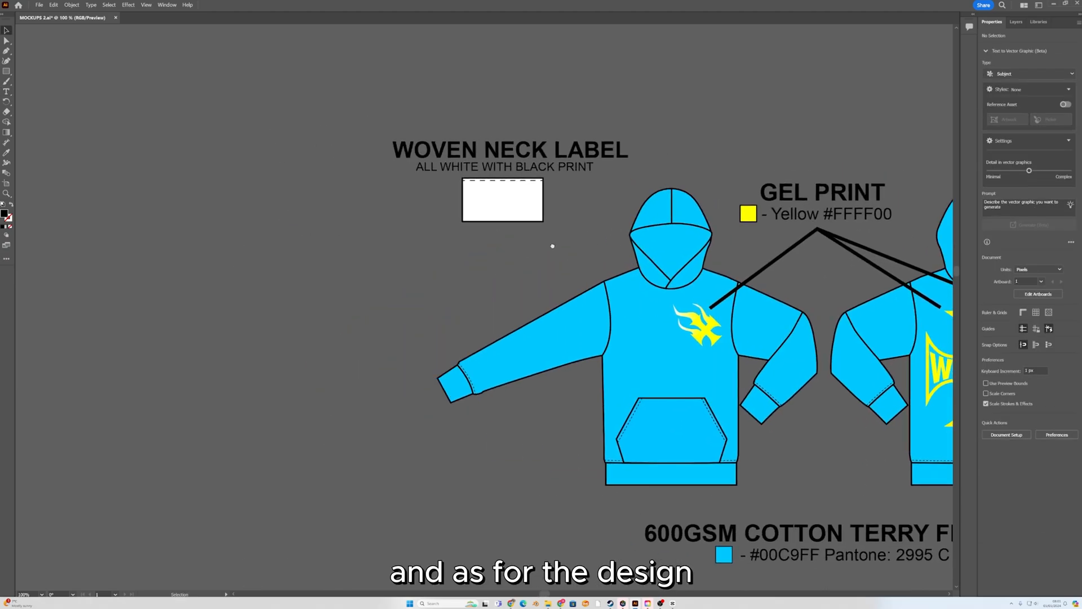
{"action": "left_click_drag", "start_coordinate": [693, 334], "coordinate": [476, 248]}
{"action": "scroll", "coordinate": [507, 214], "scroll_direction": "up", "scroll_amount": 3}
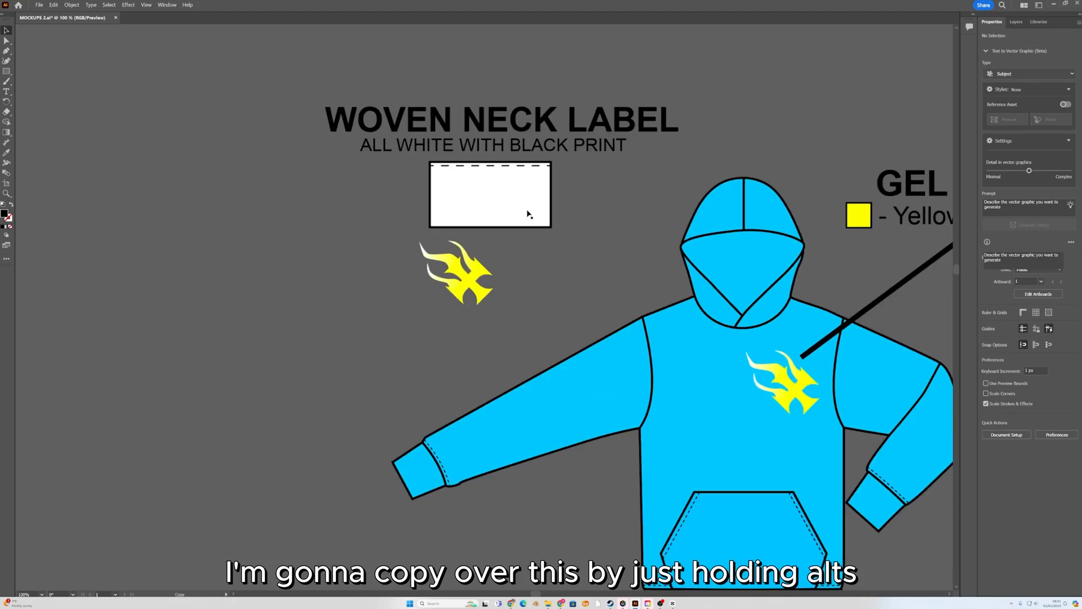
{"action": "scroll", "coordinate": [476, 248], "scroll_direction": "up", "scroll_amount": 2}
{"action": "left_click_drag", "start_coordinate": [430, 398], "coordinate": [490, 352]}
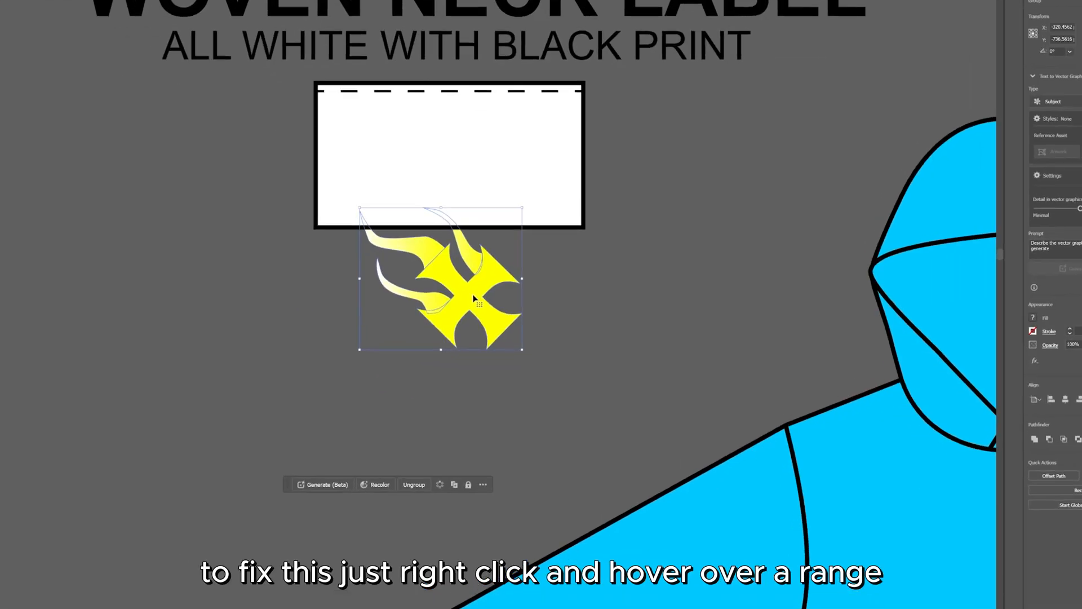
Bring the copied flame cross logo to the front and move it onto the white label.
{"action": "right_click", "coordinate": [473, 298]}
{"action": "mouse_move", "coordinate": [492, 423]}
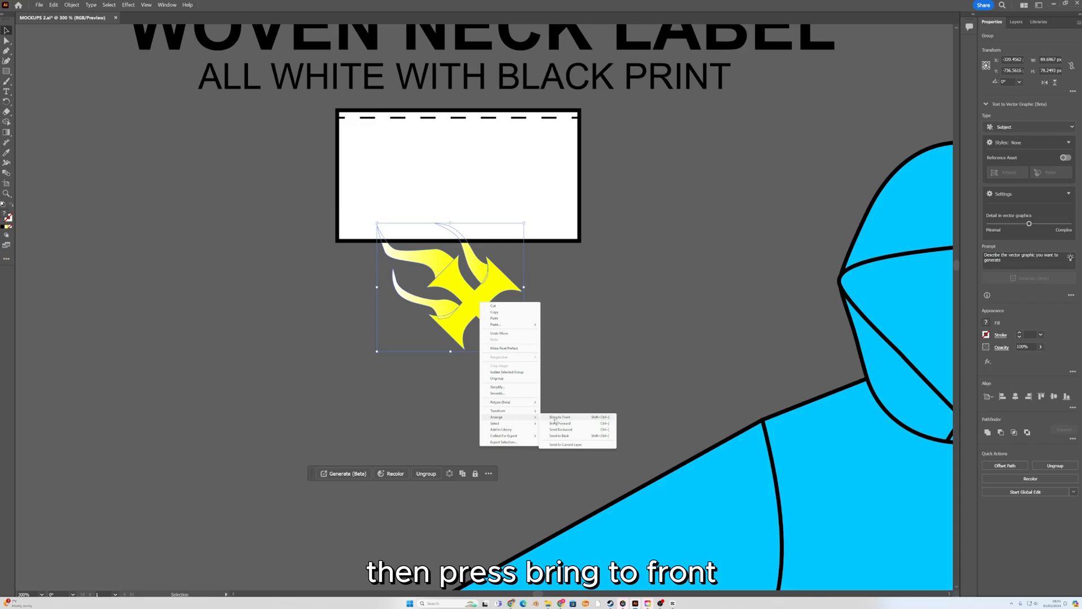
{"action": "left_click", "coordinate": [561, 417]}
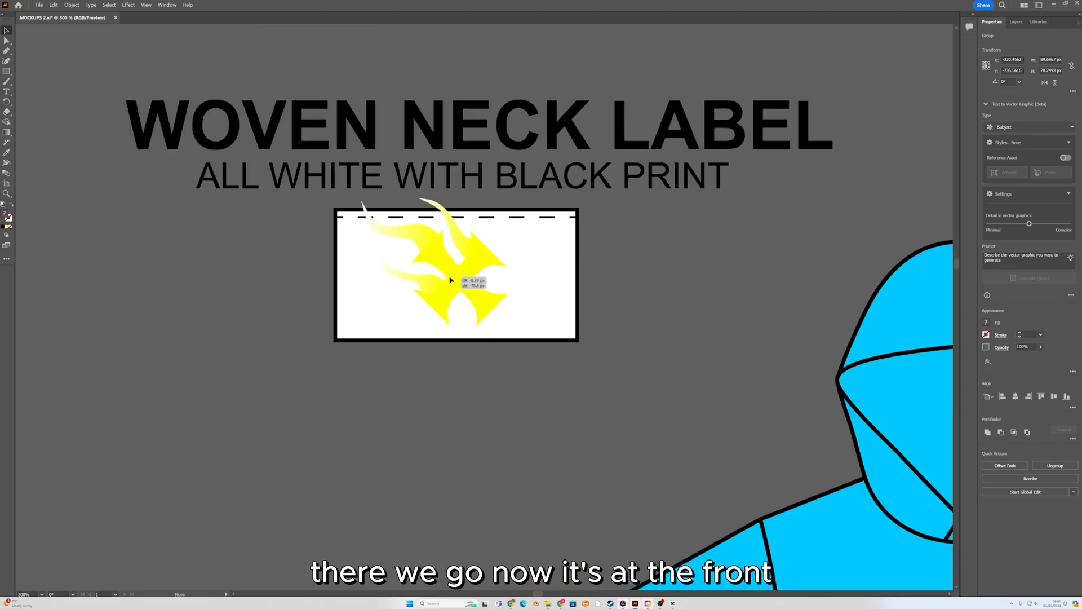
{"action": "left_click_drag", "start_coordinate": [451, 281], "coordinate": [468, 296]}
Fill the logo on the neck label with black #000000 and scale it down to fit inside the label.
{"action": "double_click", "coordinate": [3, 213]}
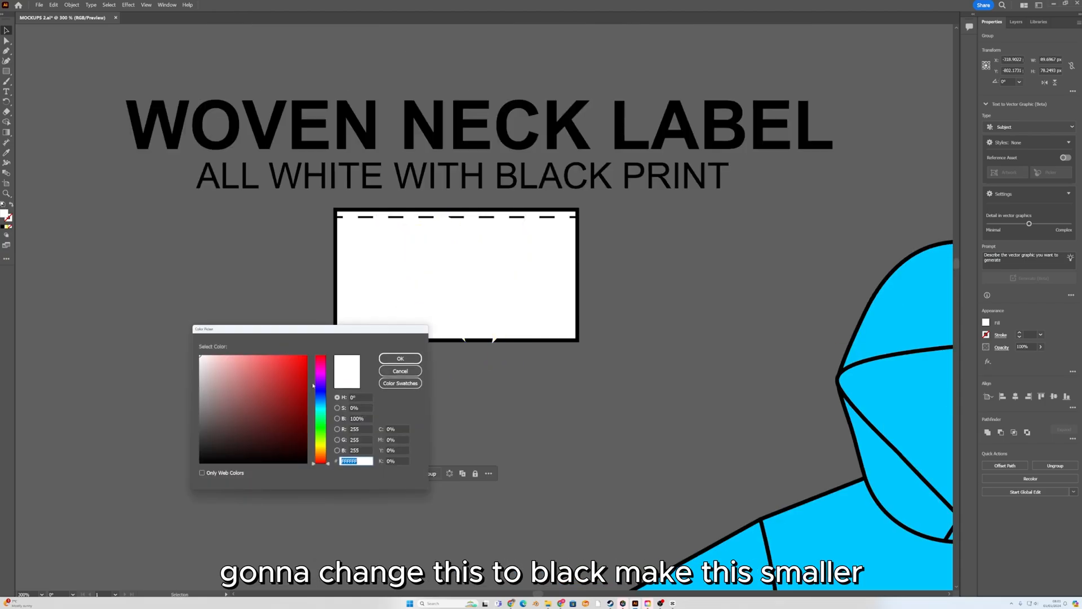
{"action": "left_click_drag", "start_coordinate": [211, 414], "coordinate": [196, 466]}
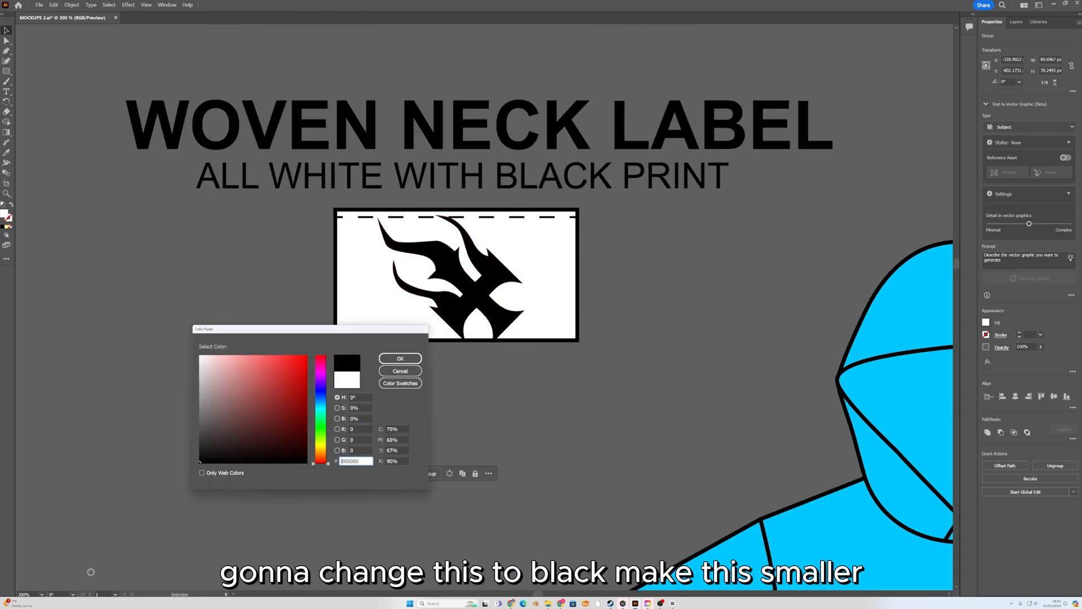
{"action": "left_click", "coordinate": [400, 359]}
{"action": "left_click_drag", "start_coordinate": [525, 279], "coordinate": [498, 276]}
{"action": "key", "text": "ctrl+="}
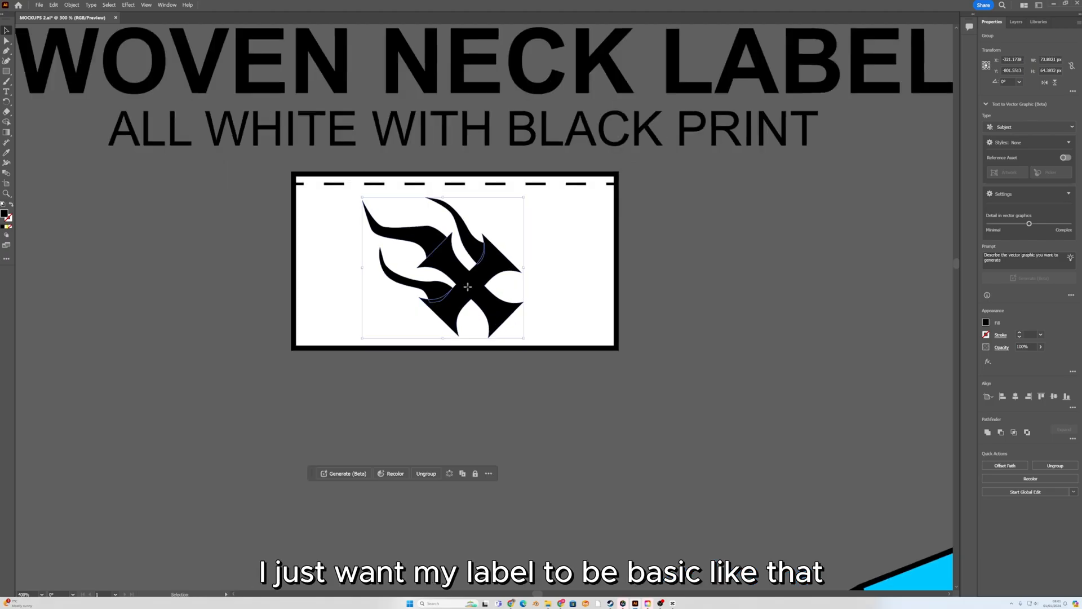
Draw a callout line from the neck label to the hoodie's neckline and match it to the GEL PRINT line's stroke.
{"action": "key", "text": "ctrl+minus"}
{"action": "key", "text": "ctrl+minus"}
{"action": "key", "text": "ctrl+minus"}
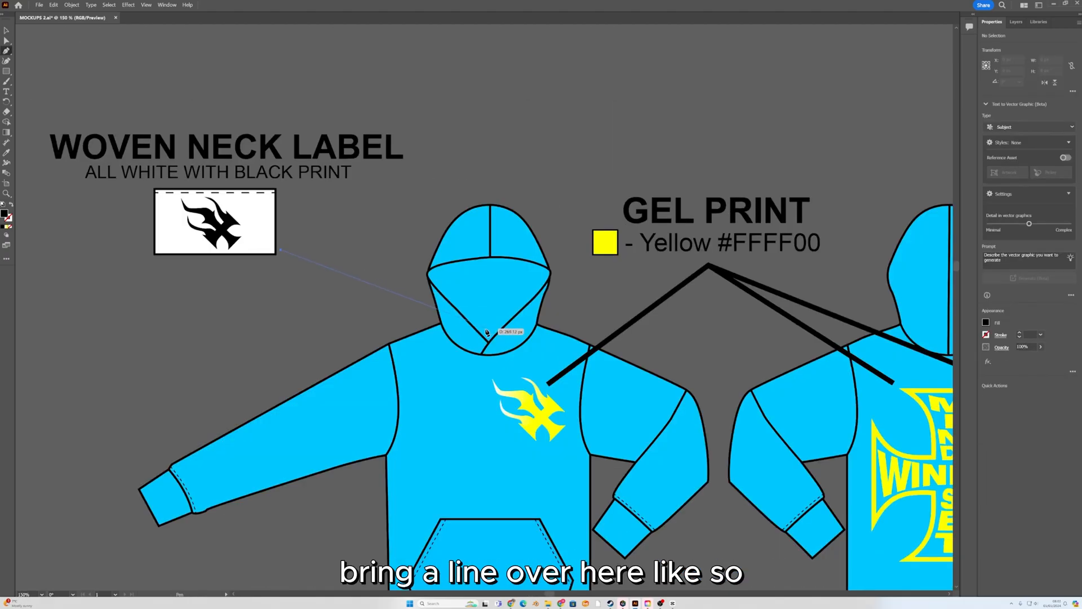
{"action": "left_click", "coordinate": [488, 336]}
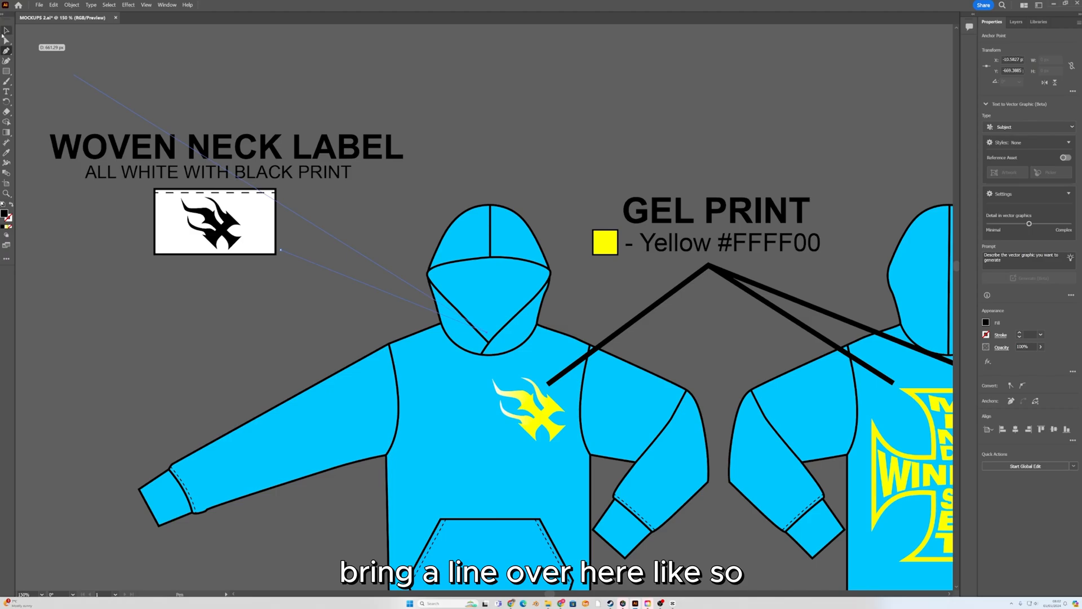
{"action": "left_click", "coordinate": [6, 152]}
{"action": "left_click", "coordinate": [662, 302]}
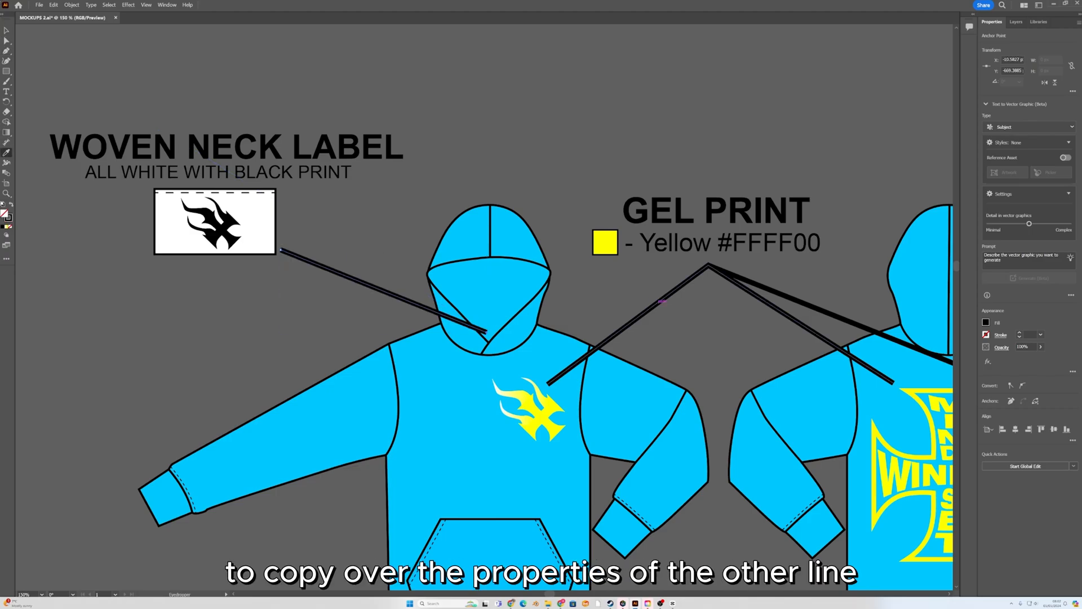
{"action": "left_click", "coordinate": [7, 30]}
{"action": "left_click", "coordinate": [181, 47]}
Copy the complete WOVEN NECK LABEL callout with its line to above the pants.
{"action": "scroll", "coordinate": [282, 86], "scroll_direction": "down", "scroll_amount": 2}
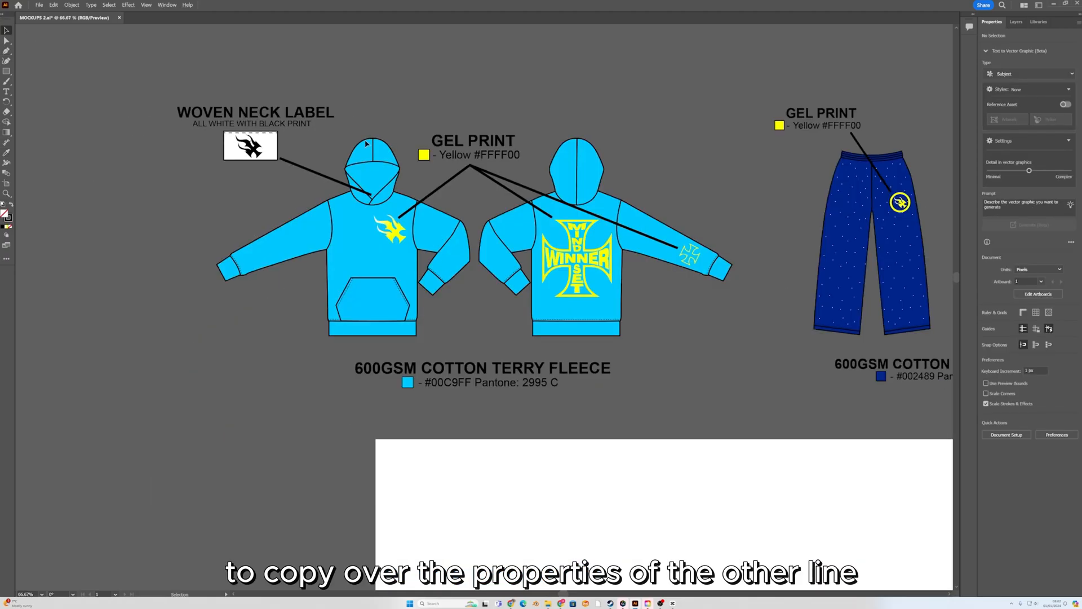
{"action": "scroll", "coordinate": [175, 174], "scroll_direction": "down", "scroll_amount": 2}
{"action": "left_click_drag", "start_coordinate": [171, 176], "coordinate": [567, 136]}
{"action": "scroll", "coordinate": [616, 120], "scroll_direction": "up", "scroll_amount": 3}
Move the end point of the copied label's callout line to the back pants' waistband.
{"action": "key", "text": "a"}
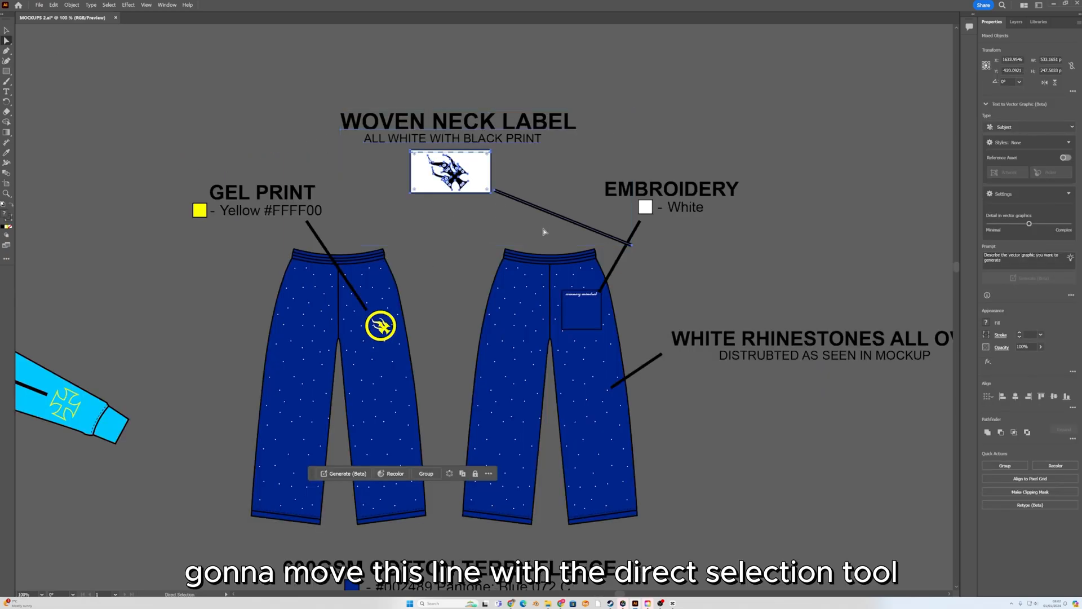
{"action": "left_click", "coordinate": [634, 246]}
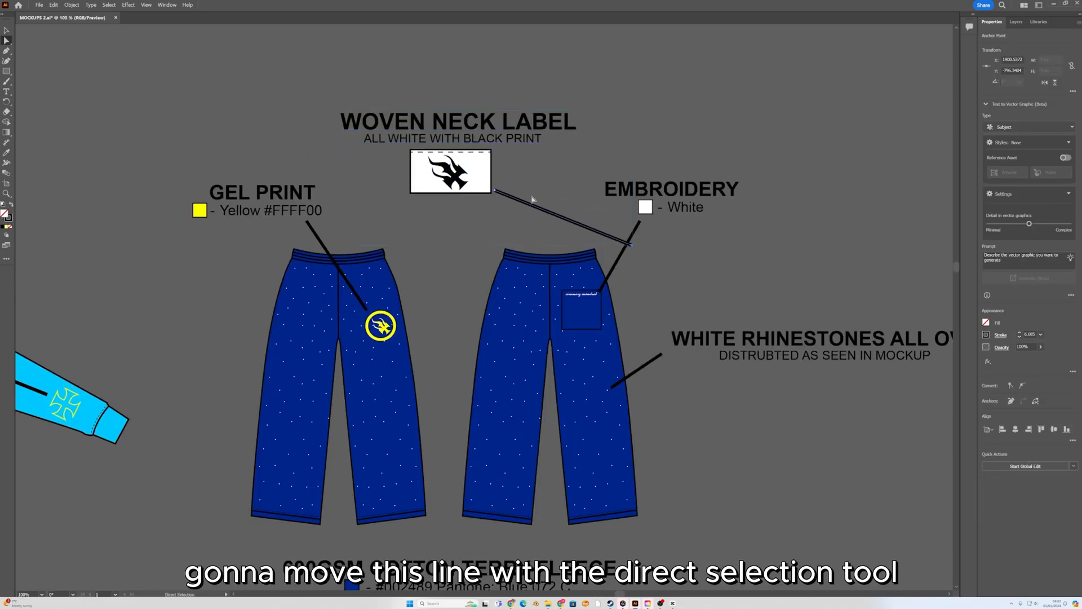
{"action": "left_click_drag", "start_coordinate": [633, 246], "coordinate": [549, 250]}
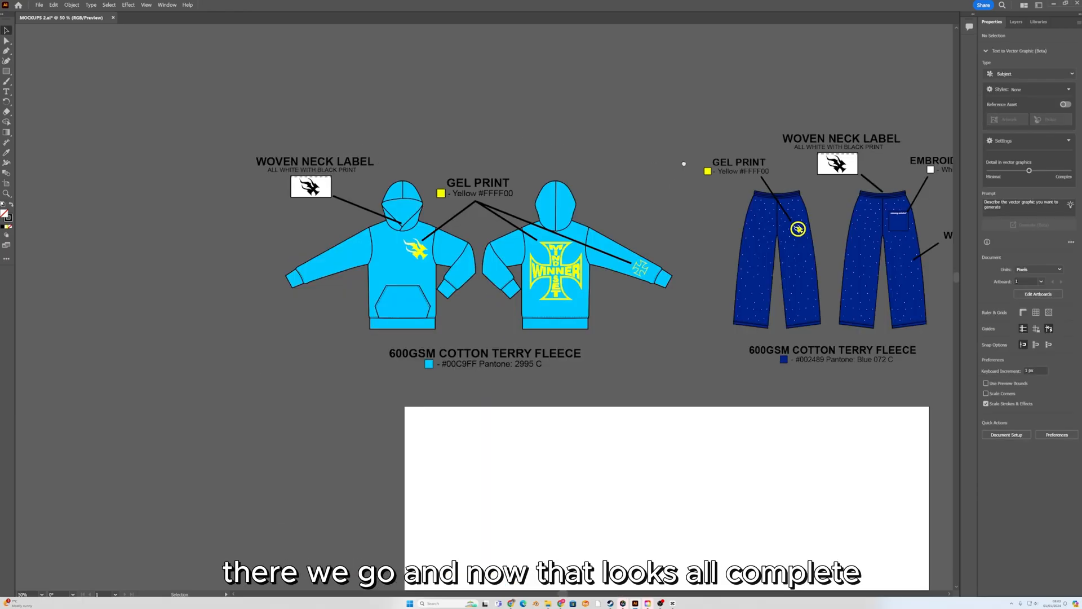
Examine all the callouts around the hoodie and pants mockups for completeness.
{"action": "left_click_drag", "start_coordinate": [683, 164], "coordinate": [638, 154]}
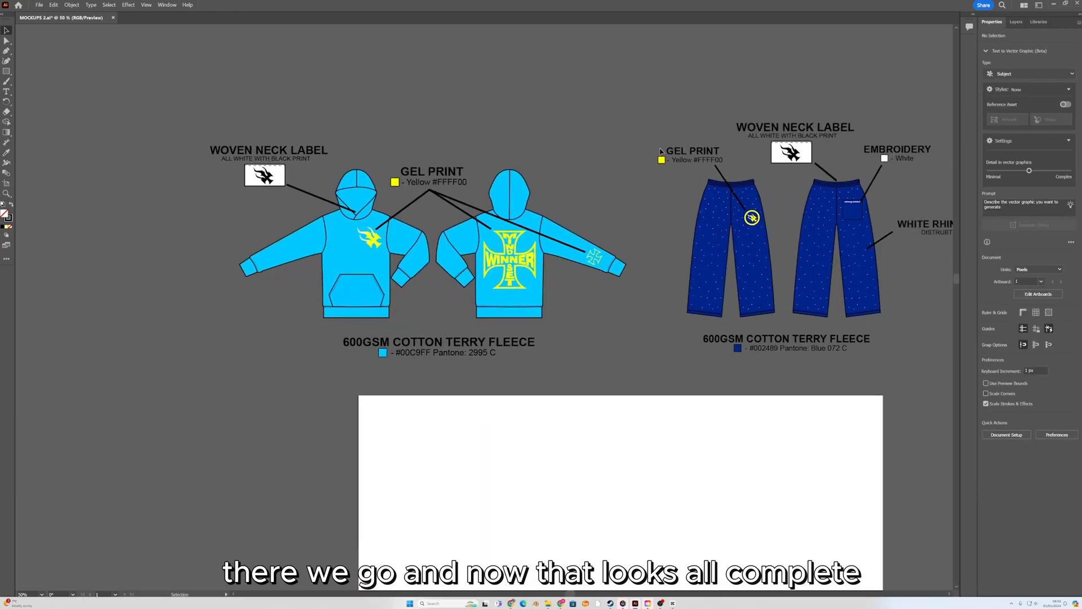
{"action": "left_click_drag", "start_coordinate": [761, 136], "coordinate": [490, 148]}
{"action": "scroll", "coordinate": [490, 148], "scroll_direction": "up", "scroll_amount": 1}
{"action": "left_click_drag", "start_coordinate": [274, 221], "coordinate": [648, 204]}
{"action": "scroll", "coordinate": [426, 213], "scroll_direction": "up", "scroll_amount": 2}
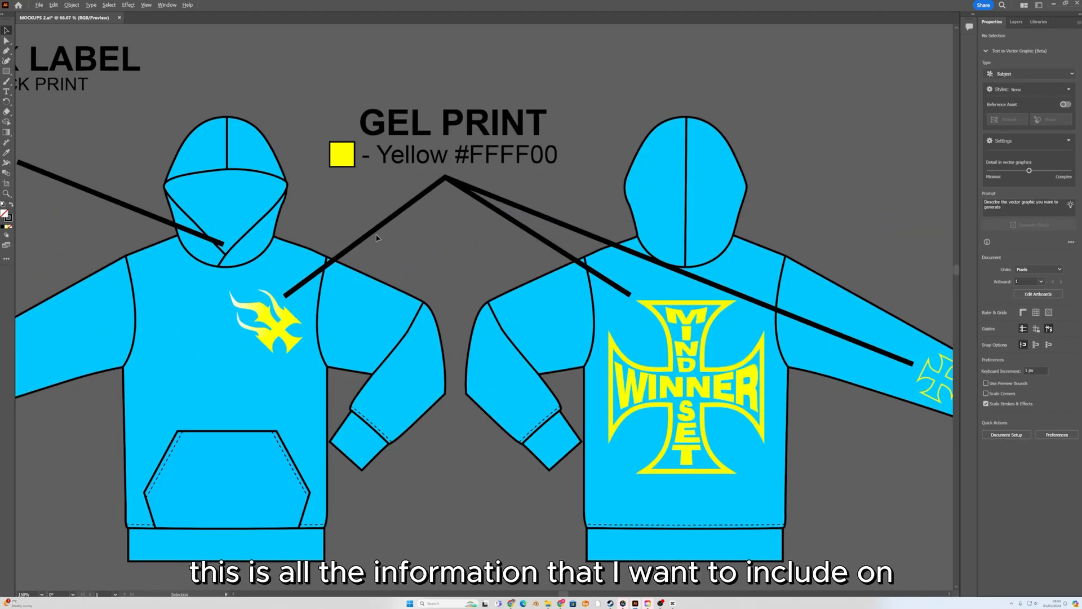
{"action": "left_click_drag", "start_coordinate": [429, 210], "coordinate": [575, 162]}
{"action": "scroll", "coordinate": [574, 162], "scroll_direction": "down", "scroll_amount": 2}
{"action": "left_click_drag", "start_coordinate": [497, 159], "coordinate": [68, 192]}
{"action": "scroll", "coordinate": [546, 174], "scroll_direction": "up", "scroll_amount": 2}
{"action": "left_click_drag", "start_coordinate": [547, 175], "coordinate": [478, 162]}
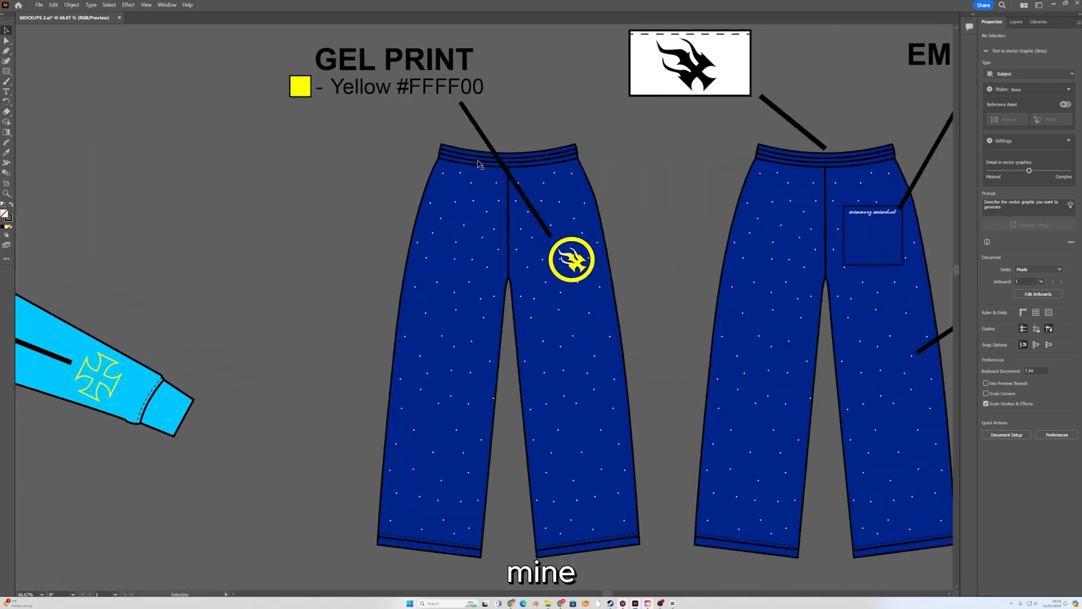
{"action": "scroll", "coordinate": [743, 156], "scroll_direction": "up", "scroll_amount": 2}
{"action": "left_click_drag", "start_coordinate": [743, 155], "coordinate": [142, 135]}
{"action": "scroll", "coordinate": [415, 178], "scroll_direction": "down", "scroll_amount": 2}
{"action": "scroll", "coordinate": [415, 178], "scroll_direction": "down", "scroll_amount": 2}
{"action": "left_click_drag", "start_coordinate": [352, 176], "coordinate": [495, 198]}
{"action": "scroll", "coordinate": [335, 190], "scroll_direction": "down", "scroll_amount": 1}
{"action": "left_click_drag", "start_coordinate": [210, 137], "coordinate": [345, 137]}
{"action": "scroll", "coordinate": [267, 118], "scroll_direction": "up", "scroll_amount": 1}
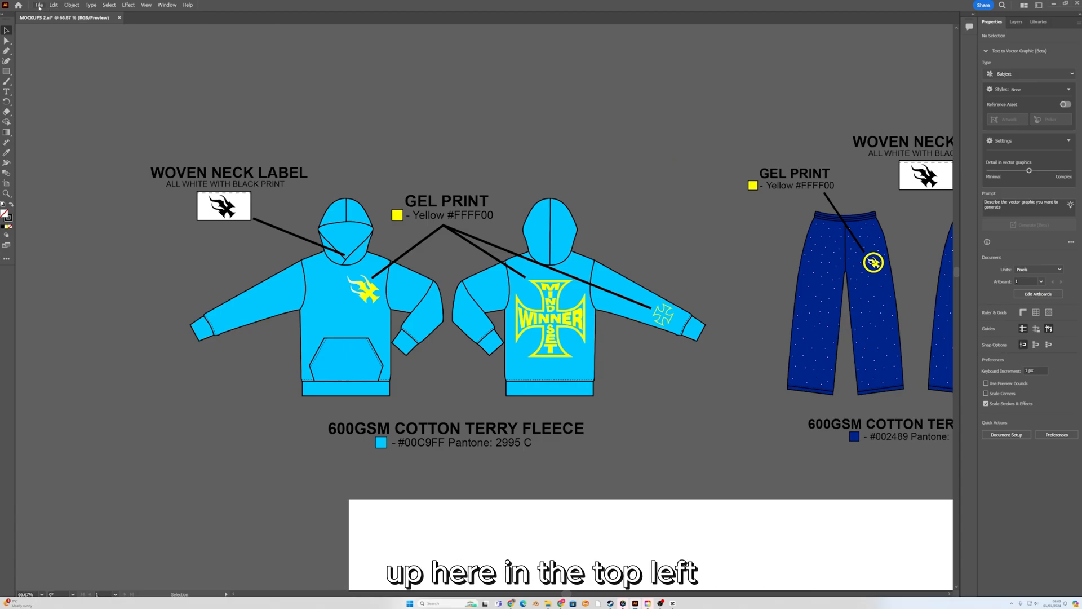
Save the tech pack document.
{"action": "left_click", "coordinate": [39, 8]}
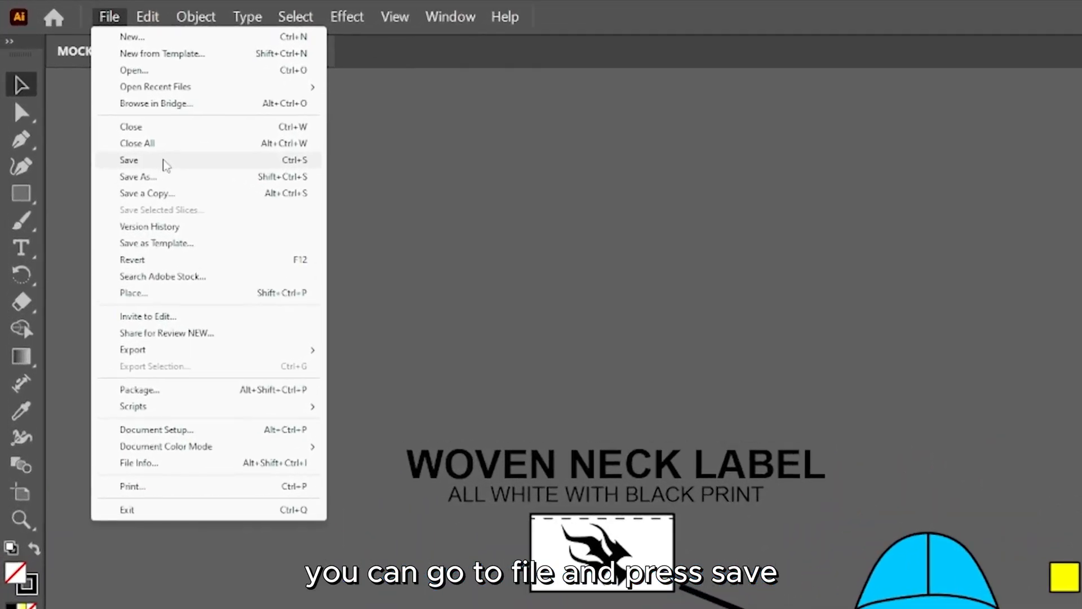
{"action": "left_click", "coordinate": [166, 164]}
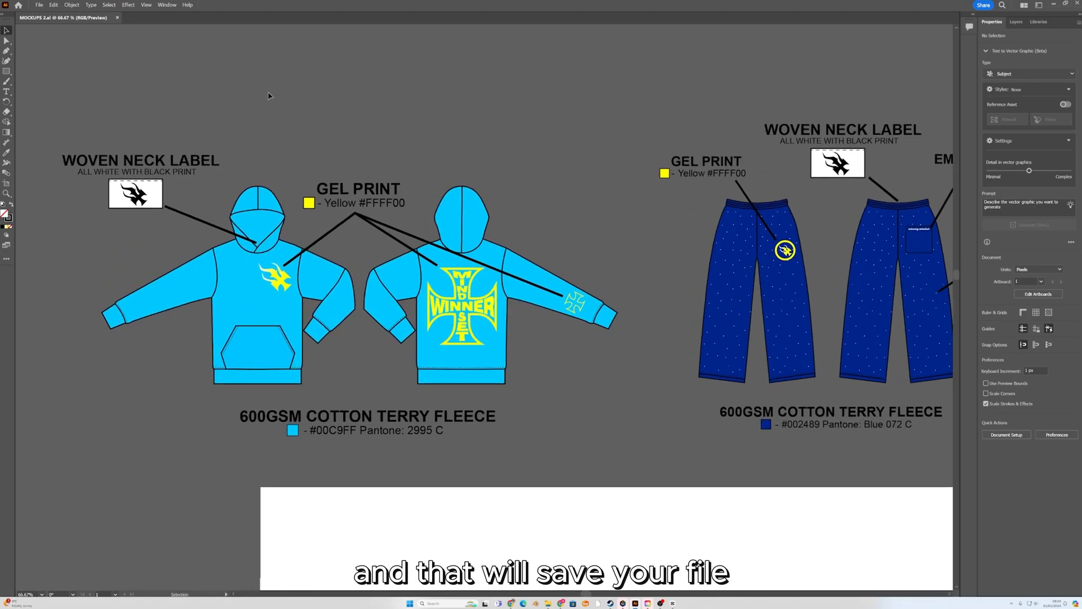
Move the hoodie mockup with all its callouts onto the white artboard.
{"action": "scroll", "coordinate": [186, 44], "scroll_direction": "down", "scroll_amount": 2}
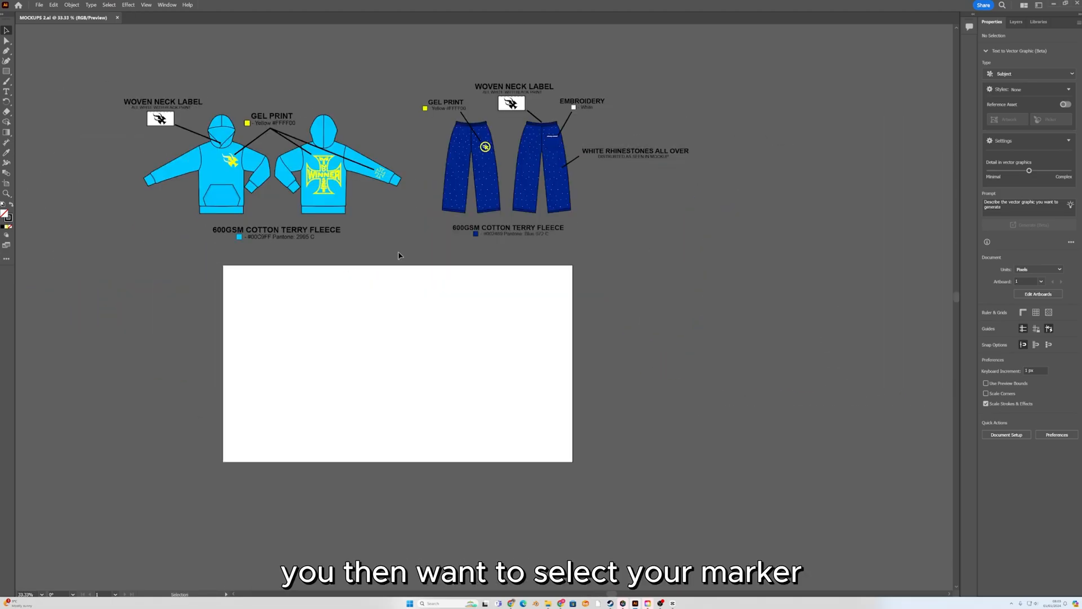
{"action": "left_click_drag", "start_coordinate": [399, 255], "coordinate": [403, 257]}
{"action": "left_click_drag", "start_coordinate": [349, 216], "coordinate": [351, 179]}
{"action": "left_click_drag", "start_coordinate": [313, 121], "coordinate": [426, 309]}
{"action": "scroll", "coordinate": [530, 320], "scroll_direction": "down", "scroll_amount": 2}
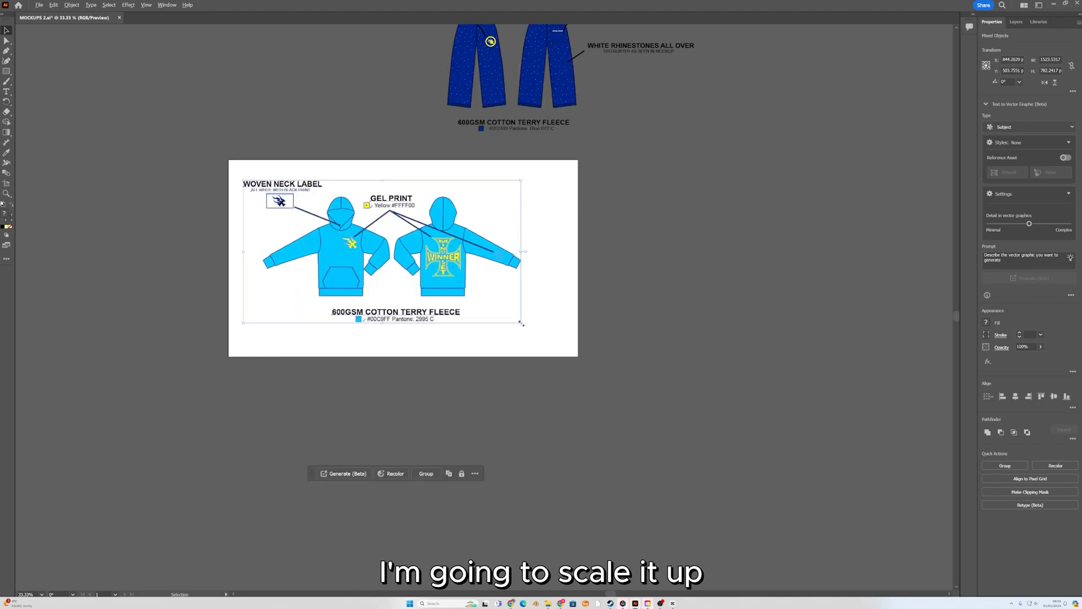
Scale up the annotated hoodie mockup to fill the artboard and adjust its position within the edges.
{"action": "left_click_drag", "start_coordinate": [522, 323], "coordinate": [568, 346]}
{"action": "left_click_drag", "start_coordinate": [243, 180], "coordinate": [236, 175]}
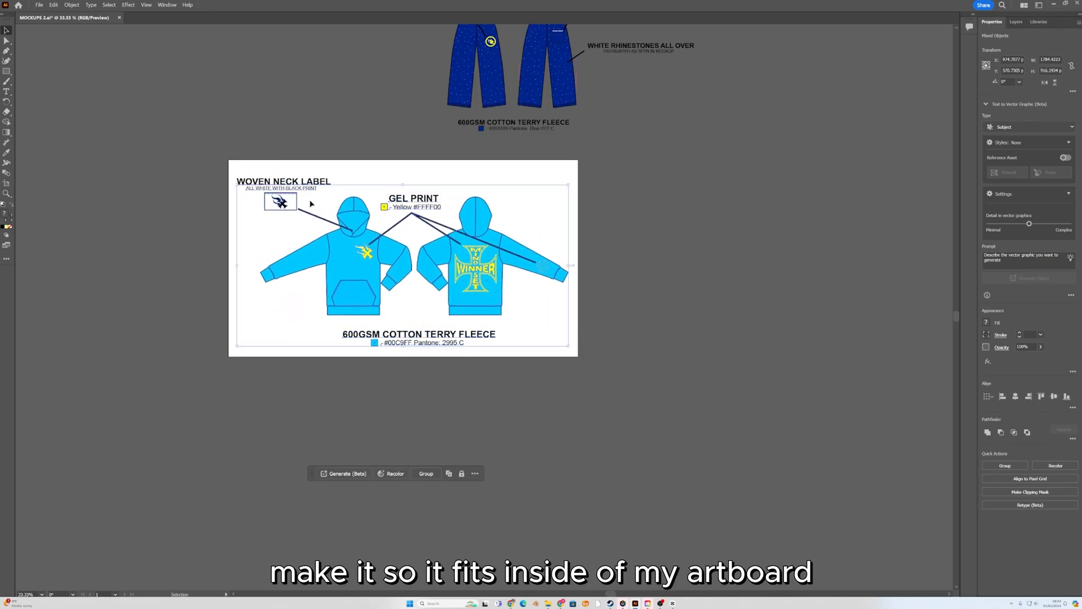
{"action": "scroll", "coordinate": [366, 224], "scroll_direction": "up", "scroll_amount": 1}
{"action": "left_click_drag", "start_coordinate": [345, 217], "coordinate": [346, 213]}
{"action": "left_click", "coordinate": [380, 206]}
Draw a 1920 by 1080 px rectangle covering the whole artboard.
{"action": "scroll", "coordinate": [384, 205], "scroll_direction": "down", "scroll_amount": 2}
{"action": "left_click_drag", "start_coordinate": [385, 188], "coordinate": [372, 186]}
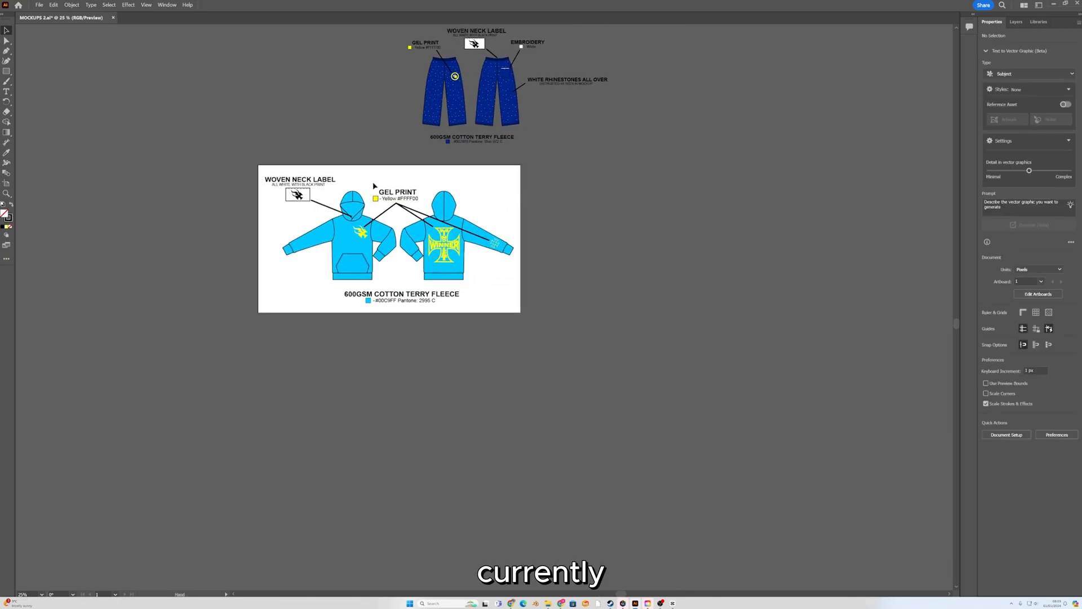
{"action": "scroll", "coordinate": [373, 186], "scroll_direction": "up", "scroll_amount": 1}
{"action": "scroll", "coordinate": [151, 132], "scroll_direction": "up", "scroll_amount": 1}
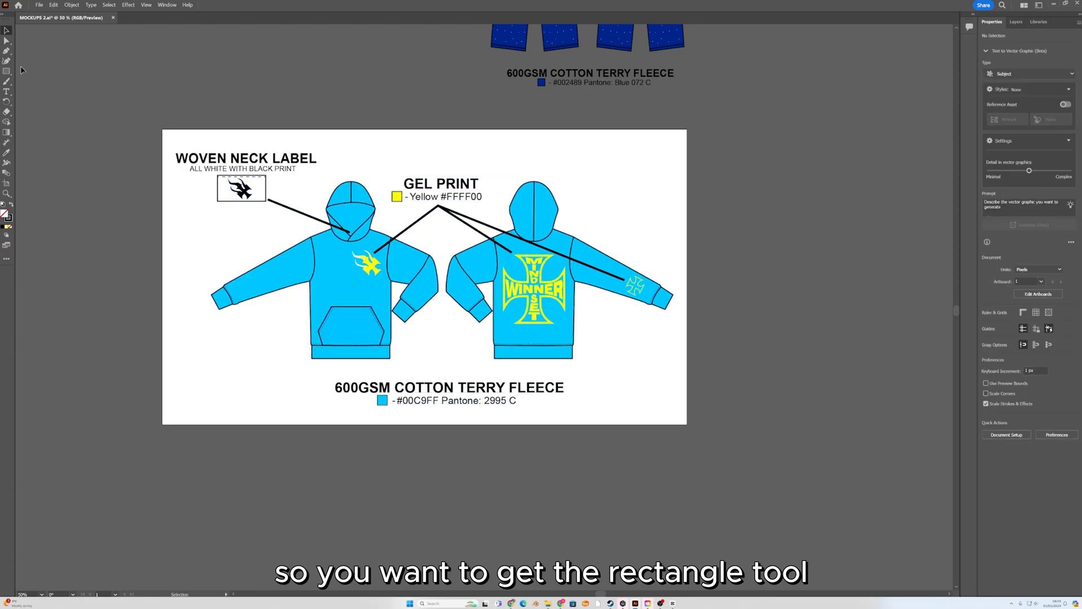
{"action": "left_click", "coordinate": [6, 71]}
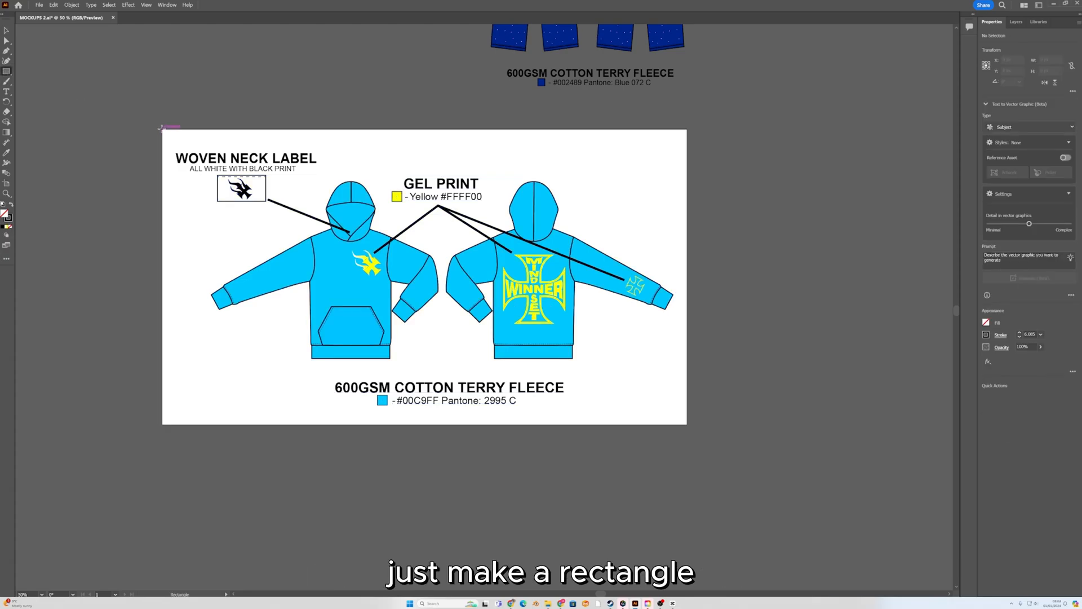
{"action": "left_click_drag", "start_coordinate": [162, 128], "coordinate": [687, 426]}
{"action": "key", "text": "v"}
{"action": "key", "text": "ctrl+minus"}
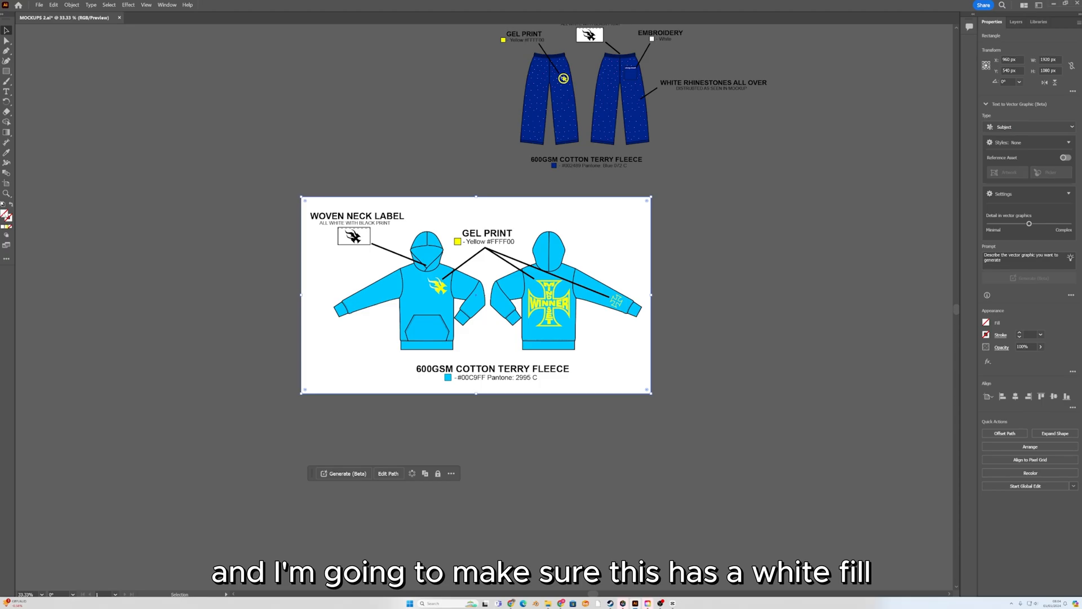
Fill the artboard-sized rectangle with white #FFFFFF.
{"action": "double_click", "coordinate": [5, 213]}
{"action": "left_click_drag", "start_coordinate": [273, 403], "coordinate": [1, 273]}
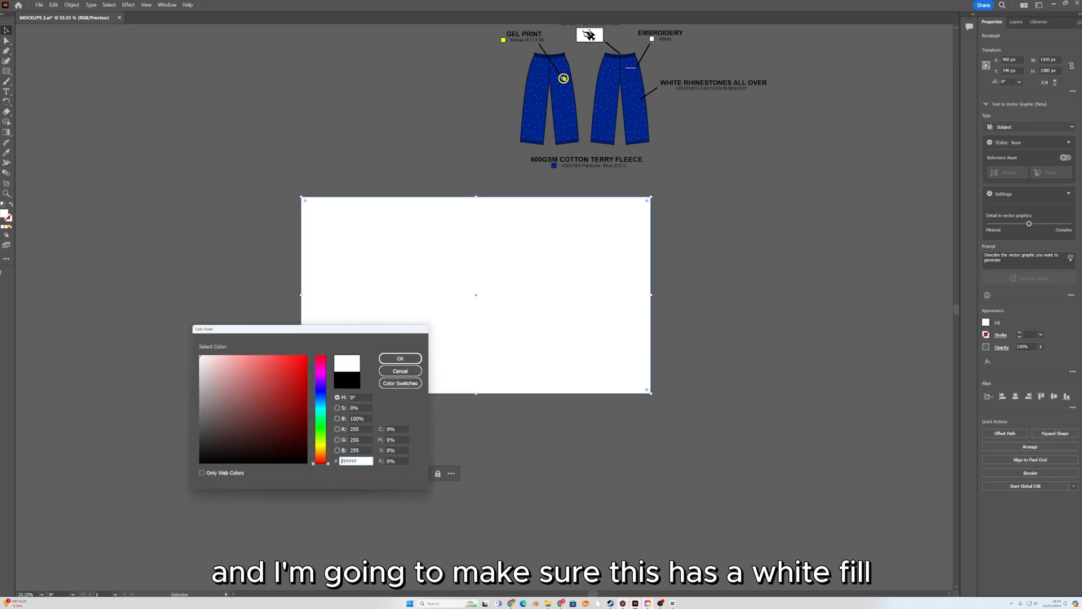
{"action": "left_click", "coordinate": [385, 359]}
{"action": "left_click", "coordinate": [297, 154]}
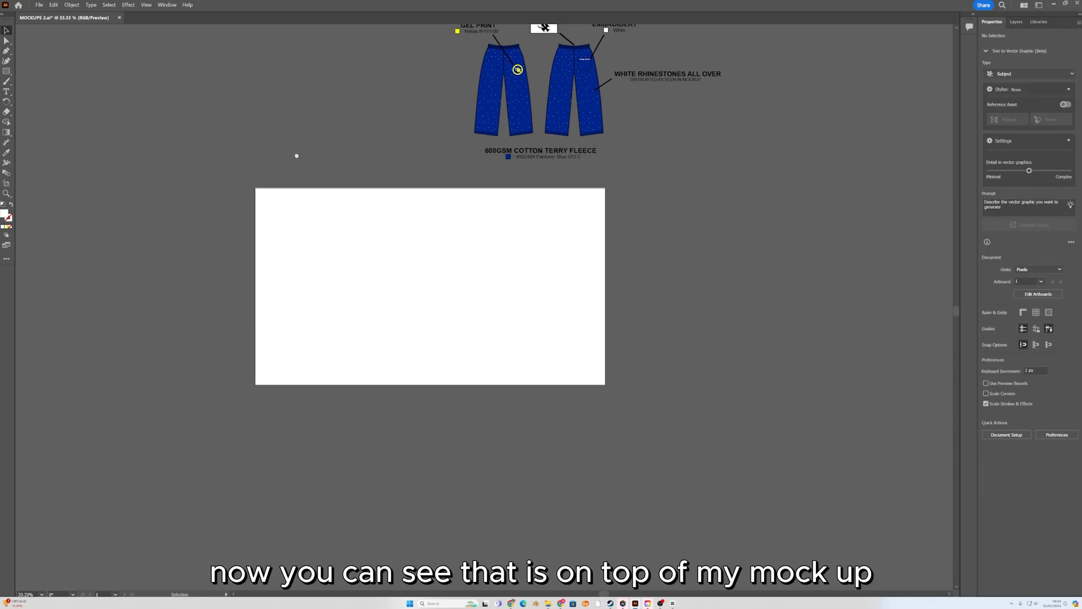
Send the white artboard-sized rectangle to the back, behind the hoodie mockup and its callouts.
{"action": "left_click_drag", "start_coordinate": [297, 154], "coordinate": [449, 213]}
{"action": "scroll", "coordinate": [521, 221], "scroll_direction": "up", "scroll_amount": 1}
{"action": "left_click_drag", "start_coordinate": [526, 235], "coordinate": [450, 268]}
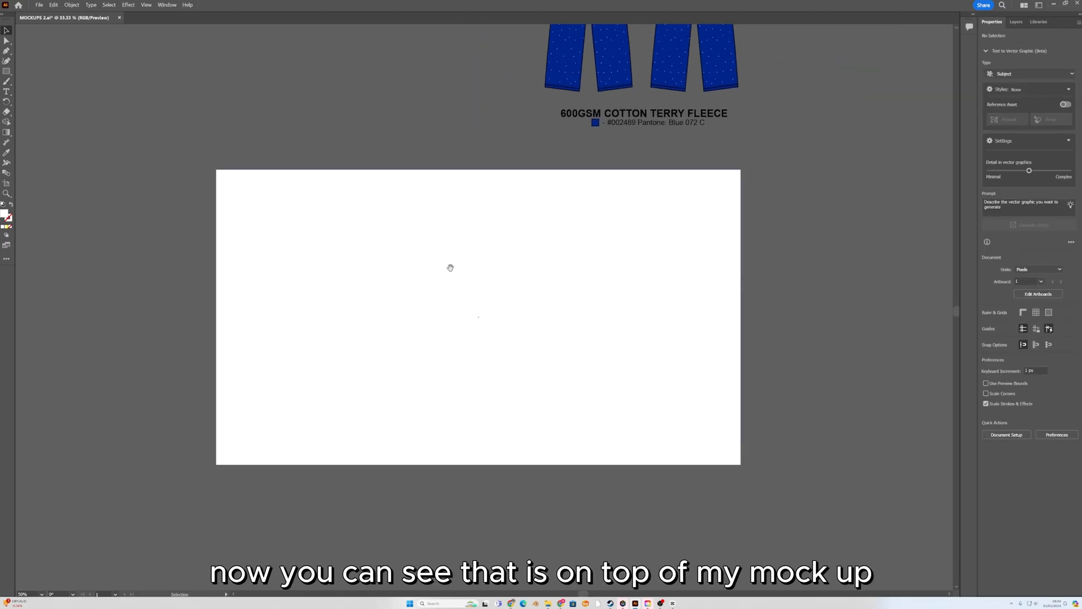
{"action": "scroll", "coordinate": [428, 194], "scroll_direction": "down", "scroll_amount": 2}
{"action": "left_click", "coordinate": [479, 220]}
{"action": "right_click", "coordinate": [480, 204]}
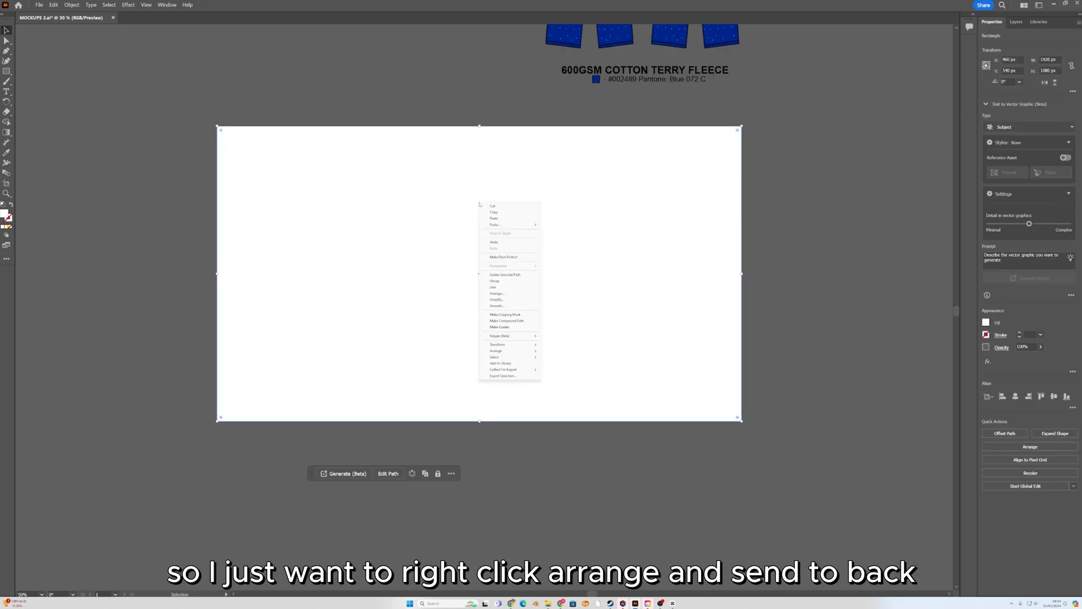
{"action": "mouse_move", "coordinate": [496, 350]}
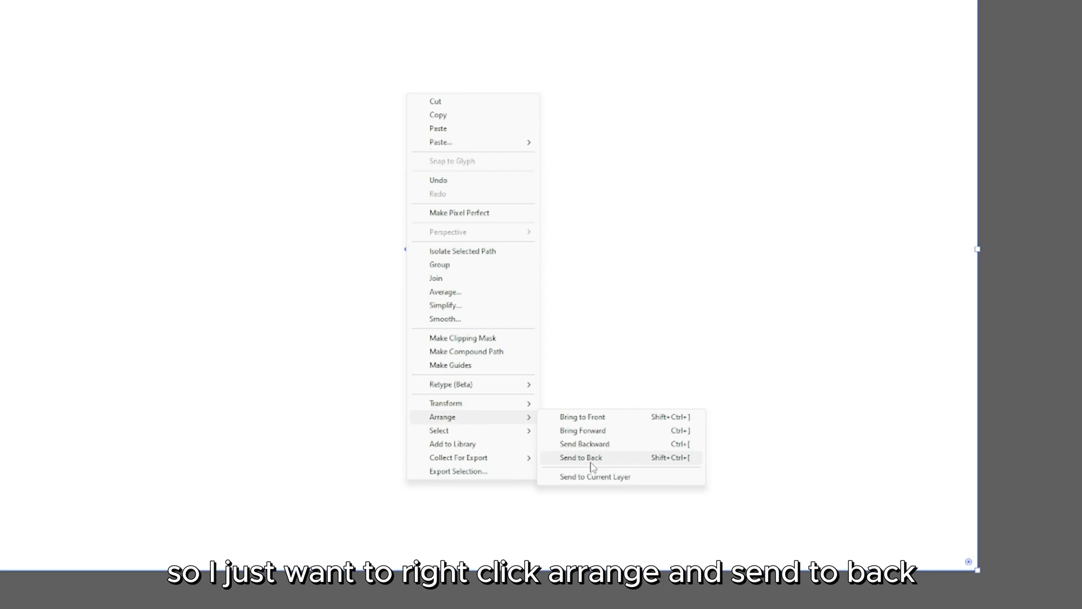
{"action": "left_click", "coordinate": [591, 461]}
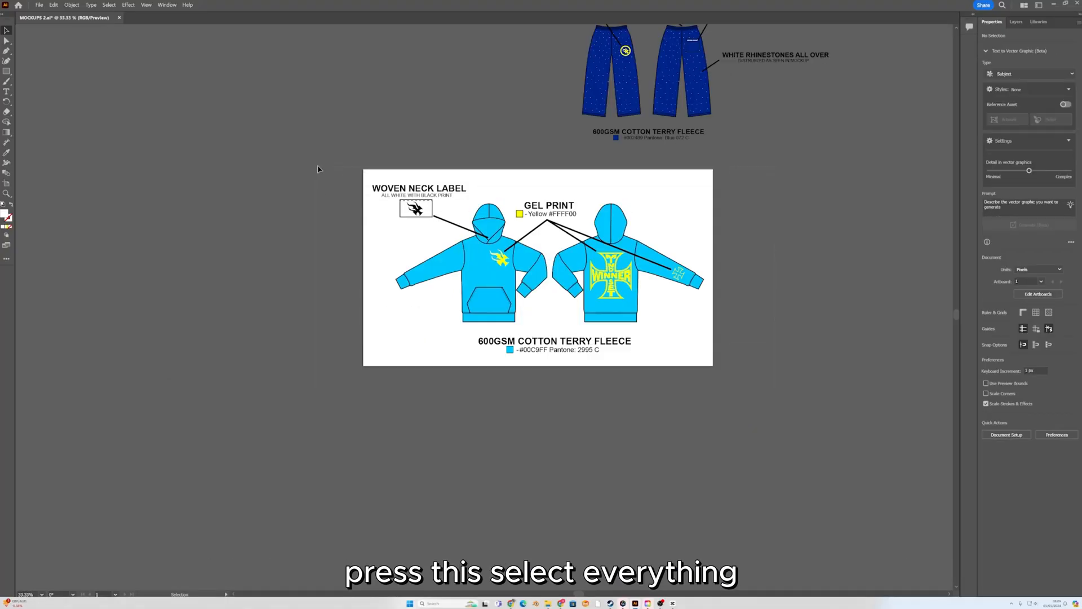
Select the whole hoodie page with its white background and set it up as an export selection named BLUE GEL HOODIE.
{"action": "left_click_drag", "start_coordinate": [320, 161], "coordinate": [774, 389]}
{"action": "left_click_drag", "start_coordinate": [355, 152], "coordinate": [319, 104]}
{"action": "scroll", "coordinate": [308, 184], "scroll_direction": "up", "scroll_amount": 1}
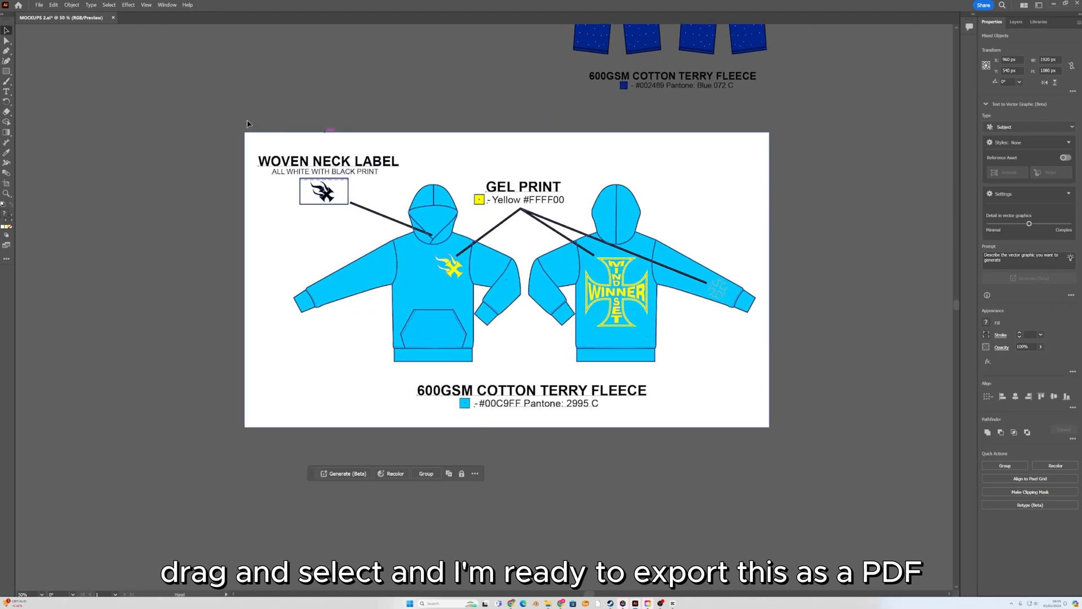
{"action": "left_click", "coordinate": [39, 5]}
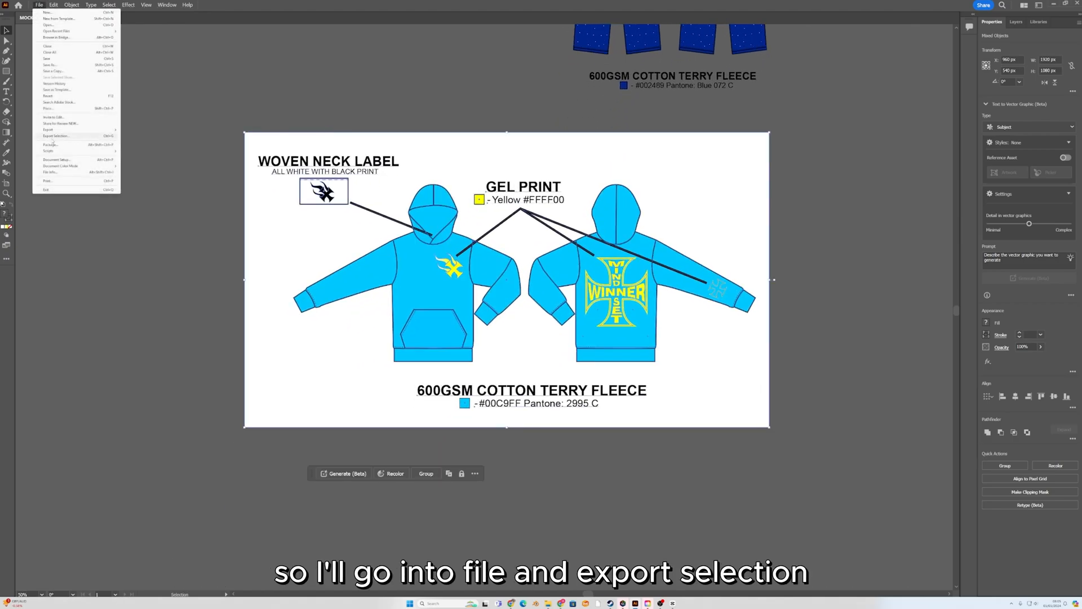
{"action": "left_click", "coordinate": [57, 136]}
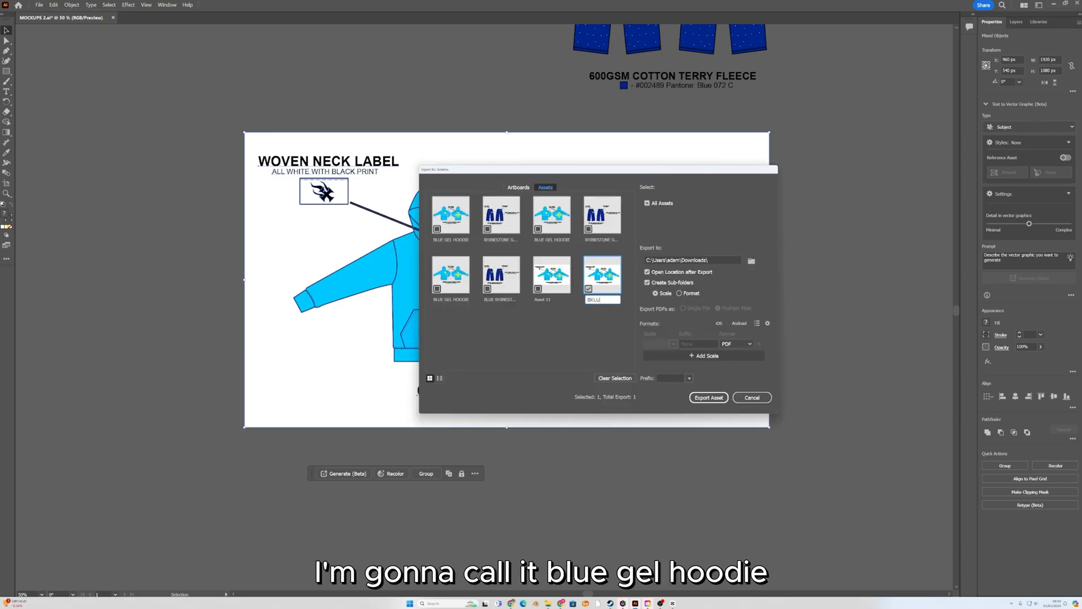
{"action": "type", "text": "BLUE GEL HOODIE"}
{"action": "key", "text": "Return"}
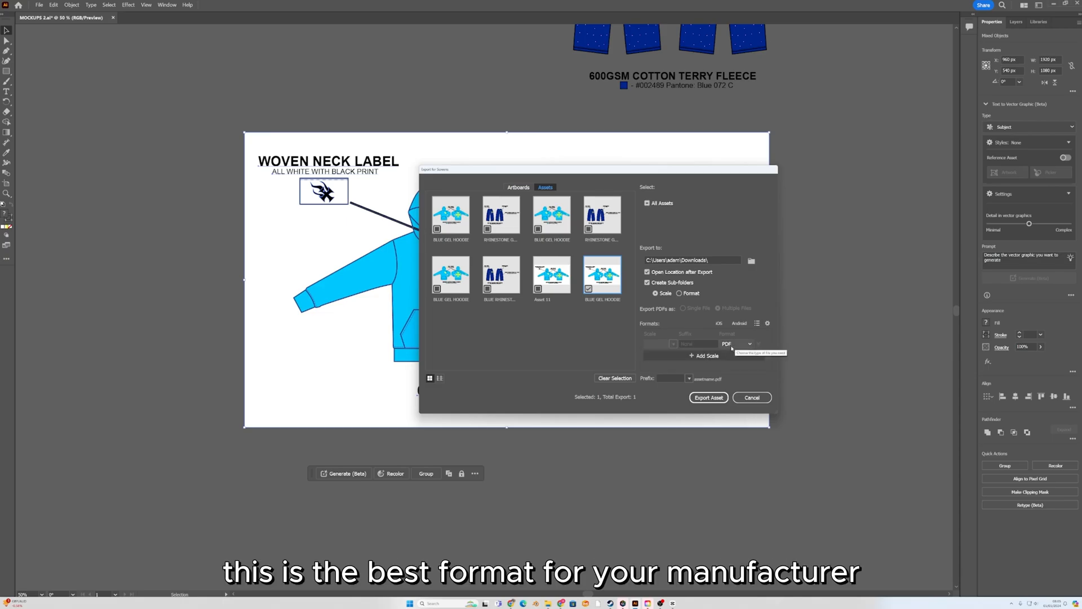
Set the export format to PDF and export the BLUE GEL HOODIE asset.
{"action": "left_click", "coordinate": [733, 344]}
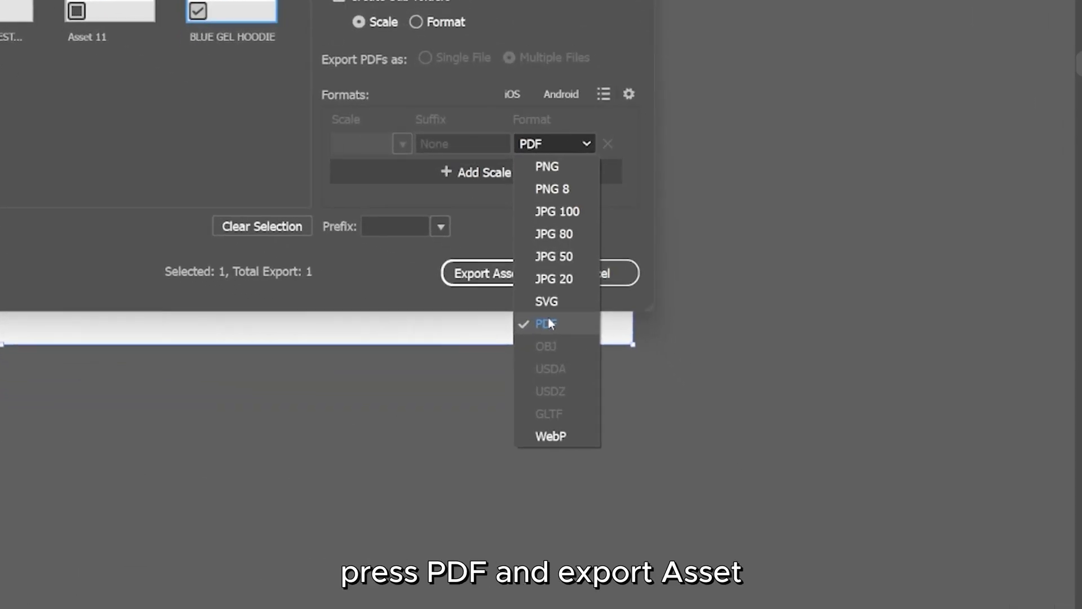
{"action": "left_click", "coordinate": [733, 419]}
{"action": "left_click", "coordinate": [709, 398]}
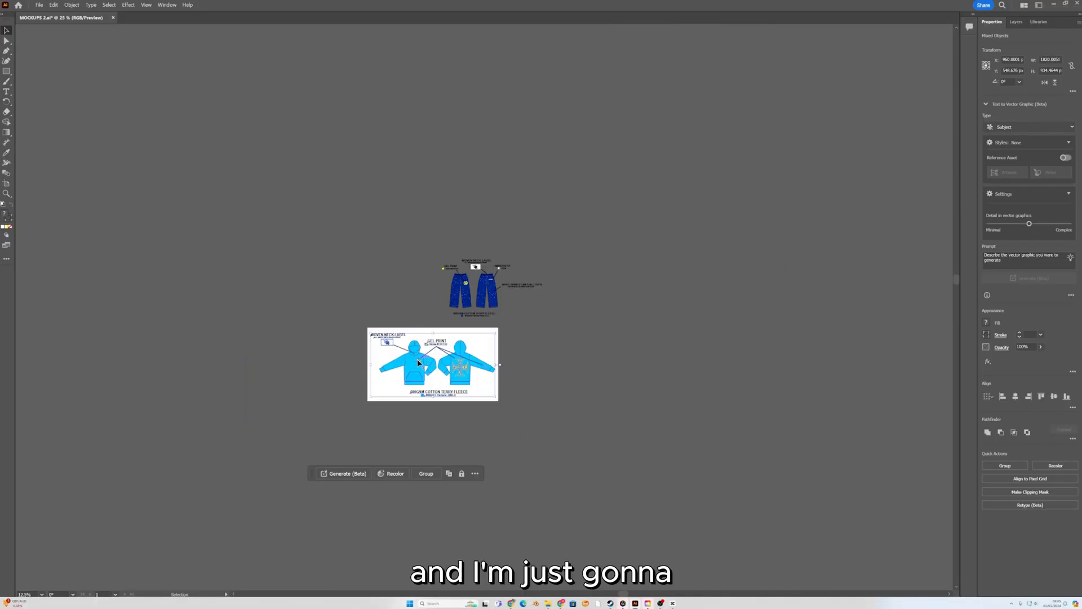
Move the hoodie mockup above and off the artboard, and place the annotated pants mockup on it, enlarged to fit.
{"action": "left_click_drag", "start_coordinate": [433, 363], "coordinate": [432, 186]}
{"action": "left_click_drag", "start_coordinate": [552, 325], "coordinate": [434, 253]}
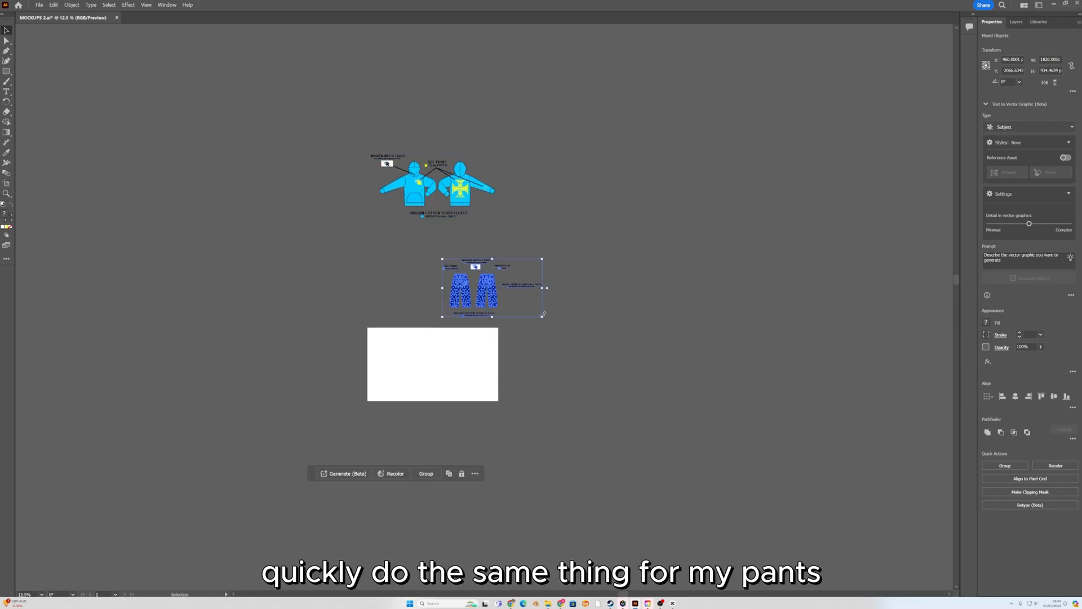
{"action": "scroll", "coordinate": [332, 403], "scroll_direction": "up", "scroll_amount": 2}
{"action": "scroll", "coordinate": [331, 404], "scroll_direction": "up", "scroll_amount": 1}
{"action": "left_click_drag", "start_coordinate": [643, 180], "coordinate": [507, 325]}
{"action": "scroll", "coordinate": [660, 502], "scroll_direction": "up", "scroll_amount": 1}
Select the whole pants page and export the selection as a PDF named BLUE RHINESTONE SWEATPANTS.
{"action": "left_click", "coordinate": [321, 153]}
{"action": "key", "text": "ctrl+a"}
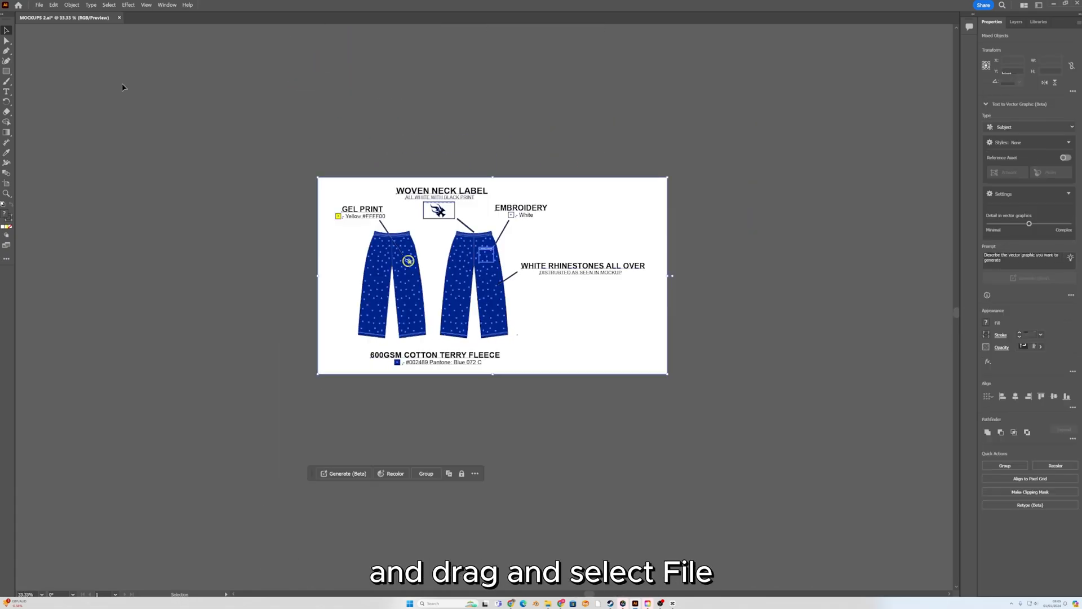
{"action": "left_click", "coordinate": [38, 5]}
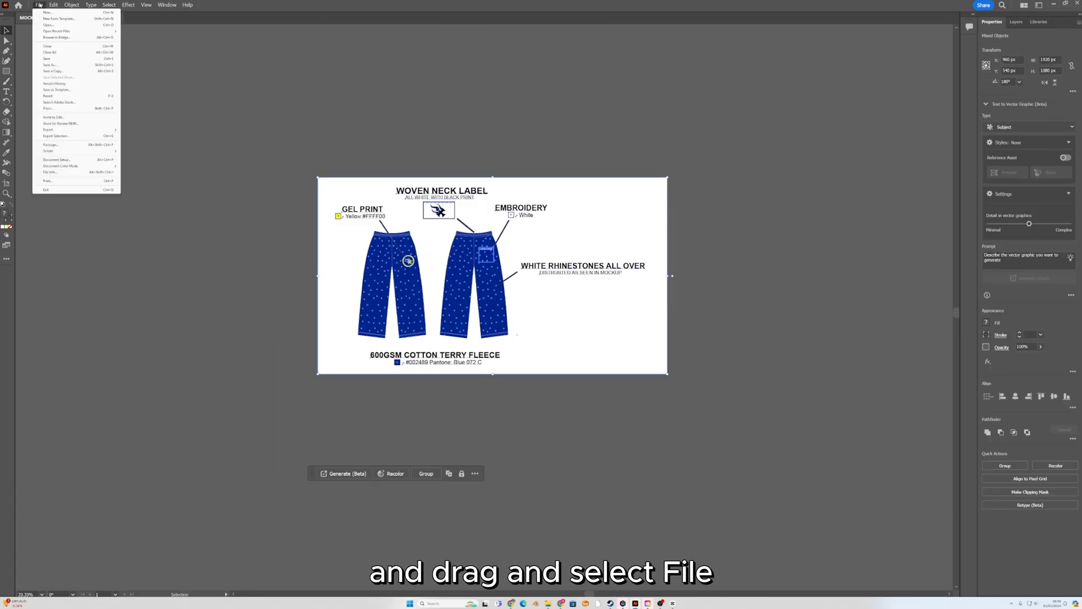
{"action": "left_click", "coordinate": [73, 138]}
{"action": "type", "text": "BLUE RH"}
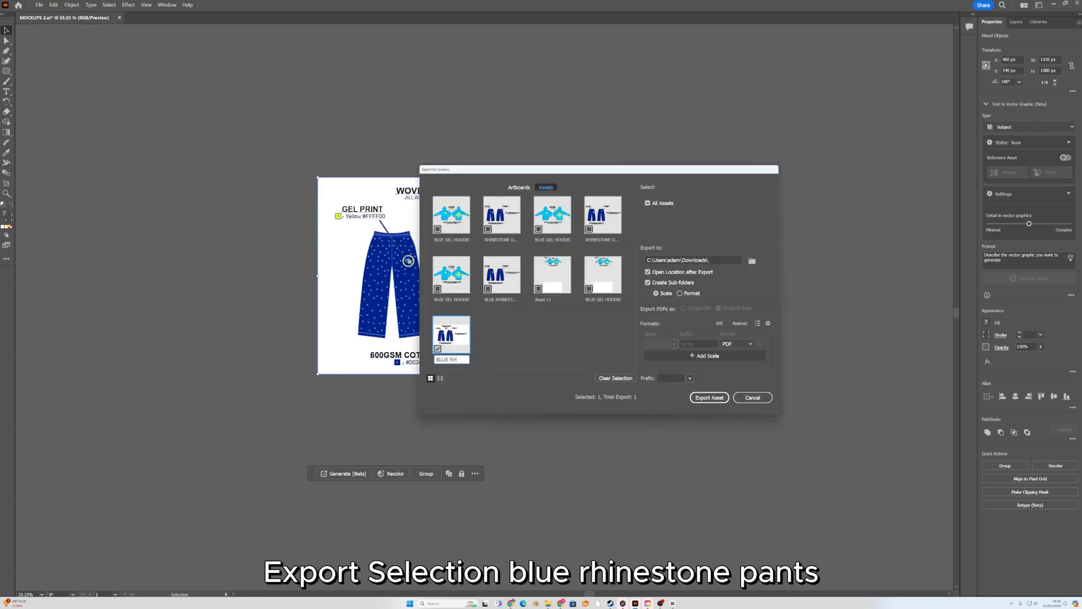
{"action": "type", "text": "INESTONE SWEATPANTS"}
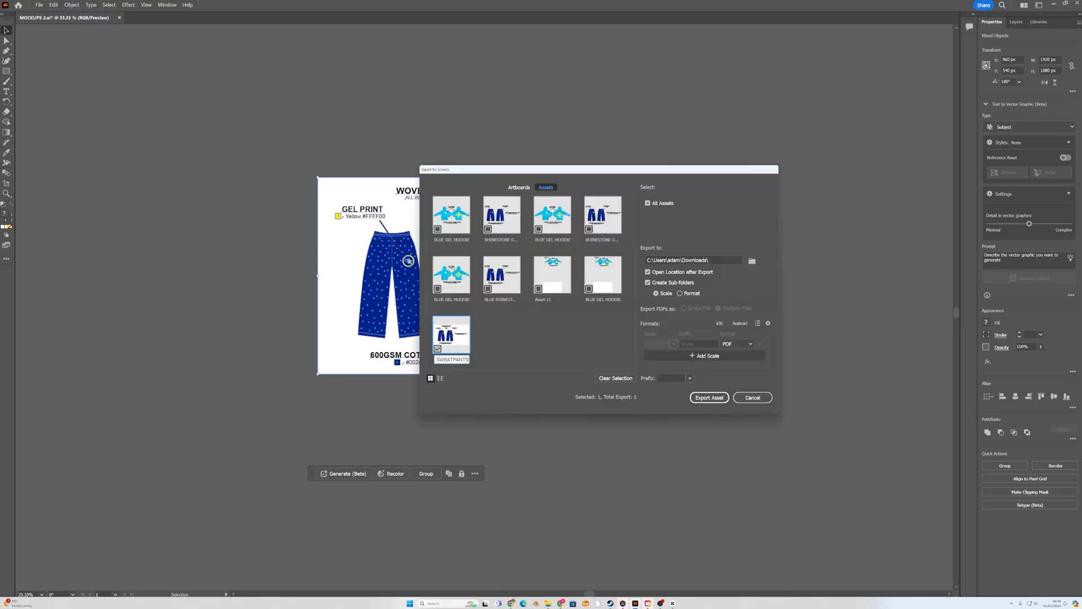
{"action": "left_click", "coordinate": [718, 398]}
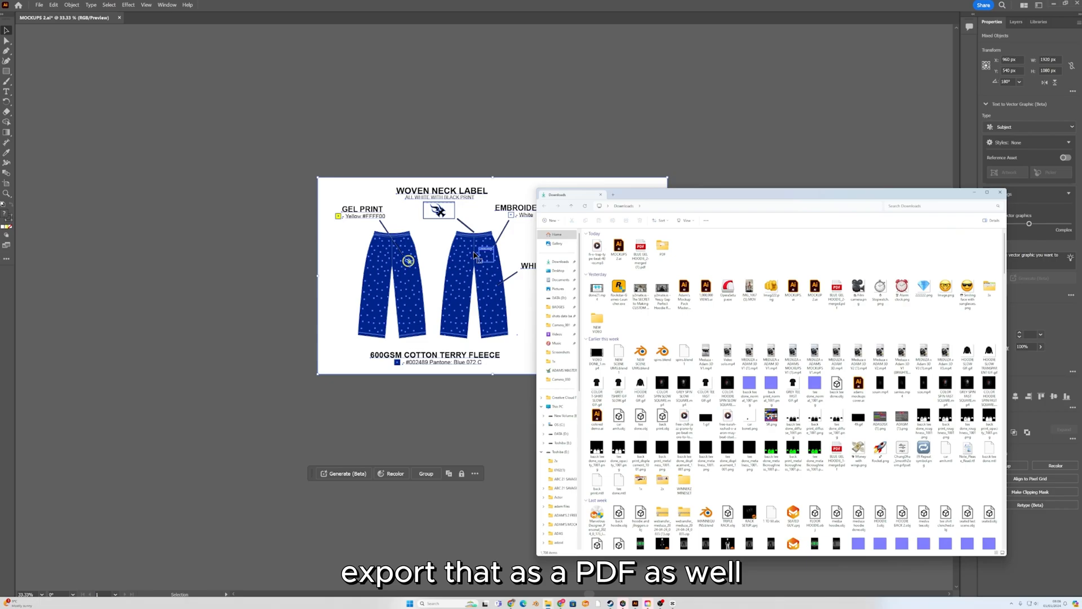
Return to the artwork and clear the artboard, placing the annotated pants mockup beside the hoodie mockup above it.
{"action": "left_click", "coordinate": [469, 374]}
{"action": "left_click", "coordinate": [599, 424]}
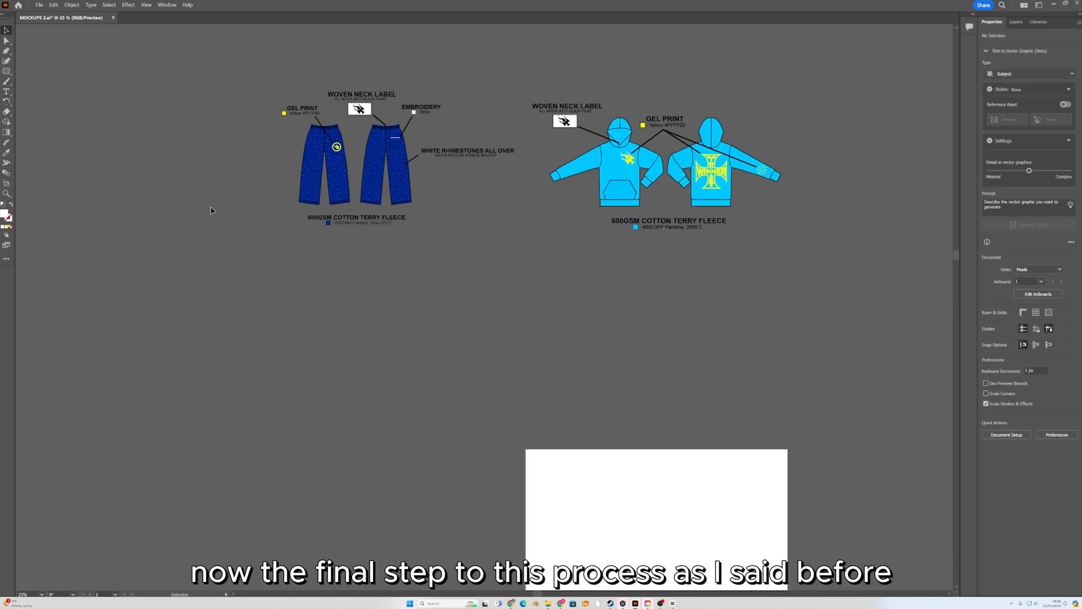
{"action": "left_click_drag", "start_coordinate": [211, 210], "coordinate": [180, 235]}
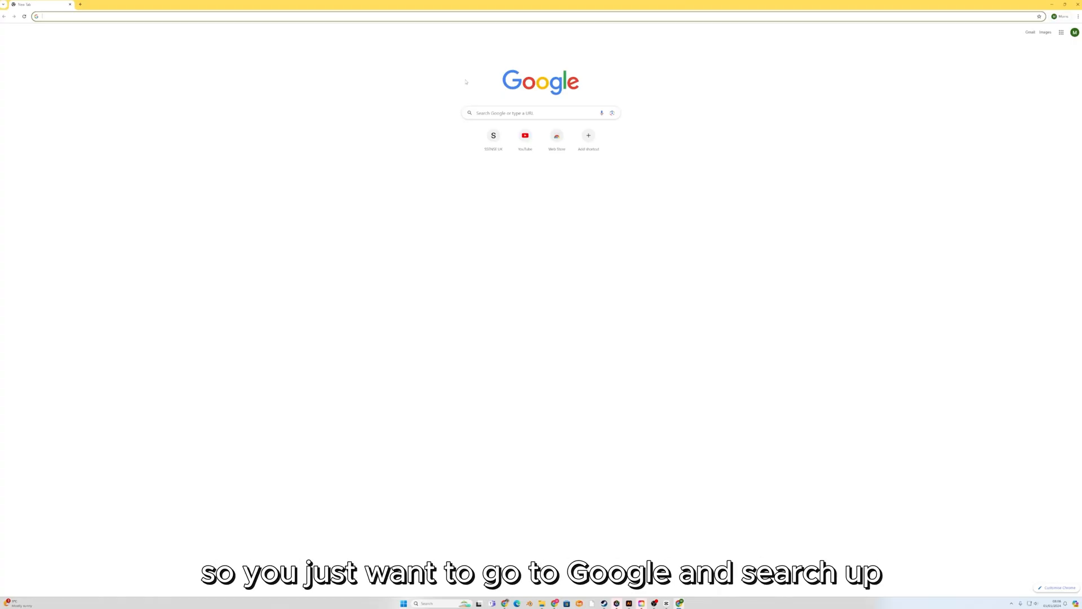
Switch to the web browser, open the SSENSE website and go to its menswear hoodies listing.
{"action": "type", "text": "SSENSE.CO"}
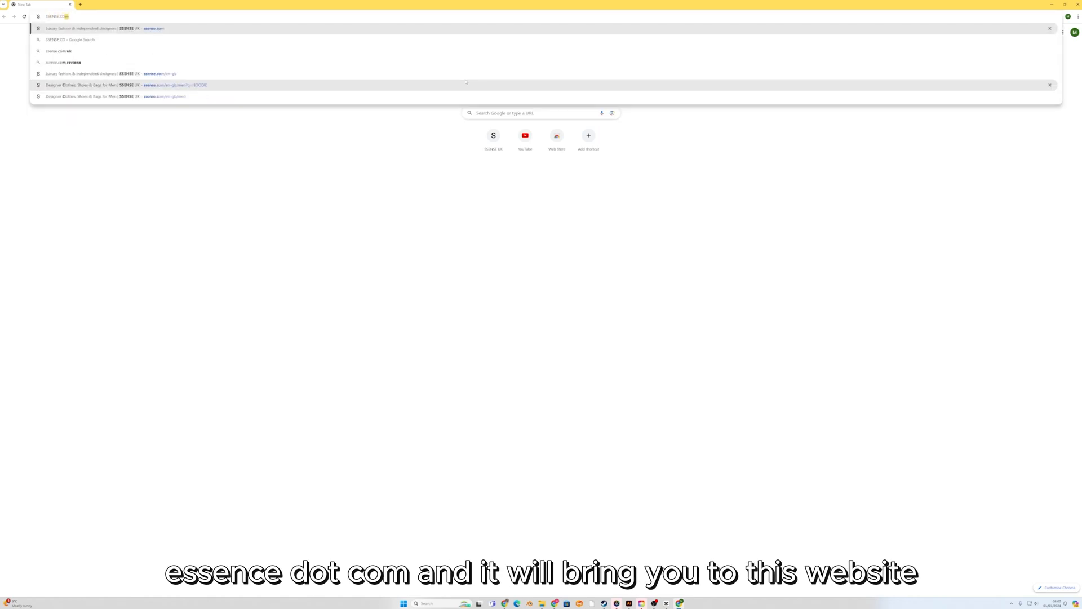
{"action": "key", "text": "Return"}
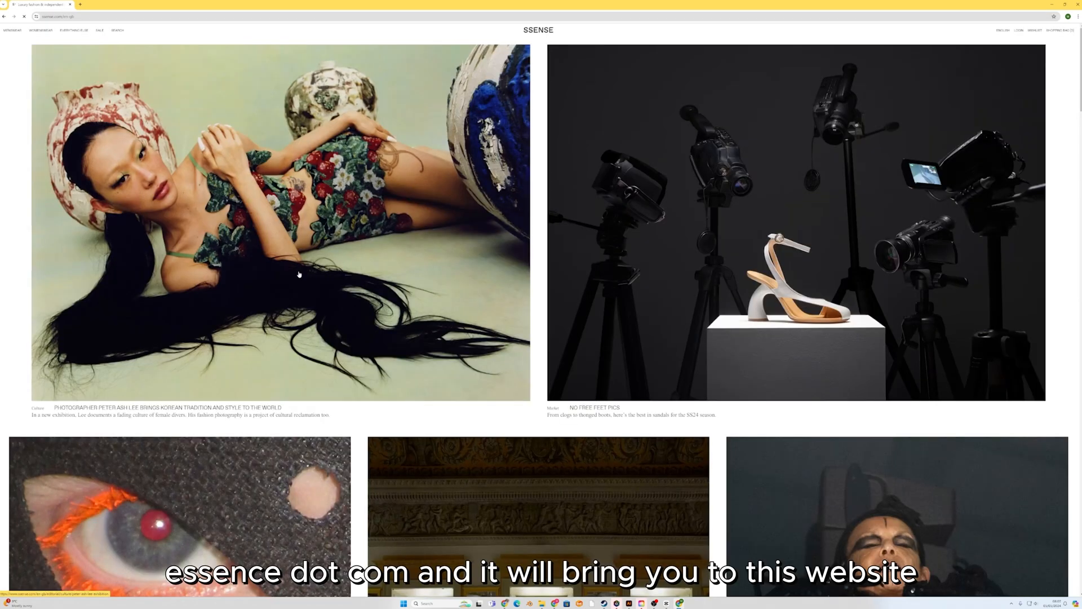
{"action": "scroll", "coordinate": [299, 274], "scroll_direction": "down", "scroll_amount": 14}
{"action": "scroll", "coordinate": [590, 393], "scroll_direction": "up", "scroll_amount": 7}
{"action": "scroll", "coordinate": [591, 393], "scroll_direction": "up", "scroll_amount": 5}
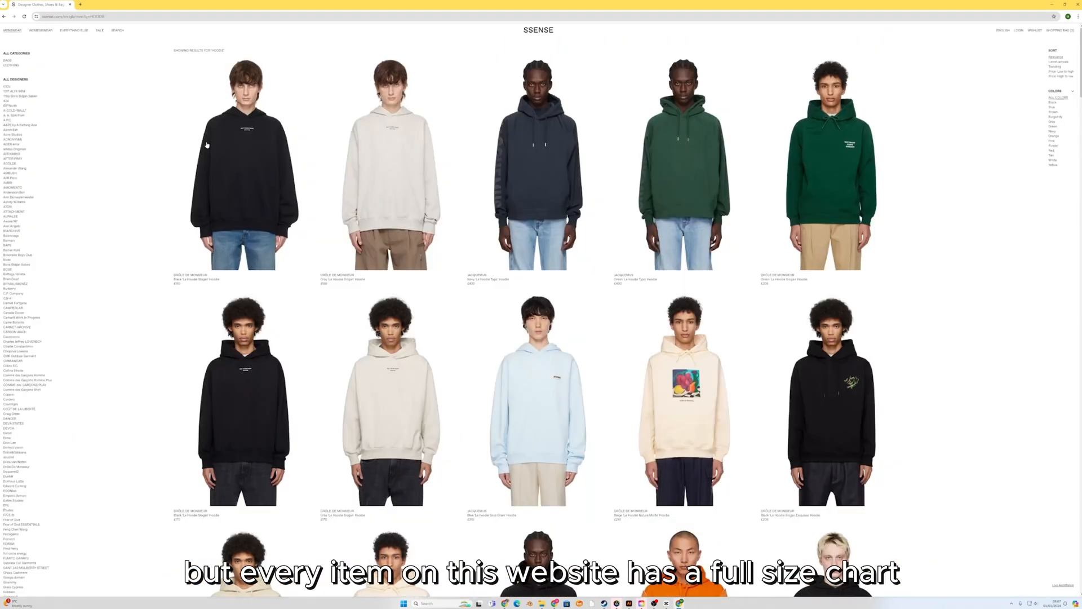
Browse the hoodies listing for one with a suitable fit to use as a size reference.
{"action": "scroll", "coordinate": [203, 144], "scroll_direction": "down", "scroll_amount": 5}
{"action": "scroll", "coordinate": [203, 144], "scroll_direction": "down", "scroll_amount": 7}
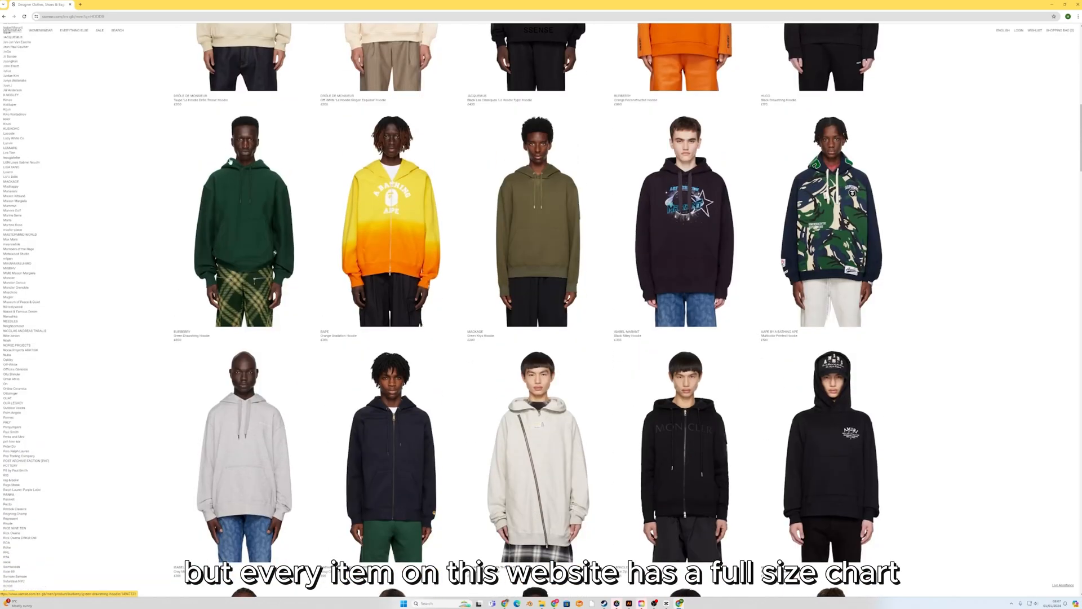
{"action": "scroll", "coordinate": [228, 172], "scroll_direction": "down", "scroll_amount": 3}
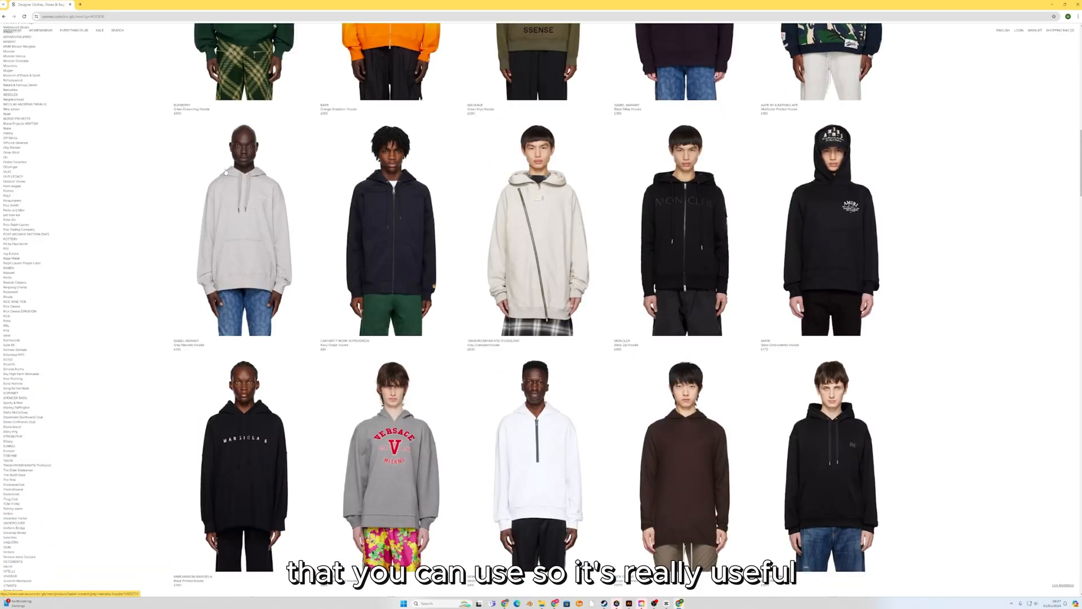
{"action": "scroll", "coordinate": [226, 172], "scroll_direction": "down", "scroll_amount": 10}
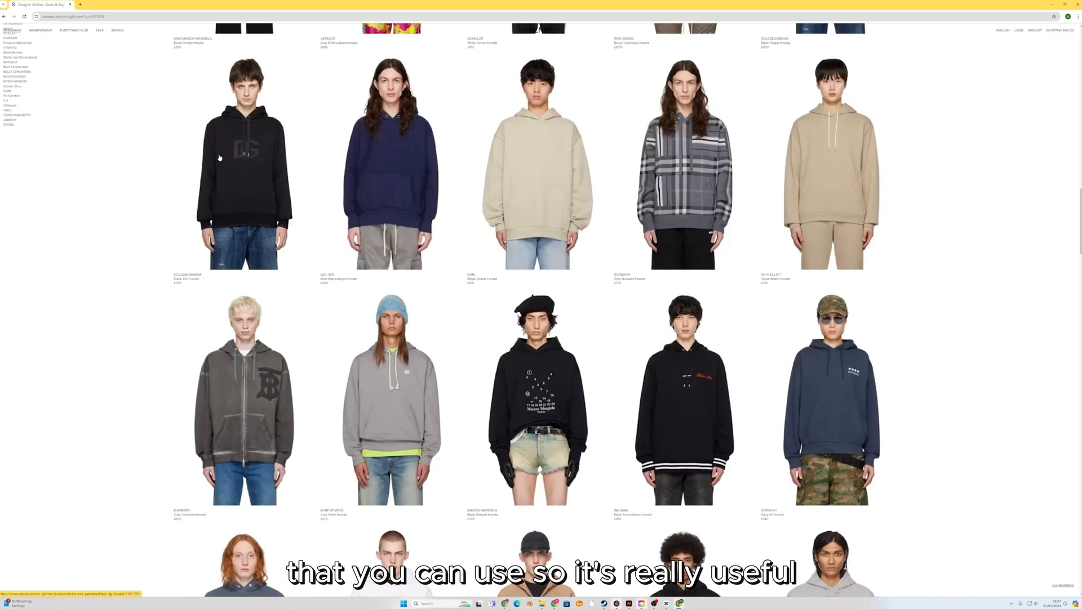
{"action": "scroll", "coordinate": [220, 158], "scroll_direction": "down", "scroll_amount": 20}
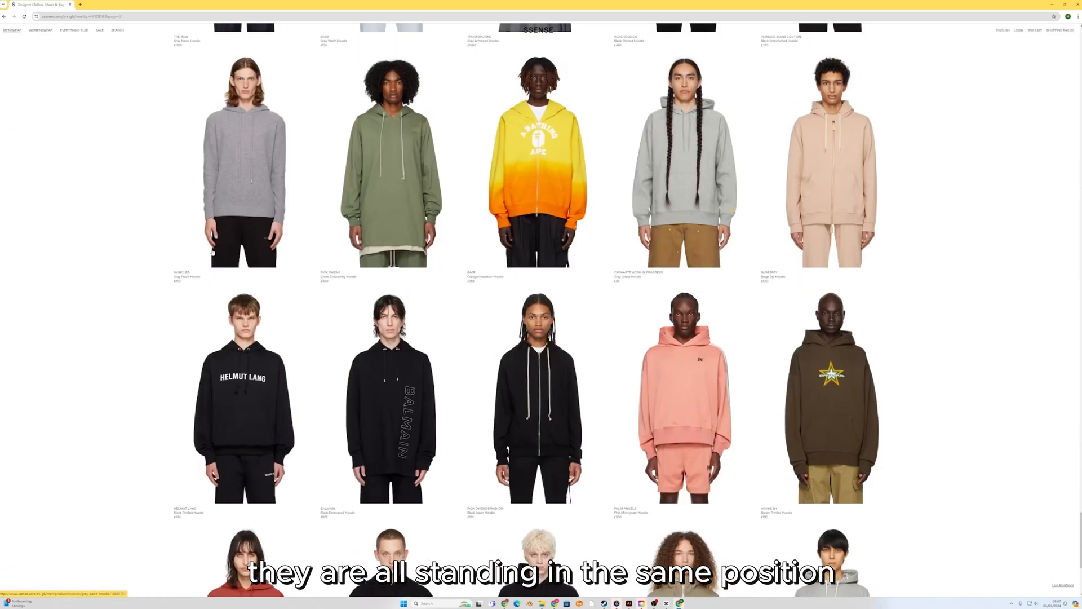
{"action": "scroll", "coordinate": [213, 252], "scroll_direction": "down", "scroll_amount": 4}
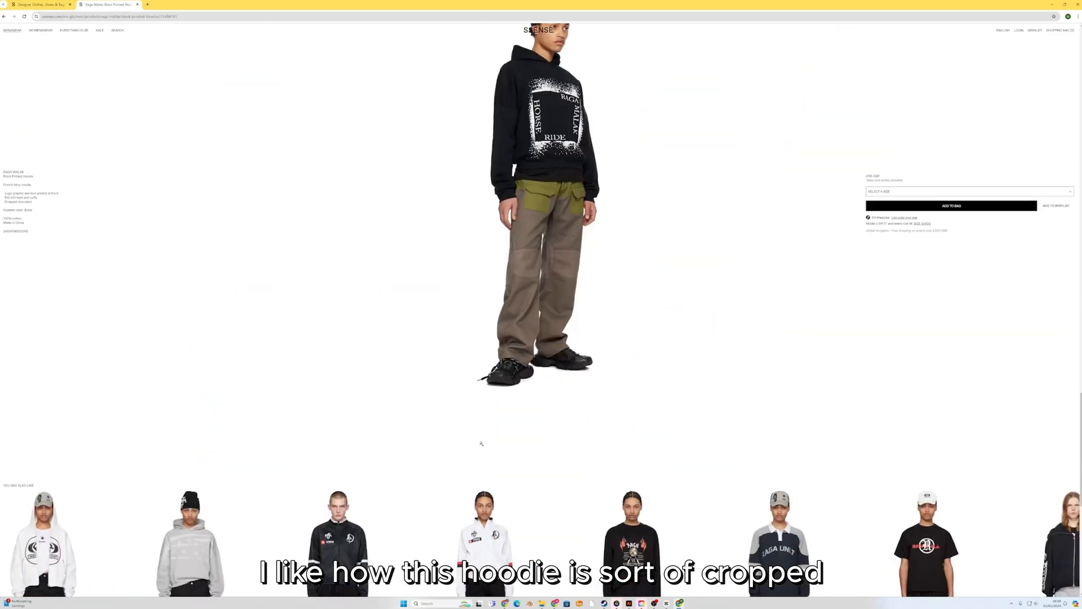
Review the black Raga Malak printed hoodie and open its size guide with size L selected.
{"action": "scroll", "coordinate": [538, 304], "scroll_direction": "down", "scroll_amount": 10}
{"action": "scroll", "coordinate": [493, 394], "scroll_direction": "up", "scroll_amount": 20}
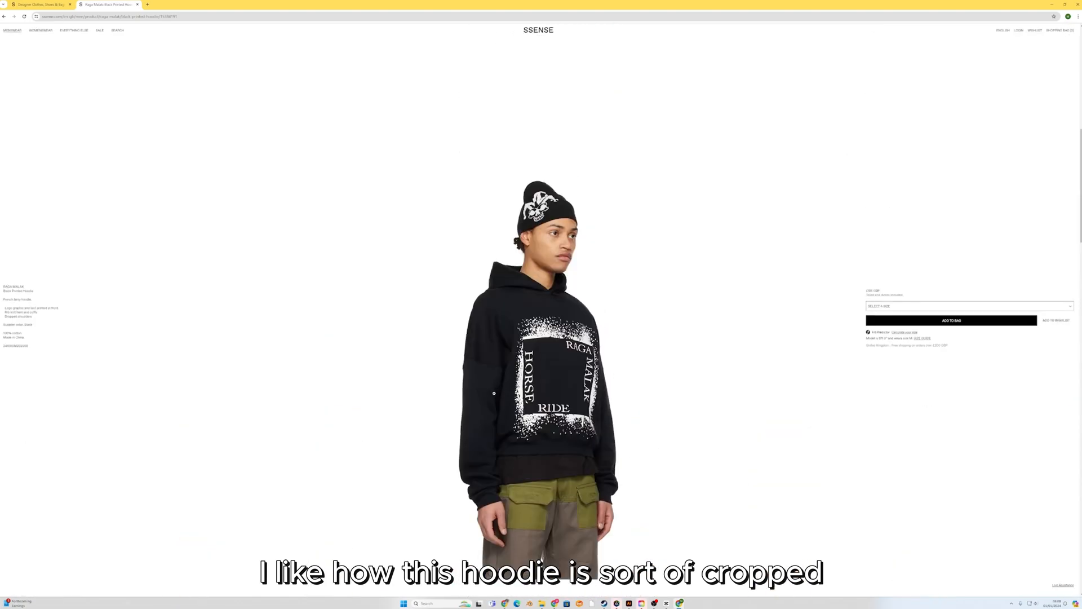
{"action": "left_click", "coordinate": [922, 339]}
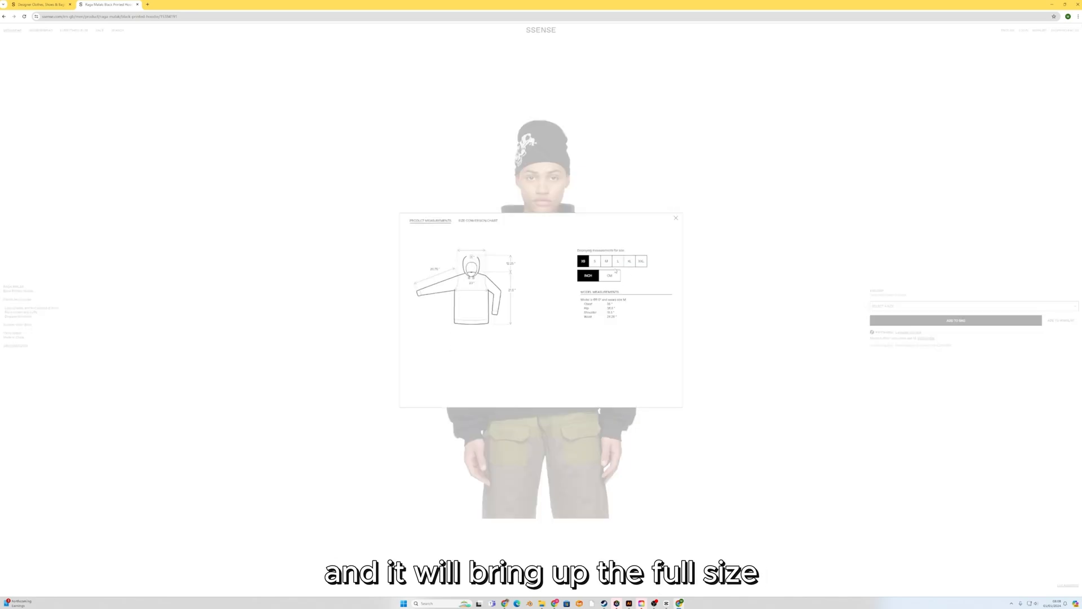
{"action": "left_click", "coordinate": [617, 262]}
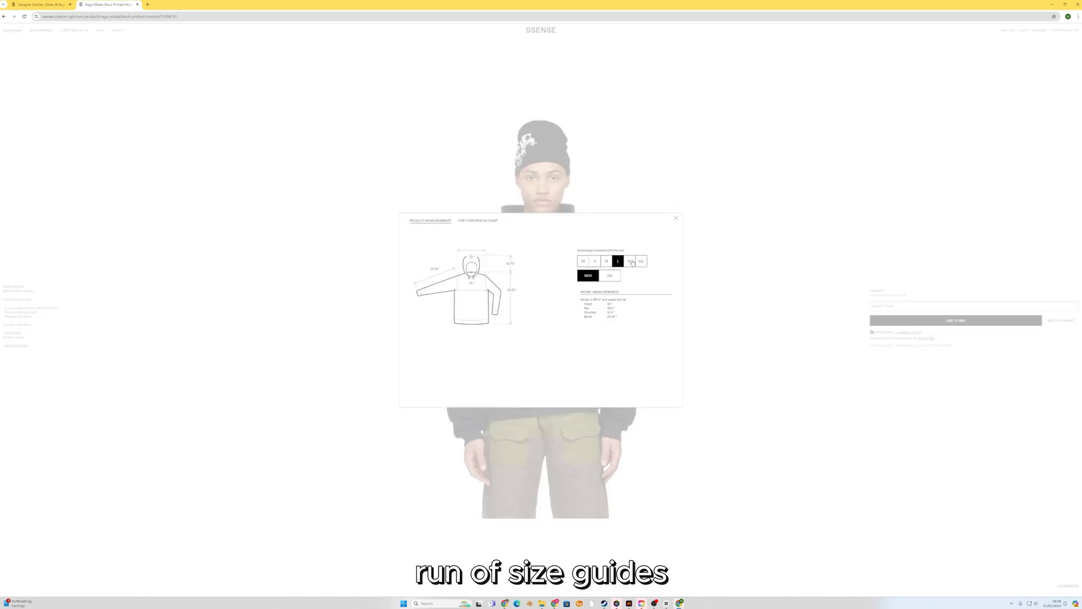
{"action": "left_click", "coordinate": [618, 261]}
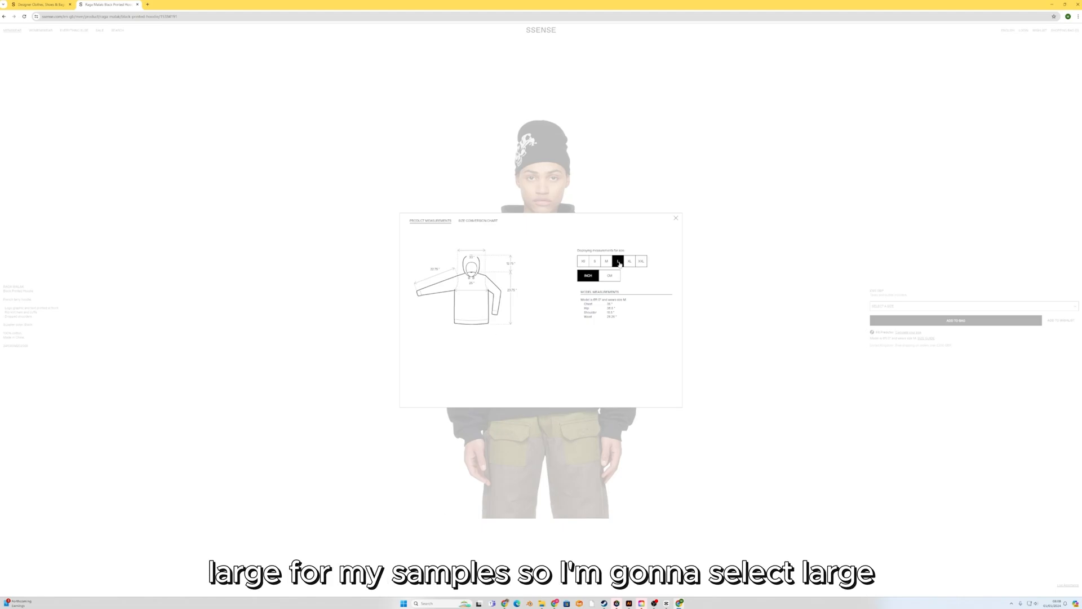
Open the Snipping Tool and capture the hoodie's measurement diagram and size L details from the size guide.
{"action": "left_click", "coordinate": [443, 603]}
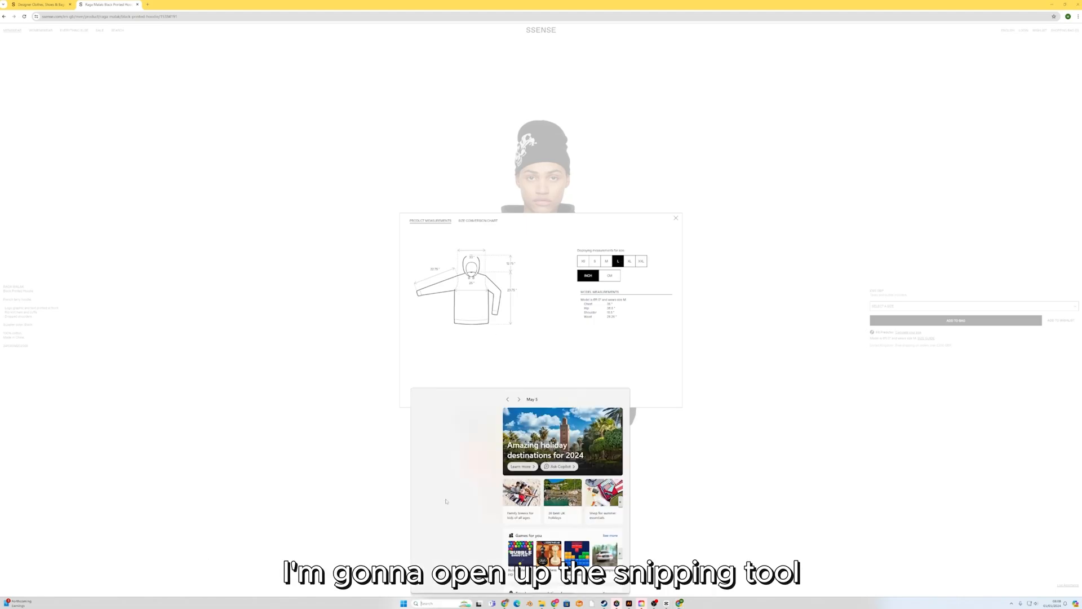
{"action": "type", "text": "SN"}
{"action": "left_click", "coordinate": [434, 430]}
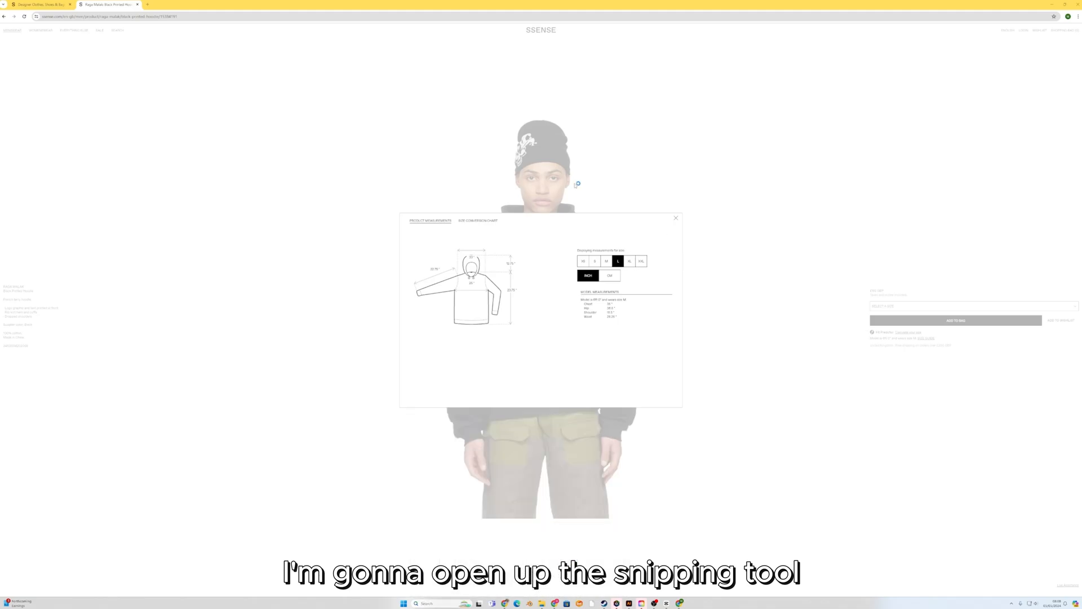
{"action": "left_click", "coordinate": [762, 206]}
{"action": "left_click_drag", "start_coordinate": [403, 228], "coordinate": [676, 361]}
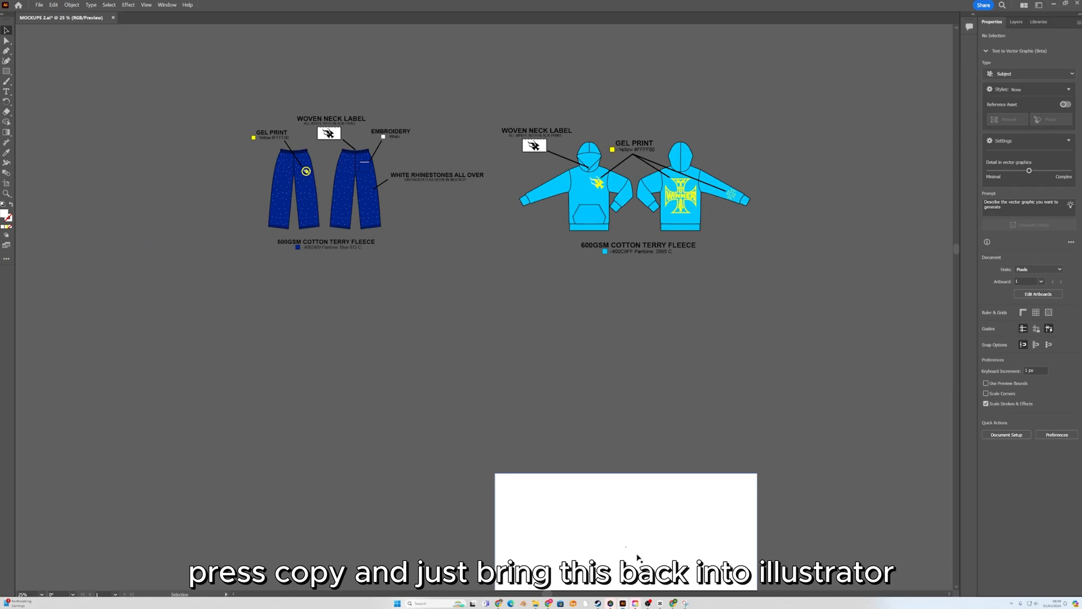
Switch back to Illustrator, paste the captured size guide onto the white artboard and adjust its size there.
{"action": "scroll", "coordinate": [490, 225], "scroll_direction": "down", "scroll_amount": 5}
{"action": "scroll", "coordinate": [486, 234], "scroll_direction": "down", "scroll_amount": 3}
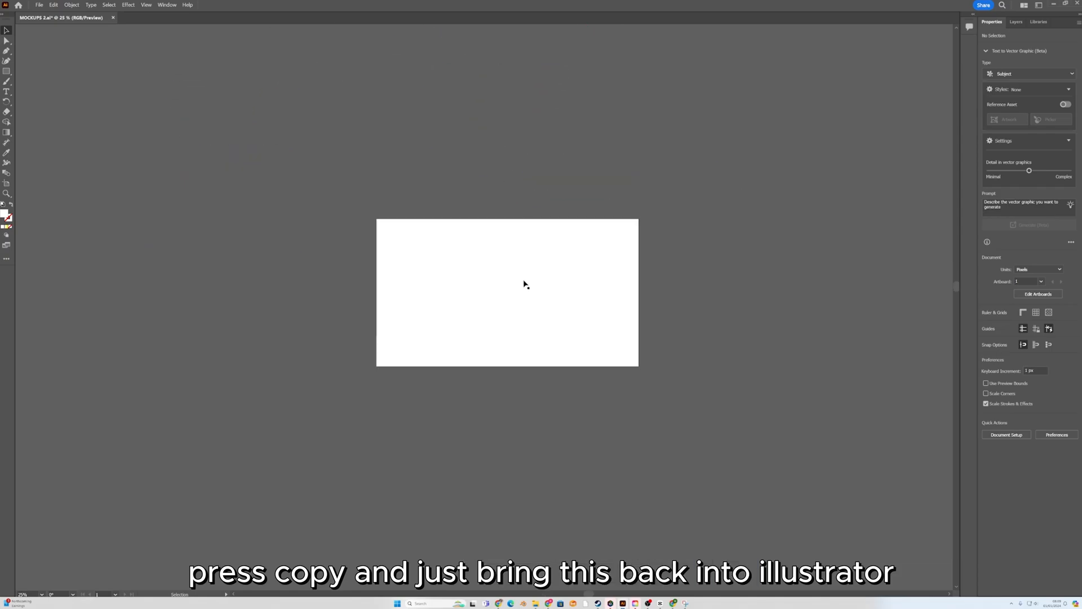
{"action": "key", "text": "ctrl+v"}
{"action": "scroll", "coordinate": [518, 310], "scroll_direction": "up", "scroll_amount": 1}
{"action": "left_click_drag", "start_coordinate": [580, 308], "coordinate": [642, 307]}
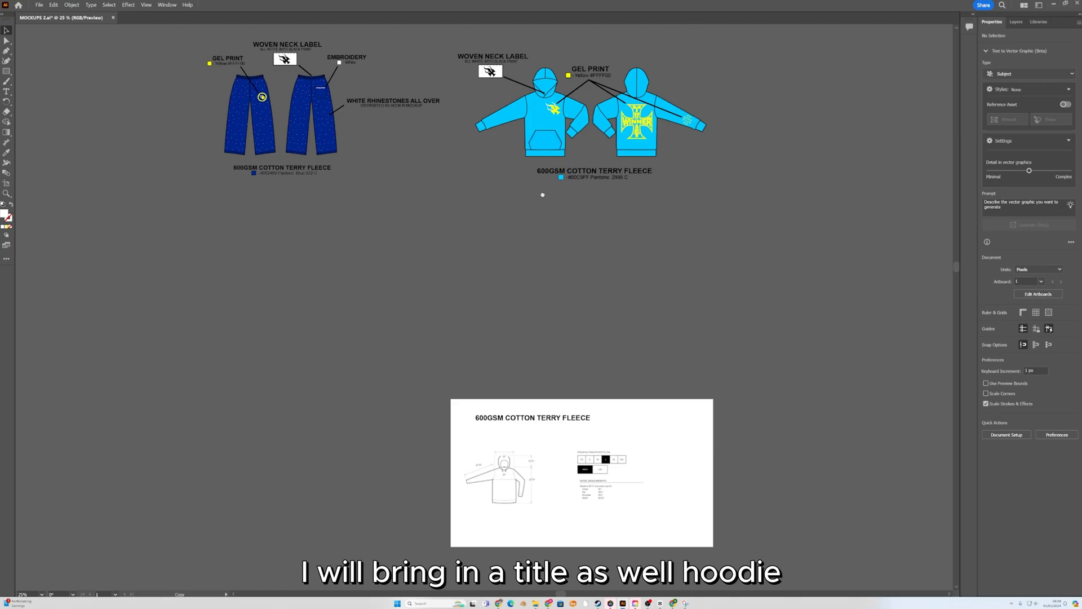
Add the title HOODIE CUSTOM MEASUREMENTS in bold Arial across the upper part of the white artboard.
{"action": "scroll", "coordinate": [542, 194], "scroll_direction": "down", "scroll_amount": 3}
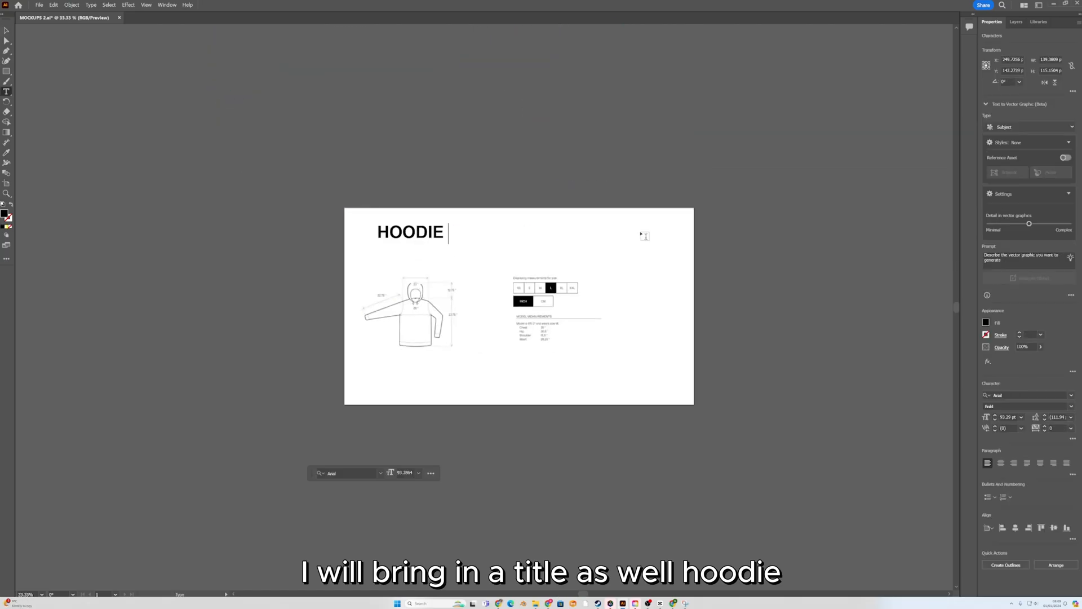
{"action": "type", "text": "CUST"}
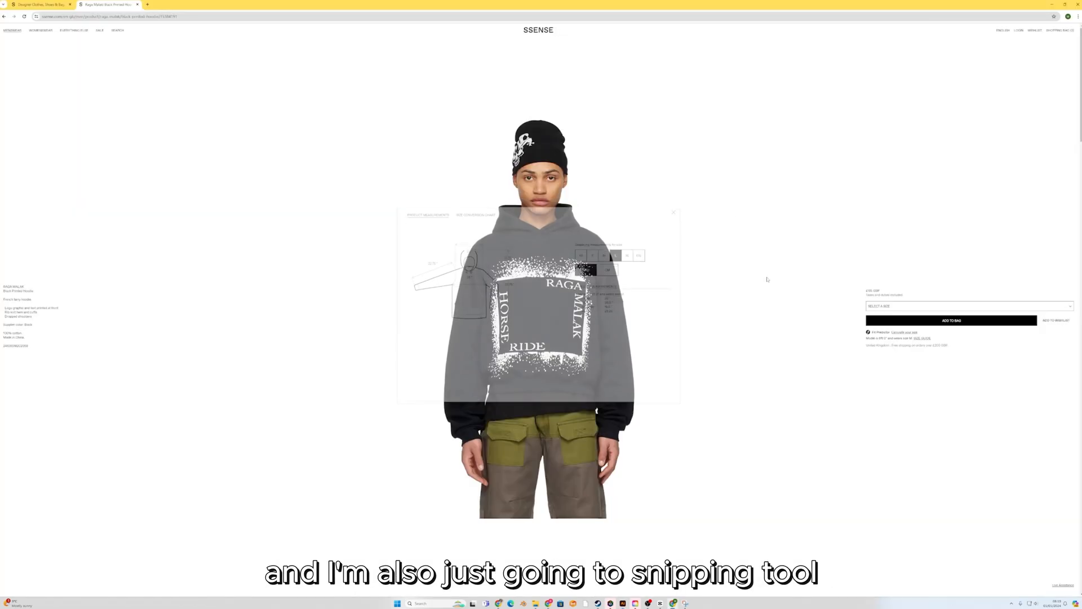
Switch to the browser, dismiss the size guide and snip the full photo of the model wearing the black hoodie.
{"action": "left_click", "coordinate": [763, 196]}
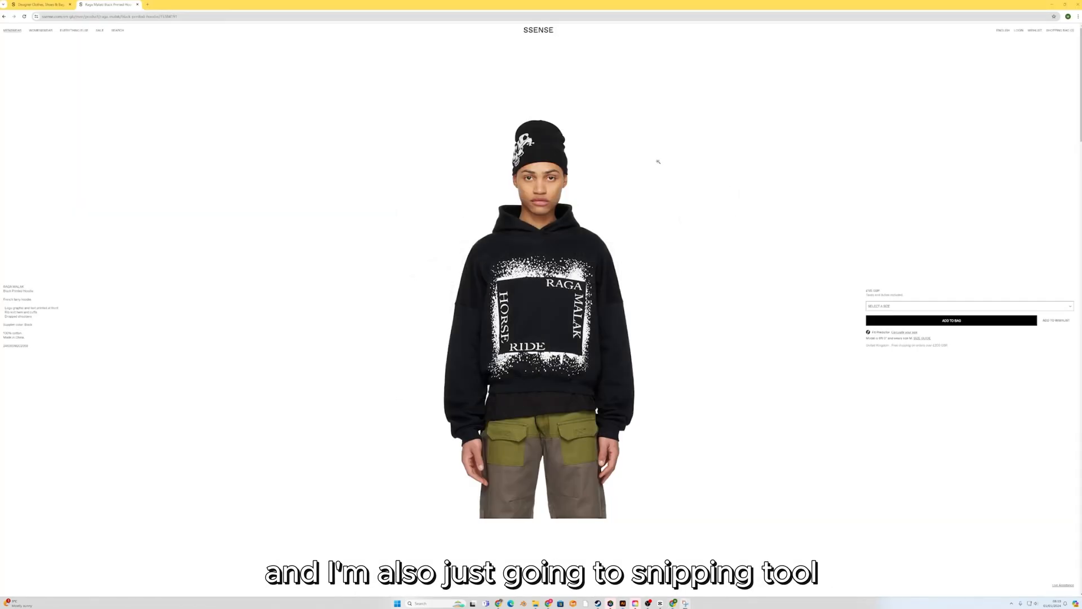
{"action": "left_click_drag", "start_coordinate": [430, 112], "coordinate": [633, 517]}
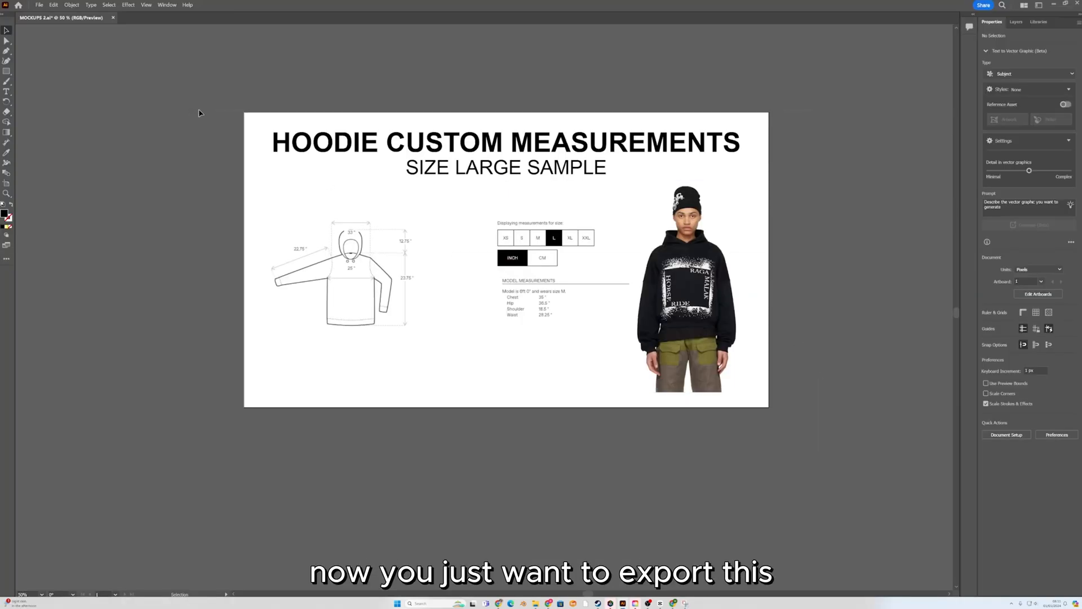
Select the whole measurements page, export the selection as a PDF named HOODIE MEASUREMENTS, and return to Illustrator.
{"action": "key", "text": "ctrl+a"}
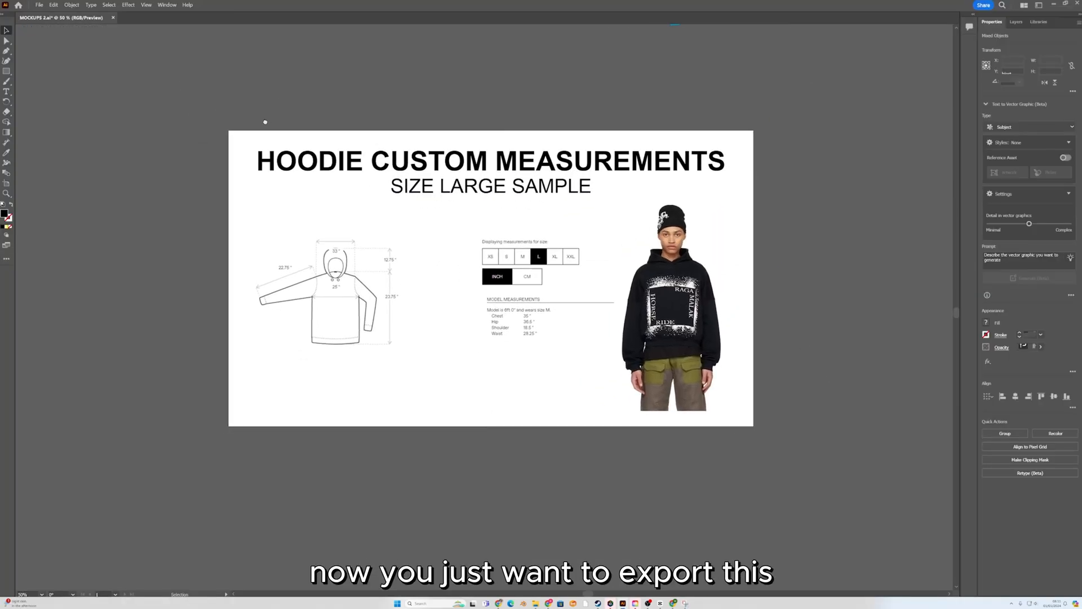
{"action": "left_click", "coordinate": [38, 6]}
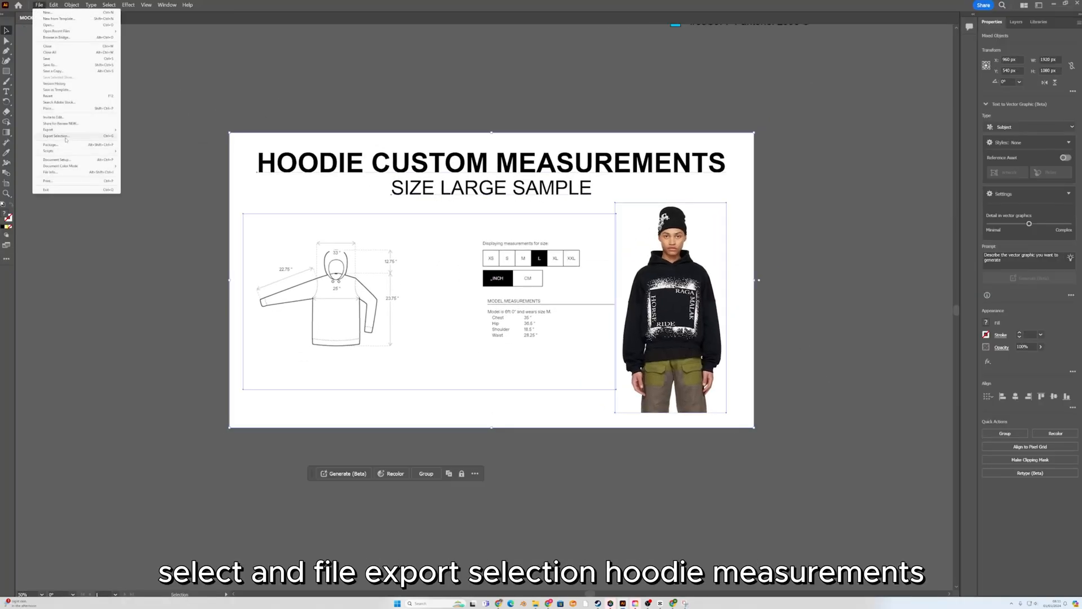
{"action": "left_click", "coordinate": [56, 135]}
{"action": "type", "text": "H"}
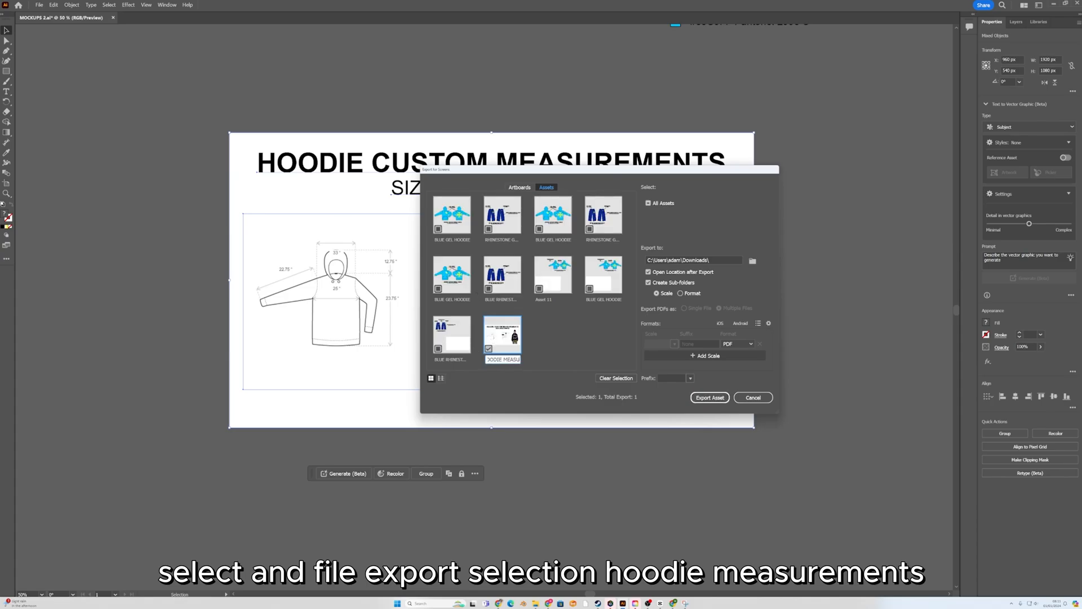
{"action": "type", "text": "OODIE CUSTOM MEASUREMENTS"}
{"action": "left_click", "coordinate": [708, 397]}
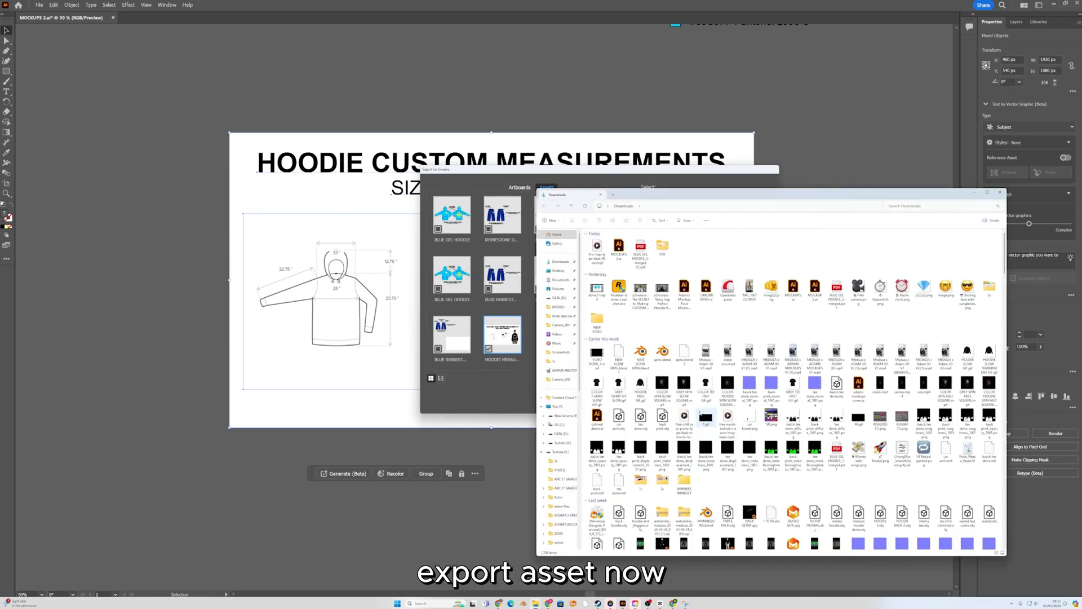
{"action": "left_click", "coordinate": [623, 603]}
{"action": "left_click", "coordinate": [653, 588]}
{"action": "mouse_move", "coordinate": [688, 598]}
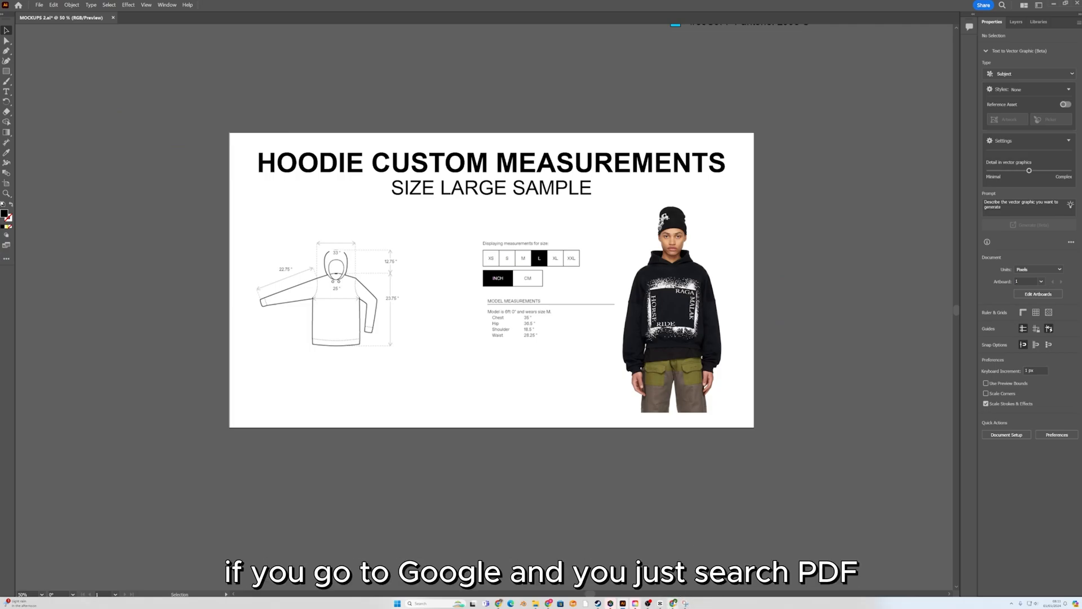
Switch to Chrome, search Google for "pdf merge" and open Smallpdf's Merge PDF tool.
{"action": "left_click", "coordinate": [674, 603]}
{"action": "left_click", "coordinate": [441, 16]}
{"action": "type", "text": "pdf merge"}
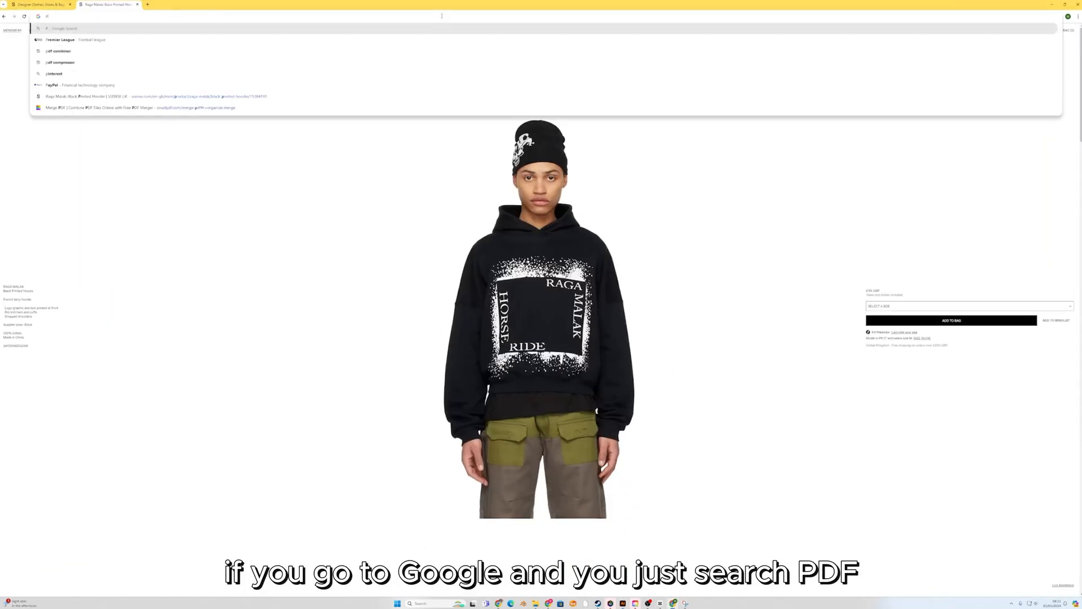
{"action": "key", "text": "Return"}
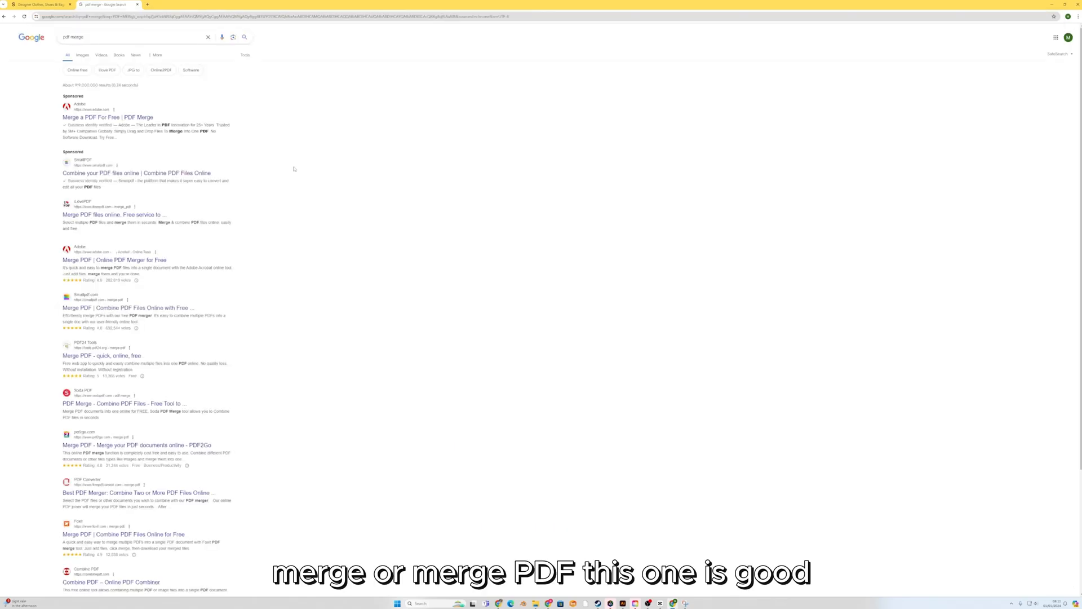
{"action": "left_click", "coordinate": [149, 309]}
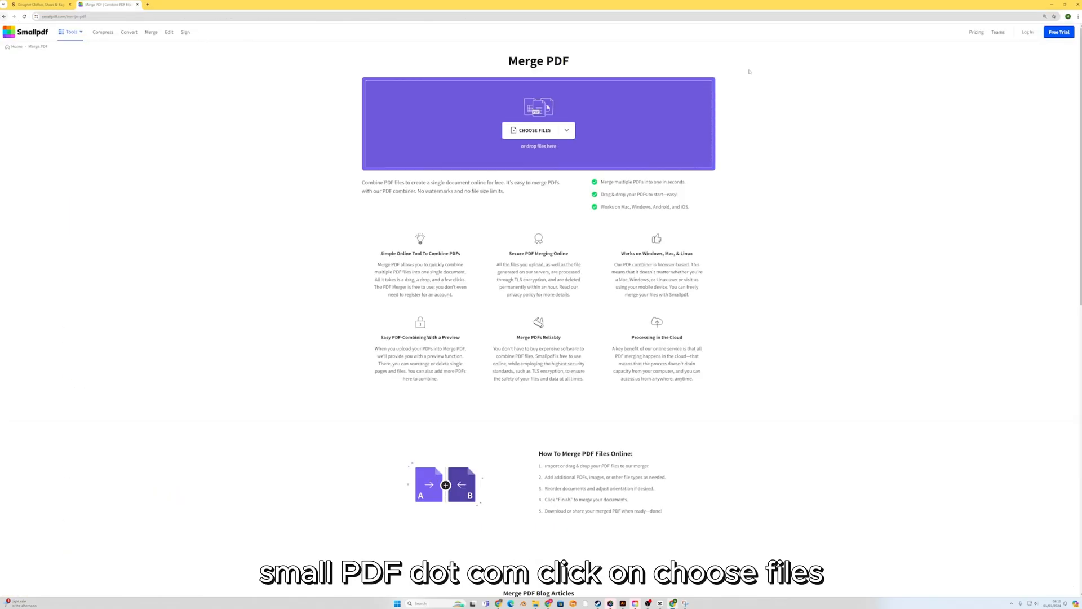
Merge BLUE GEL HOODIE_3.pdf and HOODIE MEASUREMENTS.pdf into one document with the hoodie design page first.
{"action": "left_click", "coordinate": [570, 153]}
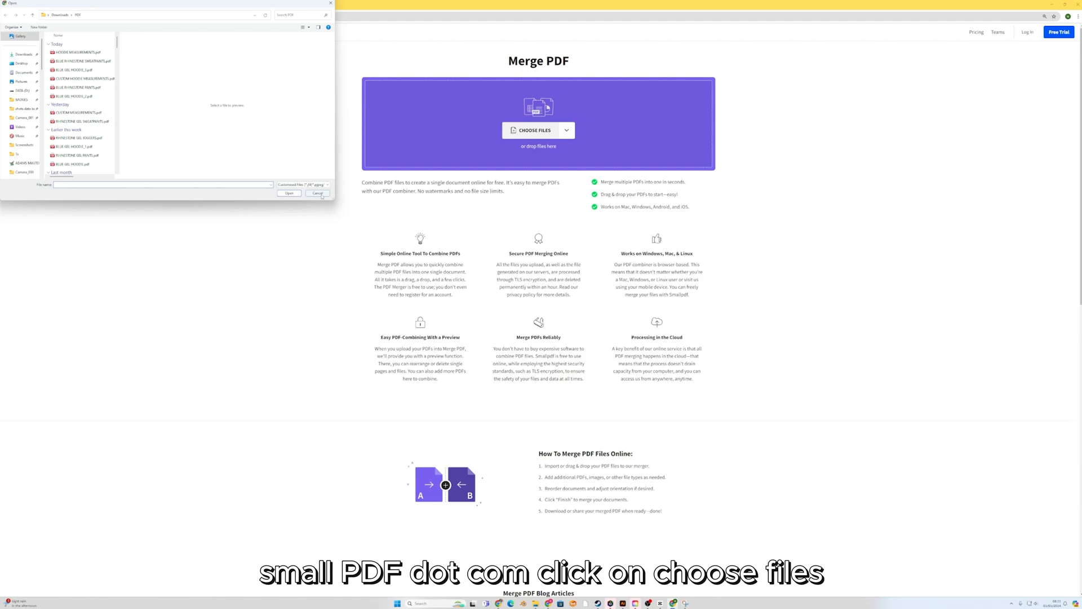
{"action": "left_click", "coordinate": [78, 52]}
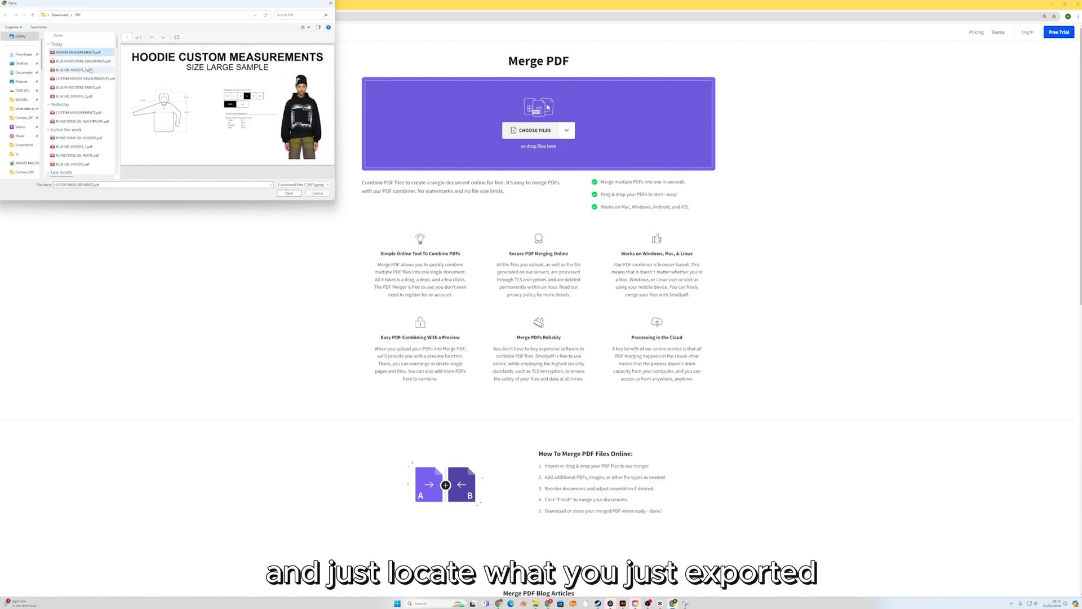
{"action": "left_click", "coordinate": [110, 70], "text": "ctrl"}
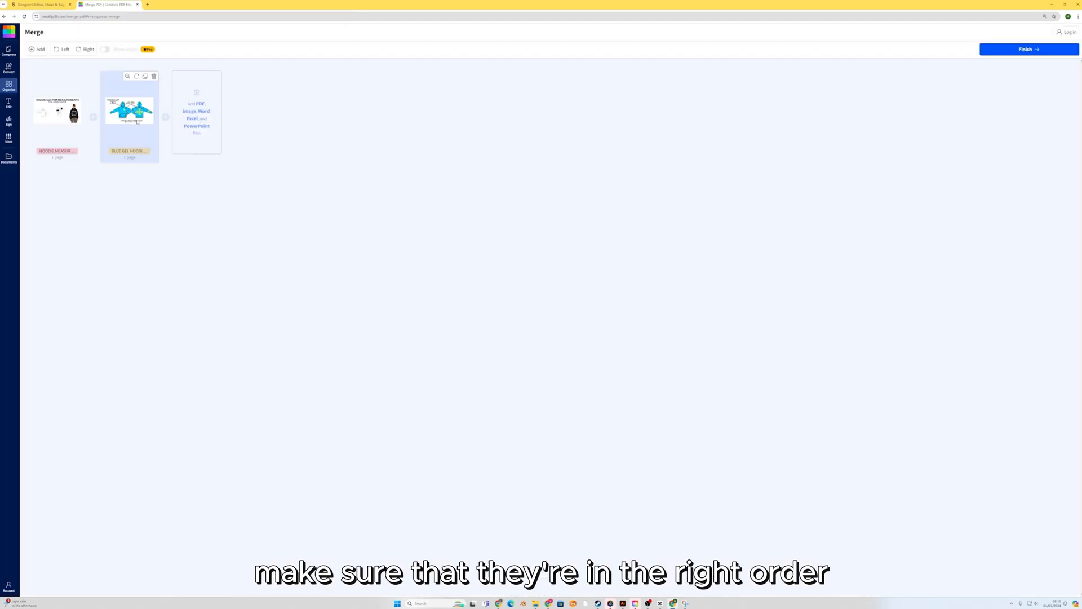
{"action": "left_click_drag", "start_coordinate": [128, 122], "coordinate": [64, 134]}
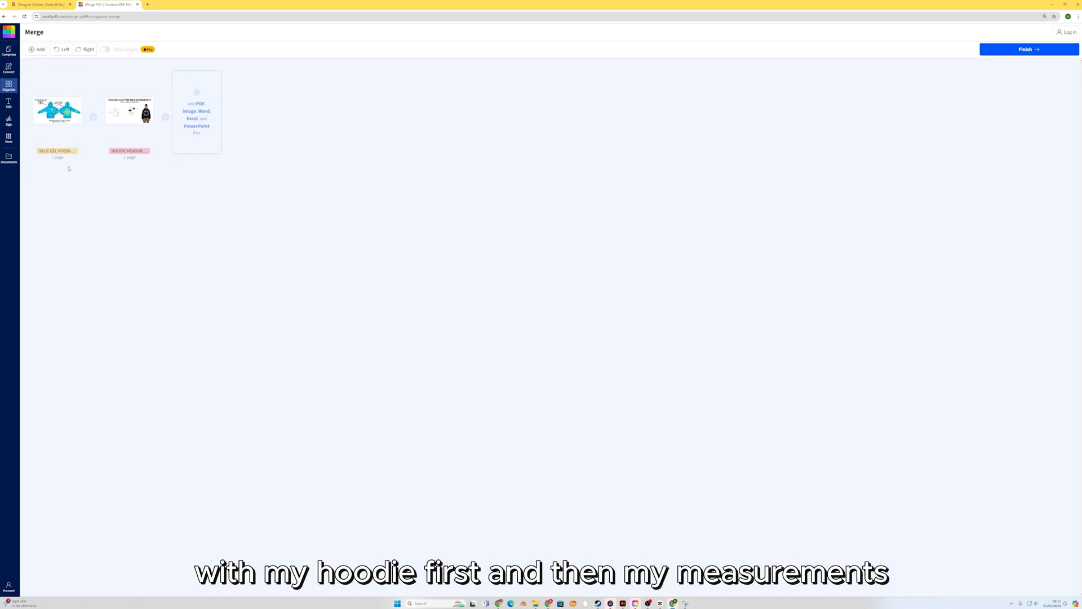
{"action": "left_click", "coordinate": [1029, 49]}
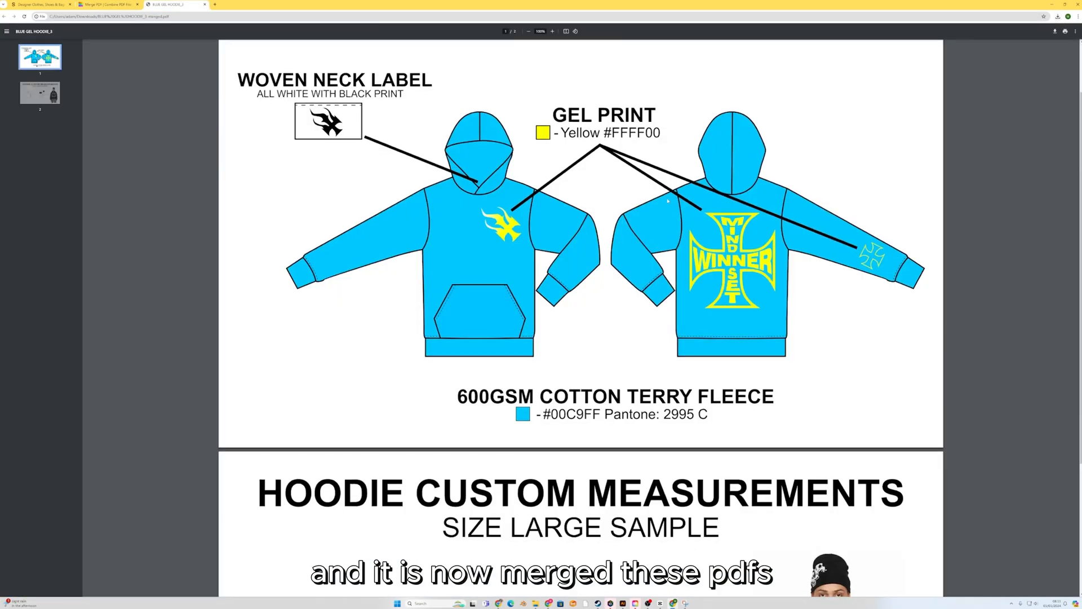
Review both pages of the merged PDF, checking the hoodie design annotations and the custom measurements page.
{"action": "scroll", "coordinate": [672, 196], "scroll_direction": "down", "scroll_amount": 5}
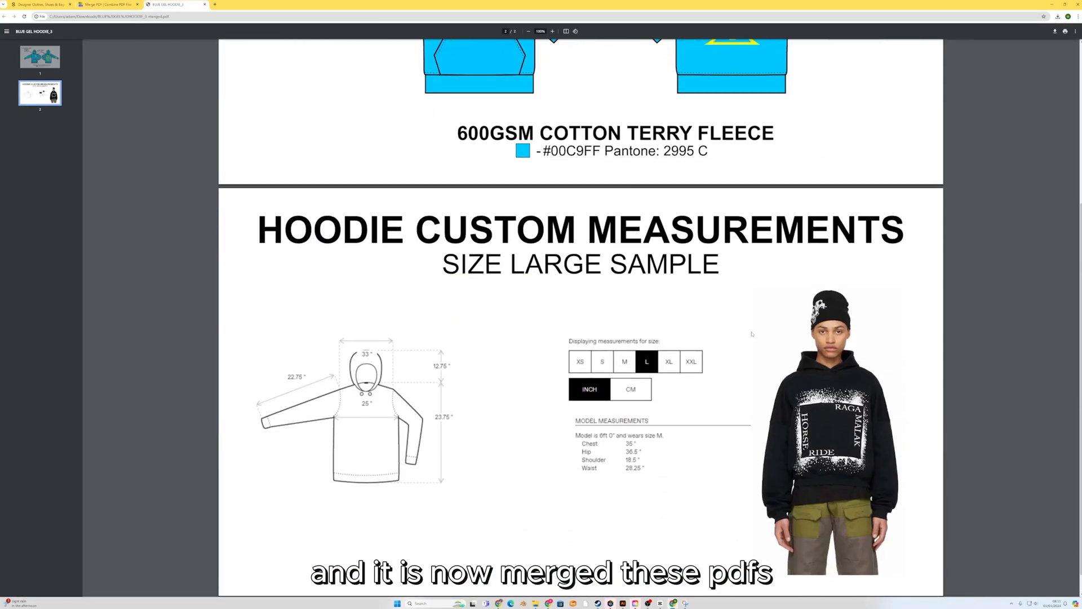
{"action": "scroll", "coordinate": [751, 334], "scroll_direction": "up", "scroll_amount": 5}
{"action": "scroll", "coordinate": [764, 329], "scroll_direction": "down", "scroll_amount": 5}
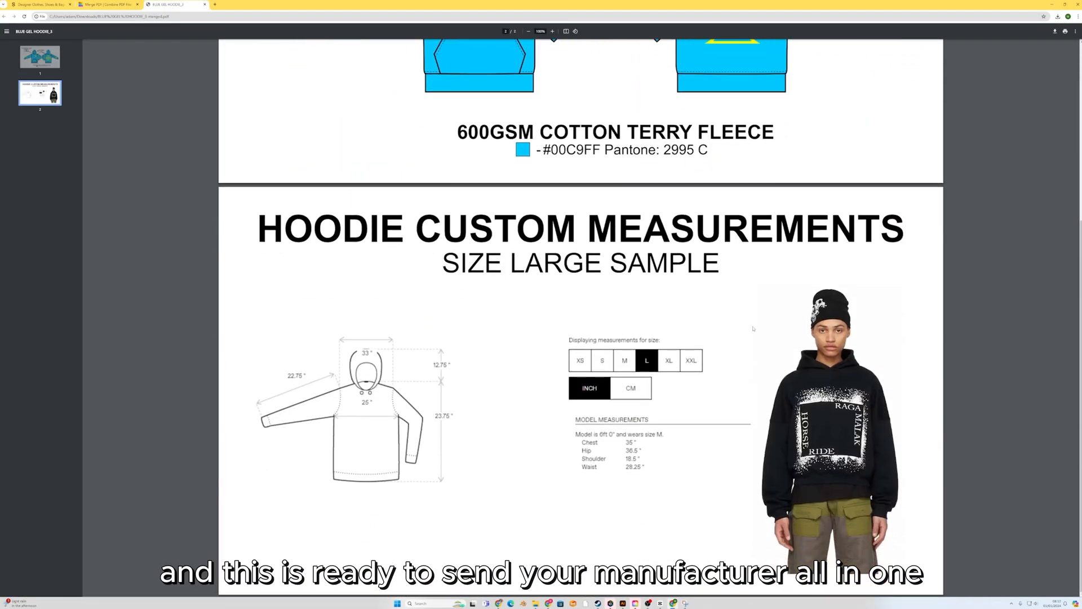
{"action": "scroll", "coordinate": [762, 332], "scroll_direction": "up", "scroll_amount": 5}
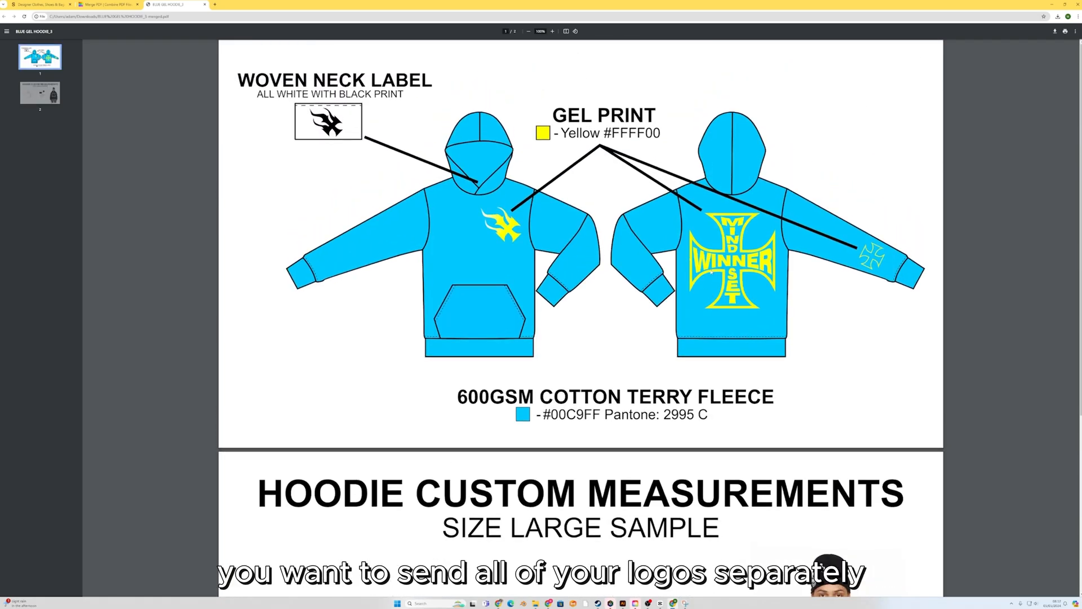
{"action": "scroll", "coordinate": [615, 306], "scroll_direction": "down", "scroll_amount": 5}
{"action": "scroll", "coordinate": [615, 306], "scroll_direction": "up", "scroll_amount": 5}
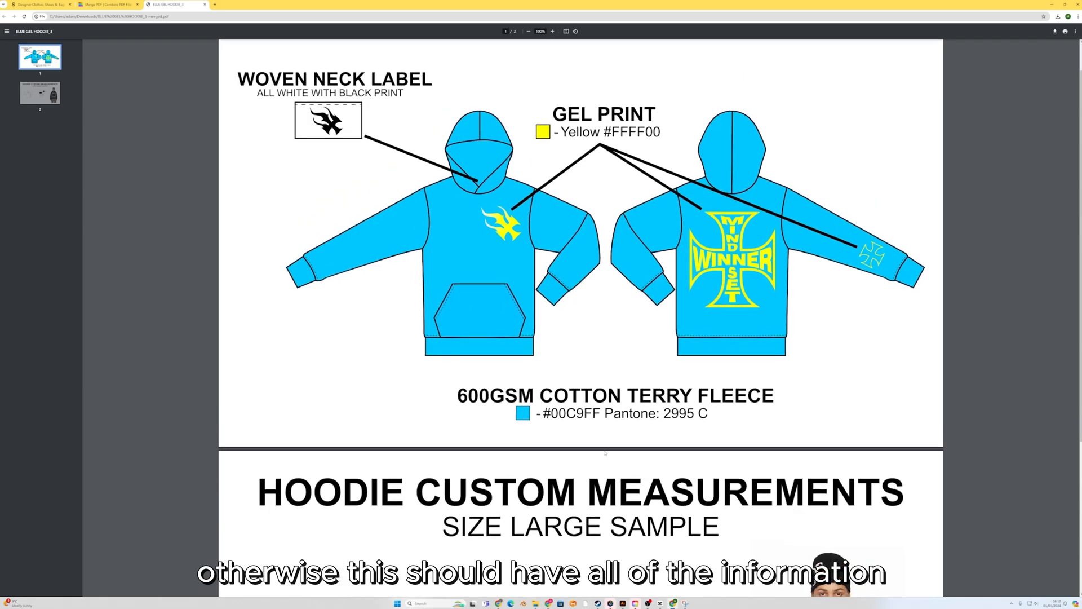
{"action": "scroll", "coordinate": [615, 306], "scroll_direction": "down", "scroll_amount": 5}
{"action": "scroll", "coordinate": [614, 306], "scroll_direction": "up", "scroll_amount": 5}
{"action": "scroll", "coordinate": [615, 306], "scroll_direction": "up", "scroll_amount": 1}
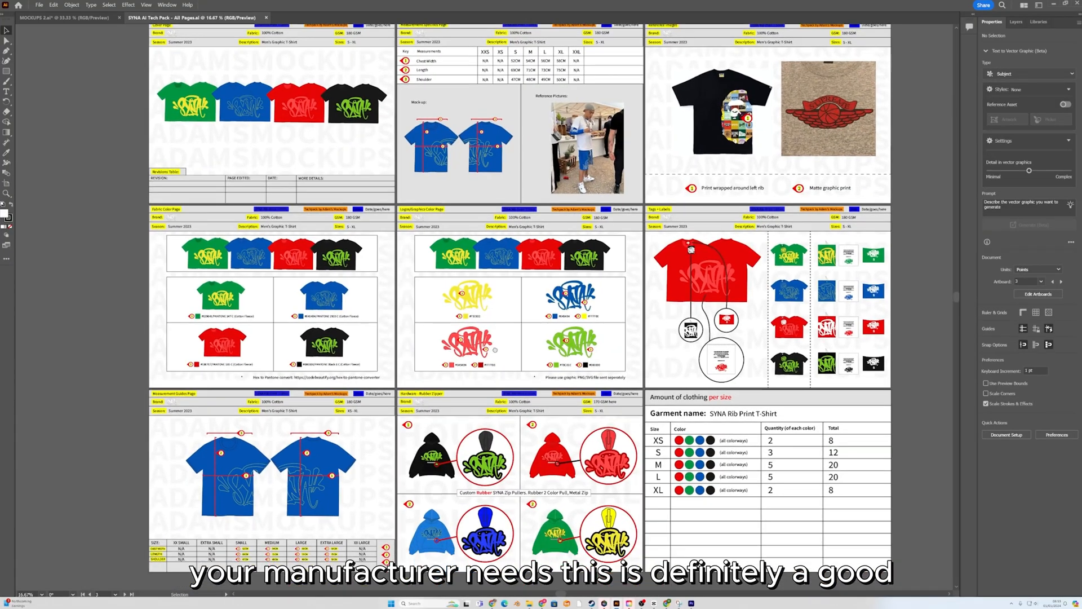
Compare the full SYNA tech pack pages with the simpler annotated pants, hoodie and measurements pages in the MOCKUPS document.
{"action": "scroll", "coordinate": [501, 335], "scroll_direction": "down", "scroll_amount": 2}
{"action": "left_click_drag", "start_coordinate": [501, 334], "coordinate": [430, 423]}
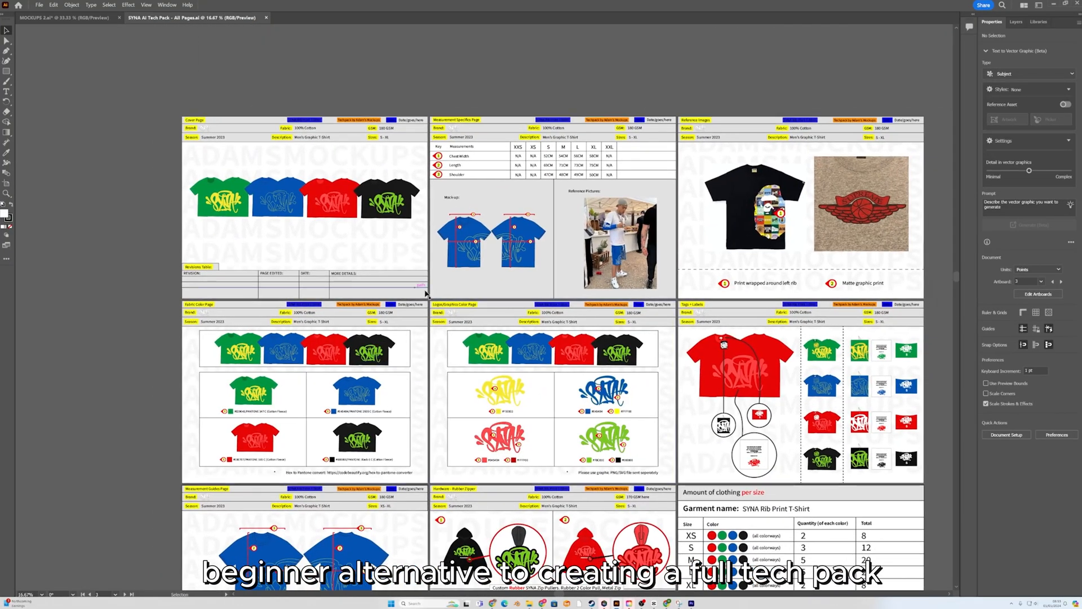
{"action": "left_click_drag", "start_coordinate": [589, 363], "coordinate": [544, 309]}
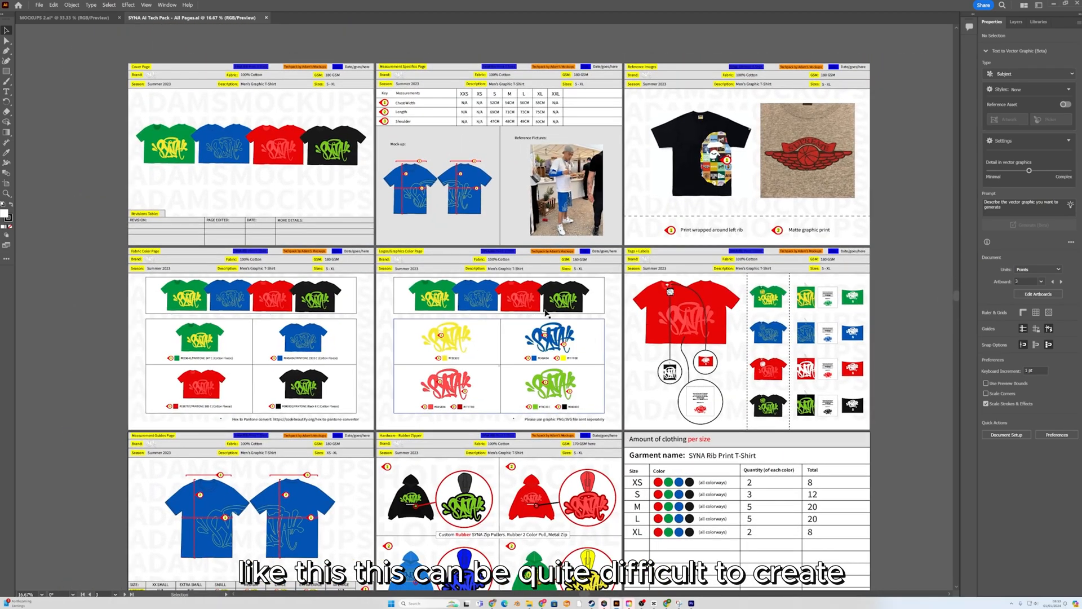
{"action": "left_click", "coordinate": [64, 18]}
{"action": "left_click_drag", "start_coordinate": [267, 251], "coordinate": [270, 290]}
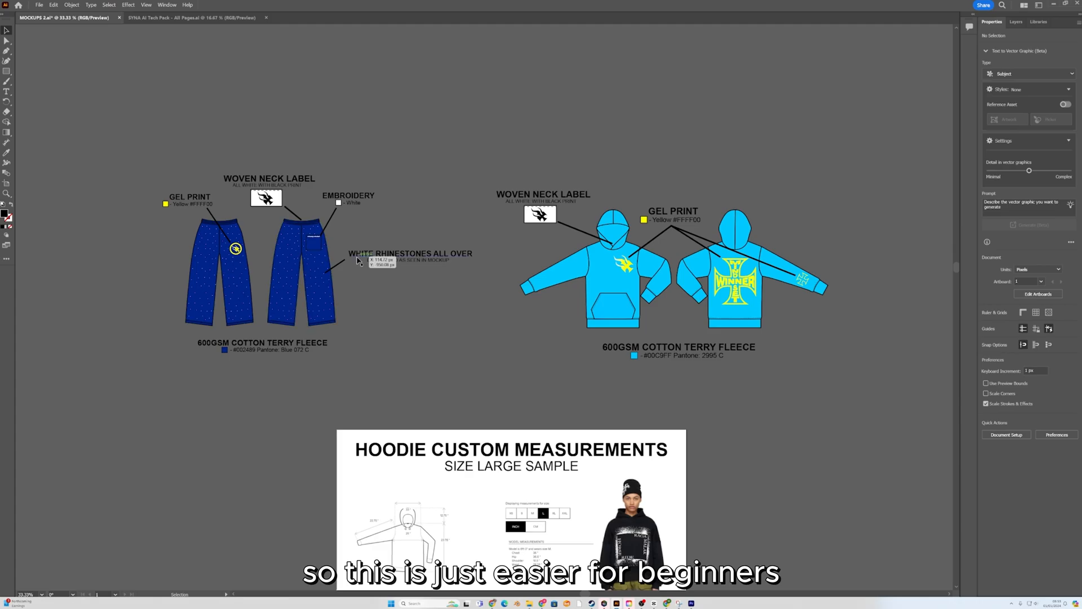
{"action": "left_click_drag", "start_coordinate": [605, 307], "coordinate": [557, 301]}
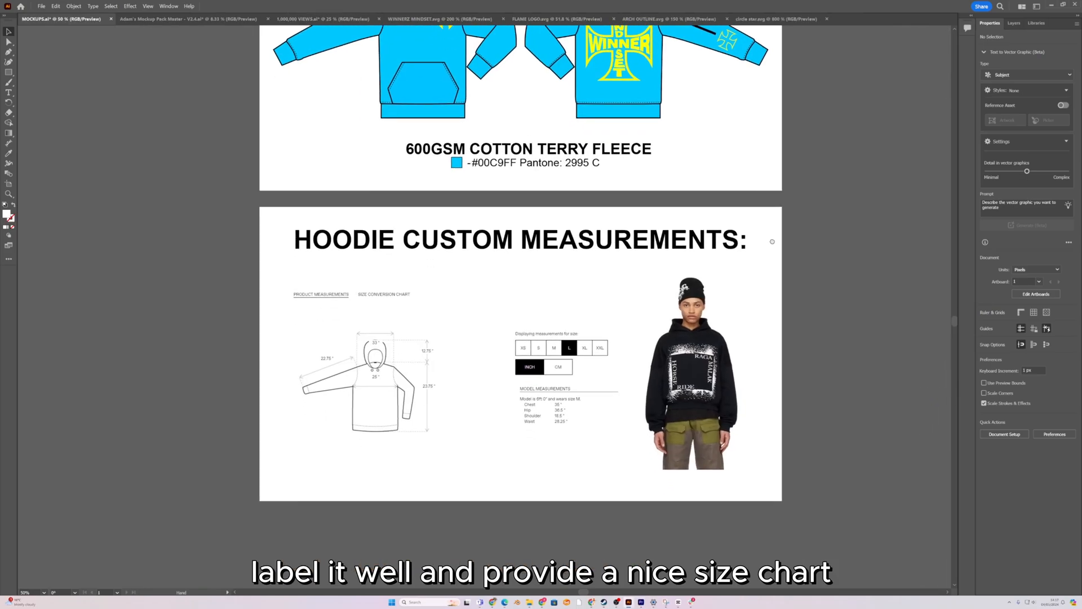
{"action": "scroll", "coordinate": [790, 226], "scroll_direction": "up", "scroll_amount": 5}
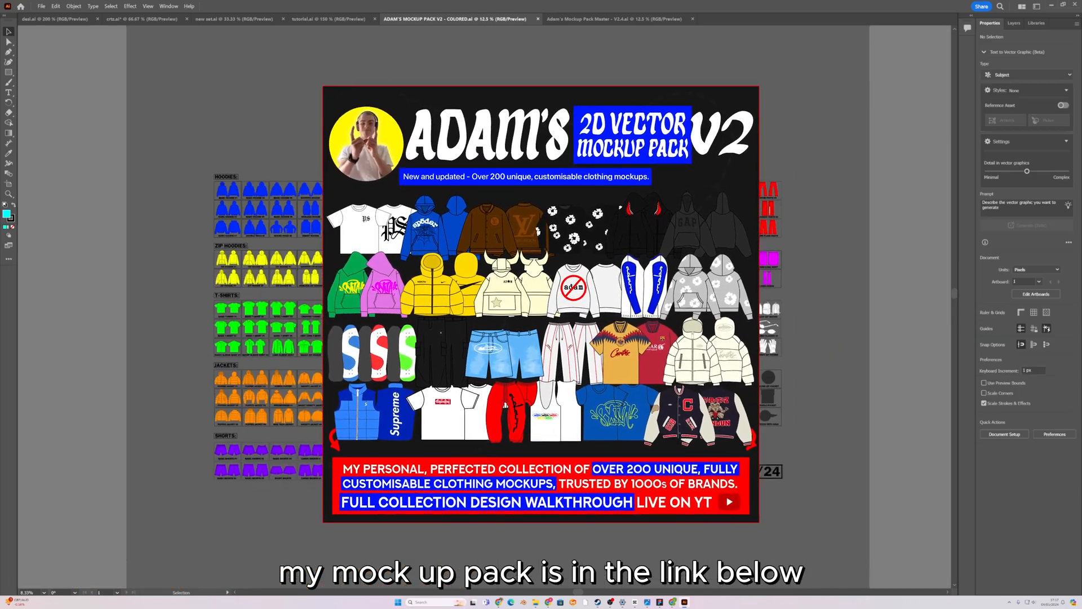
Look through the clothing categories, important notes and modifiers in the Mockup Pack Master v2.4 document.
{"action": "scroll", "coordinate": [303, 177], "scroll_direction": "up", "scroll_amount": 2}
{"action": "left_click_drag", "start_coordinate": [333, 147], "coordinate": [434, 39]}
{"action": "scroll", "coordinate": [428, 46], "scroll_direction": "up", "scroll_amount": 2}
{"action": "left_click_drag", "start_coordinate": [796, 116], "coordinate": [177, 82]}
{"action": "scroll", "coordinate": [676, 117], "scroll_direction": "up", "scroll_amount": 1}
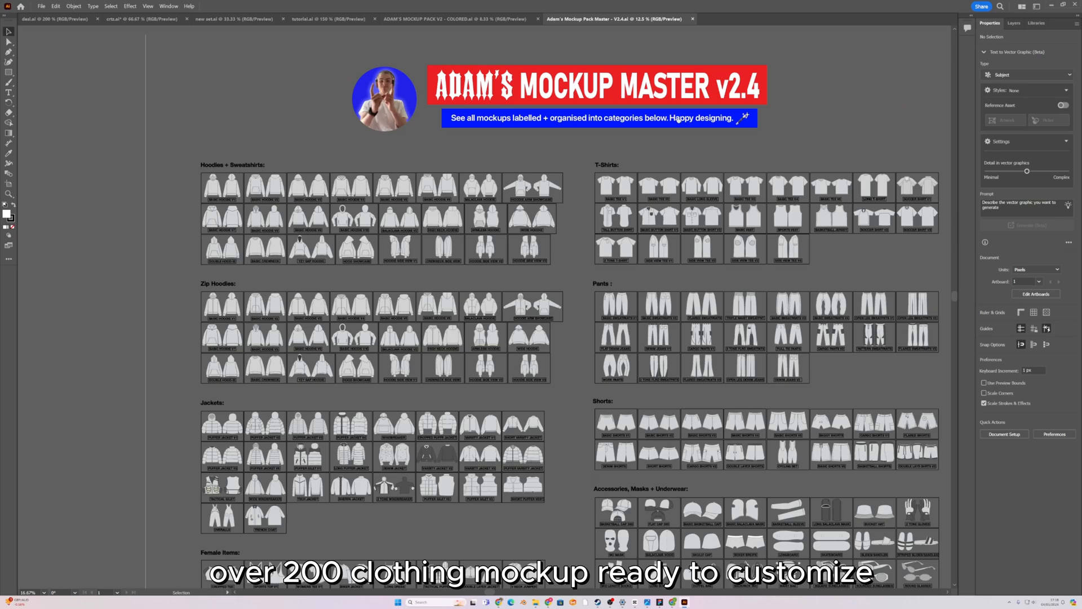
{"action": "left_click_drag", "start_coordinate": [675, 118], "coordinate": [275, 86]}
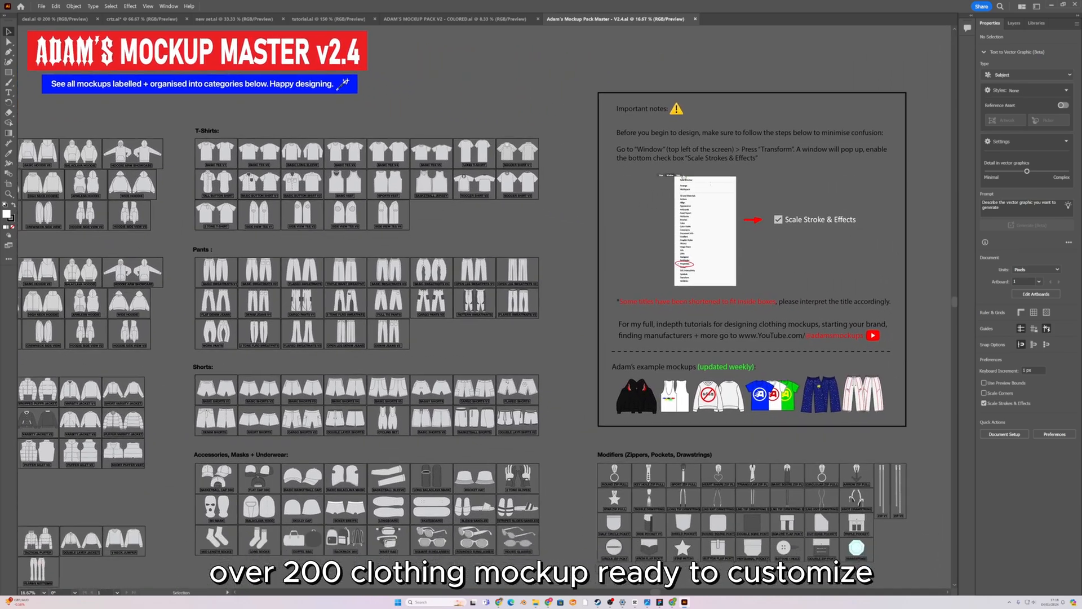
{"action": "left_click_drag", "start_coordinate": [577, 223], "coordinate": [666, 212]}
{"action": "scroll", "coordinate": [722, 167], "scroll_direction": "down", "scroll_amount": 1}
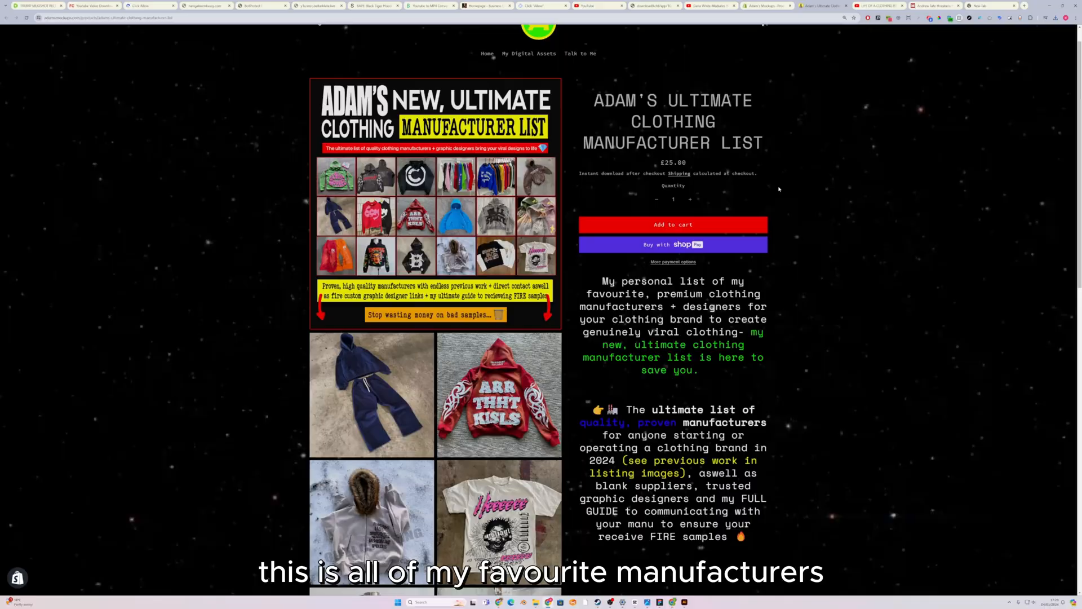
Look over the clothing manufacturer list product page and the digital assets collection in the online store.
{"action": "scroll", "coordinate": [779, 189], "scroll_direction": "down", "scroll_amount": 3}
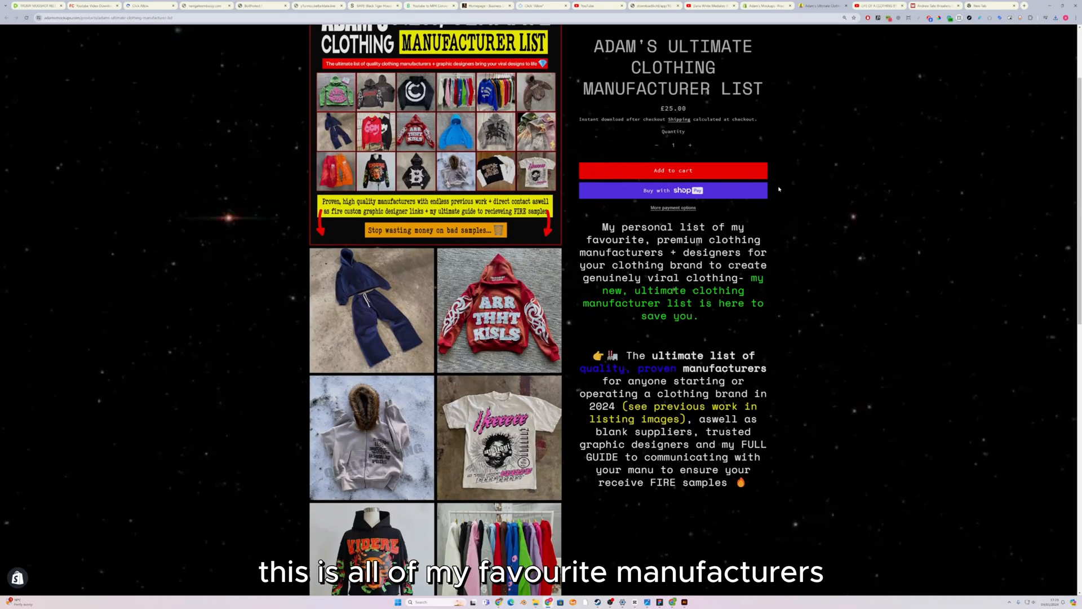
{"action": "scroll", "coordinate": [779, 189], "scroll_direction": "down", "scroll_amount": 10}
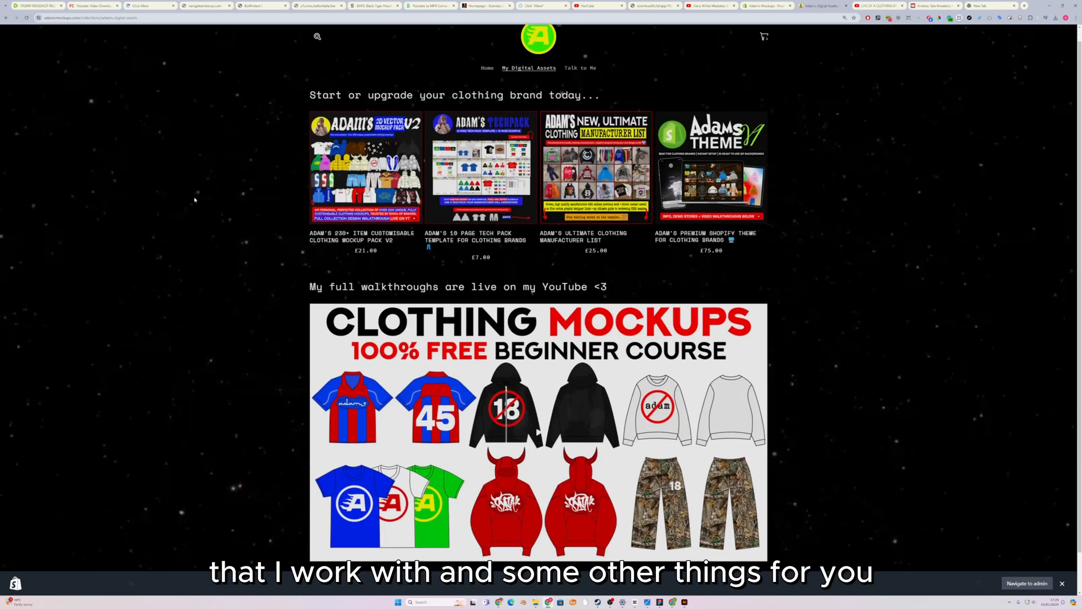
{"action": "scroll", "coordinate": [195, 200], "scroll_direction": "down", "scroll_amount": 1}
{"action": "scroll", "coordinate": [194, 199], "scroll_direction": "up", "scroll_amount": 1}
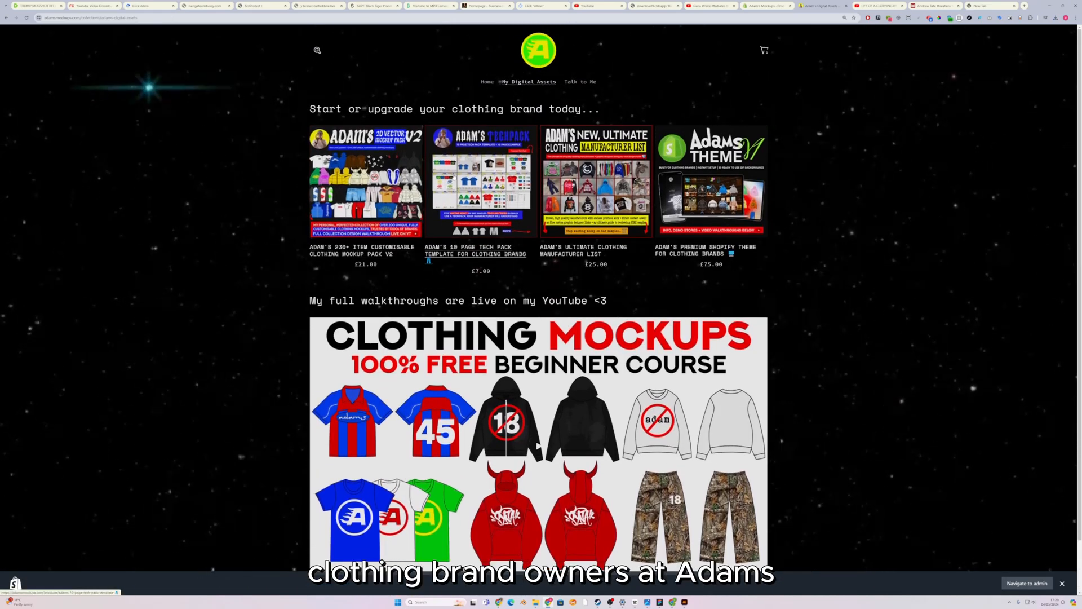